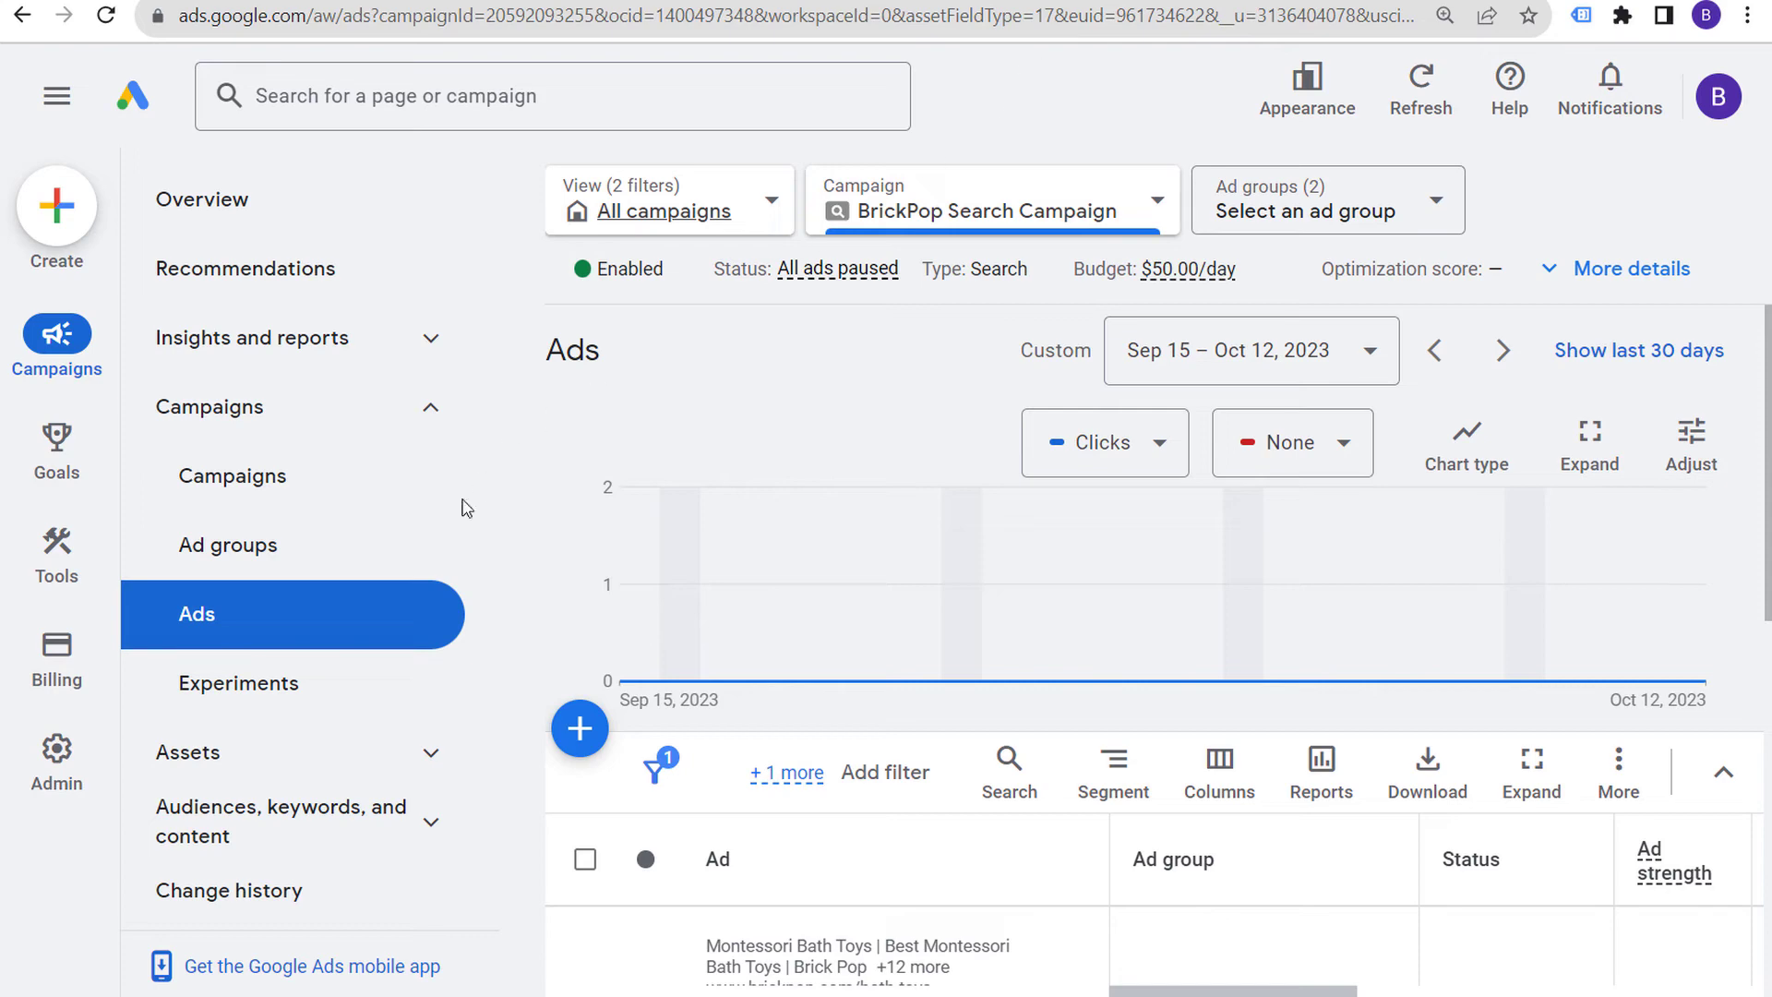
Open the assets report of the BrickPop Search Campaign
{"action": "left_click", "coordinate": [297, 751]}
{"action": "left_click", "coordinate": [262, 820]}
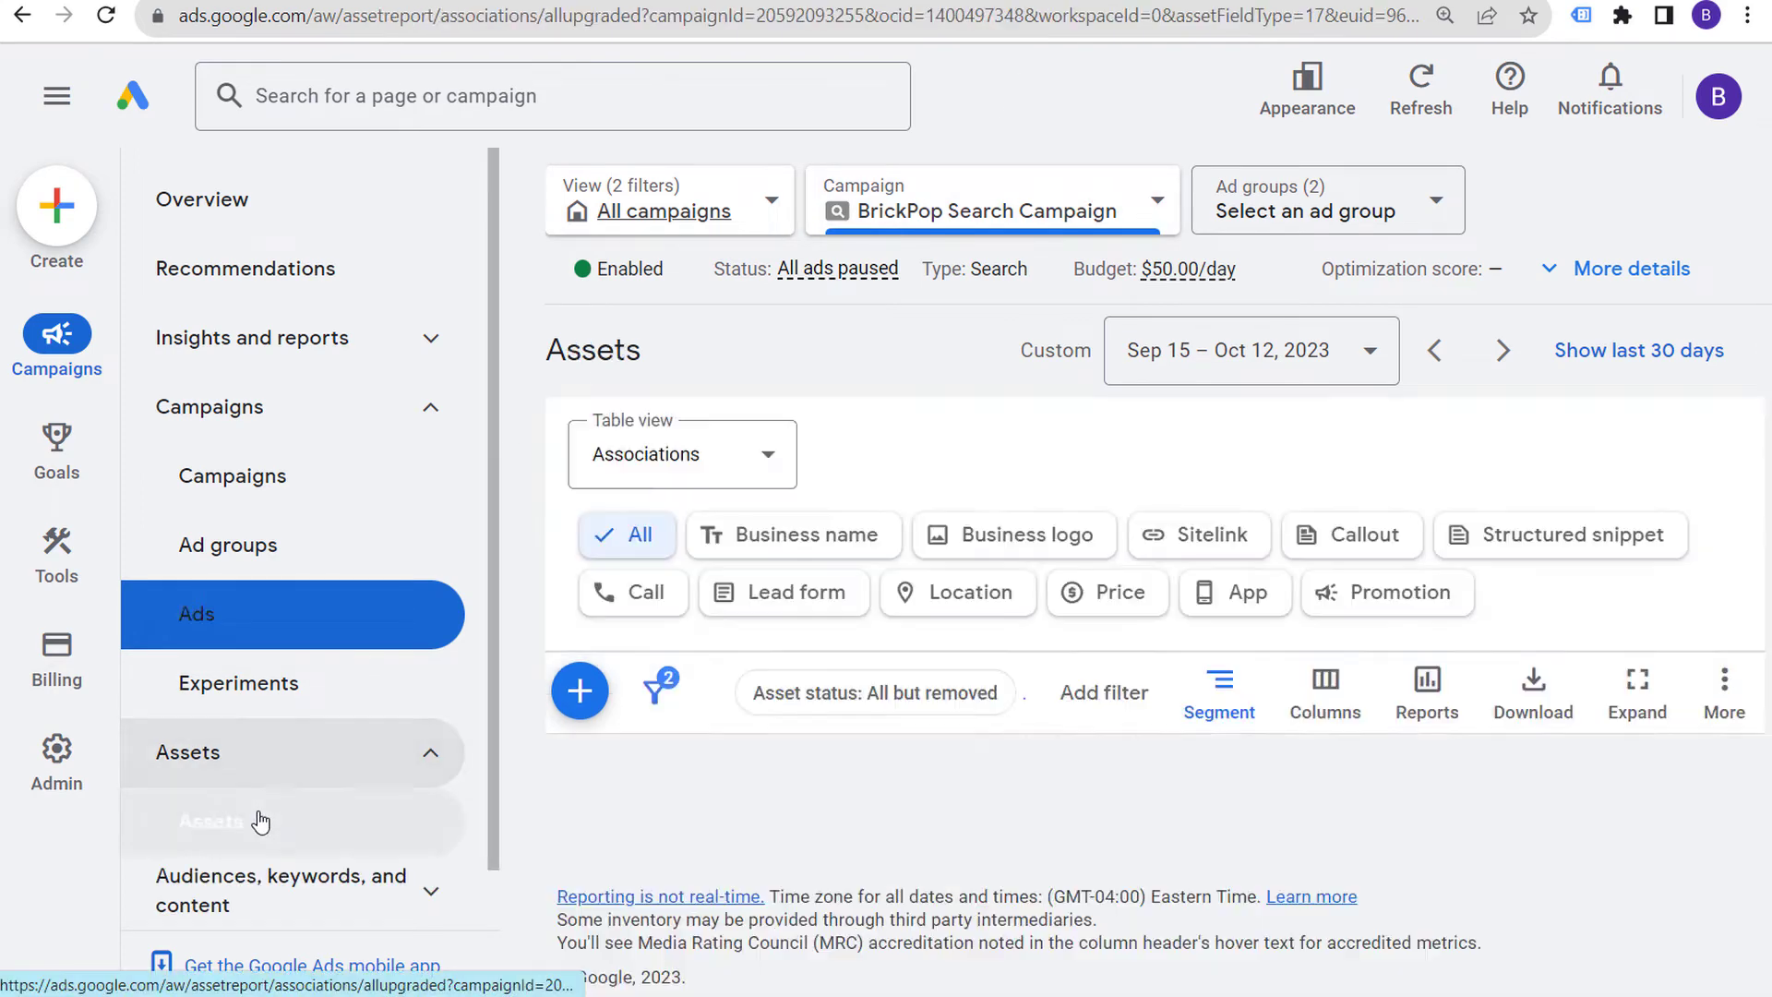
{"action": "scroll", "coordinate": [949, 384], "scroll_direction": "down", "scroll_amount": 5}
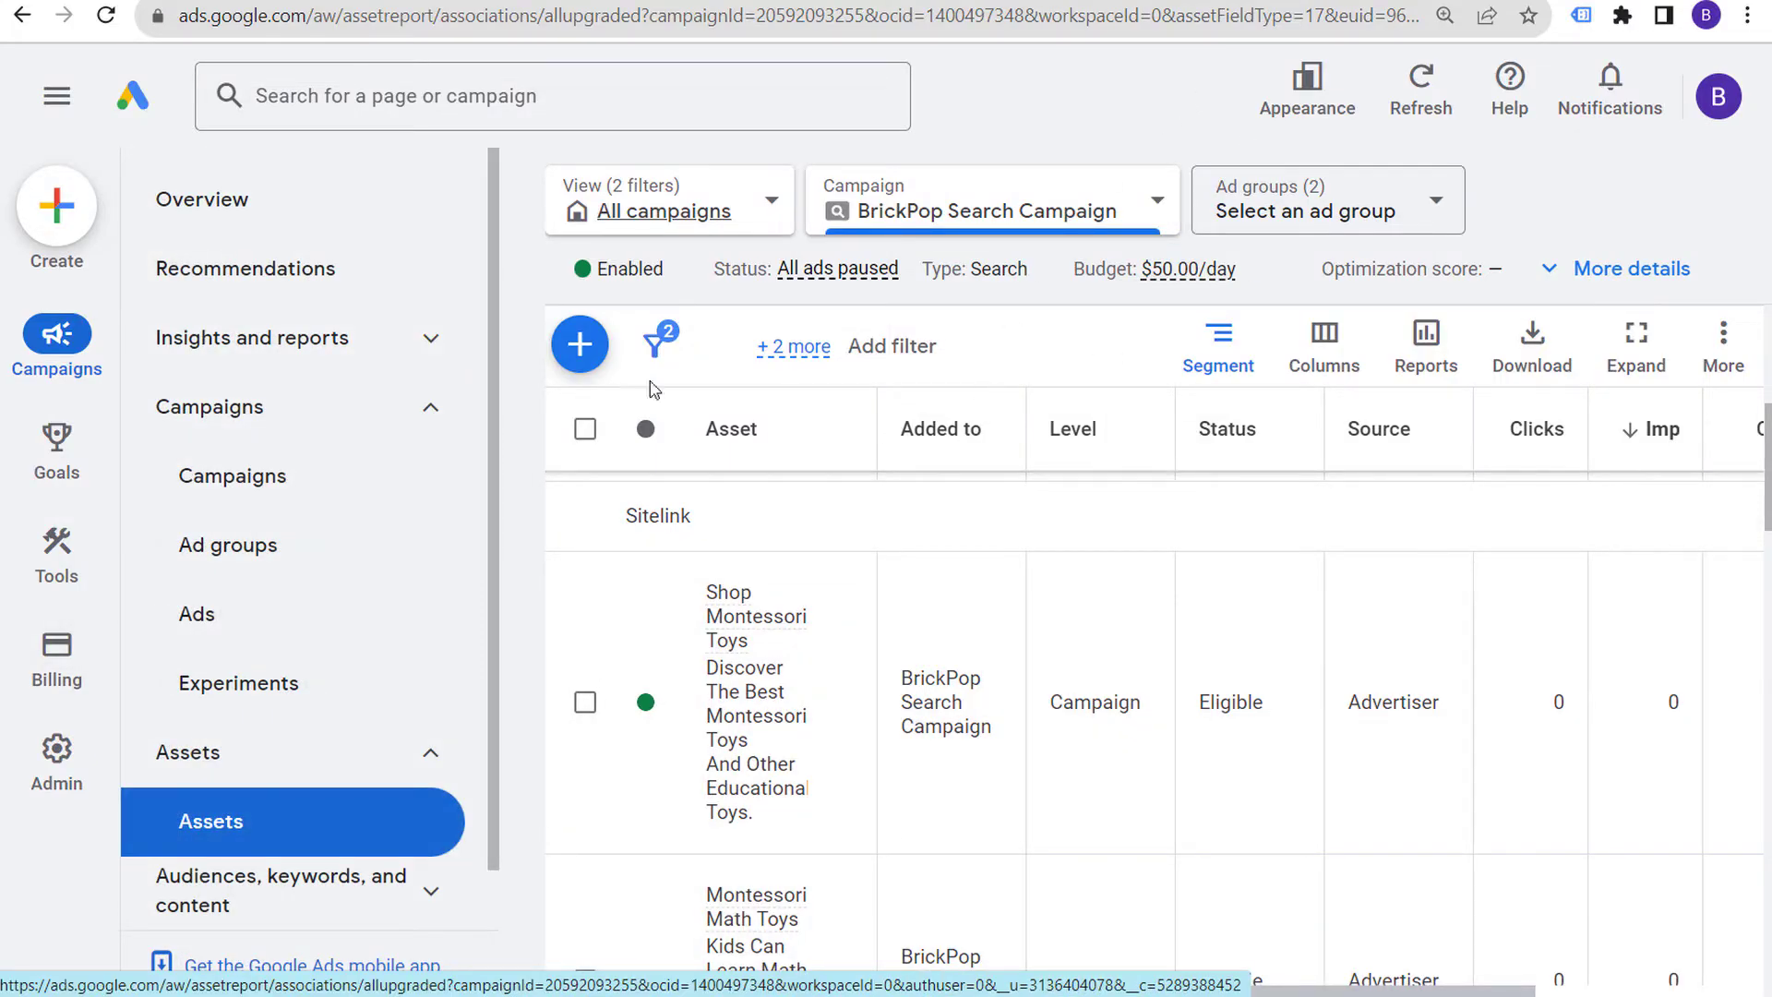
Start a new lead form asset and check the levels it can be added to
{"action": "left_click", "coordinate": [579, 345]}
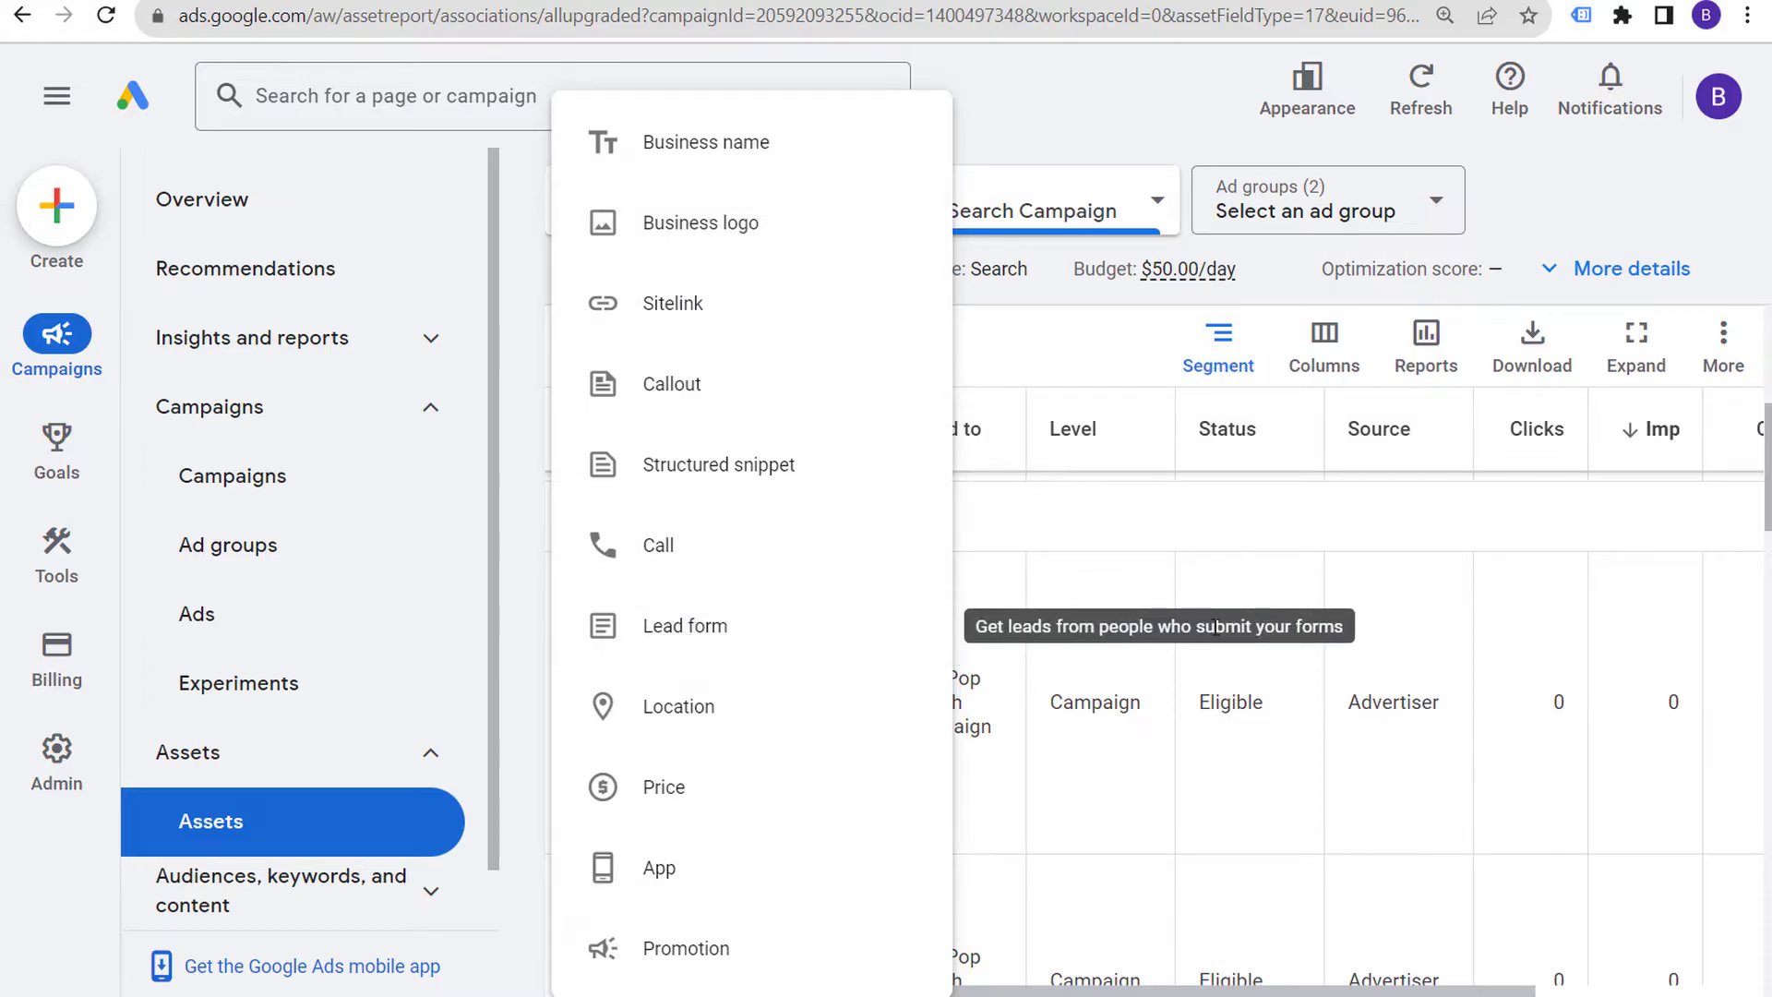
{"action": "left_click", "coordinate": [715, 625]}
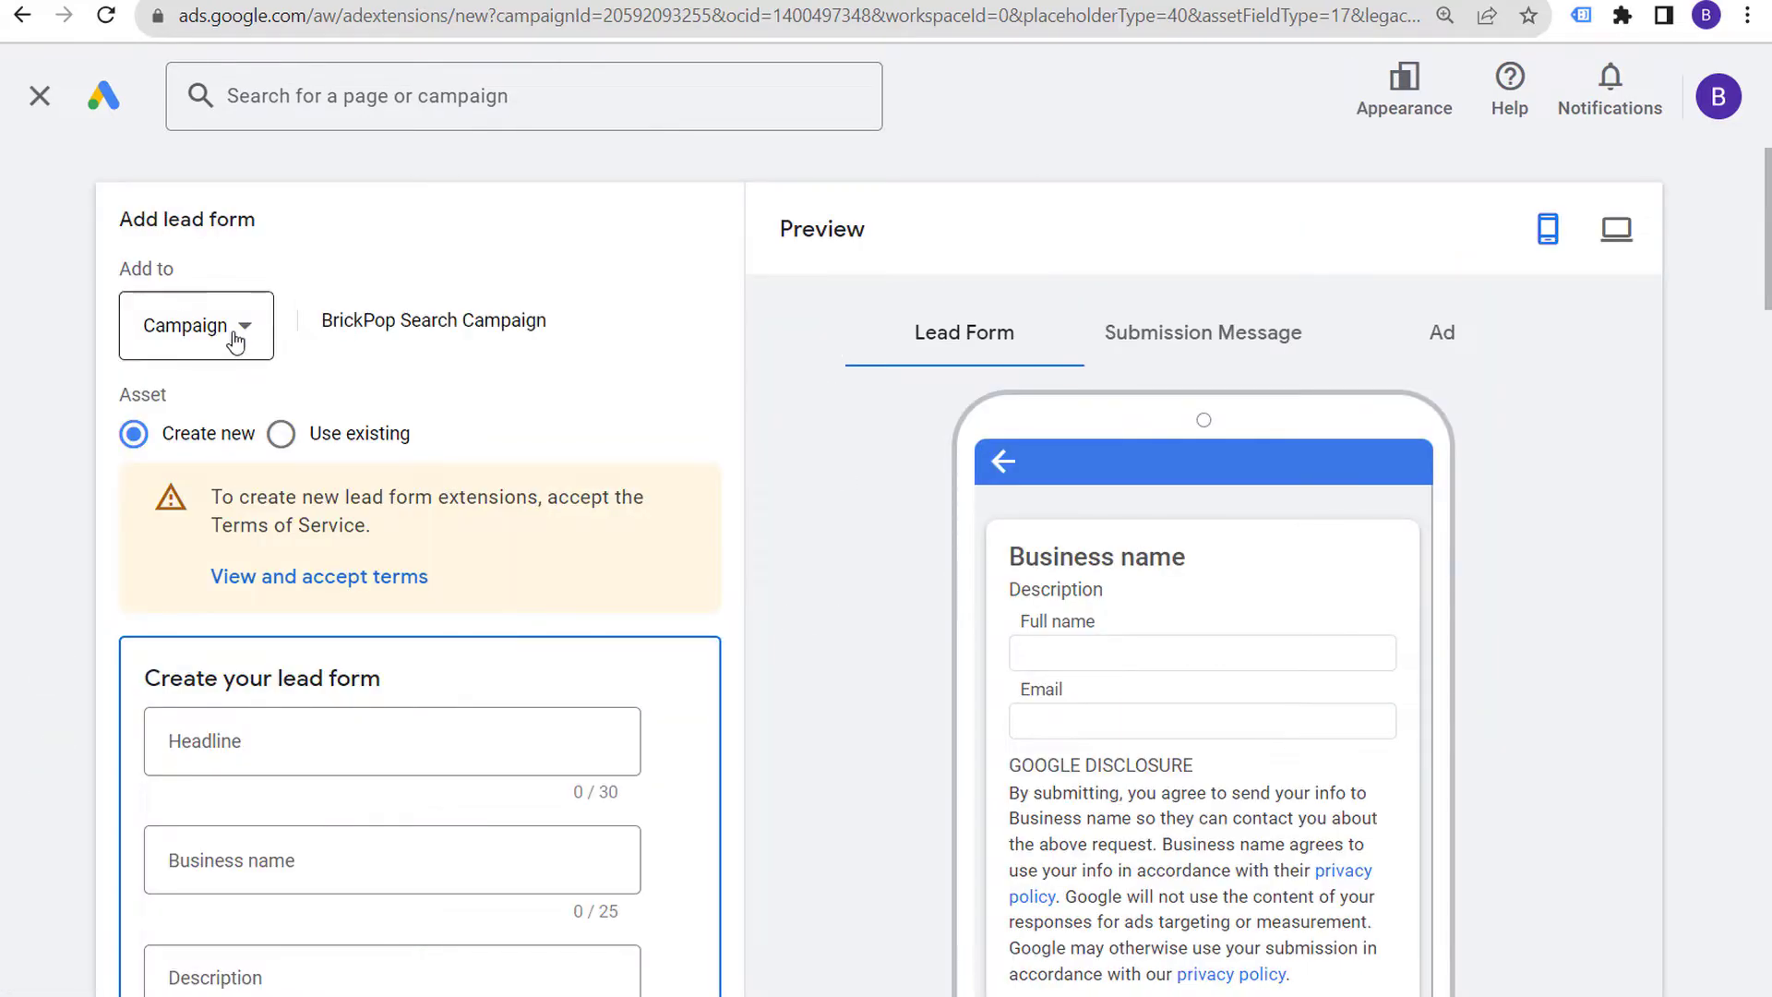
{"action": "left_click", "coordinate": [237, 340]}
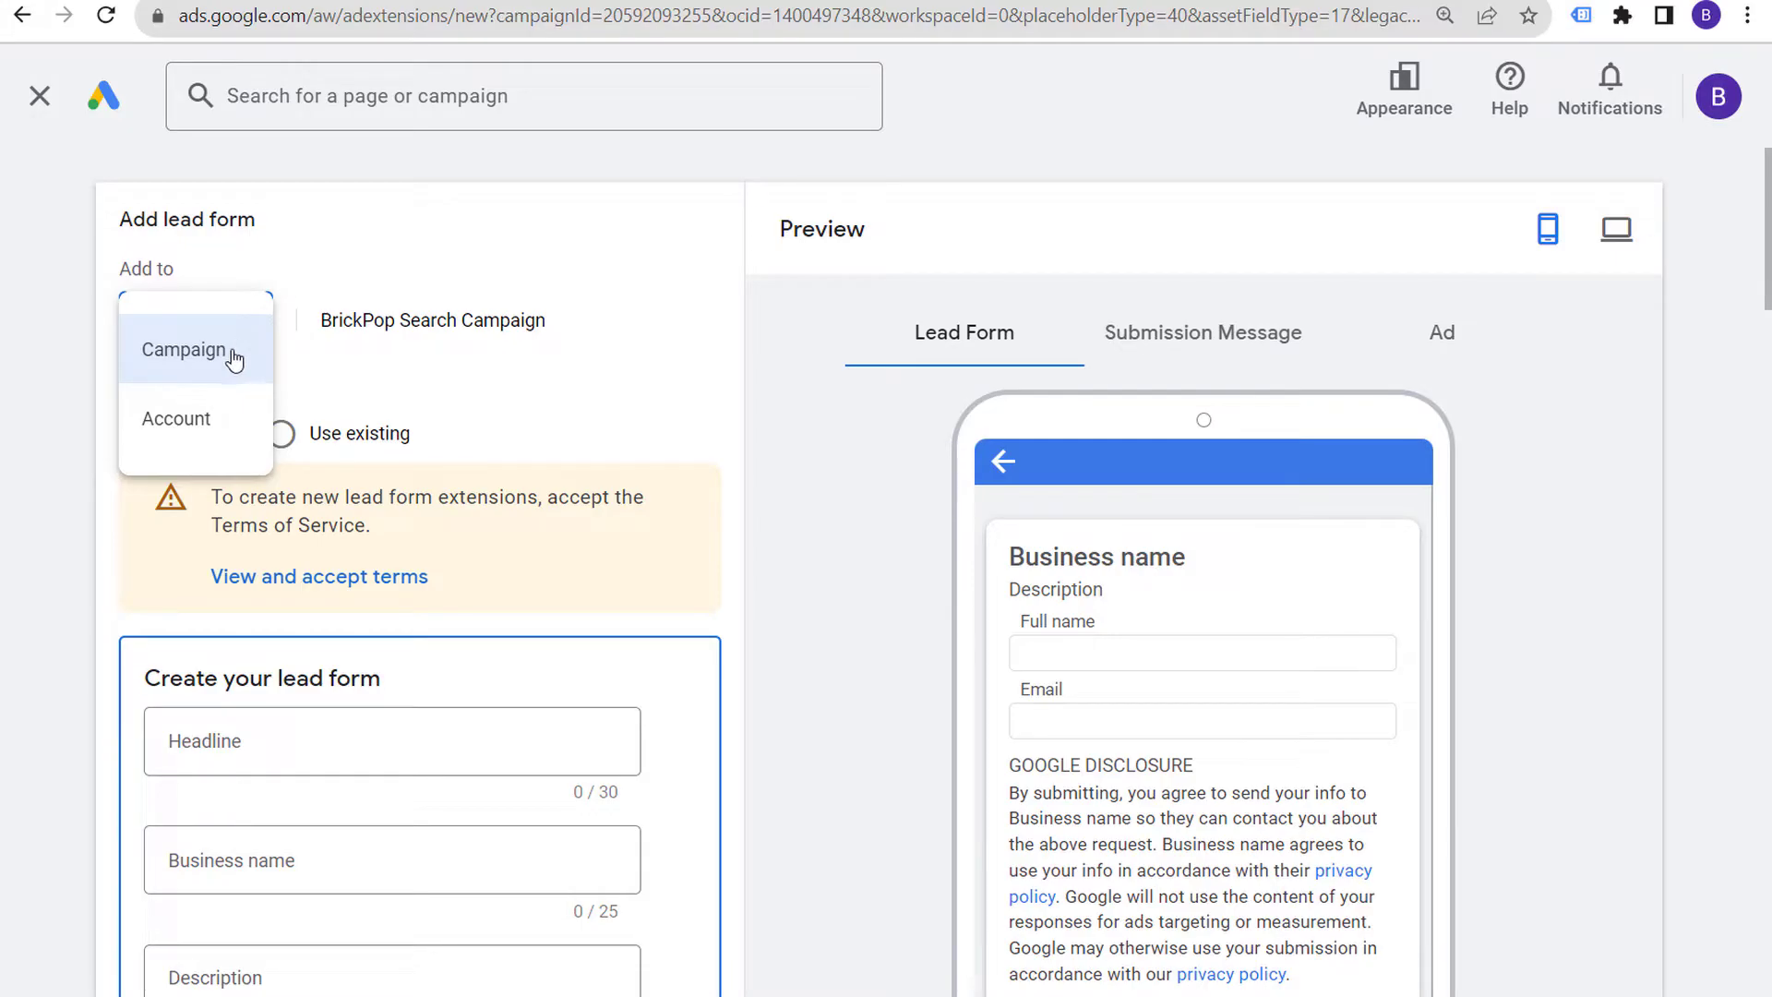
{"action": "left_click", "coordinate": [870, 694]}
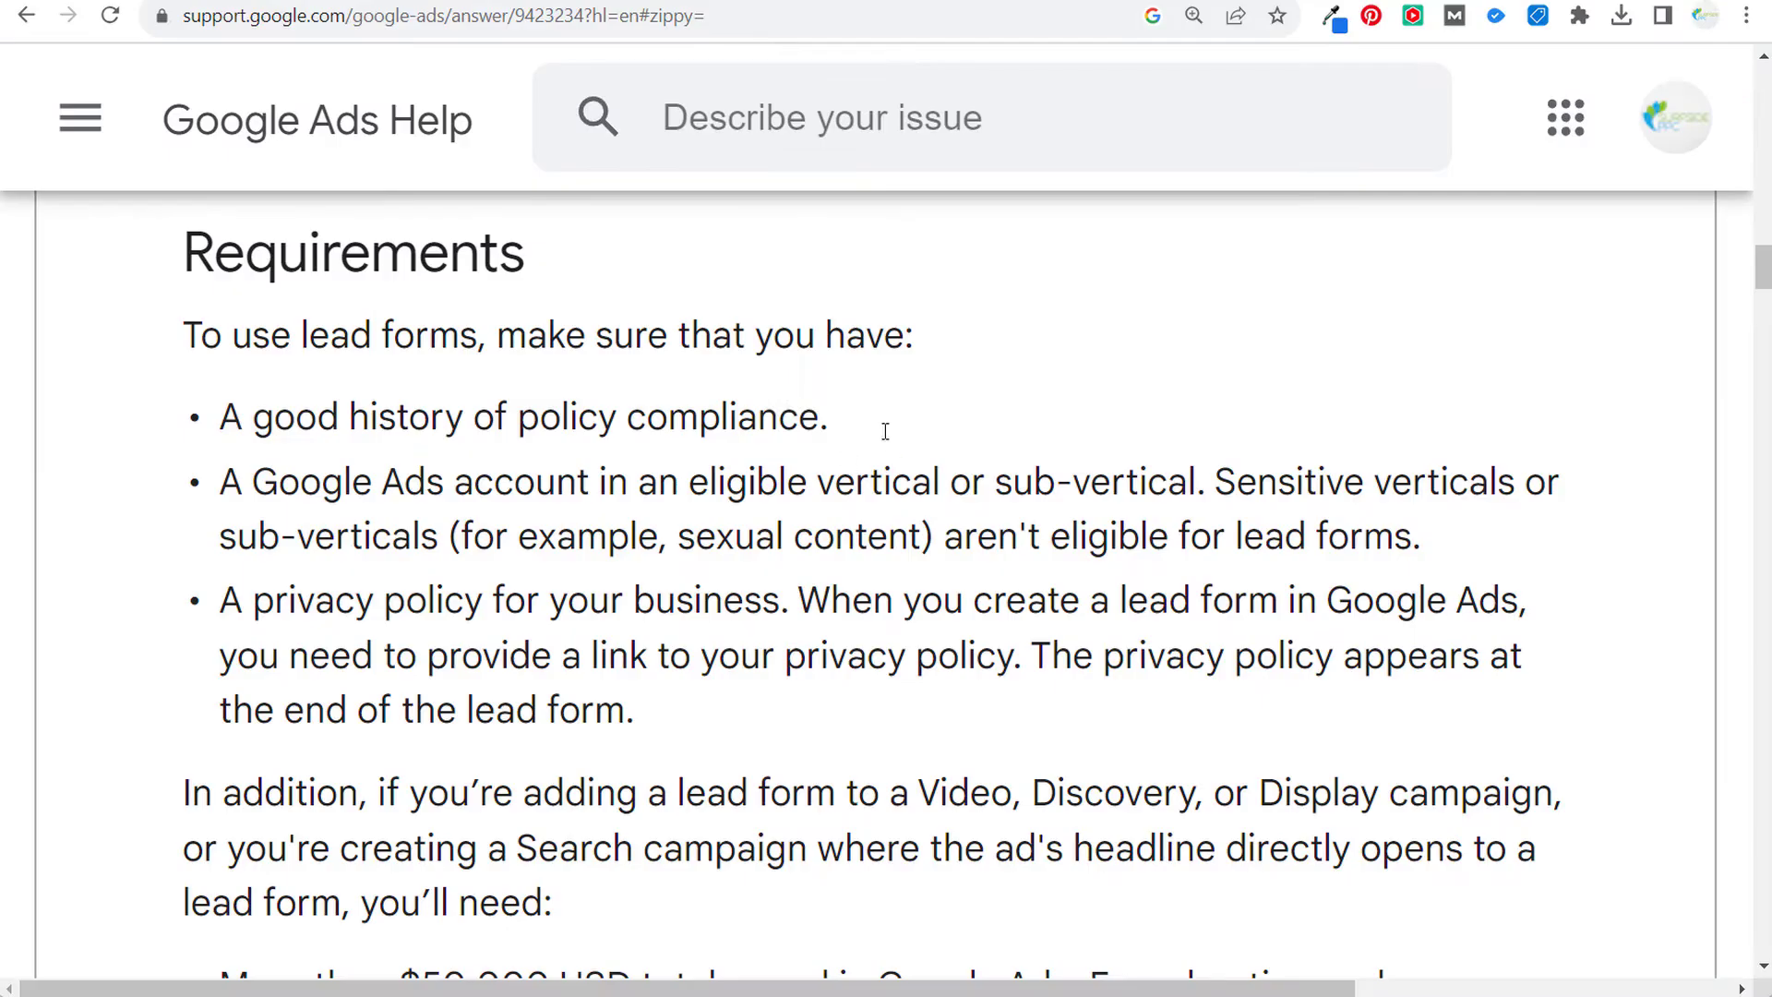
Read the lead form requirements in Google Ads Help, including the total spend rule and the campaign types it covers
{"action": "scroll", "coordinate": [1050, 554], "scroll_direction": "down", "scroll_amount": 4}
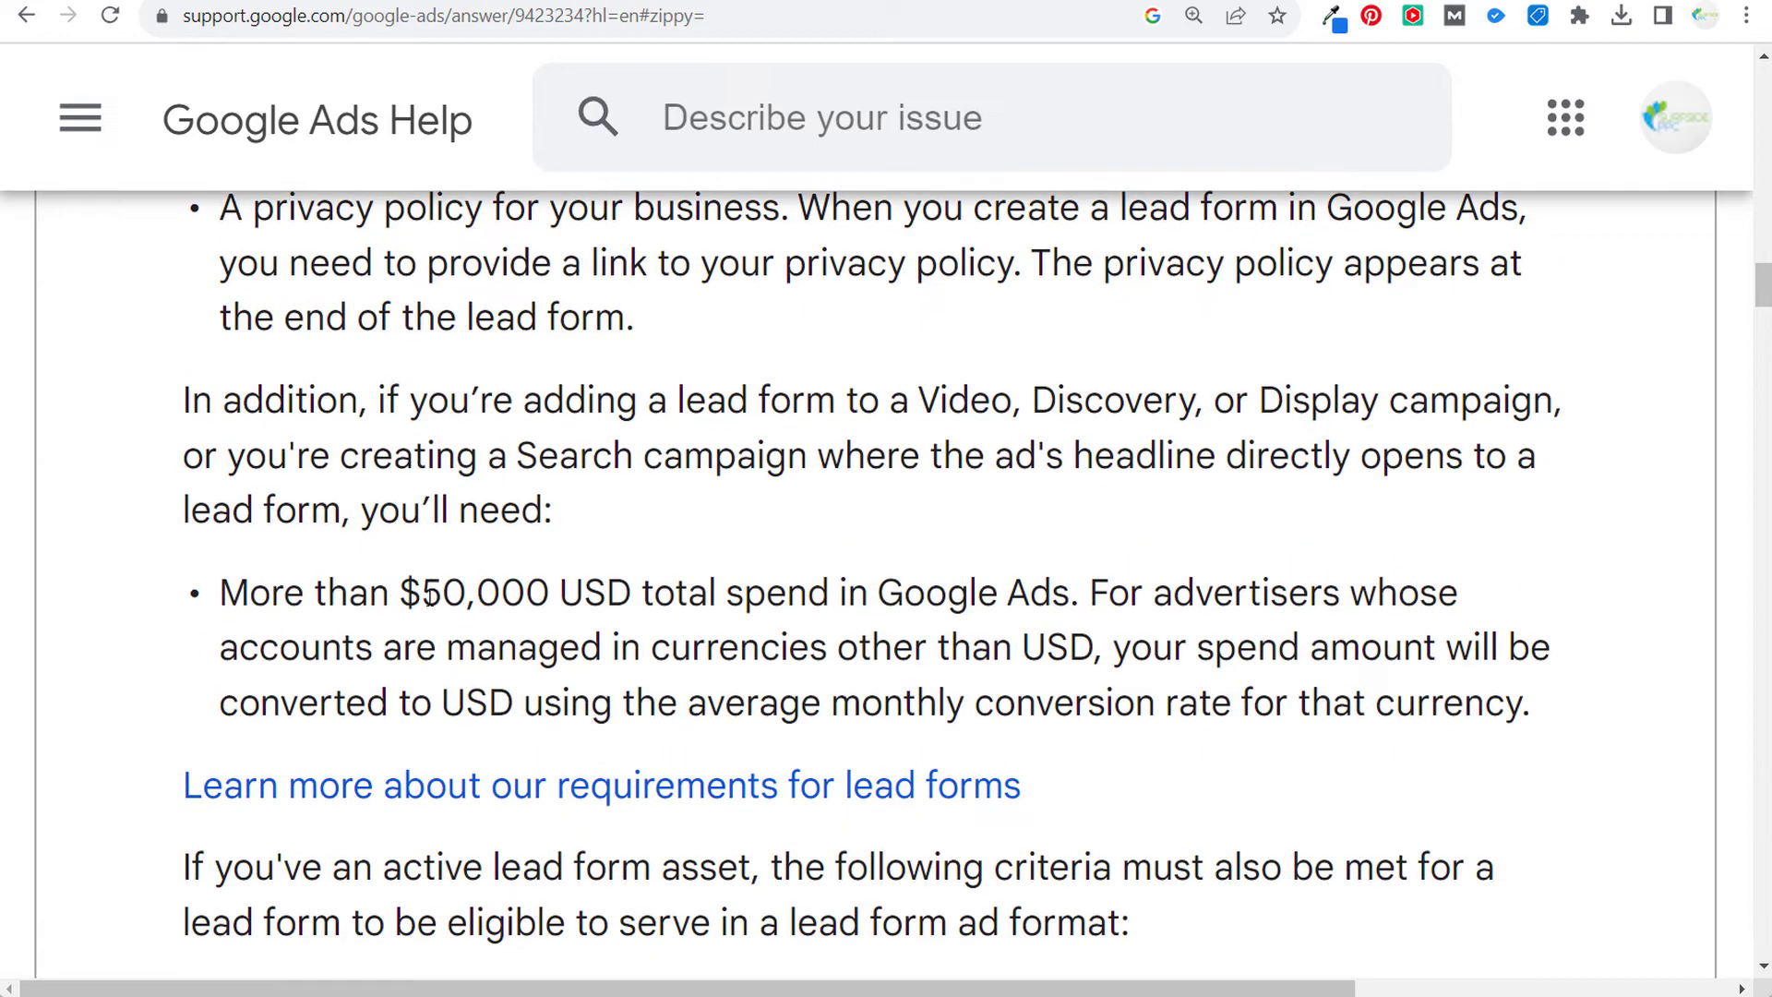
{"action": "left_click_drag", "start_coordinate": [422, 595], "coordinate": [442, 595]}
{"action": "left_click_drag", "start_coordinate": [638, 612], "coordinate": [739, 624]}
{"action": "left_click", "coordinate": [938, 613]}
{"action": "scroll", "coordinate": [1075, 604], "scroll_direction": "up", "scroll_amount": 3}
{"action": "scroll", "coordinate": [1056, 586], "scroll_direction": "up", "scroll_amount": 1}
{"action": "scroll", "coordinate": [1061, 577], "scroll_direction": "down", "scroll_amount": 1}
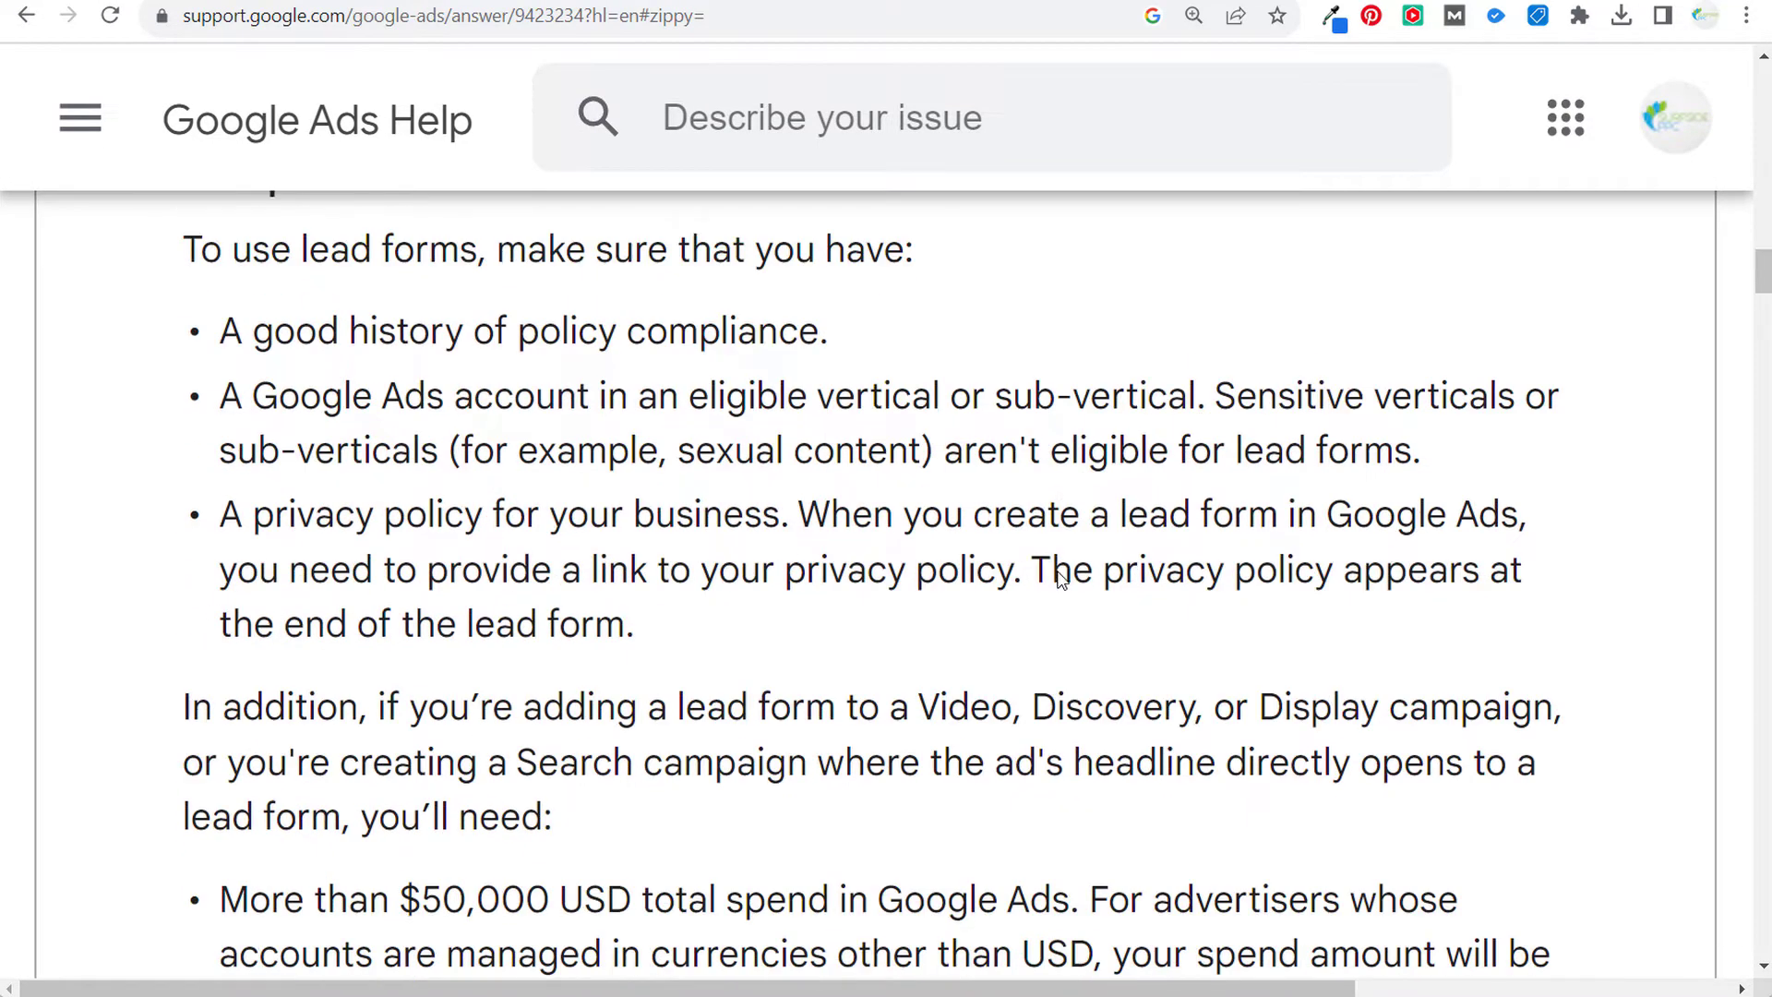
{"action": "scroll", "coordinate": [1060, 579], "scroll_direction": "down", "scroll_amount": 1}
{"action": "left_click_drag", "start_coordinate": [918, 662], "coordinate": [1375, 665]}
{"action": "left_click", "coordinate": [968, 669]}
{"action": "double_click", "coordinate": [932, 659]}
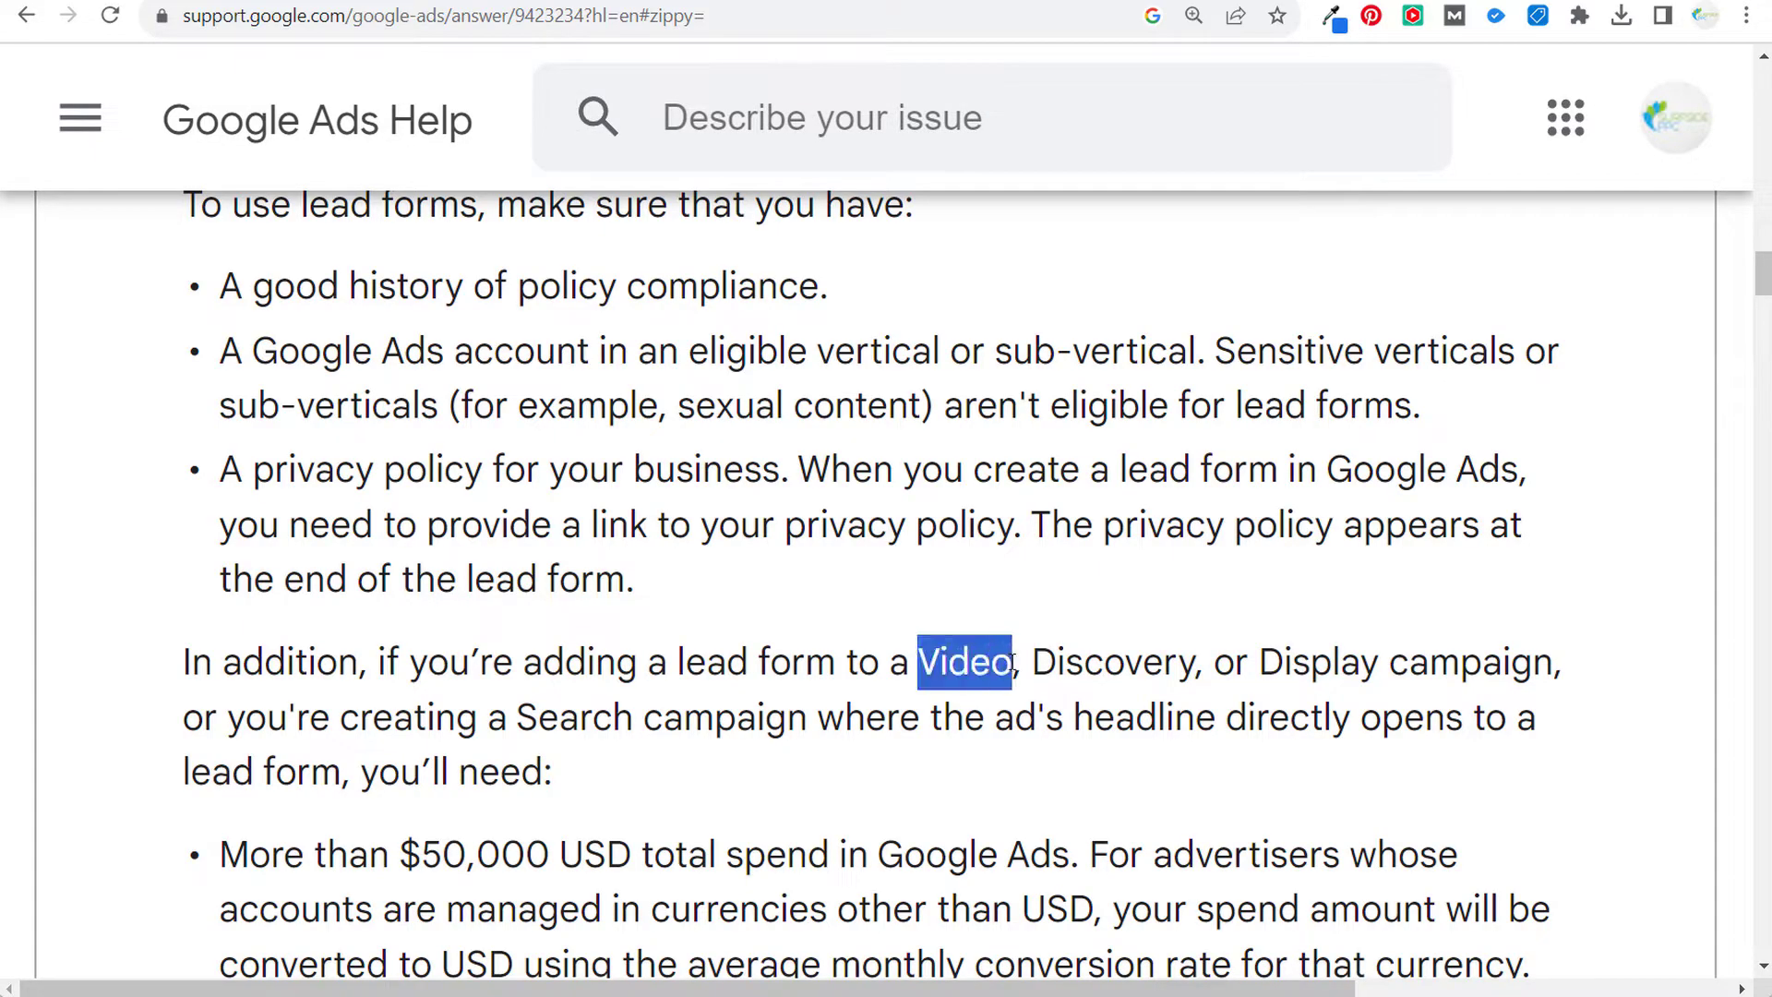
{"action": "left_click", "coordinate": [1079, 660]}
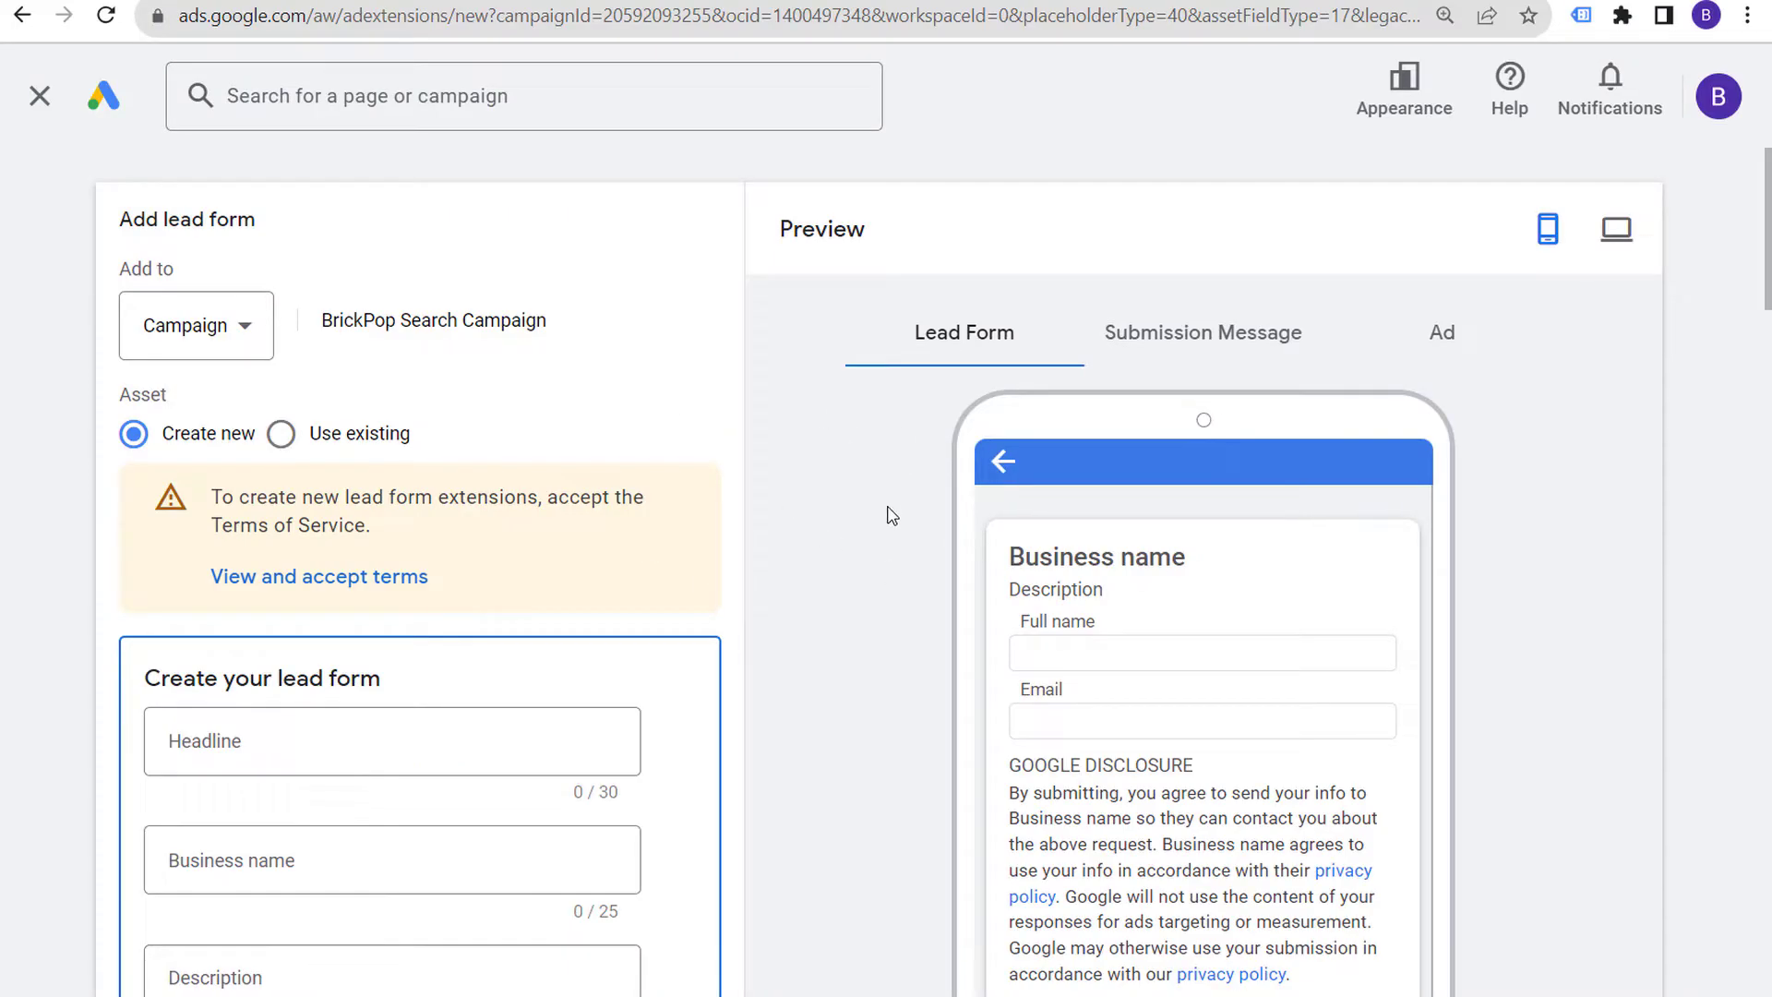
Leave the current form and start a new asset from the campaign's assets filtered to lead forms
{"action": "left_click", "coordinate": [39, 96]}
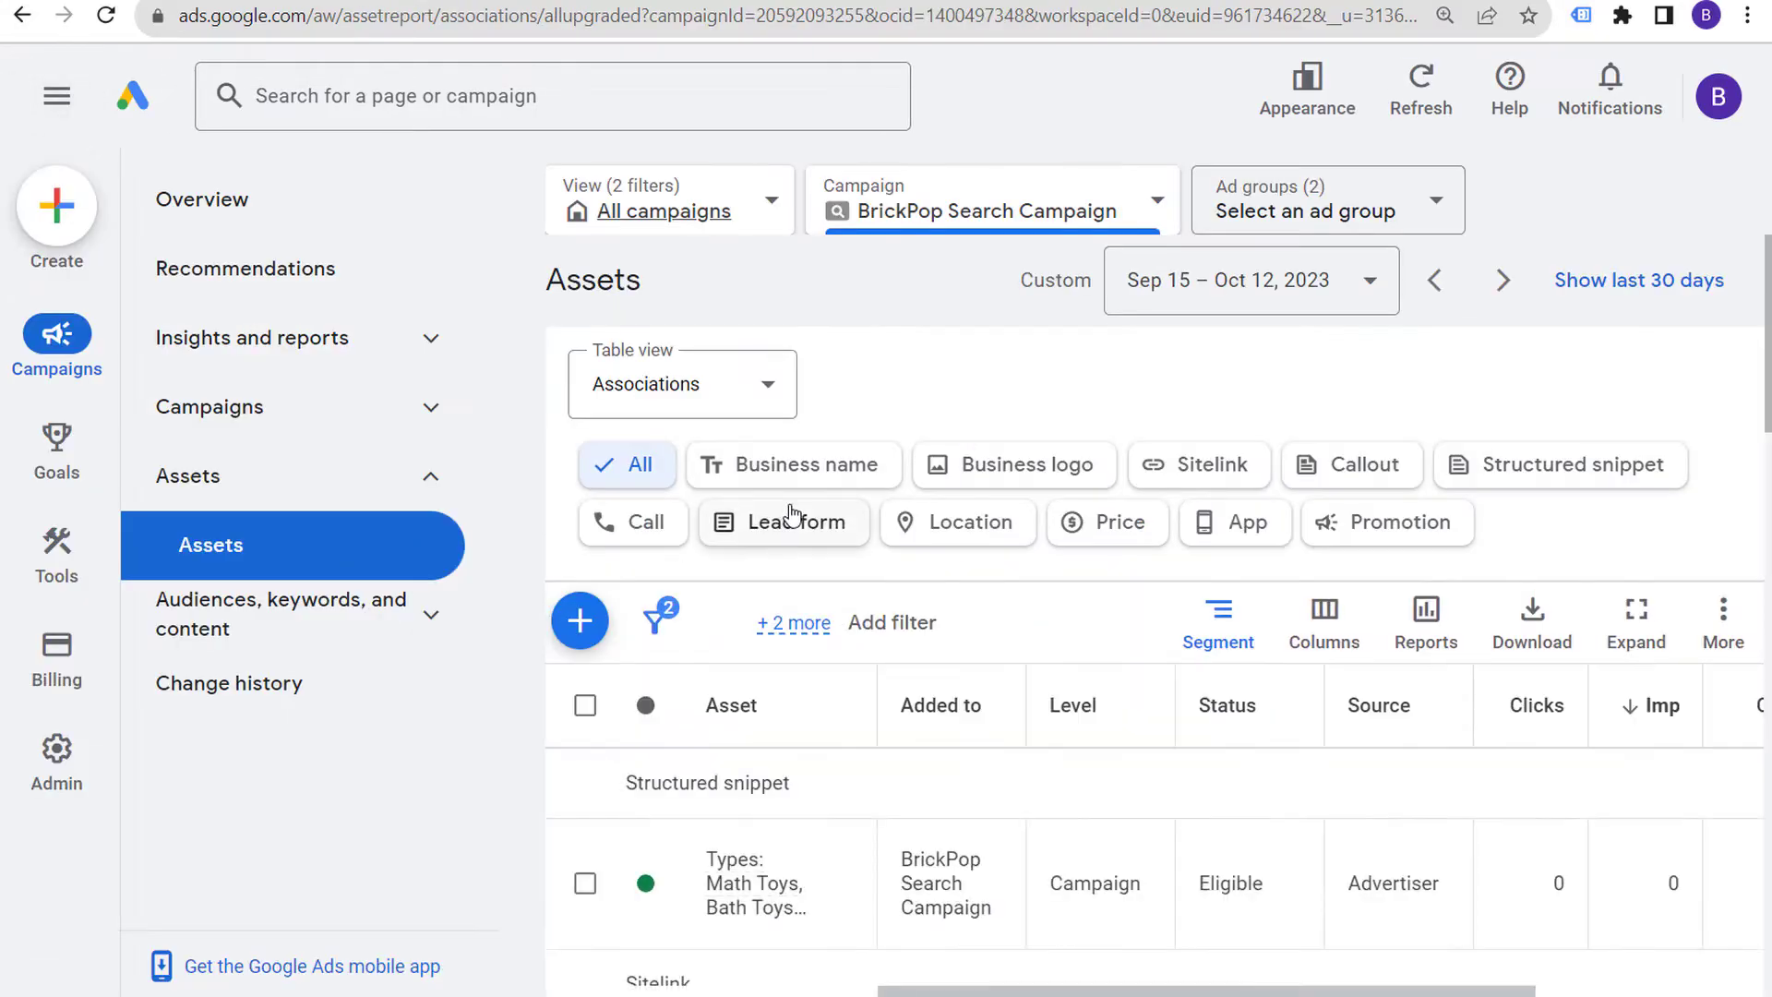
{"action": "left_click", "coordinate": [786, 595]}
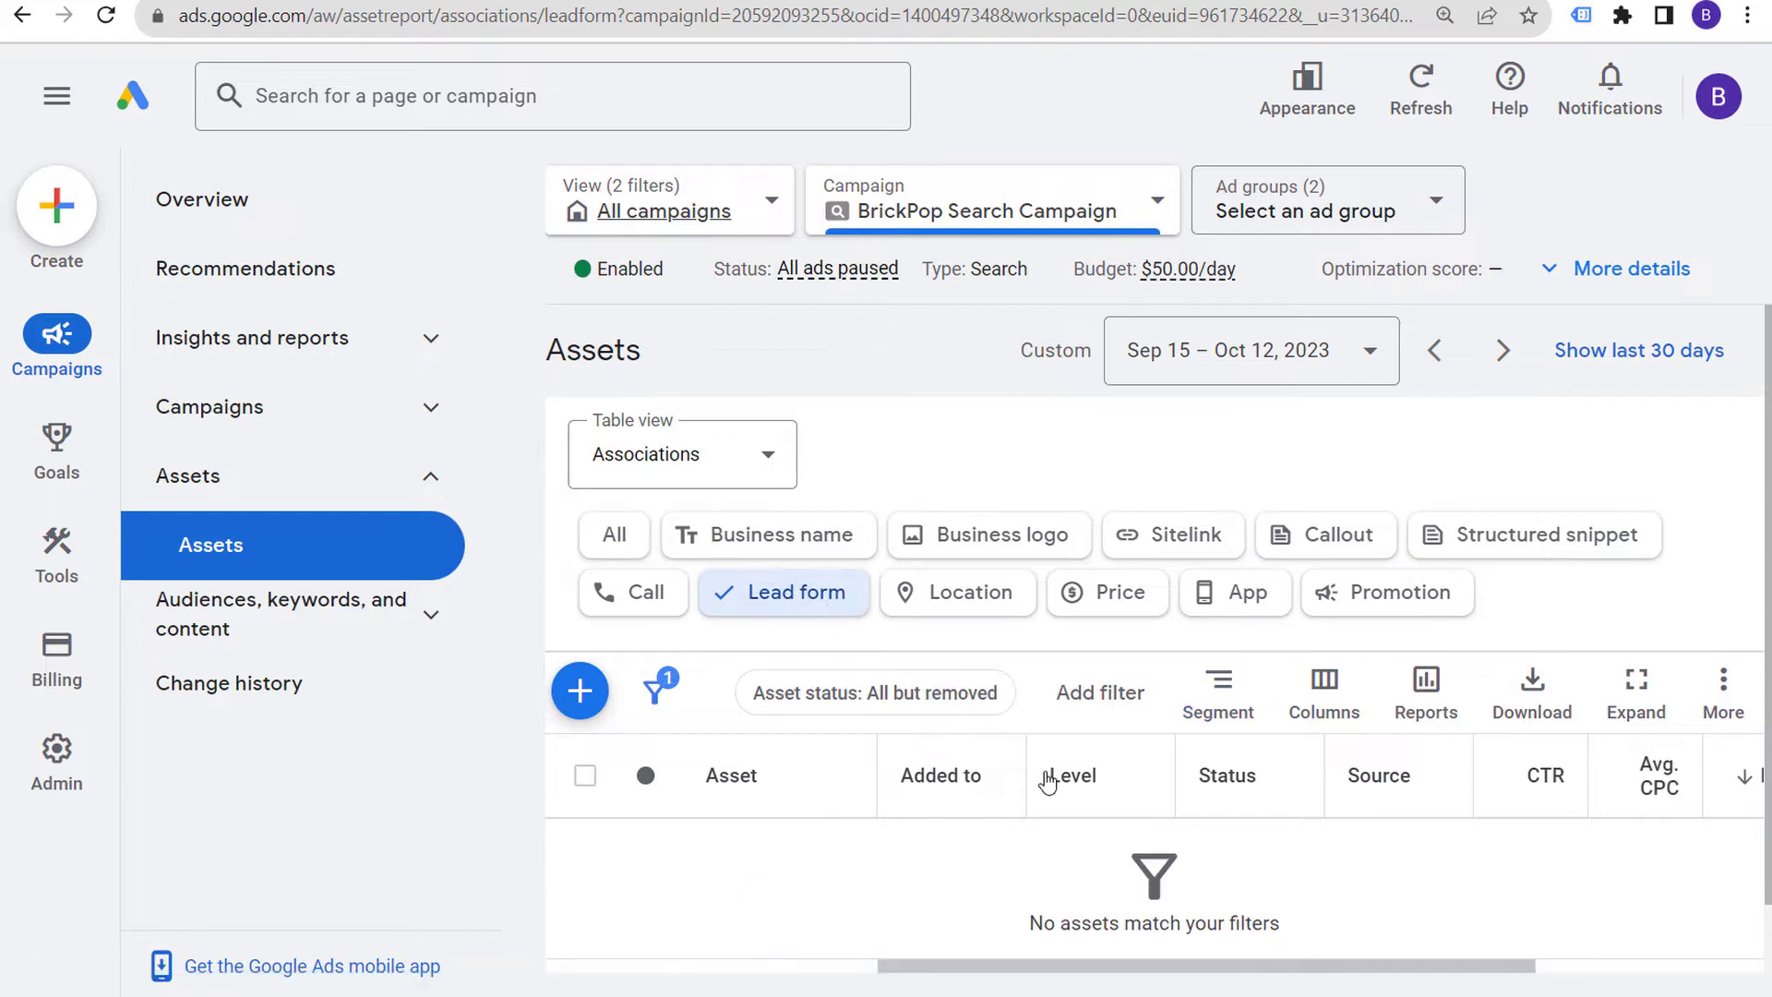
{"action": "left_click", "coordinate": [591, 702]}
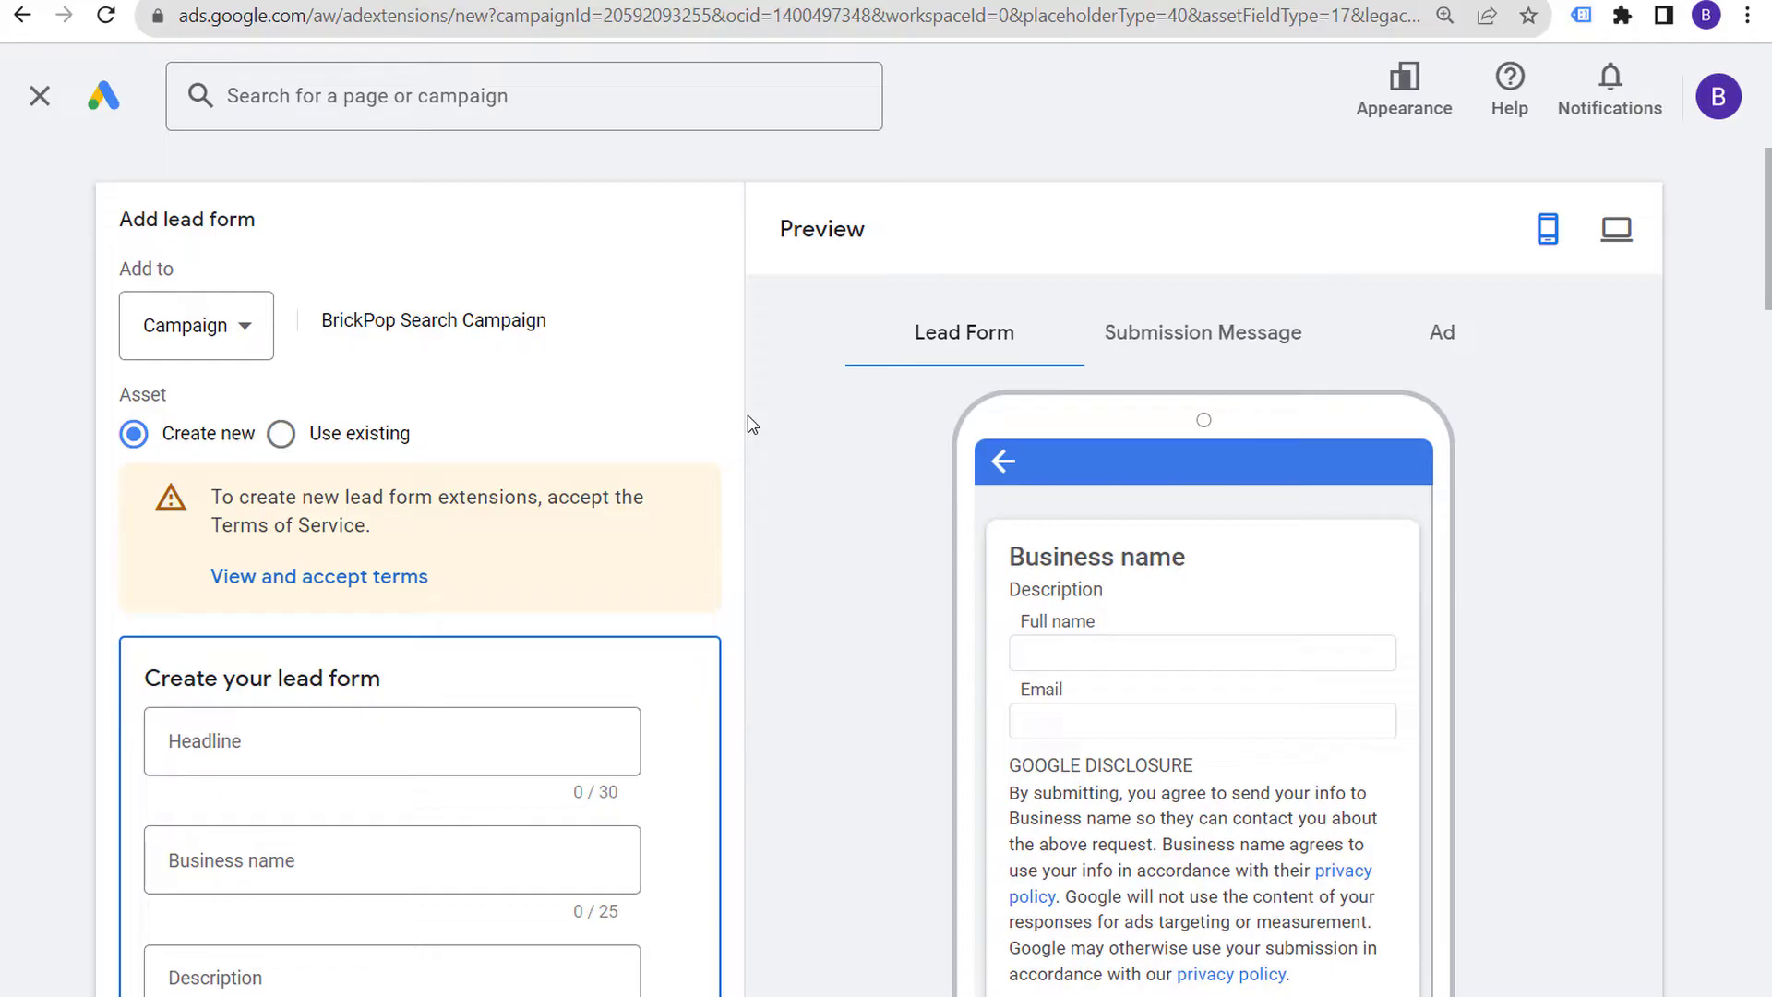
View and accept the Terms of Service for creating lead forms
{"action": "scroll", "coordinate": [775, 498], "scroll_direction": "down", "scroll_amount": 2}
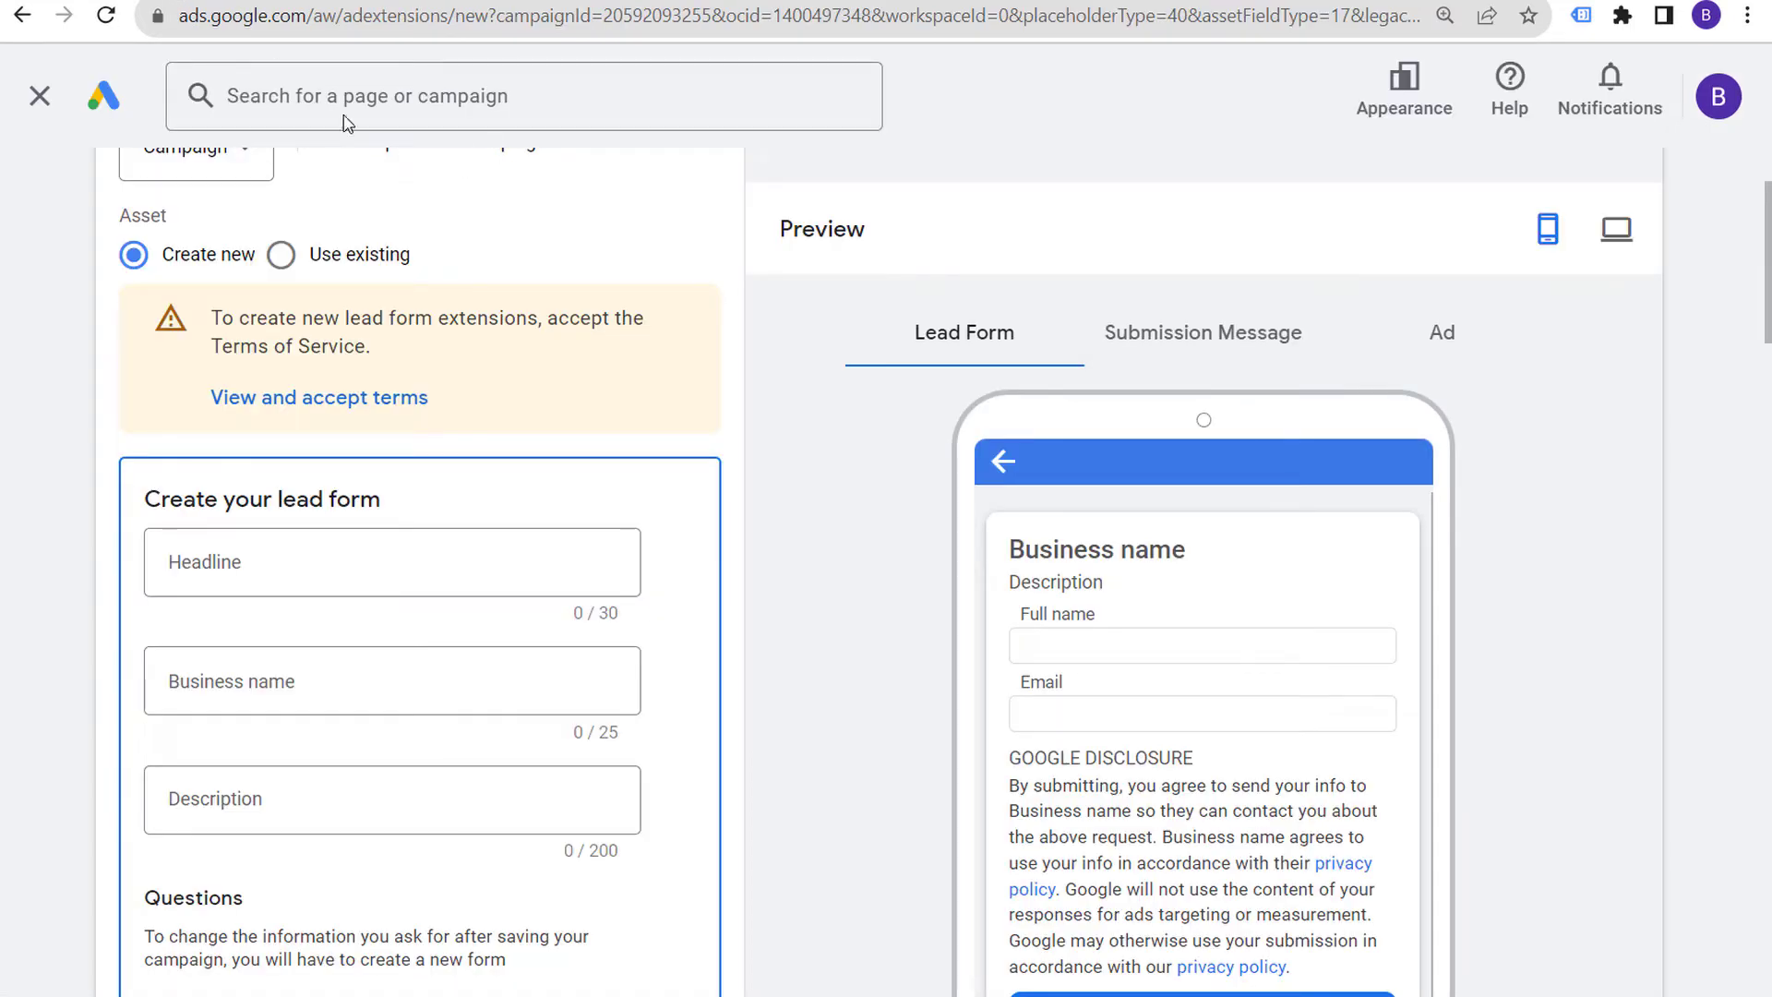
{"action": "scroll", "coordinate": [393, 281], "scroll_direction": "up", "scroll_amount": 2}
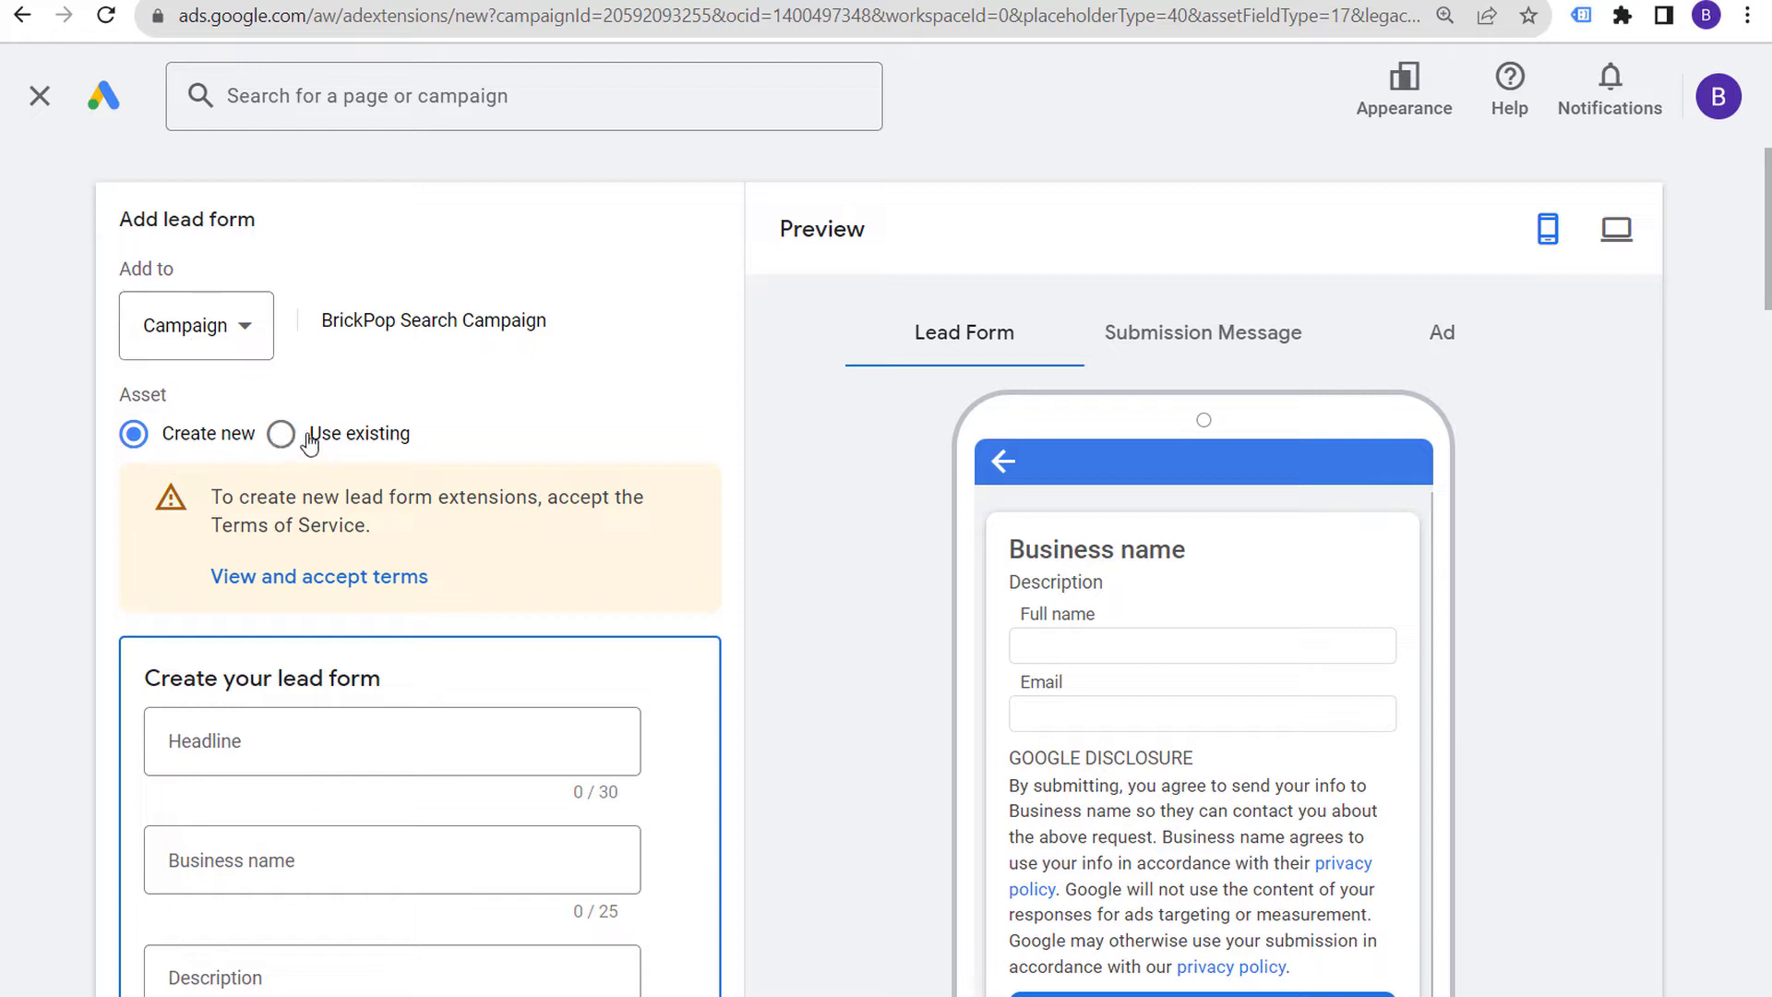
{"action": "left_click", "coordinate": [316, 574]}
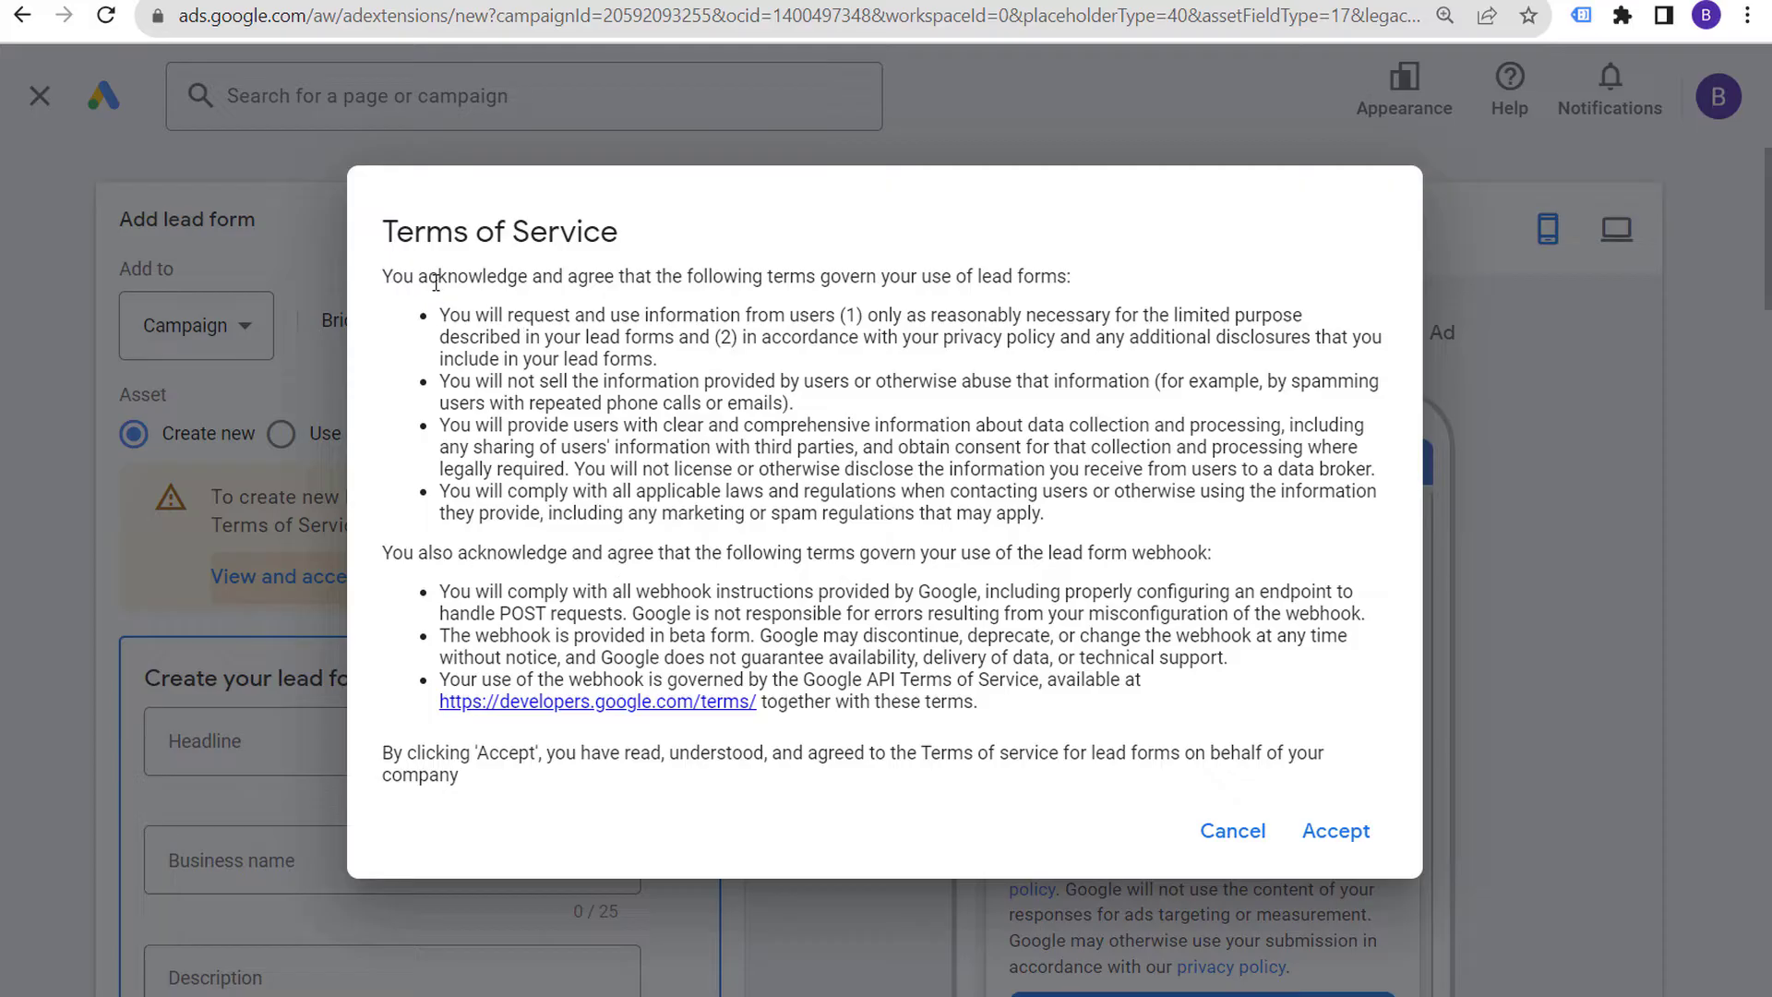
{"action": "left_click_drag", "start_coordinate": [403, 276], "coordinate": [1211, 736]}
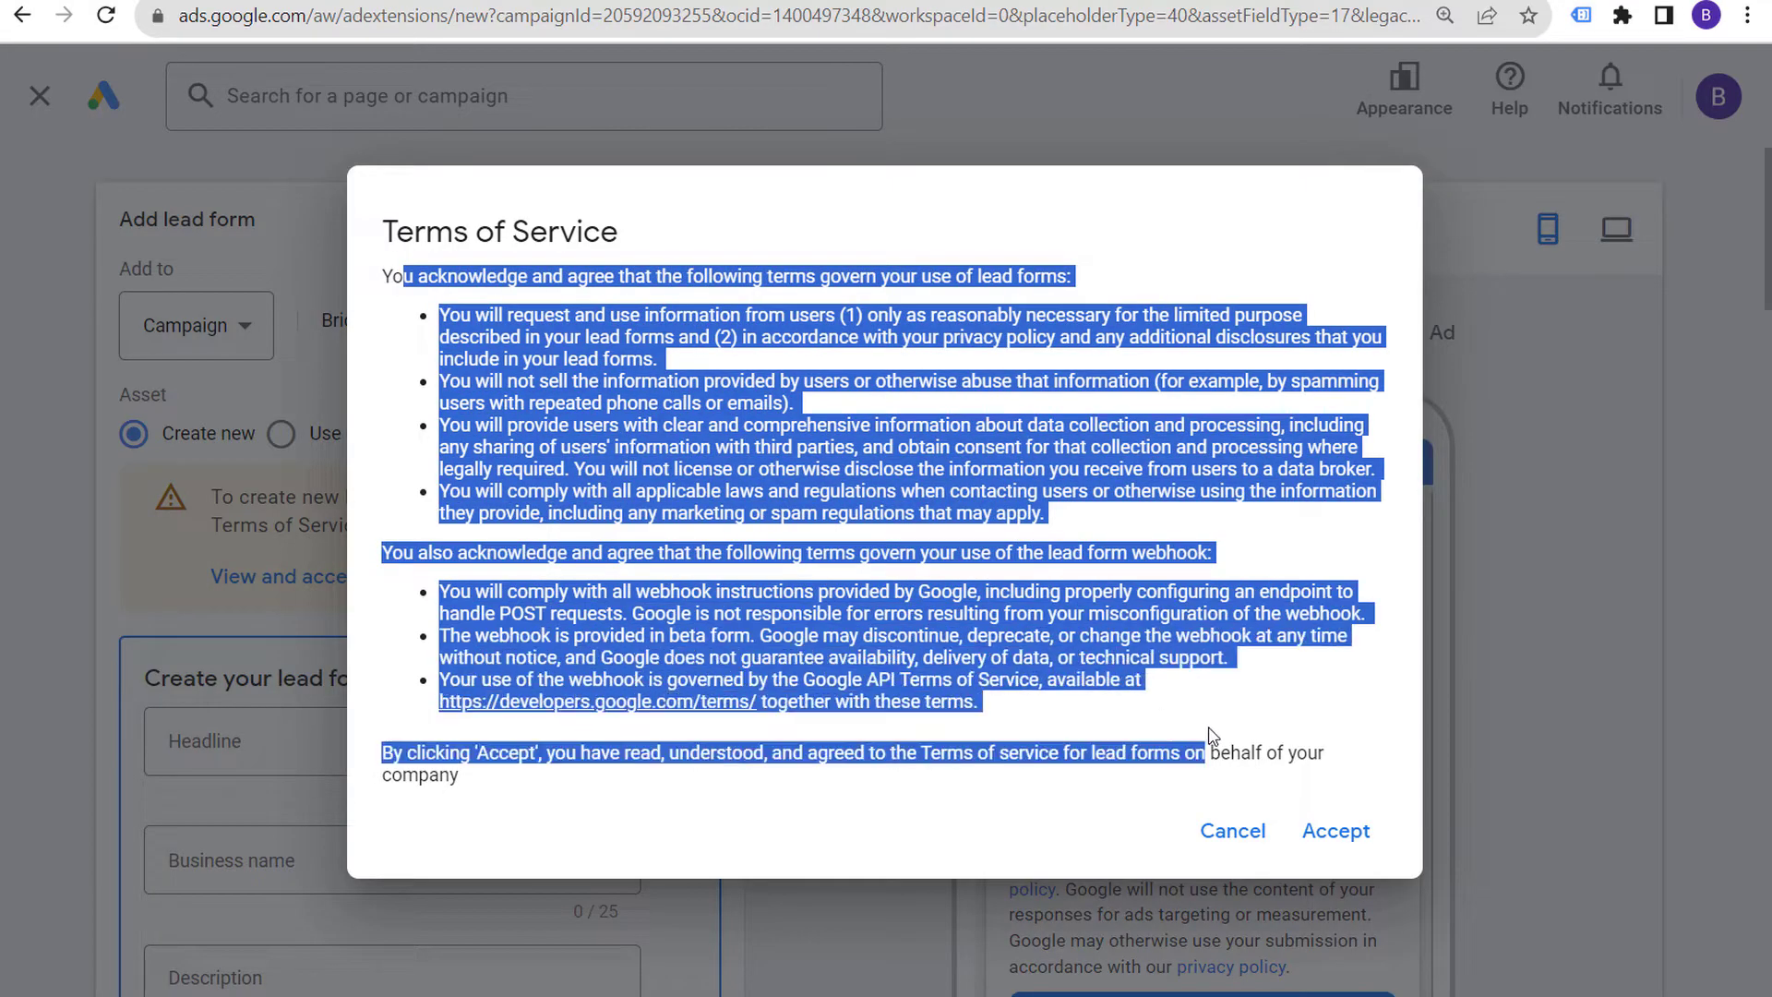
{"action": "left_click", "coordinate": [1343, 834]}
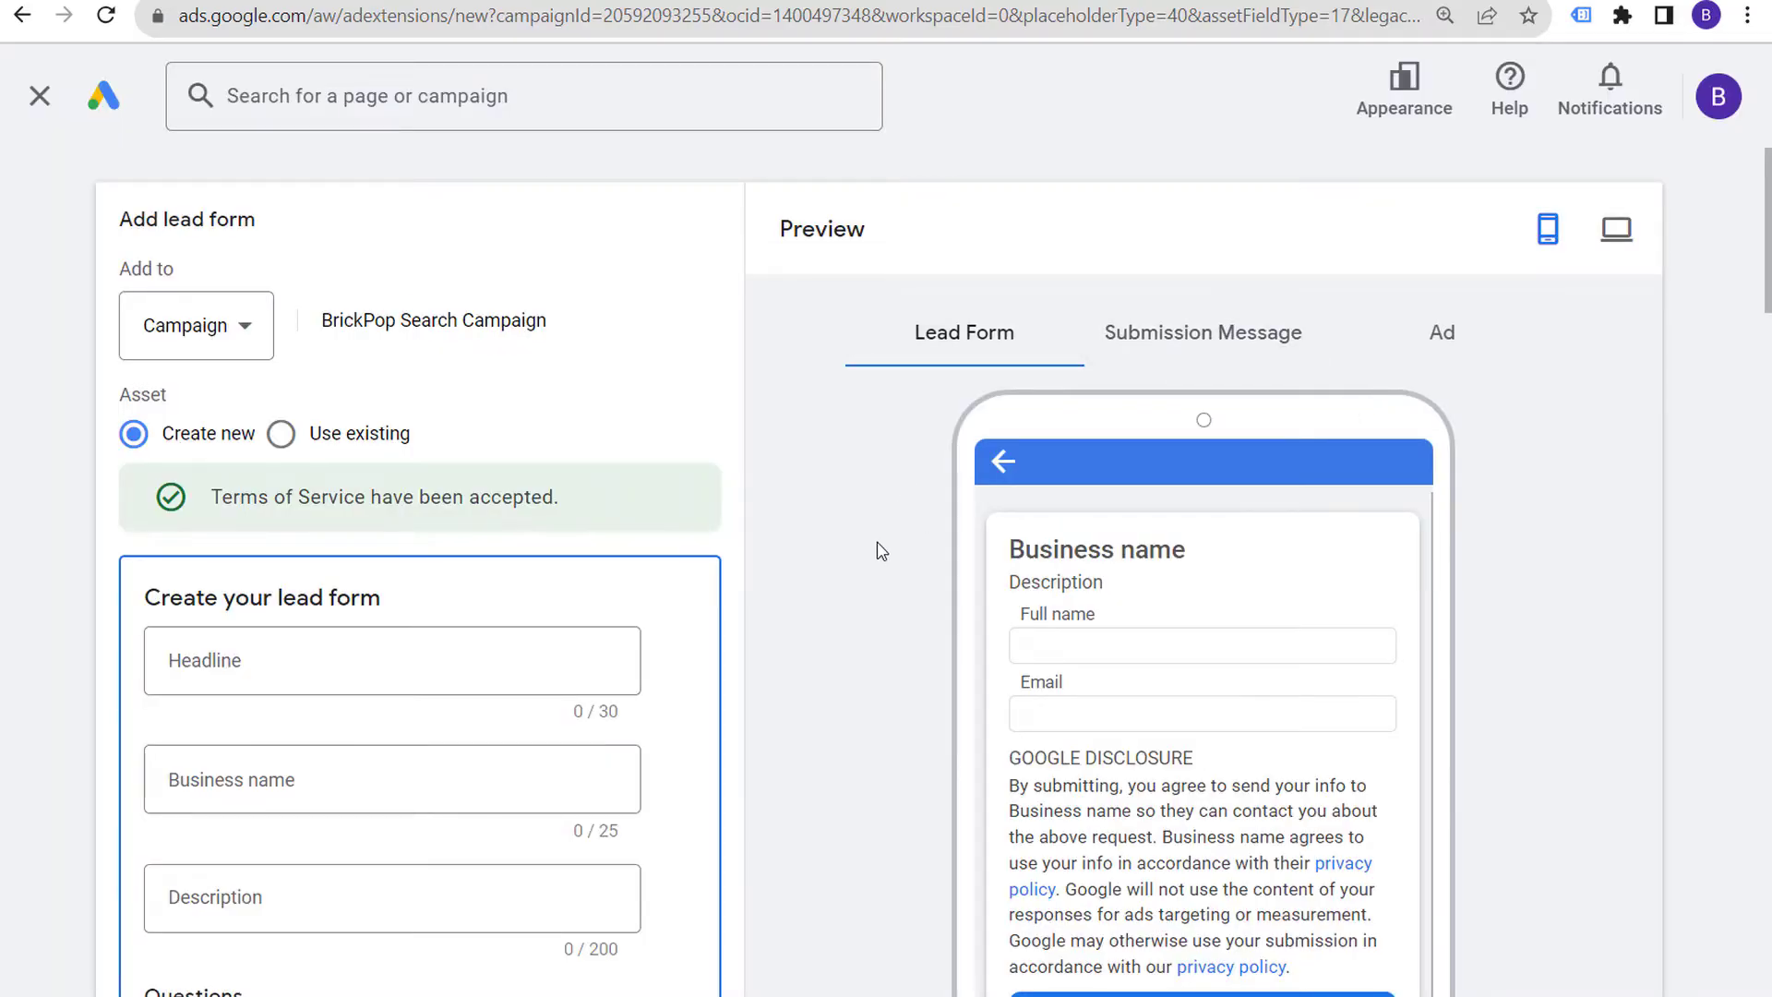
Examine the previews of the ad, the lead form and the submission message
{"action": "scroll", "coordinate": [844, 581], "scroll_direction": "down", "scroll_amount": 2}
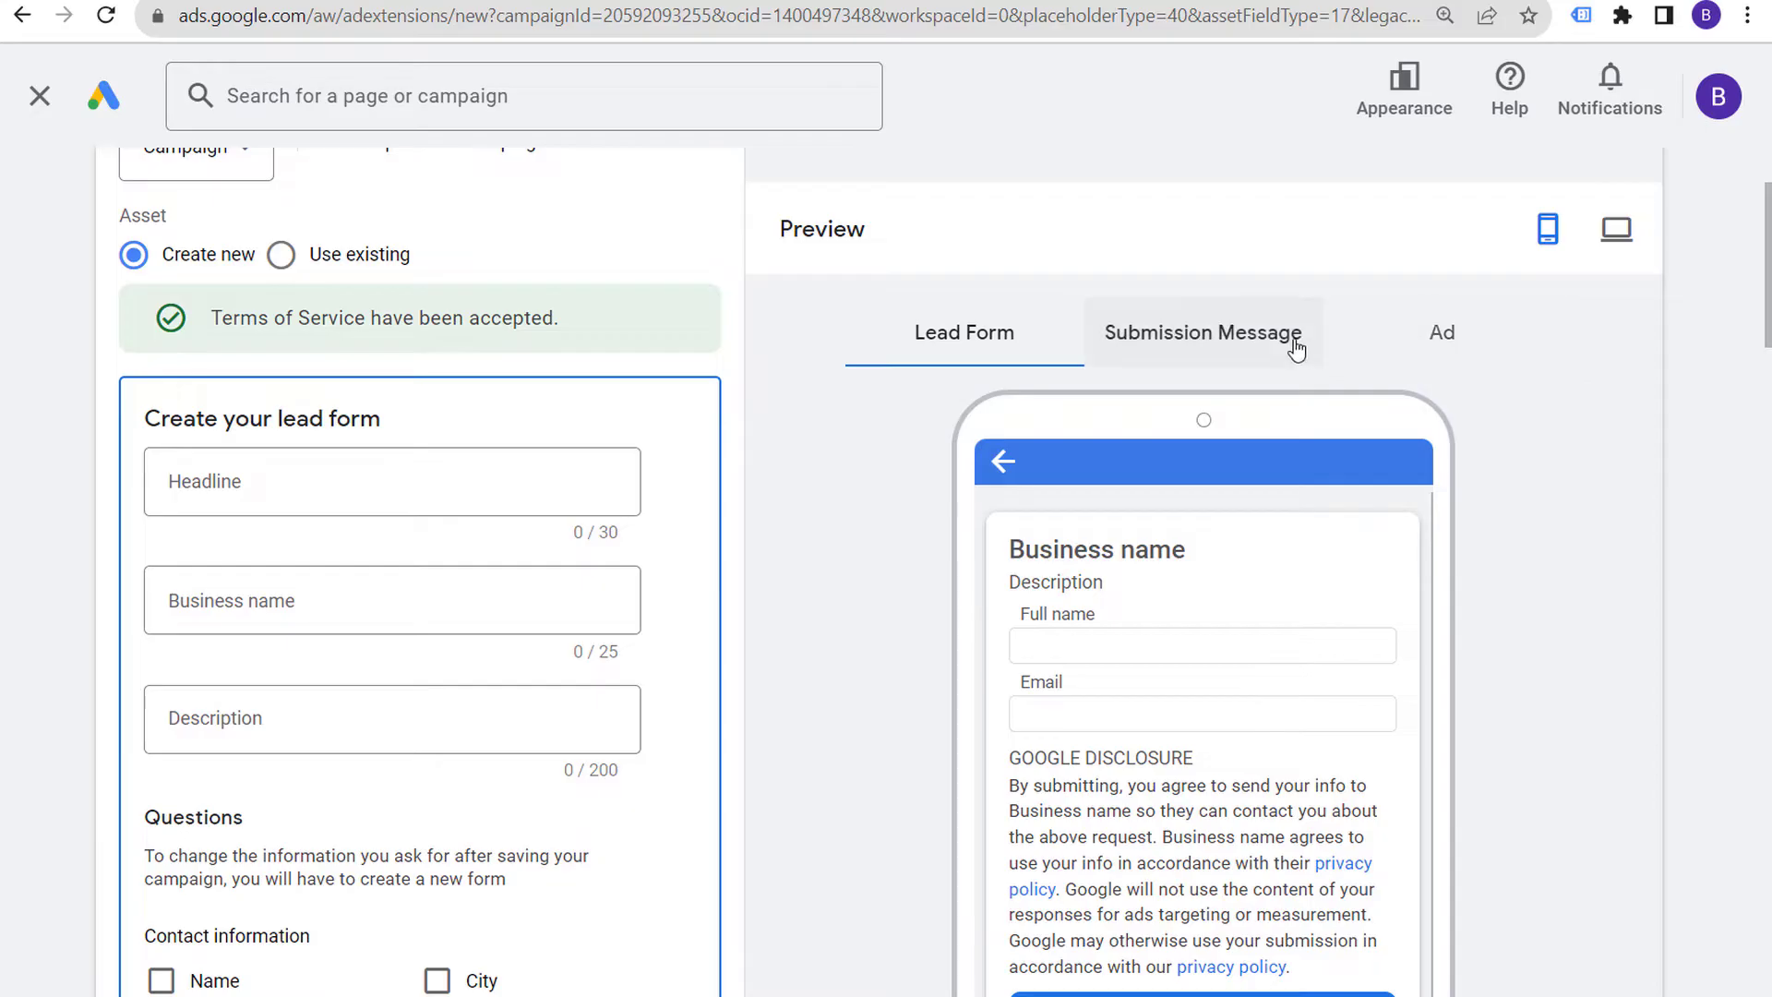
{"action": "left_click", "coordinate": [1431, 356]}
{"action": "scroll", "coordinate": [1559, 609], "scroll_direction": "down", "scroll_amount": 2}
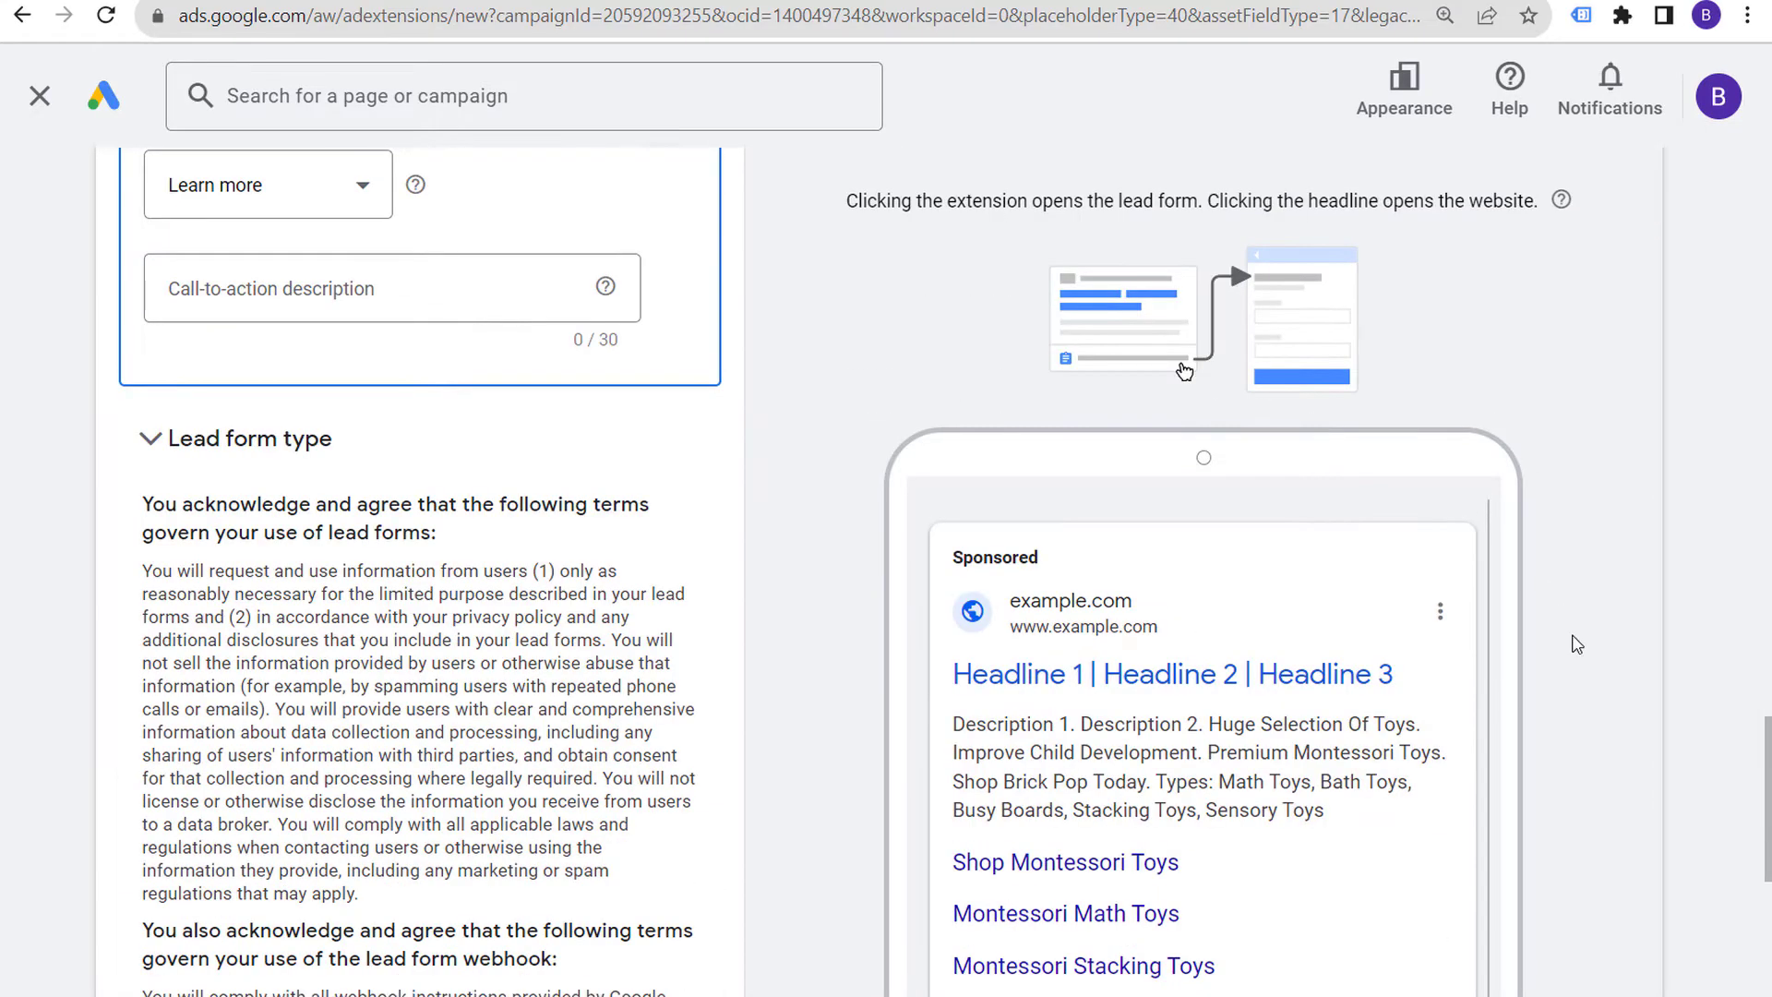
{"action": "scroll", "coordinate": [1577, 644], "scroll_direction": "down", "scroll_amount": 2}
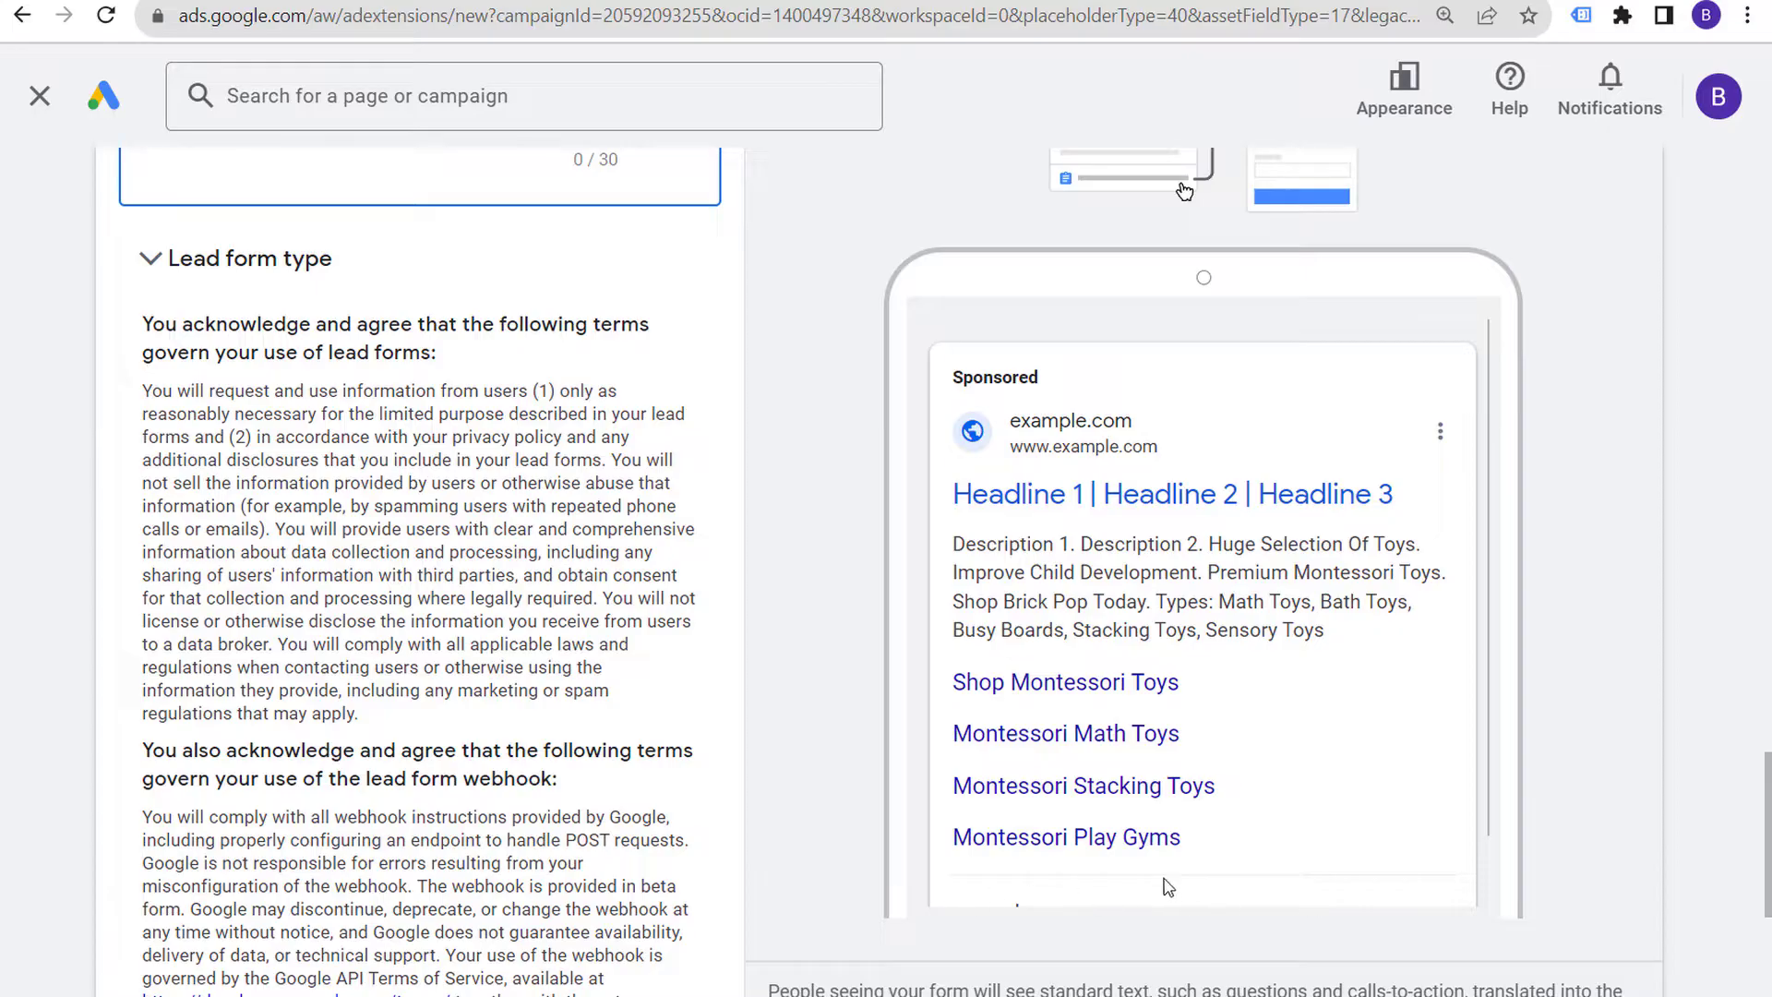
{"action": "scroll", "coordinate": [1333, 731], "scroll_direction": "up", "scroll_amount": 2}
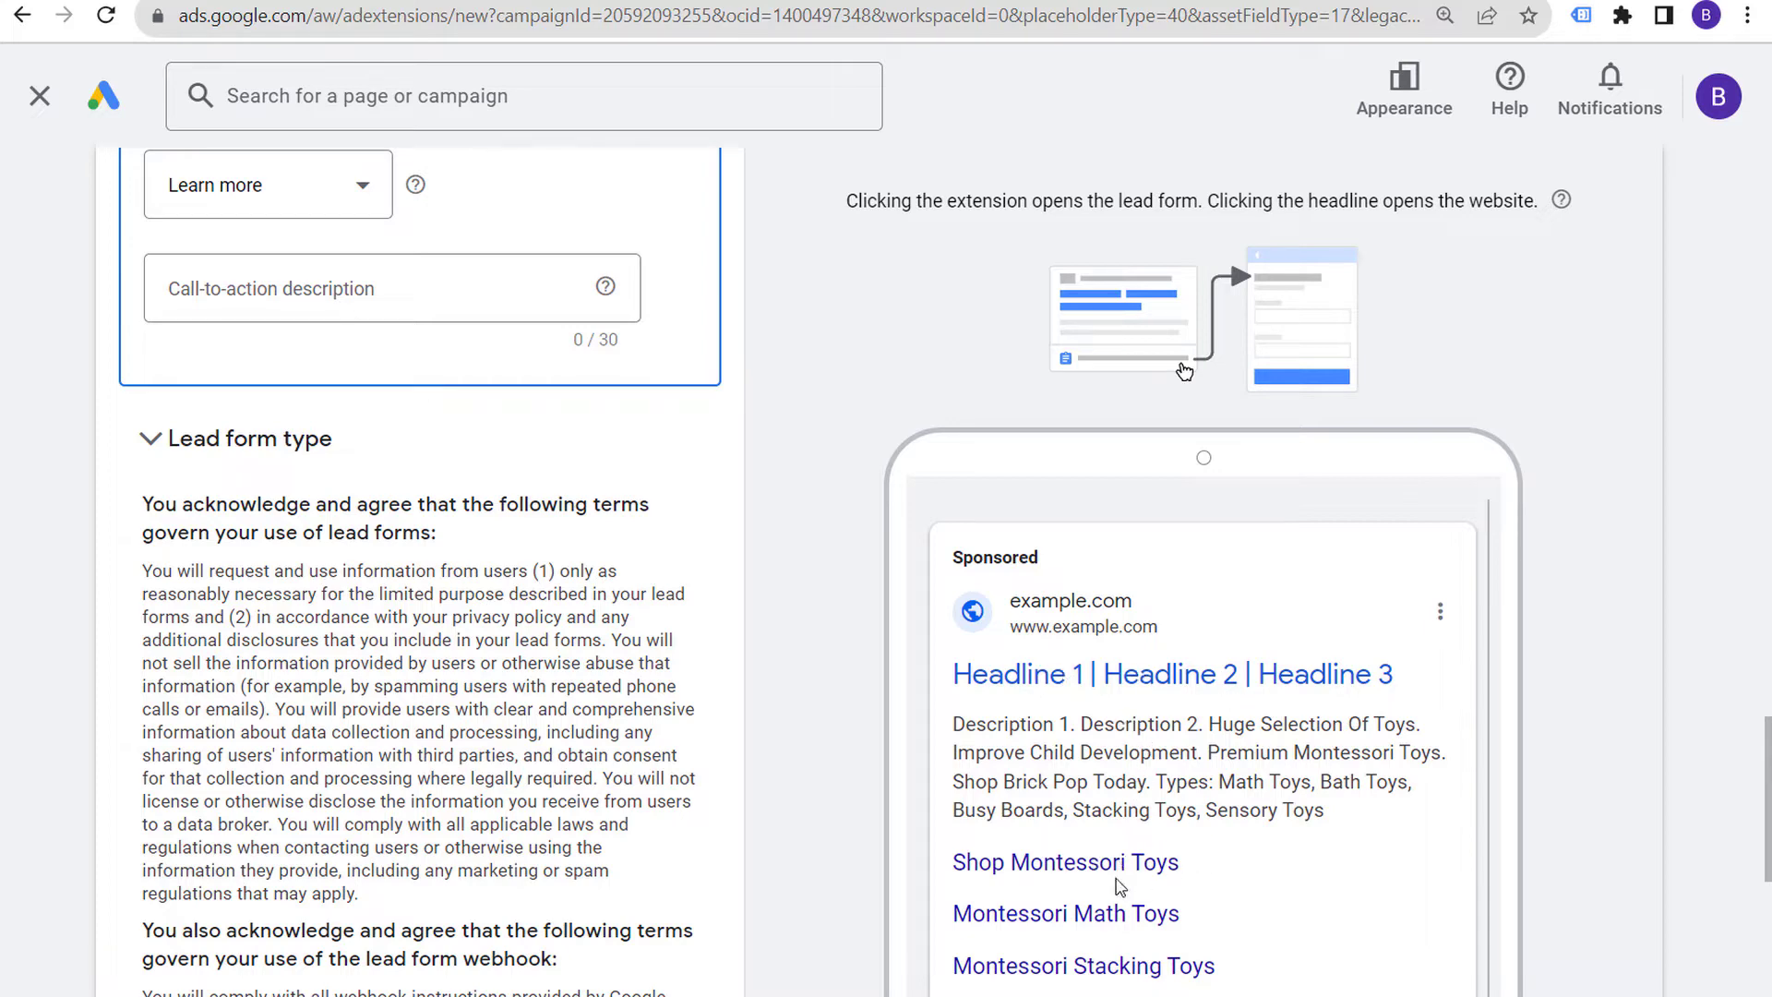
{"action": "scroll", "coordinate": [1421, 420], "scroll_direction": "up", "scroll_amount": 2}
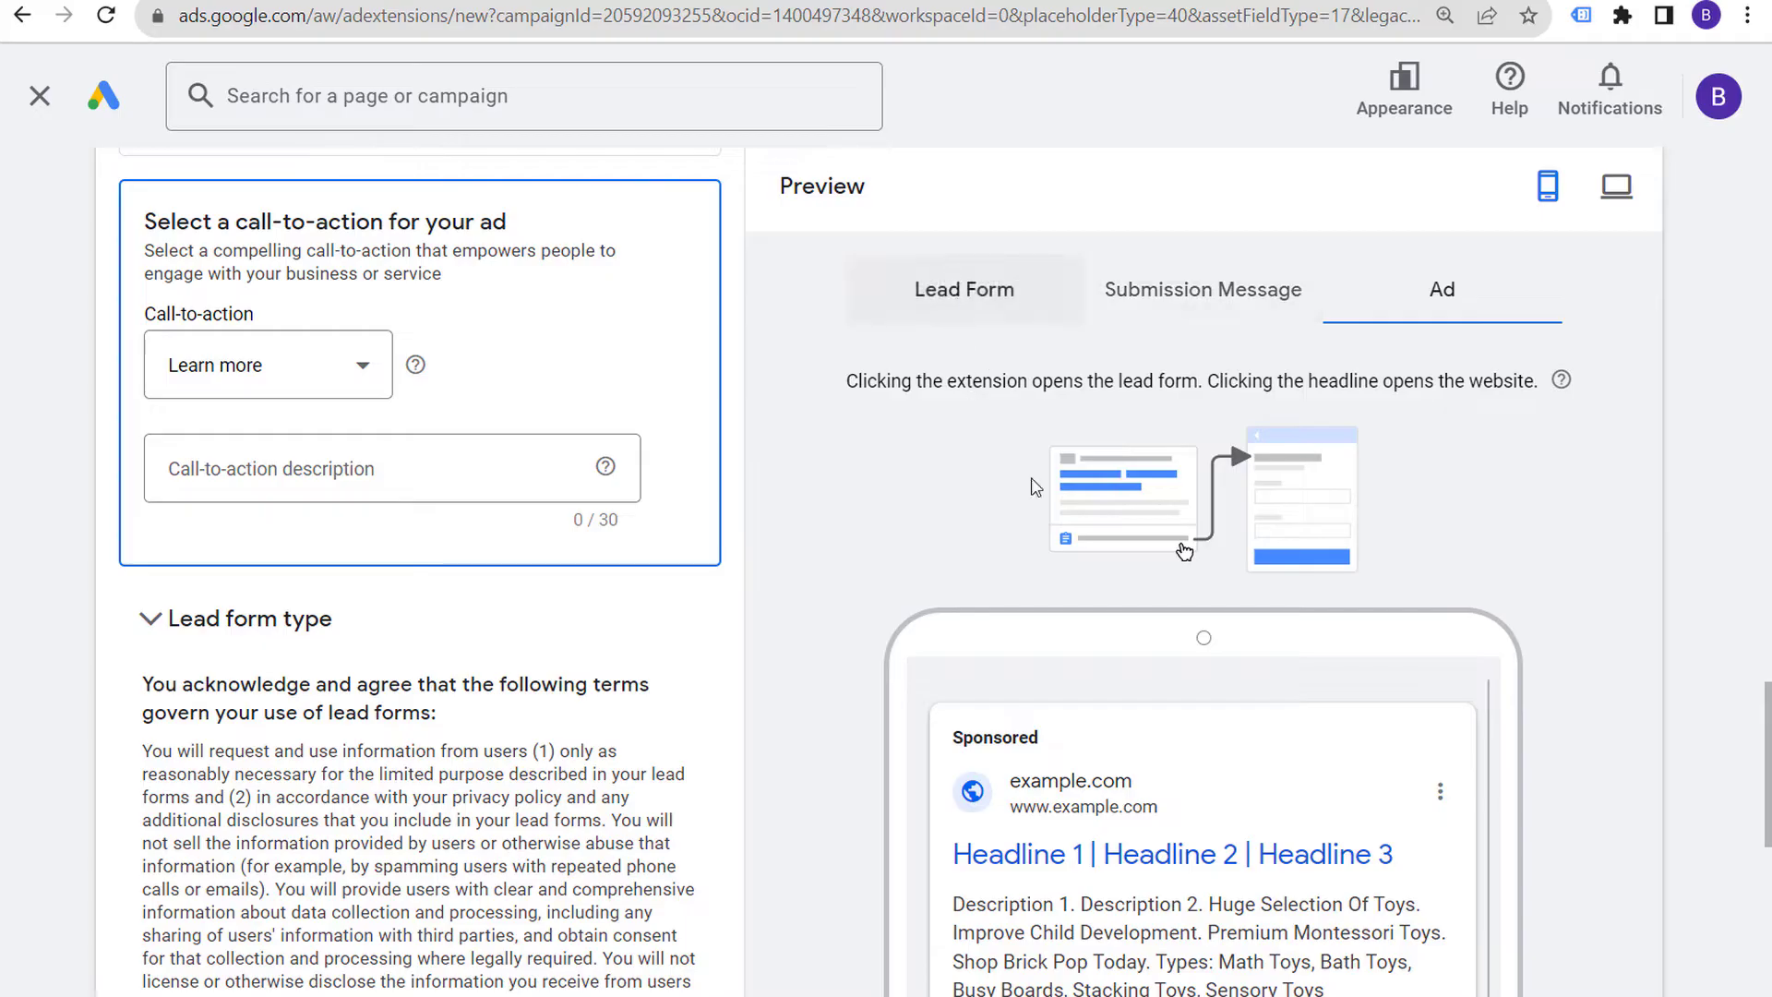
{"action": "left_click", "coordinate": [981, 330]}
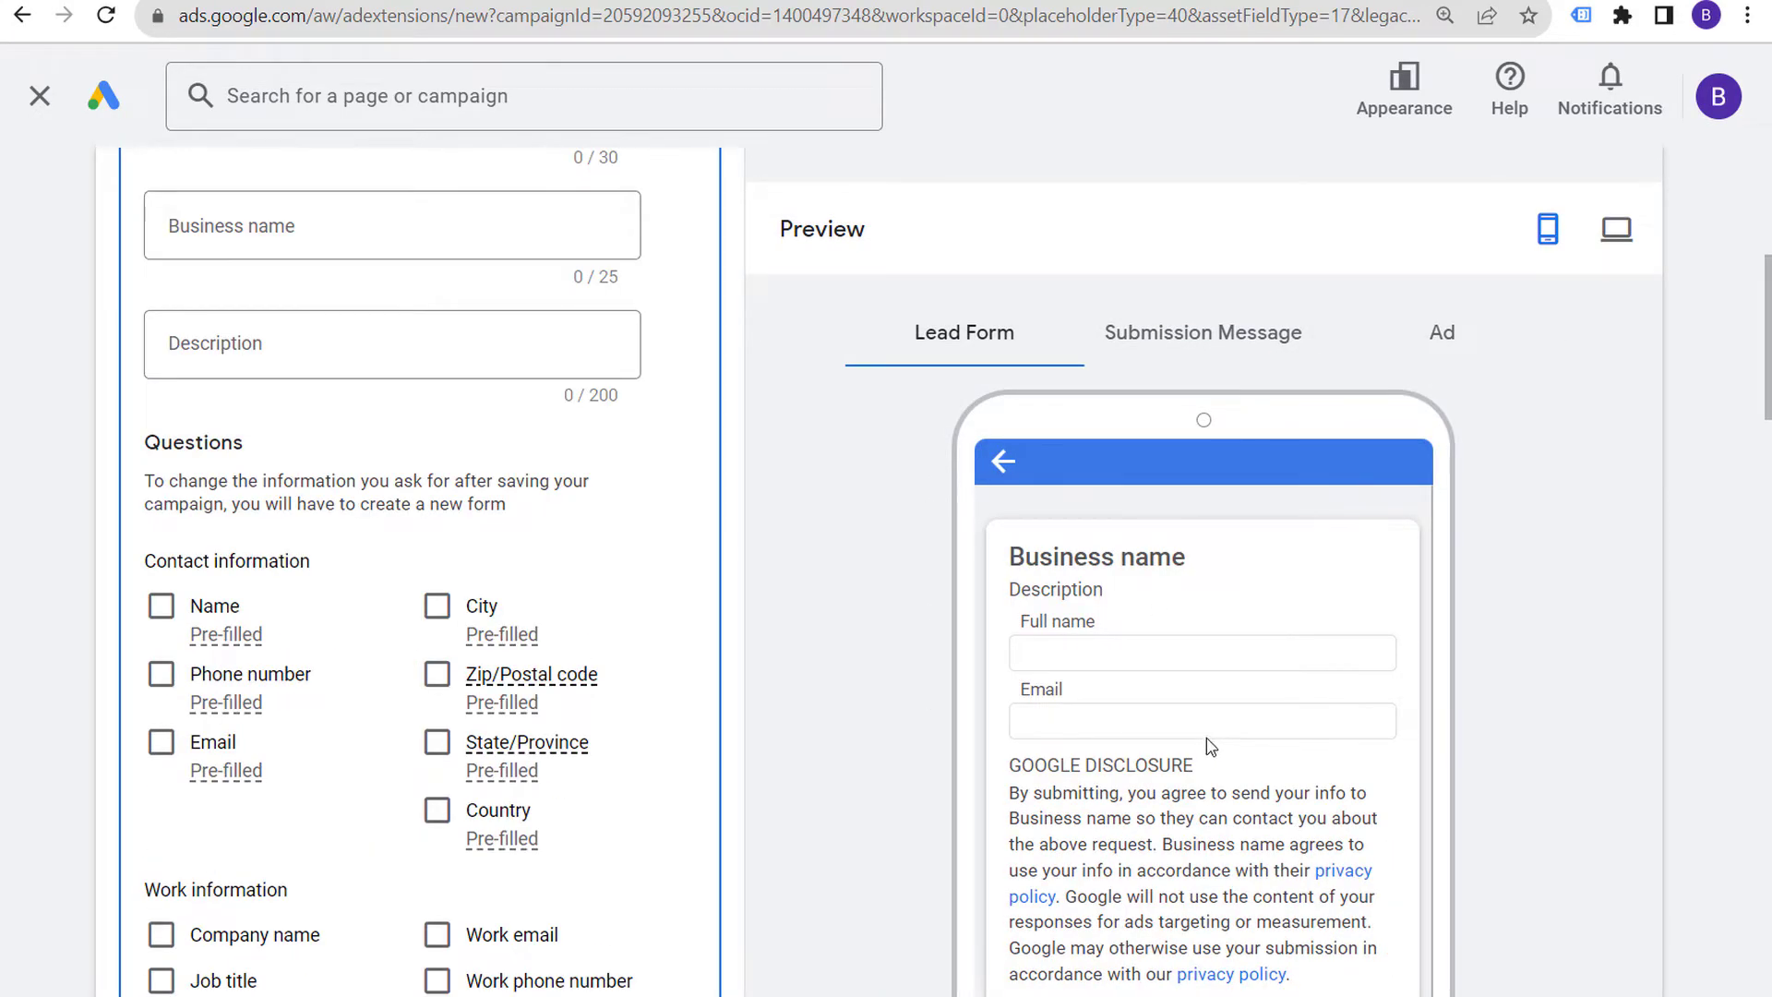
{"action": "left_click", "coordinate": [1216, 318]}
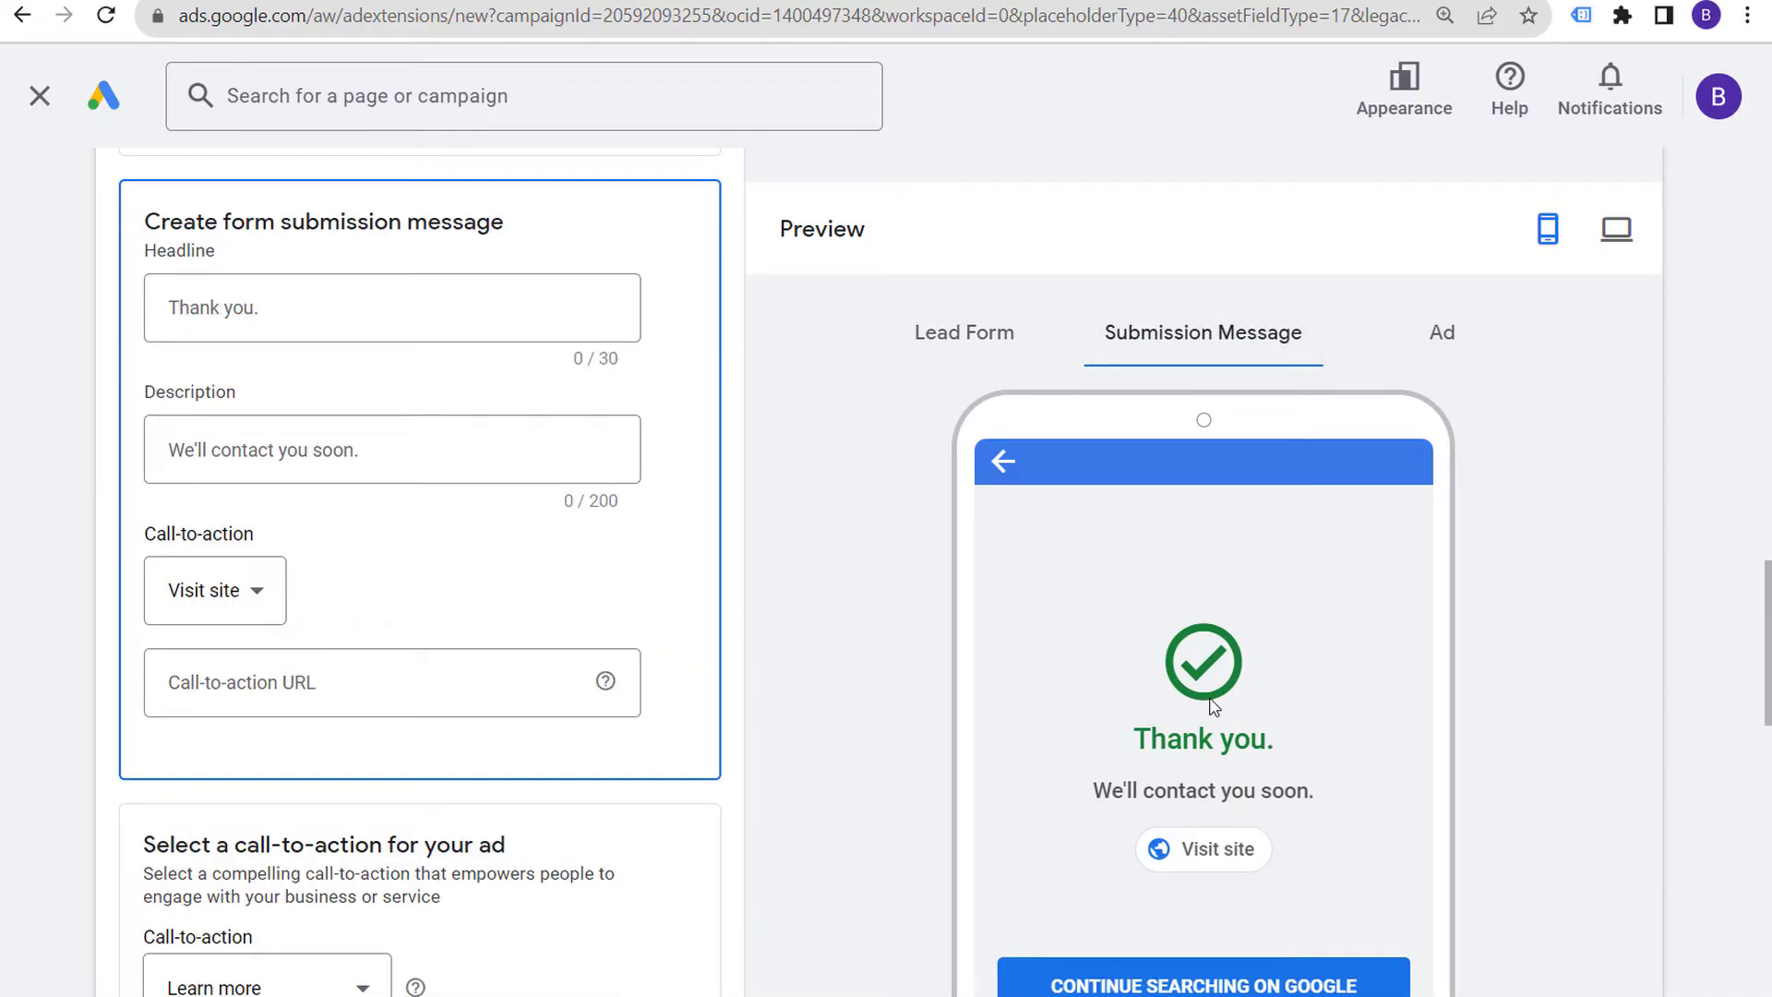
{"action": "left_click", "coordinate": [934, 327]}
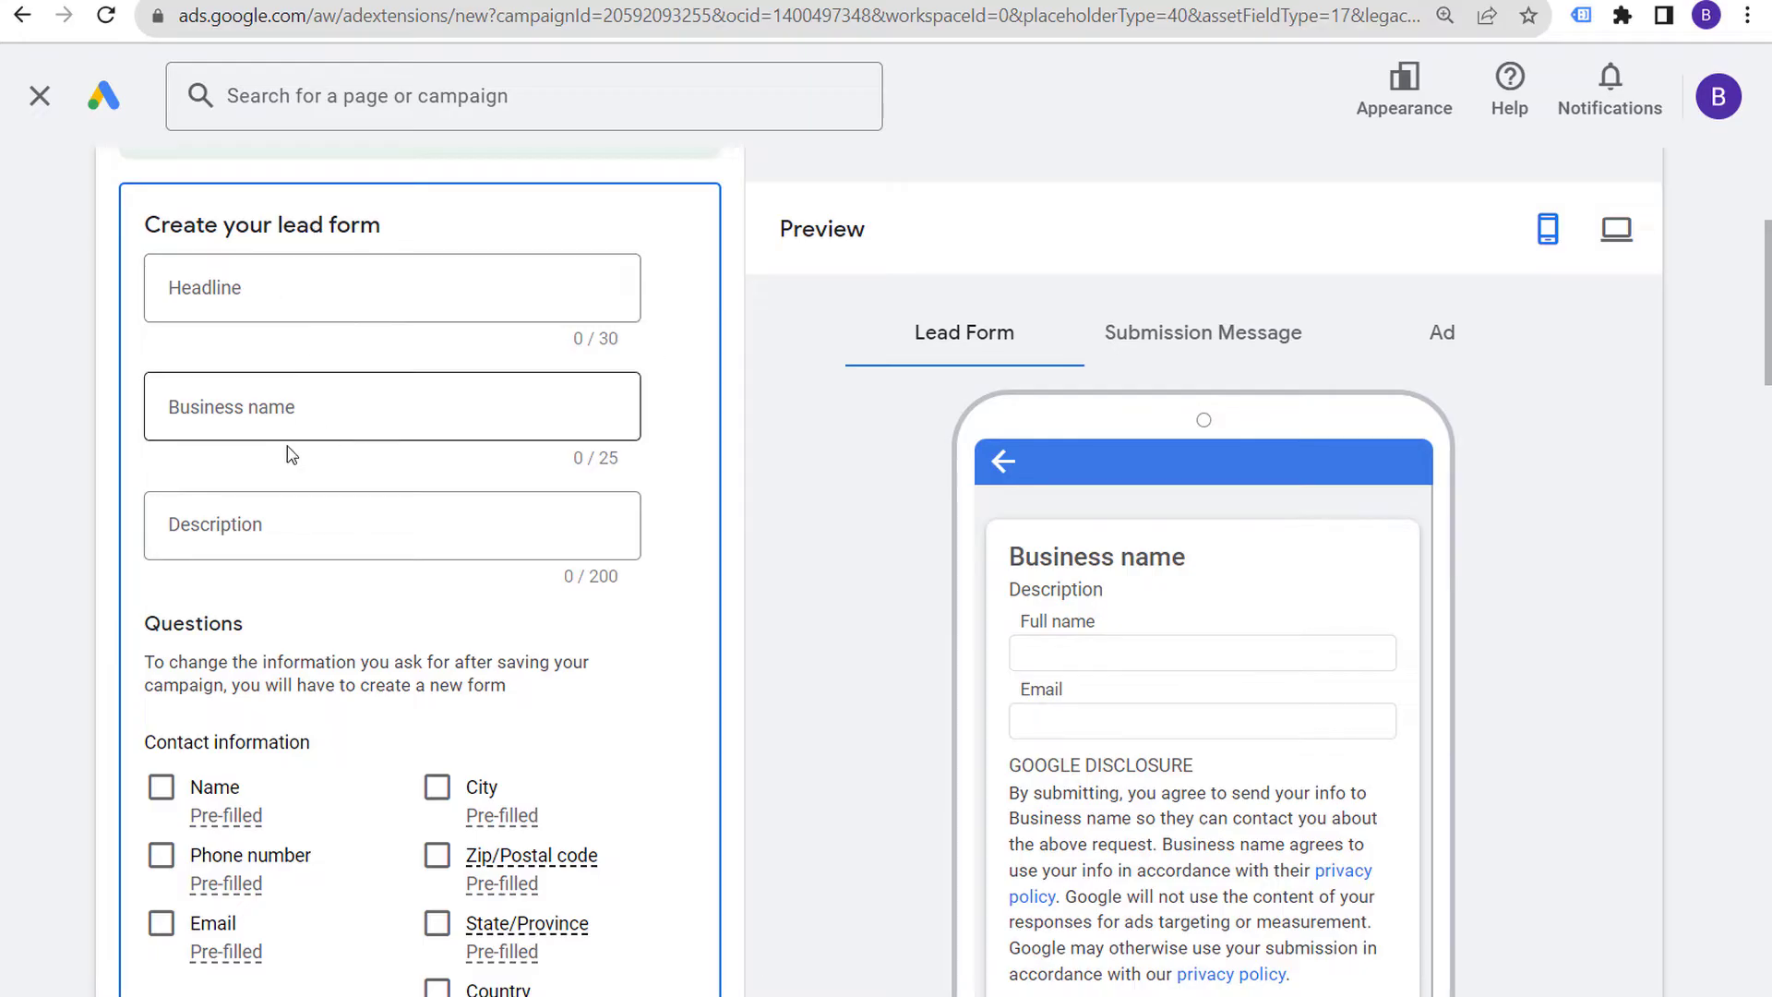
Enter headline "Free Gift! Join Our Email List", business name "BrickPop" and description offering the free eBook "10 Incredible Ways To Improve Child Development With Online Learning"
{"action": "left_click", "coordinate": [565, 339]}
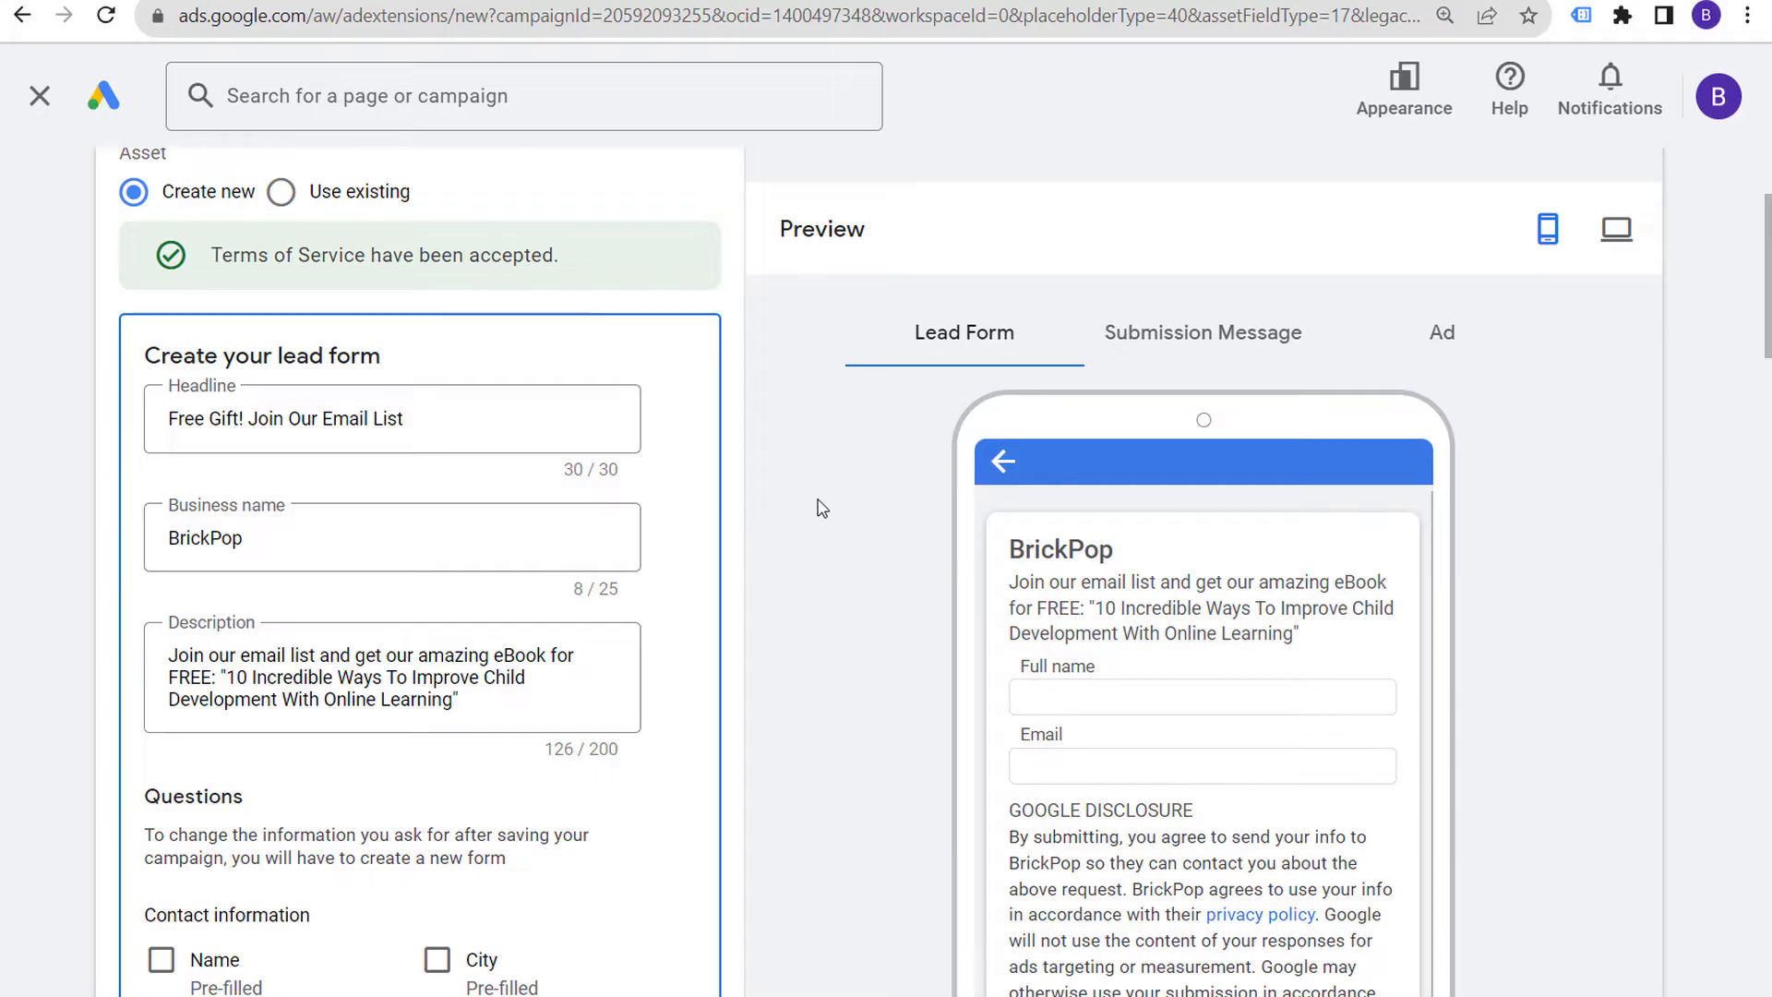
Add Name, as full name, and Email to the contact information the lead form asks for
{"action": "scroll", "coordinate": [853, 540], "scroll_direction": "down", "scroll_amount": 4}
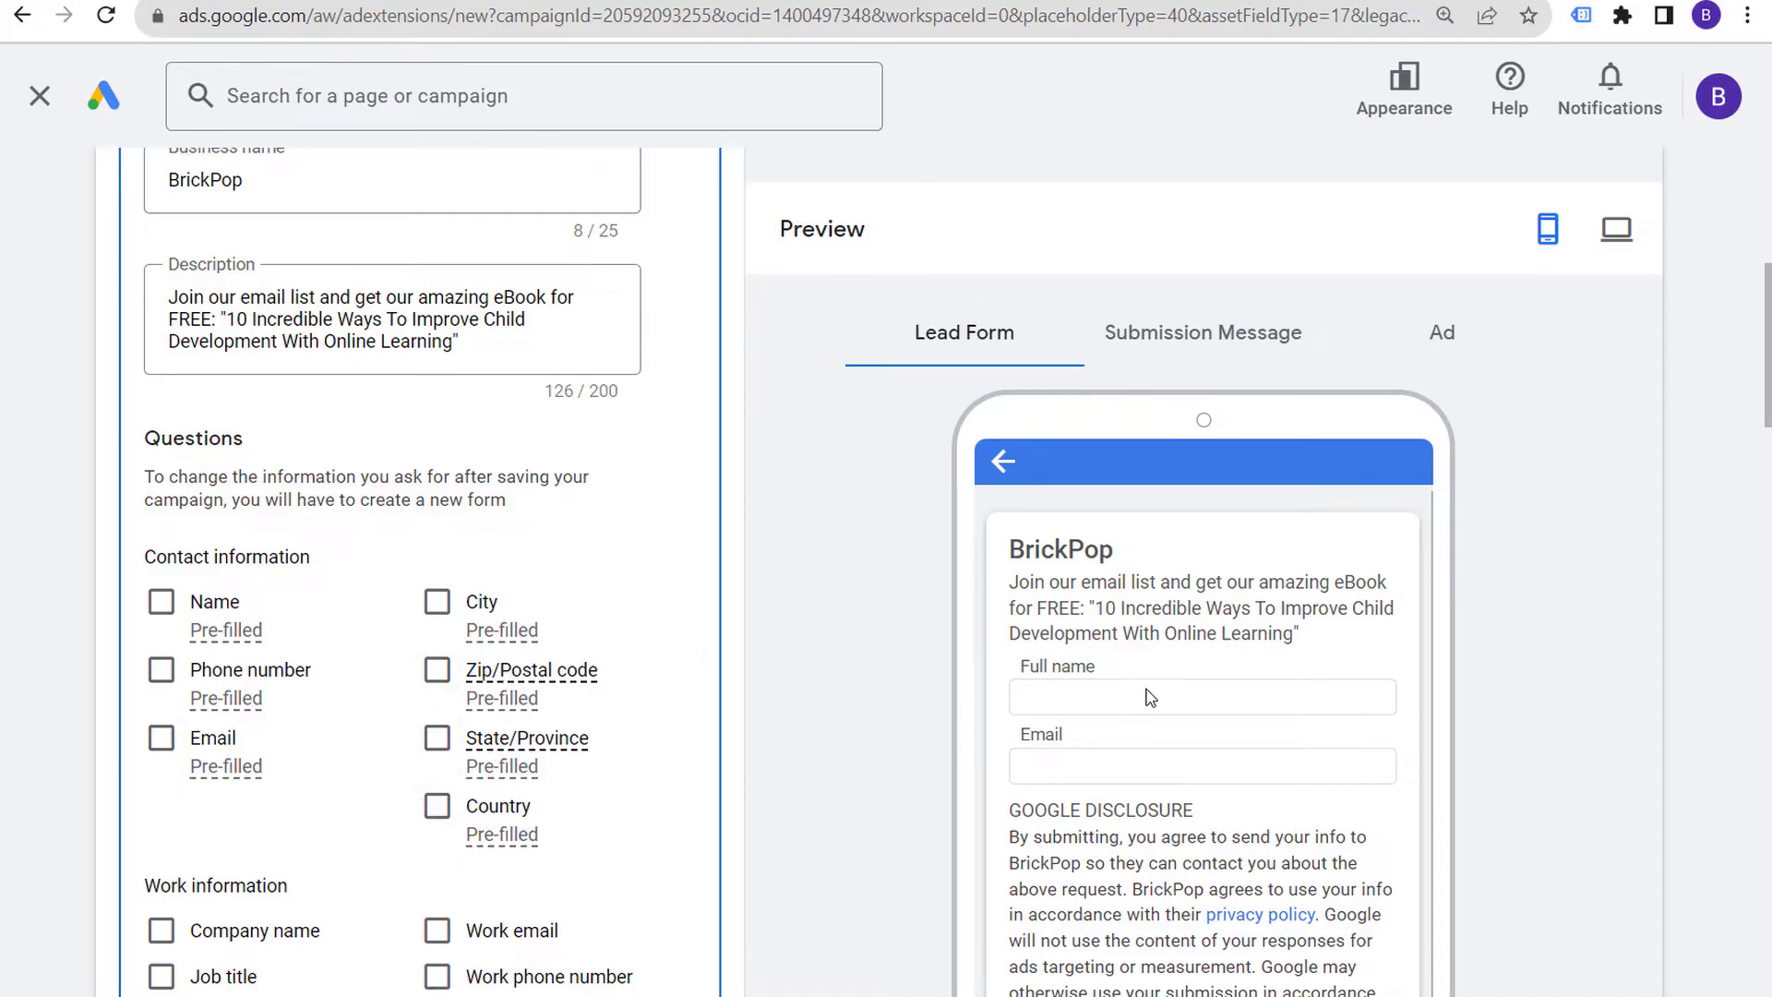
{"action": "scroll", "coordinate": [865, 697], "scroll_direction": "down", "scroll_amount": 2}
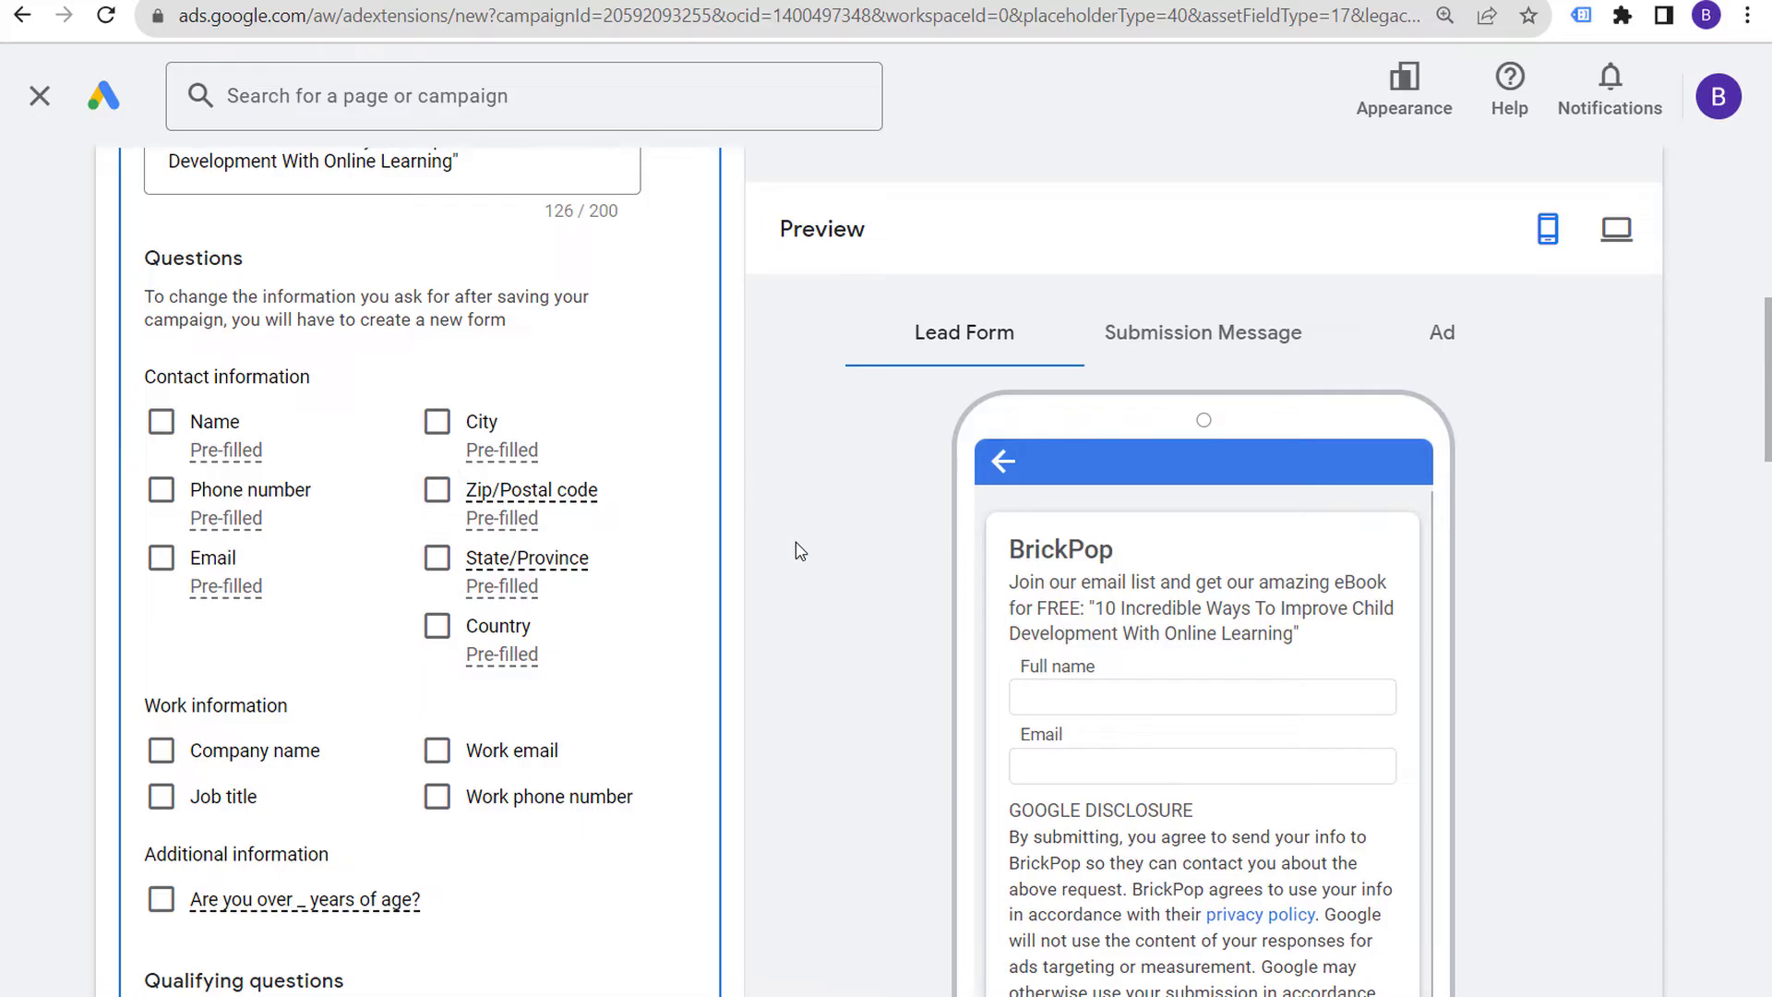
{"action": "scroll", "coordinate": [795, 542], "scroll_direction": "down", "scroll_amount": 2}
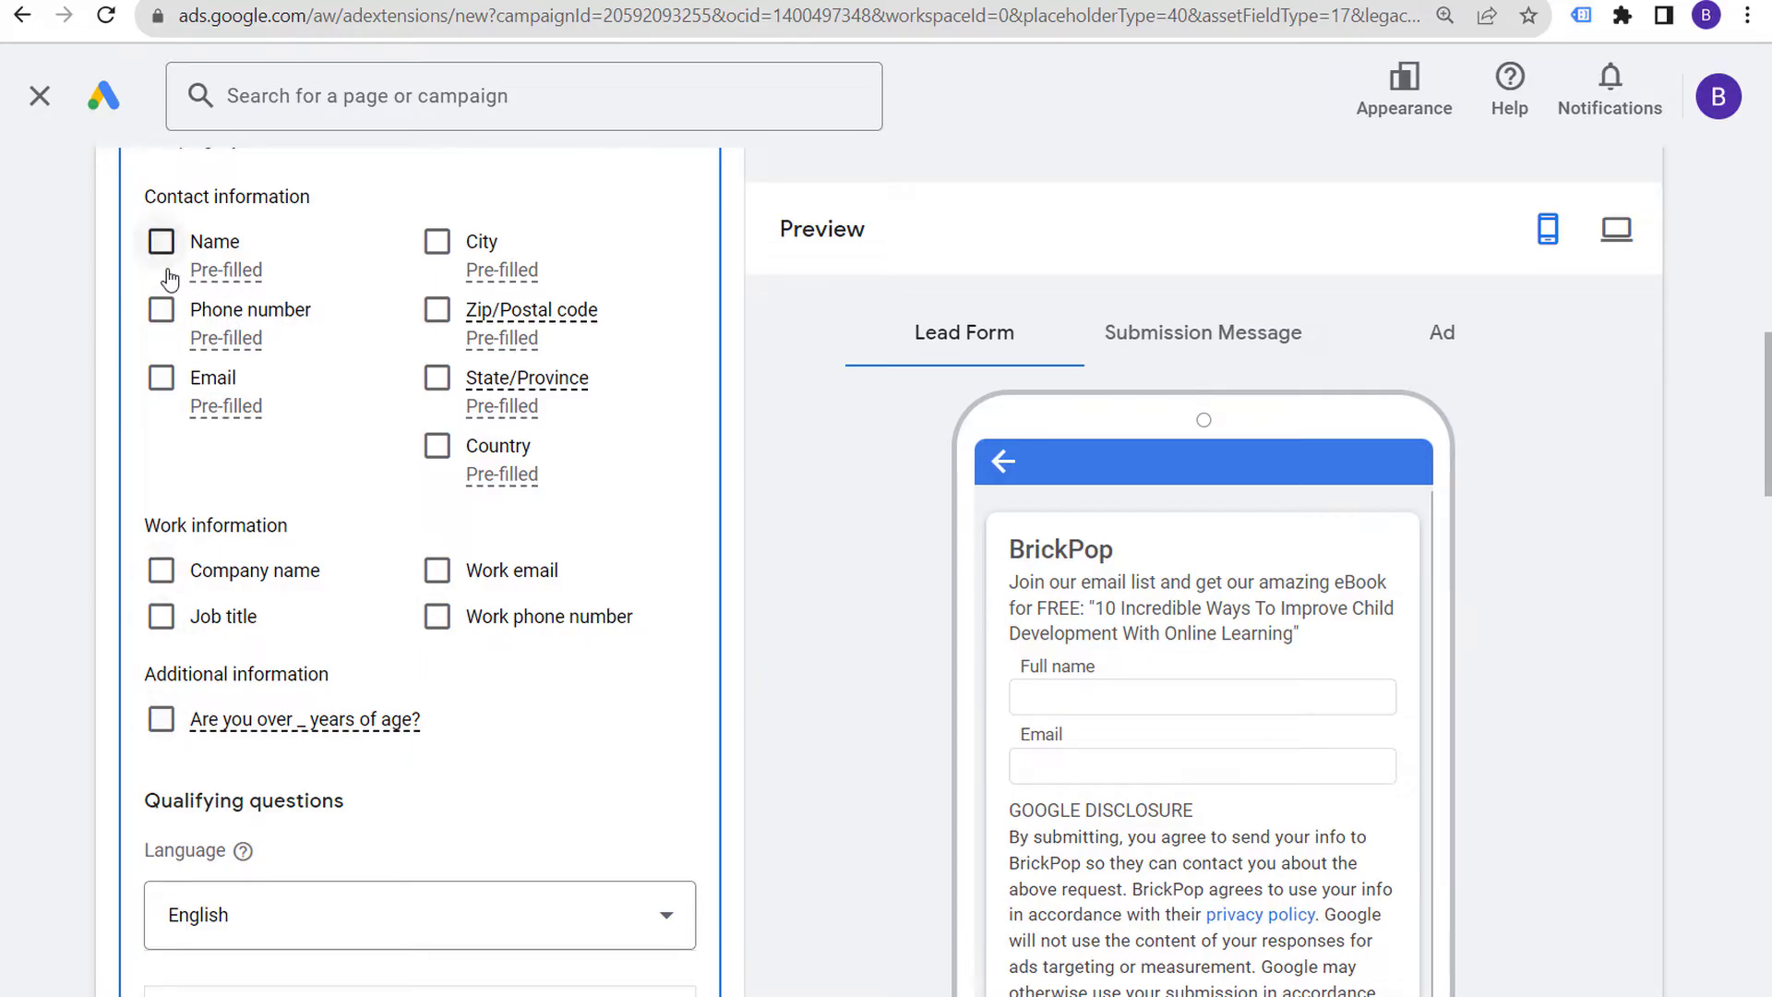
{"action": "left_click", "coordinate": [161, 241]}
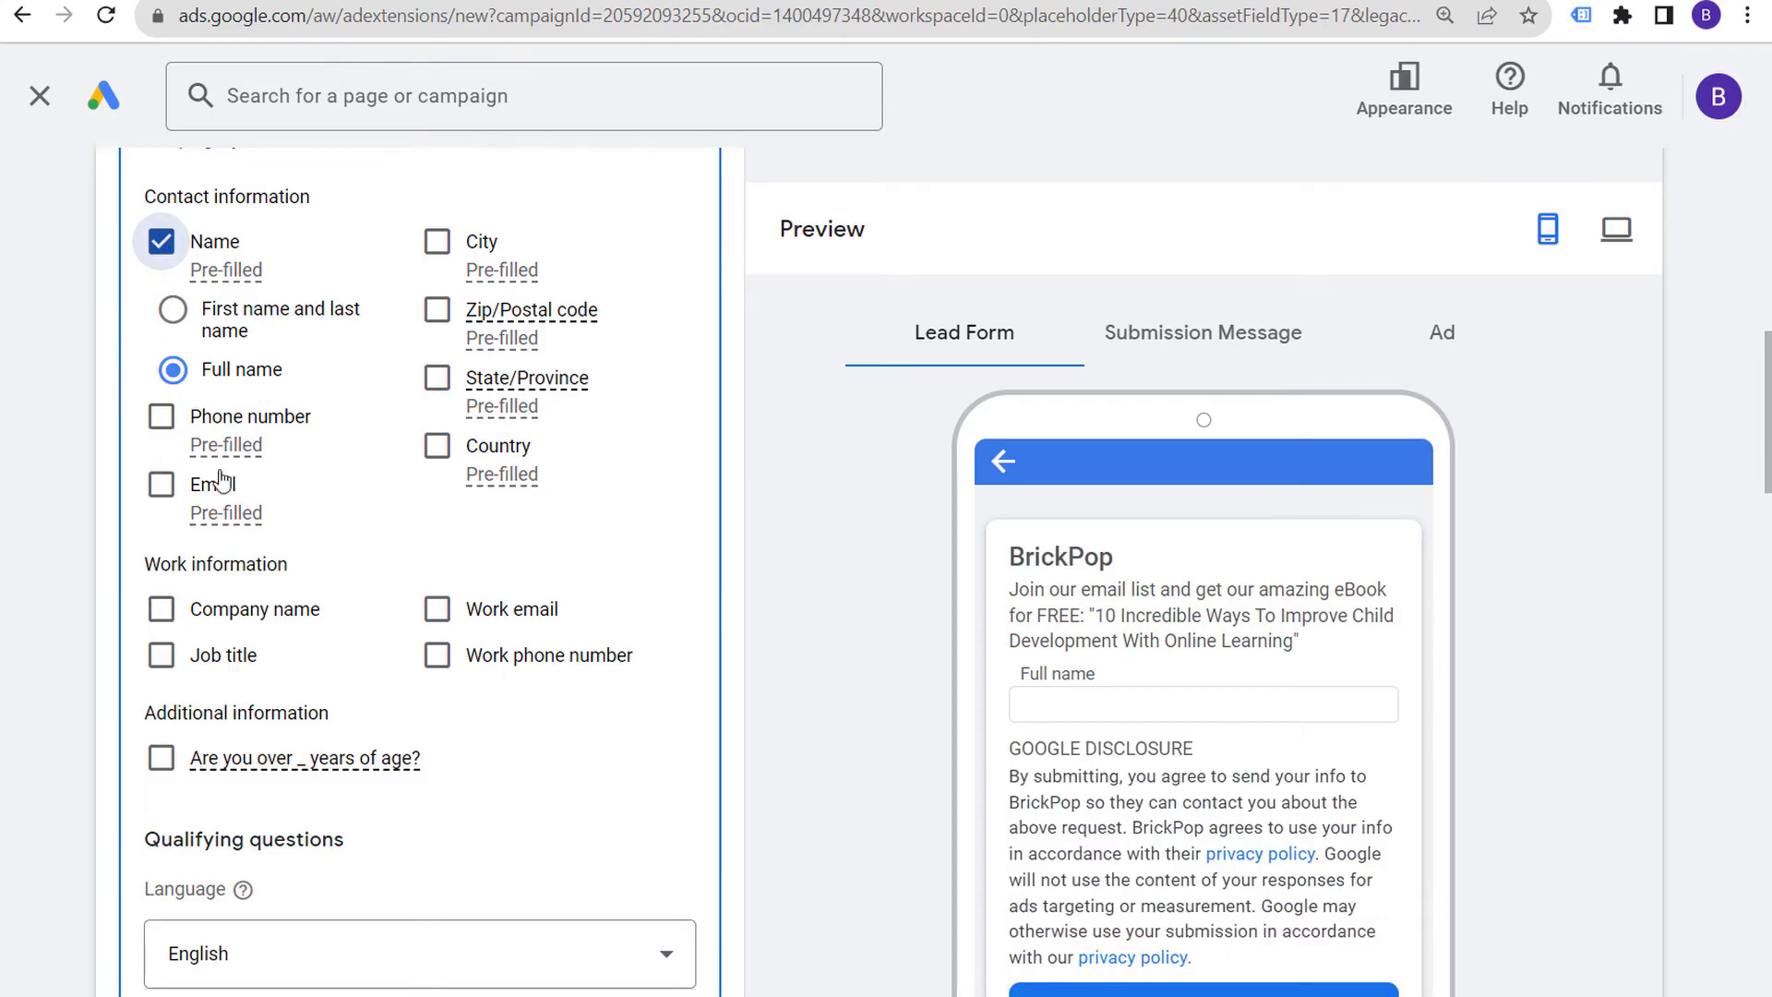
{"action": "left_click", "coordinate": [159, 488]}
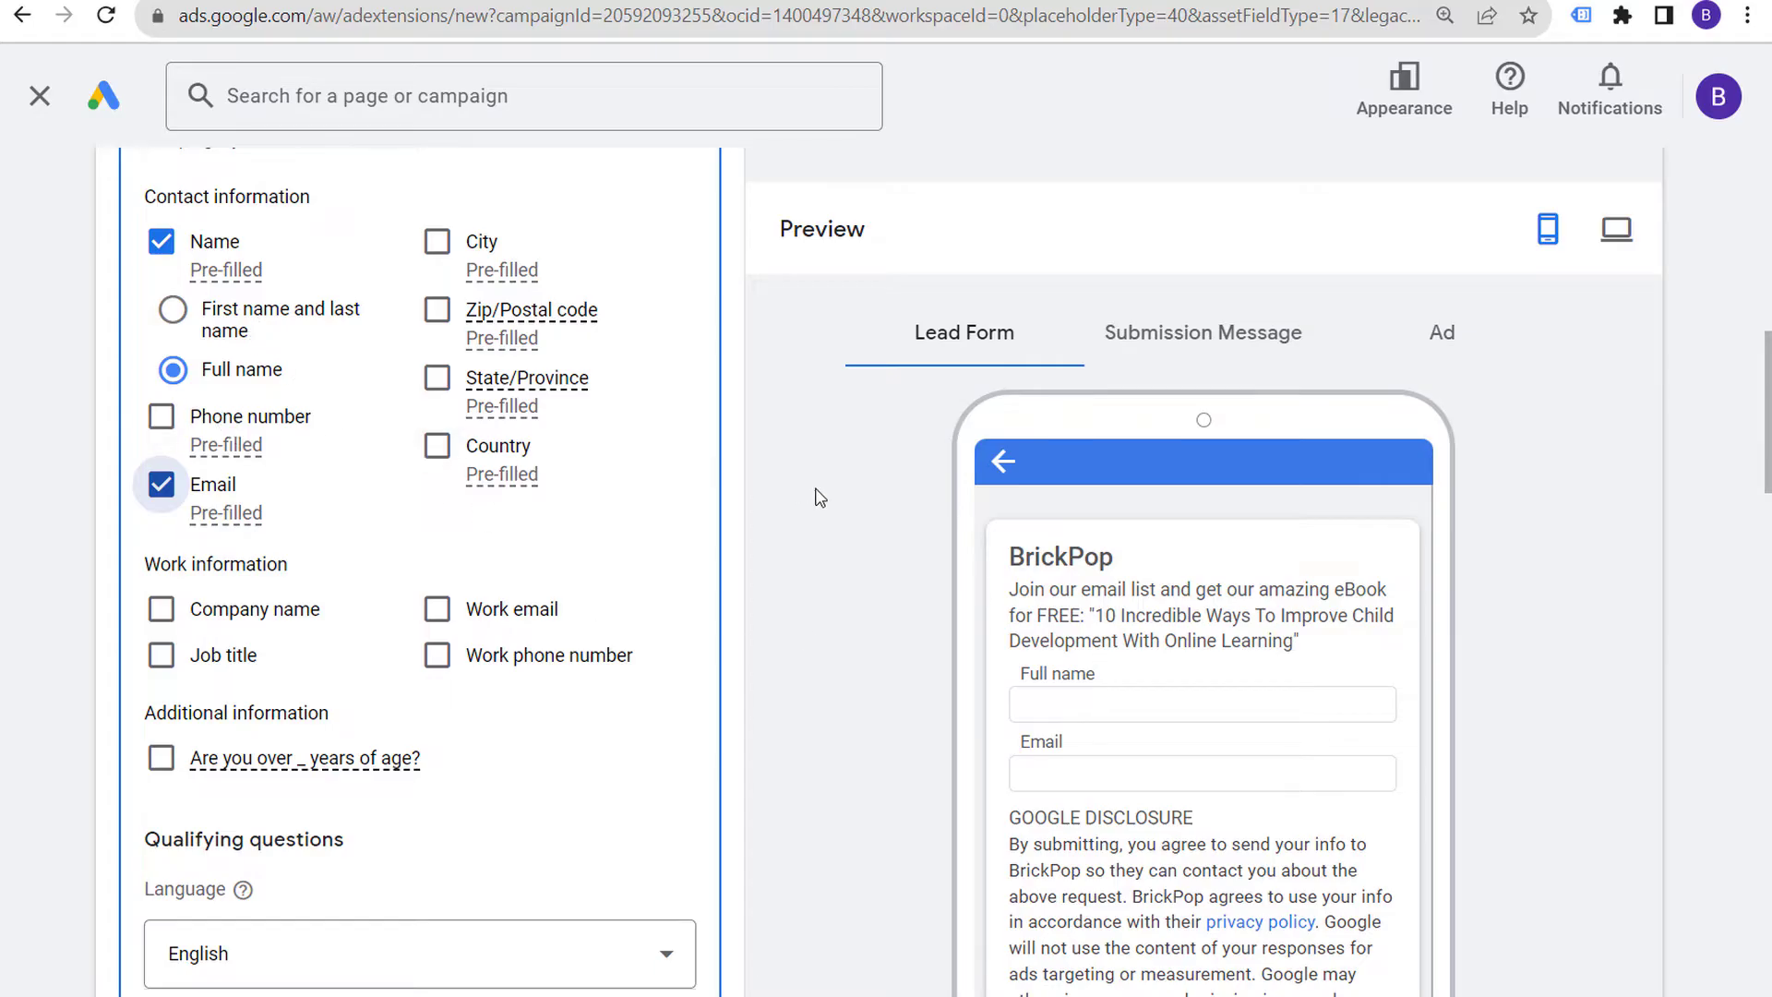
Examine the suggested qualifying questions, opening the Insurance, General and New questions categories, without adding any to the lead form
{"action": "scroll", "coordinate": [847, 518], "scroll_direction": "down", "scroll_amount": 2}
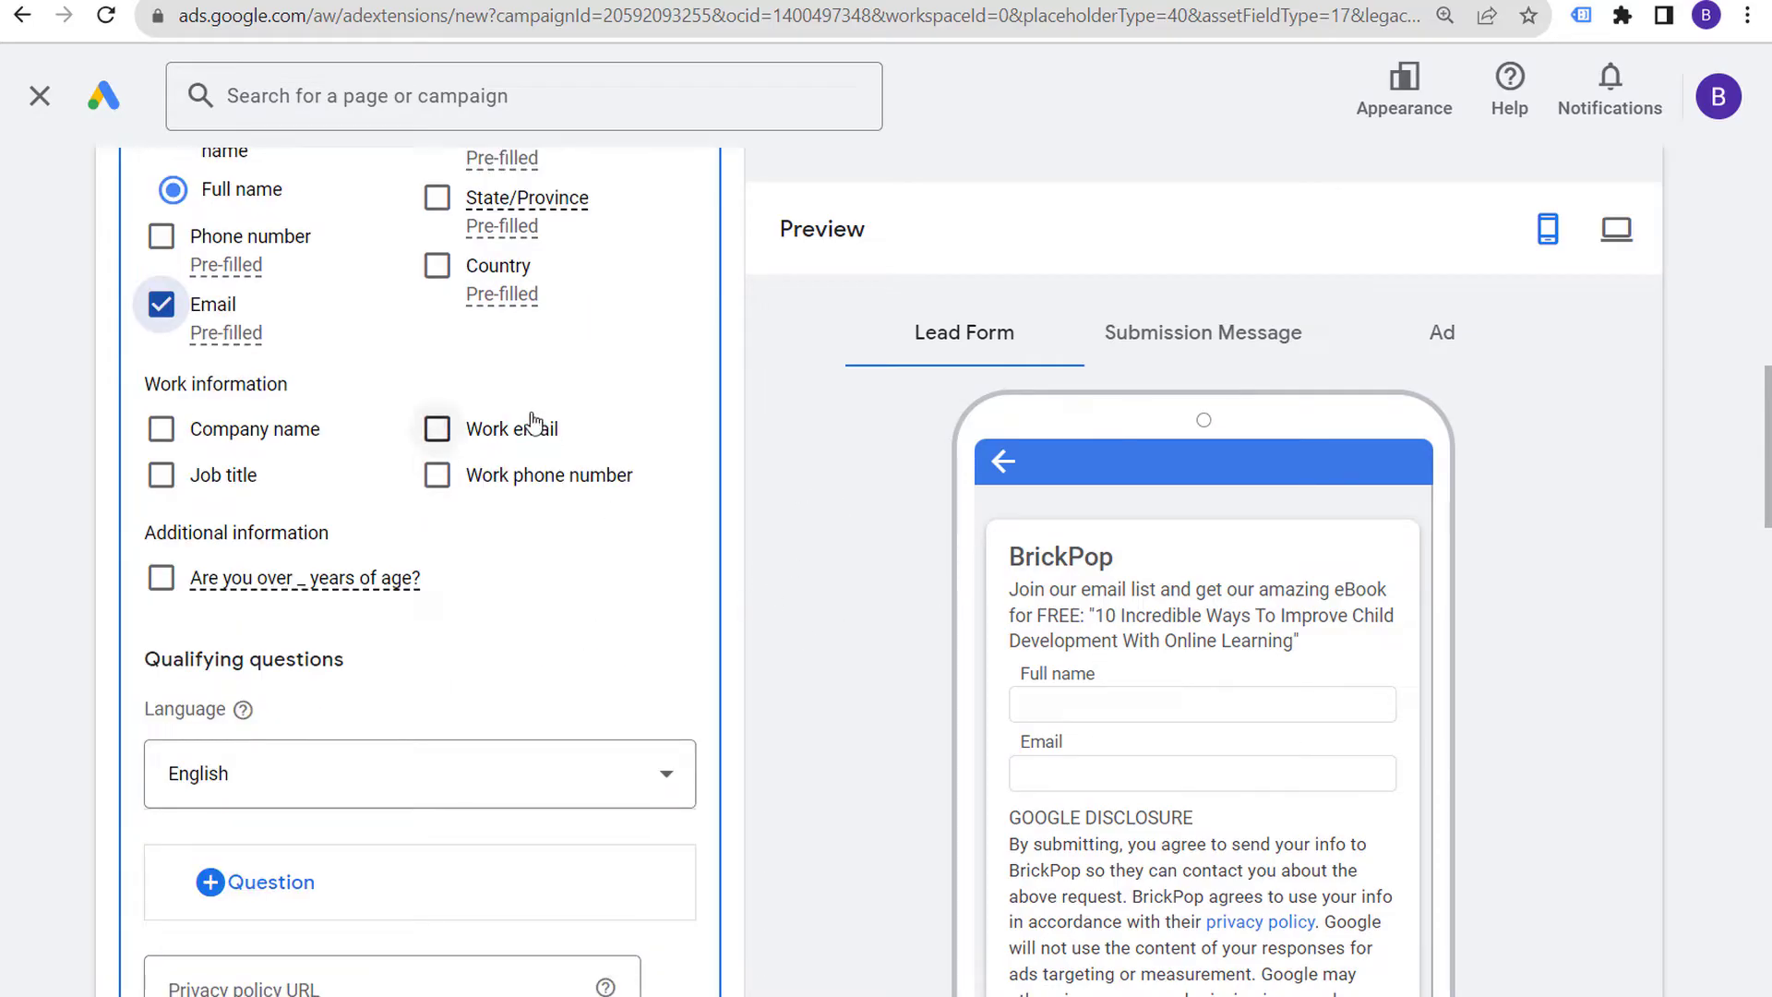
{"action": "scroll", "coordinate": [738, 579], "scroll_direction": "down", "scroll_amount": 2}
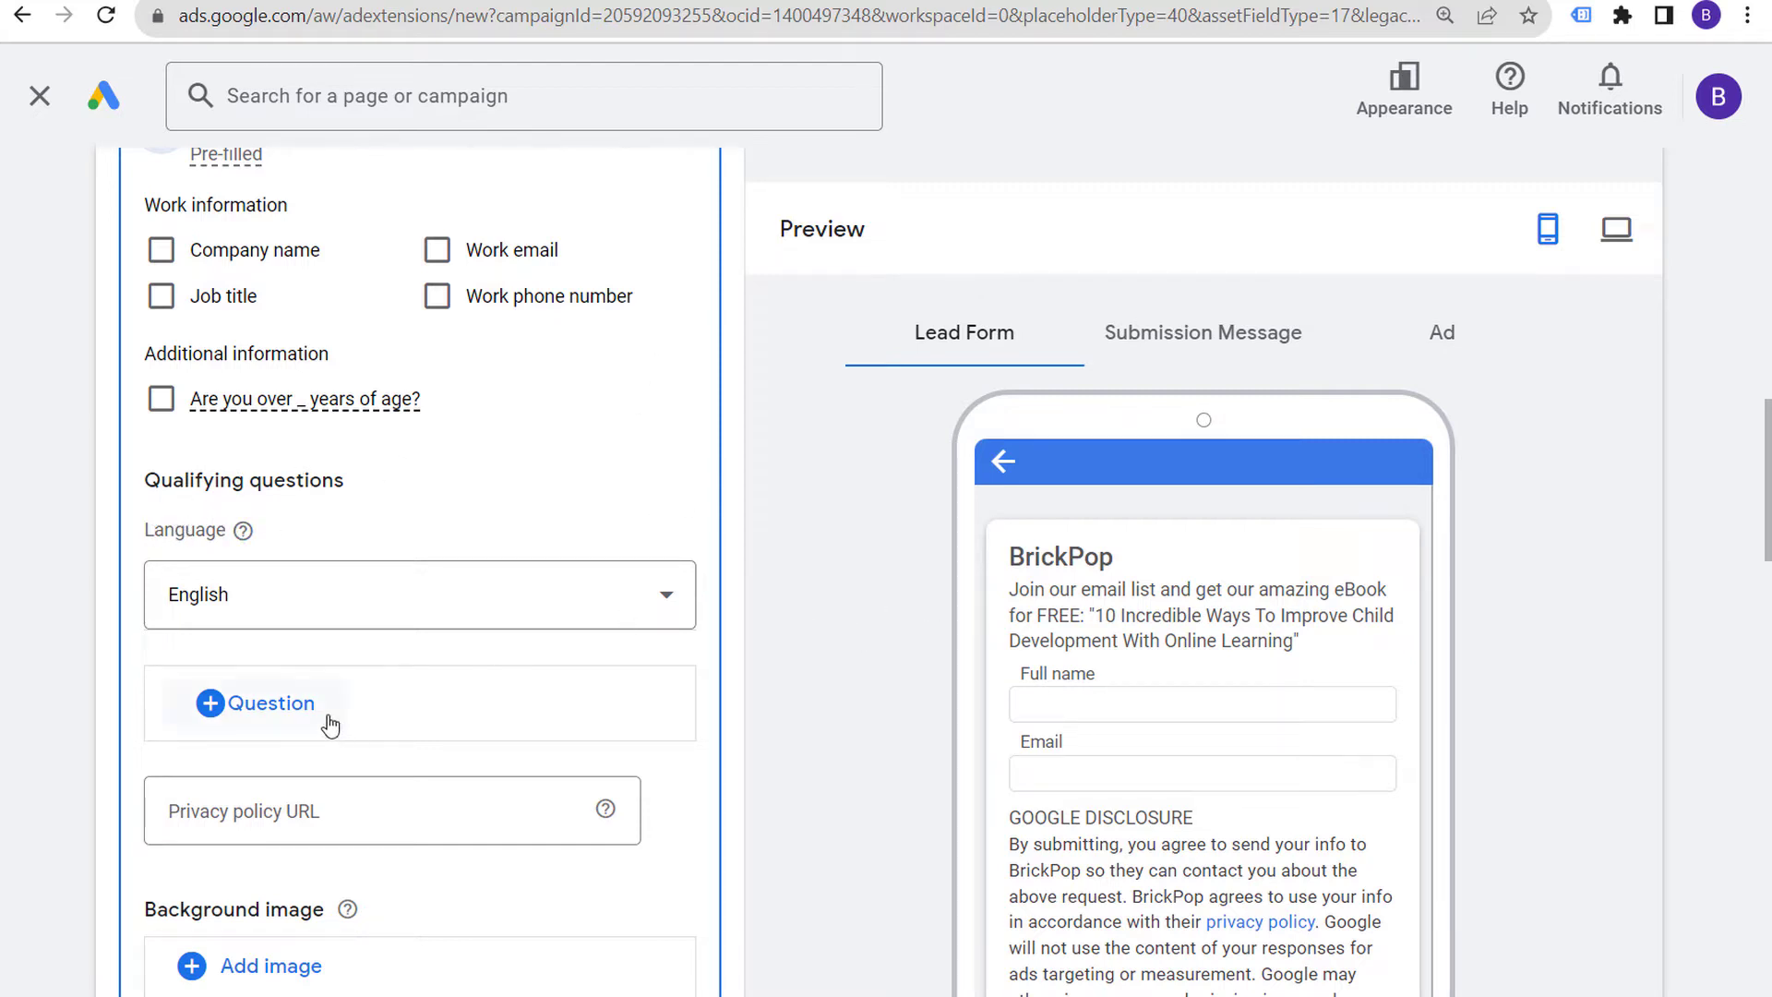
{"action": "left_click", "coordinate": [295, 707]}
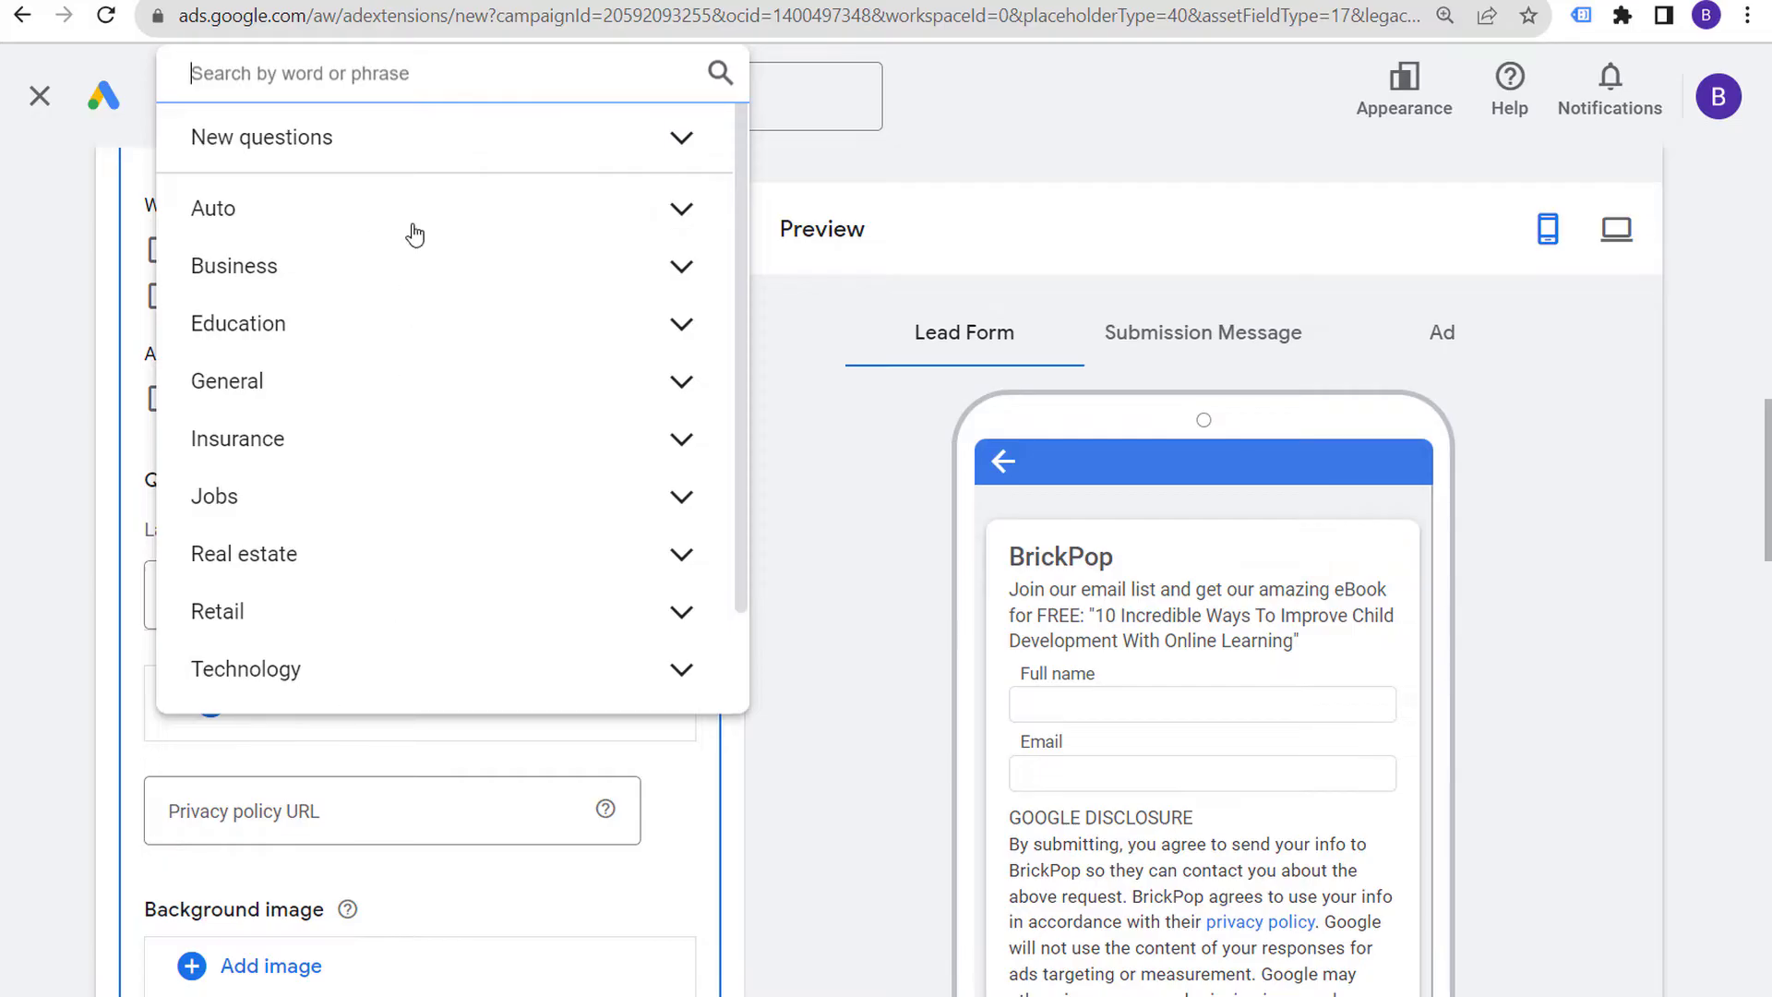
{"action": "left_click", "coordinate": [452, 450]}
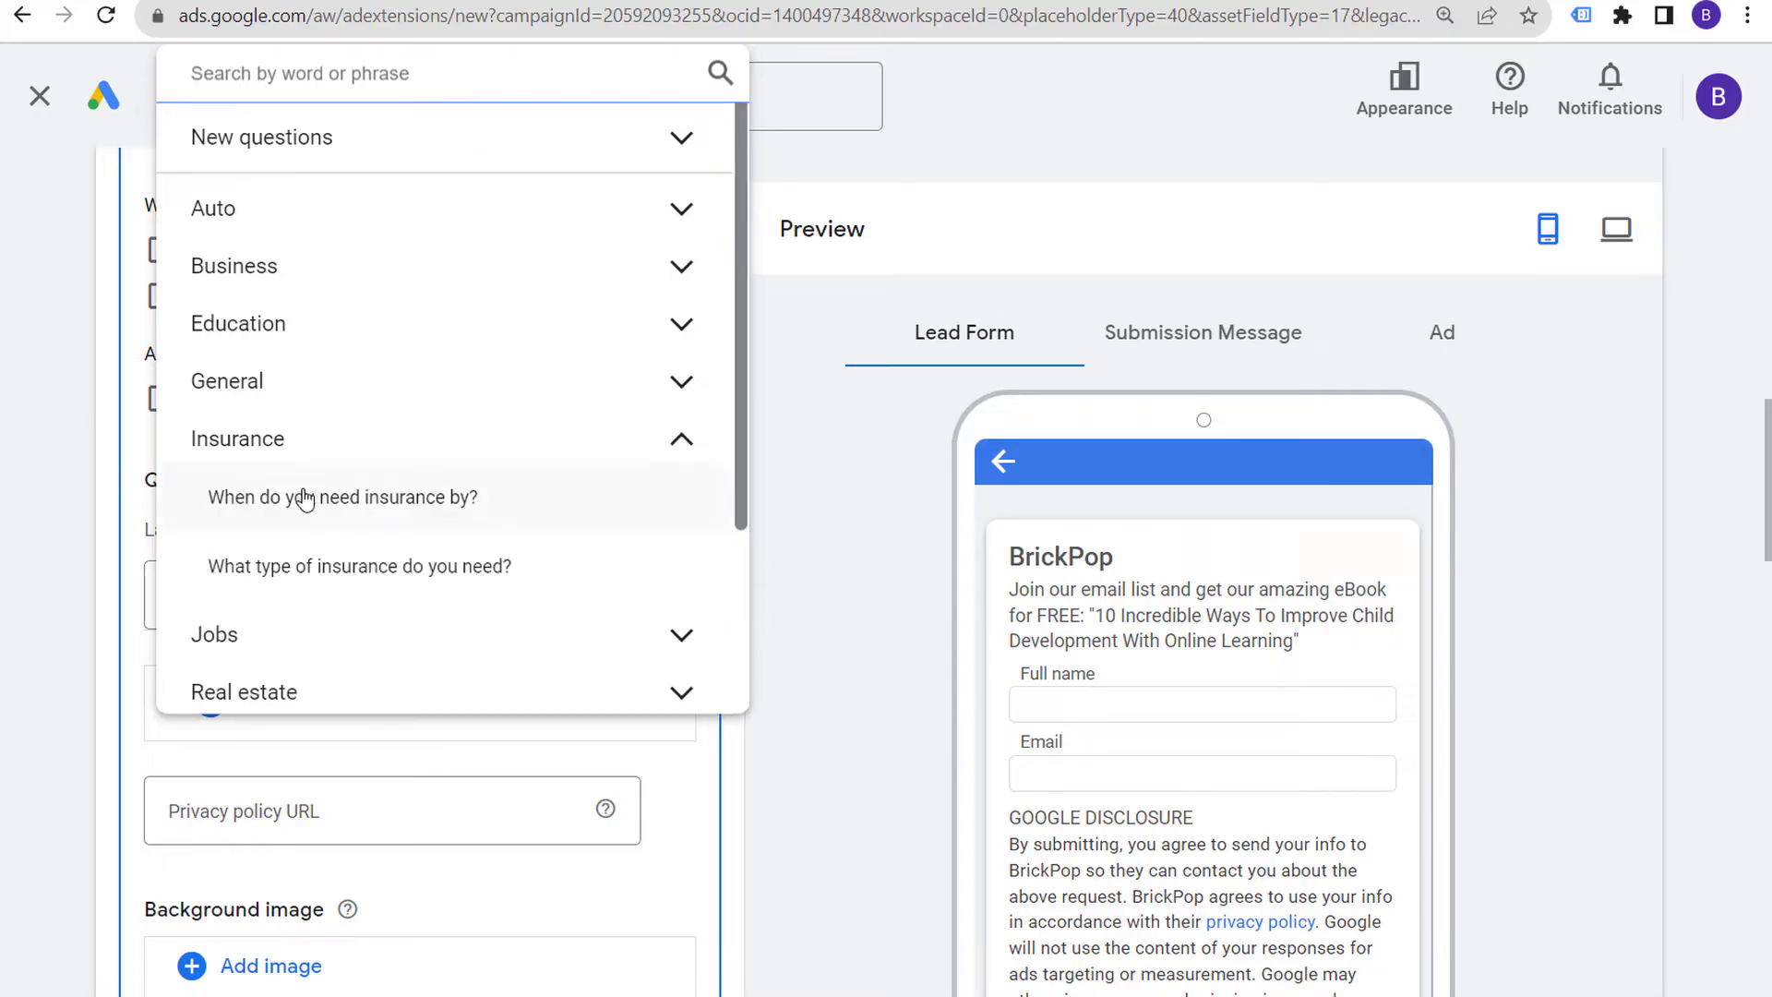
{"action": "left_click", "coordinate": [518, 456]}
{"action": "left_click", "coordinate": [531, 397]}
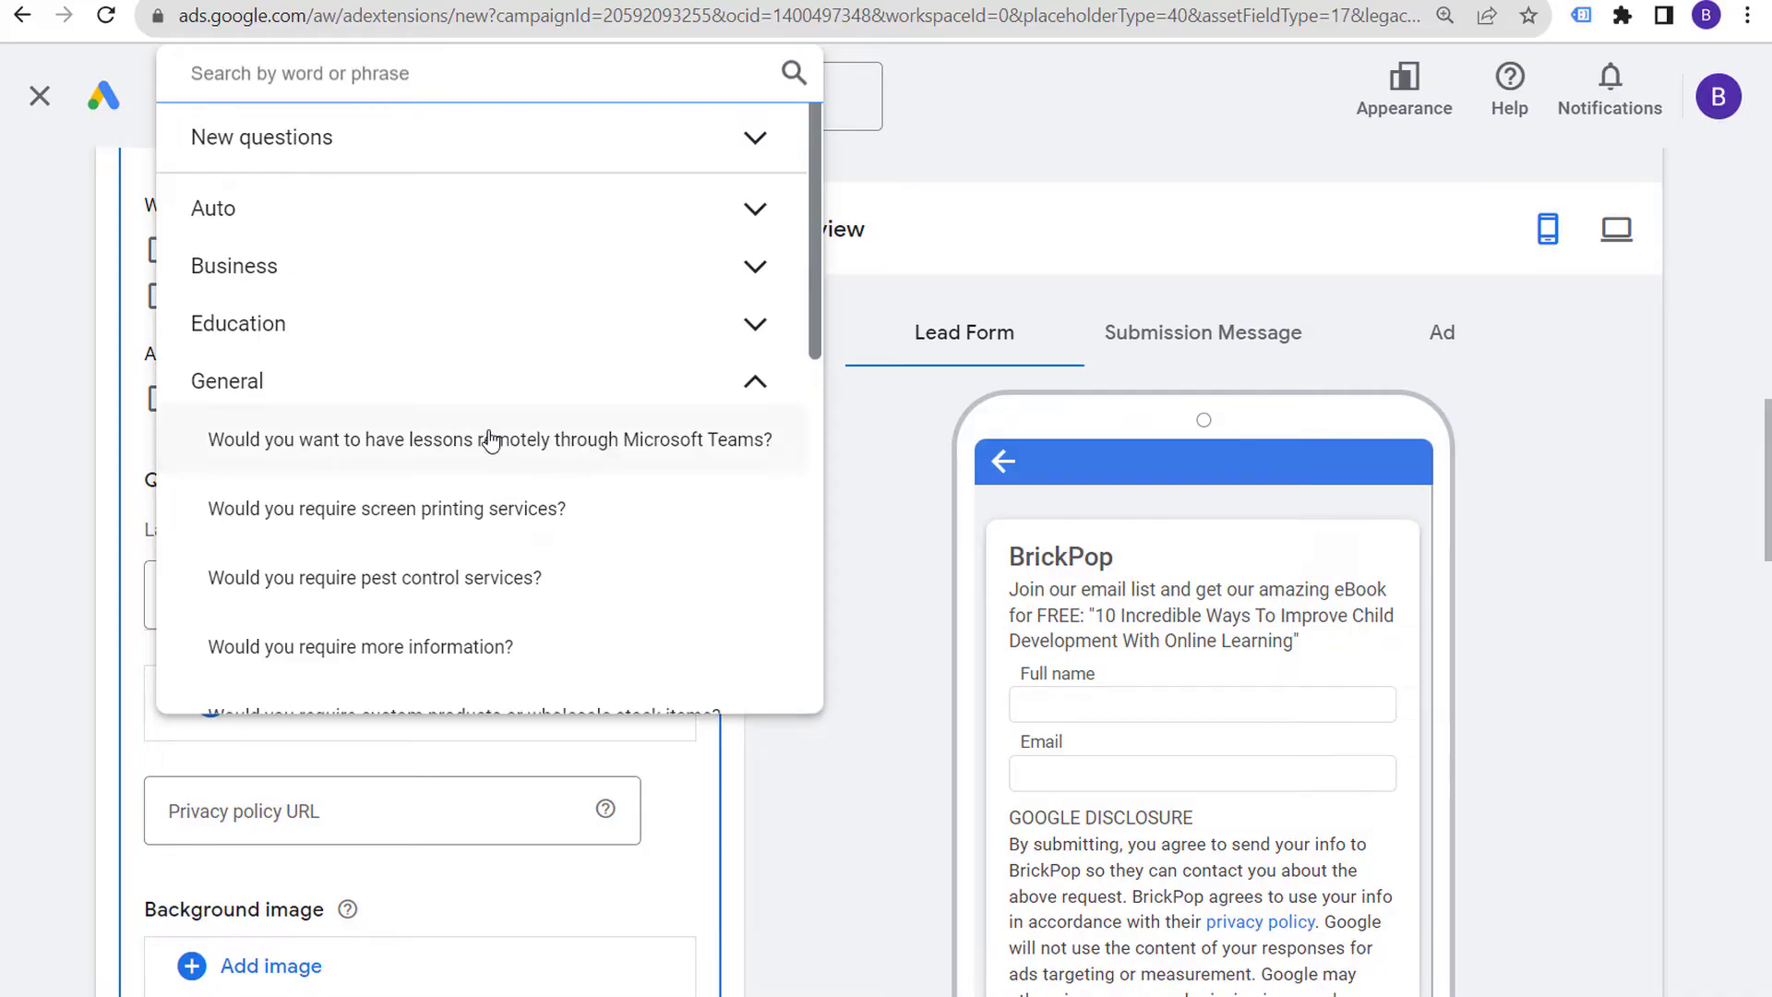
{"action": "left_click", "coordinate": [755, 390]}
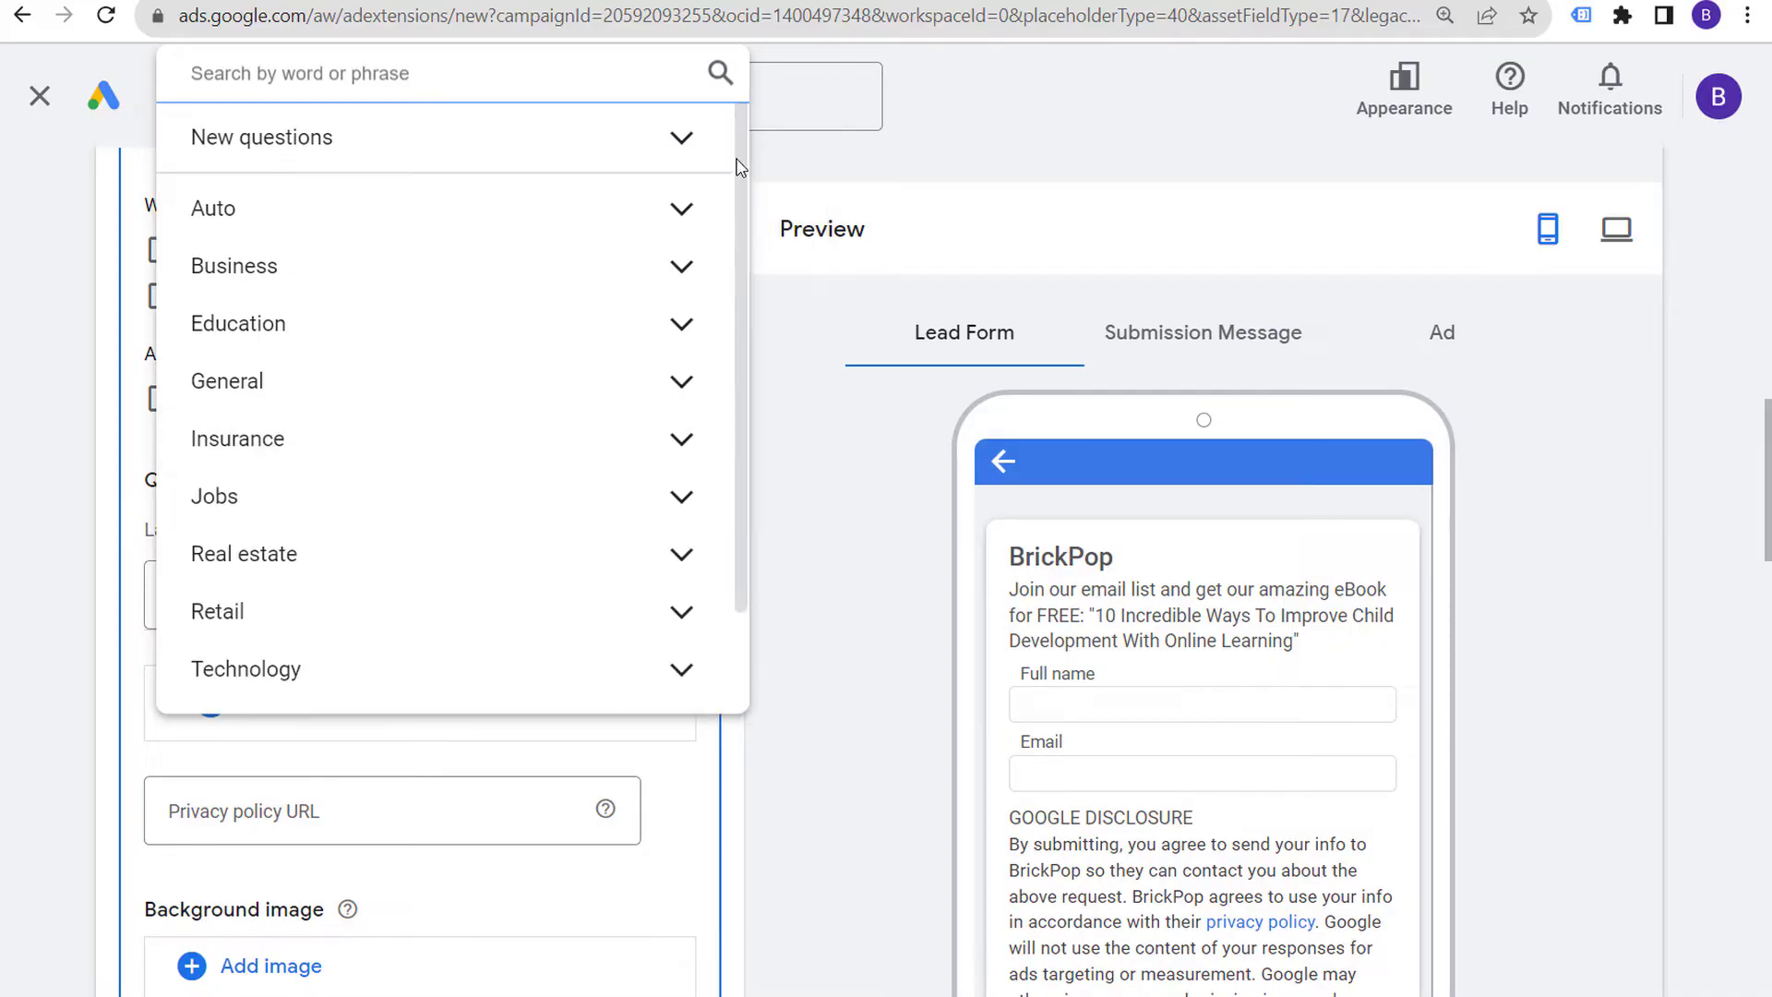
{"action": "left_click", "coordinate": [681, 144]}
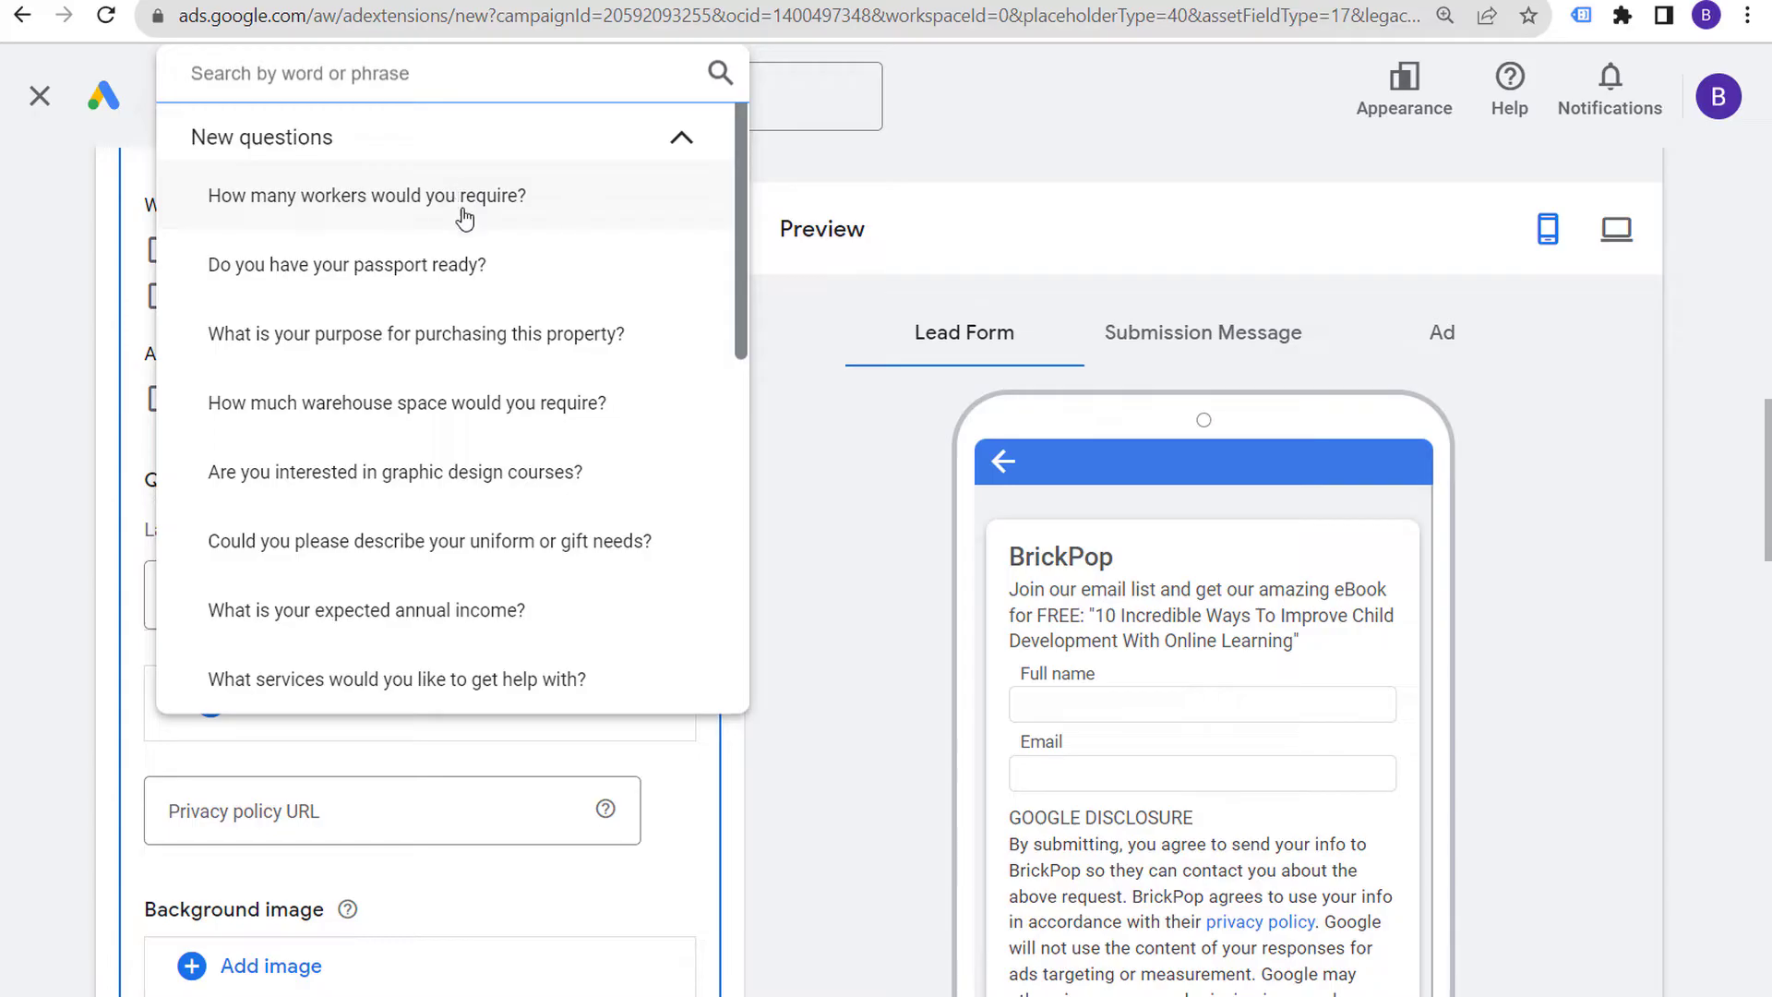
{"action": "left_click", "coordinate": [690, 139]}
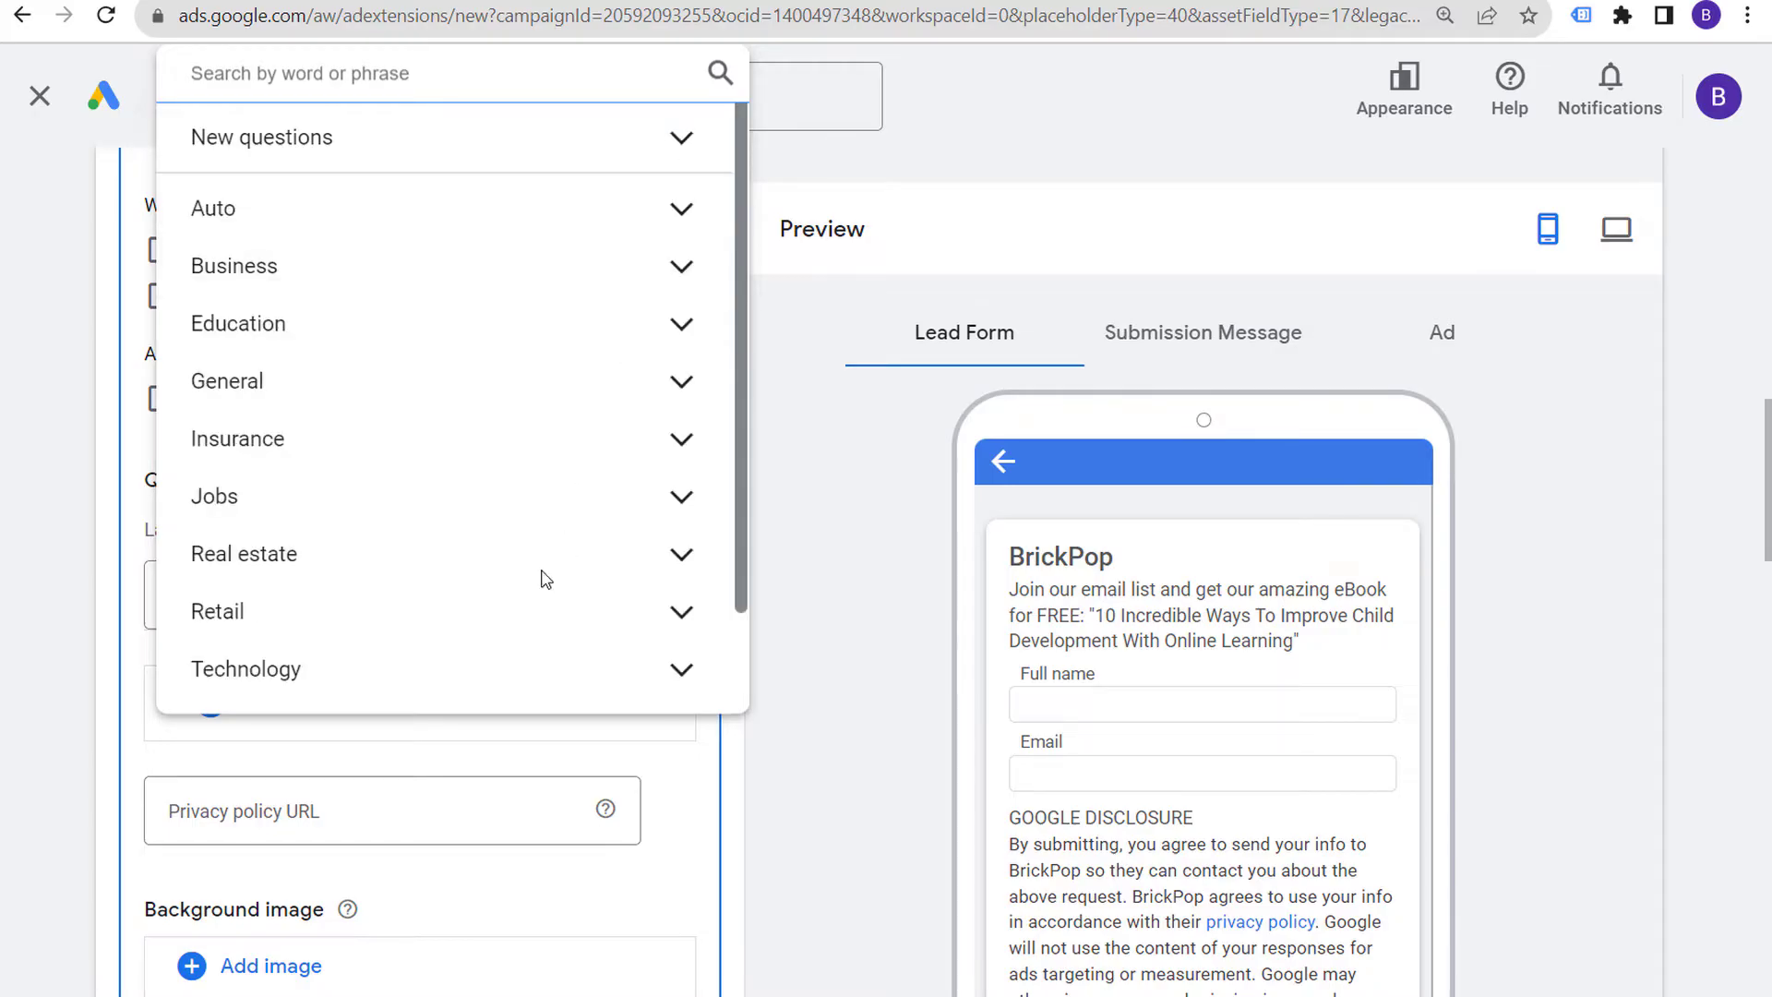
{"action": "scroll", "coordinate": [546, 584], "scroll_direction": "down", "scroll_amount": 2}
{"action": "scroll", "coordinate": [495, 572], "scroll_direction": "up", "scroll_amount": 1}
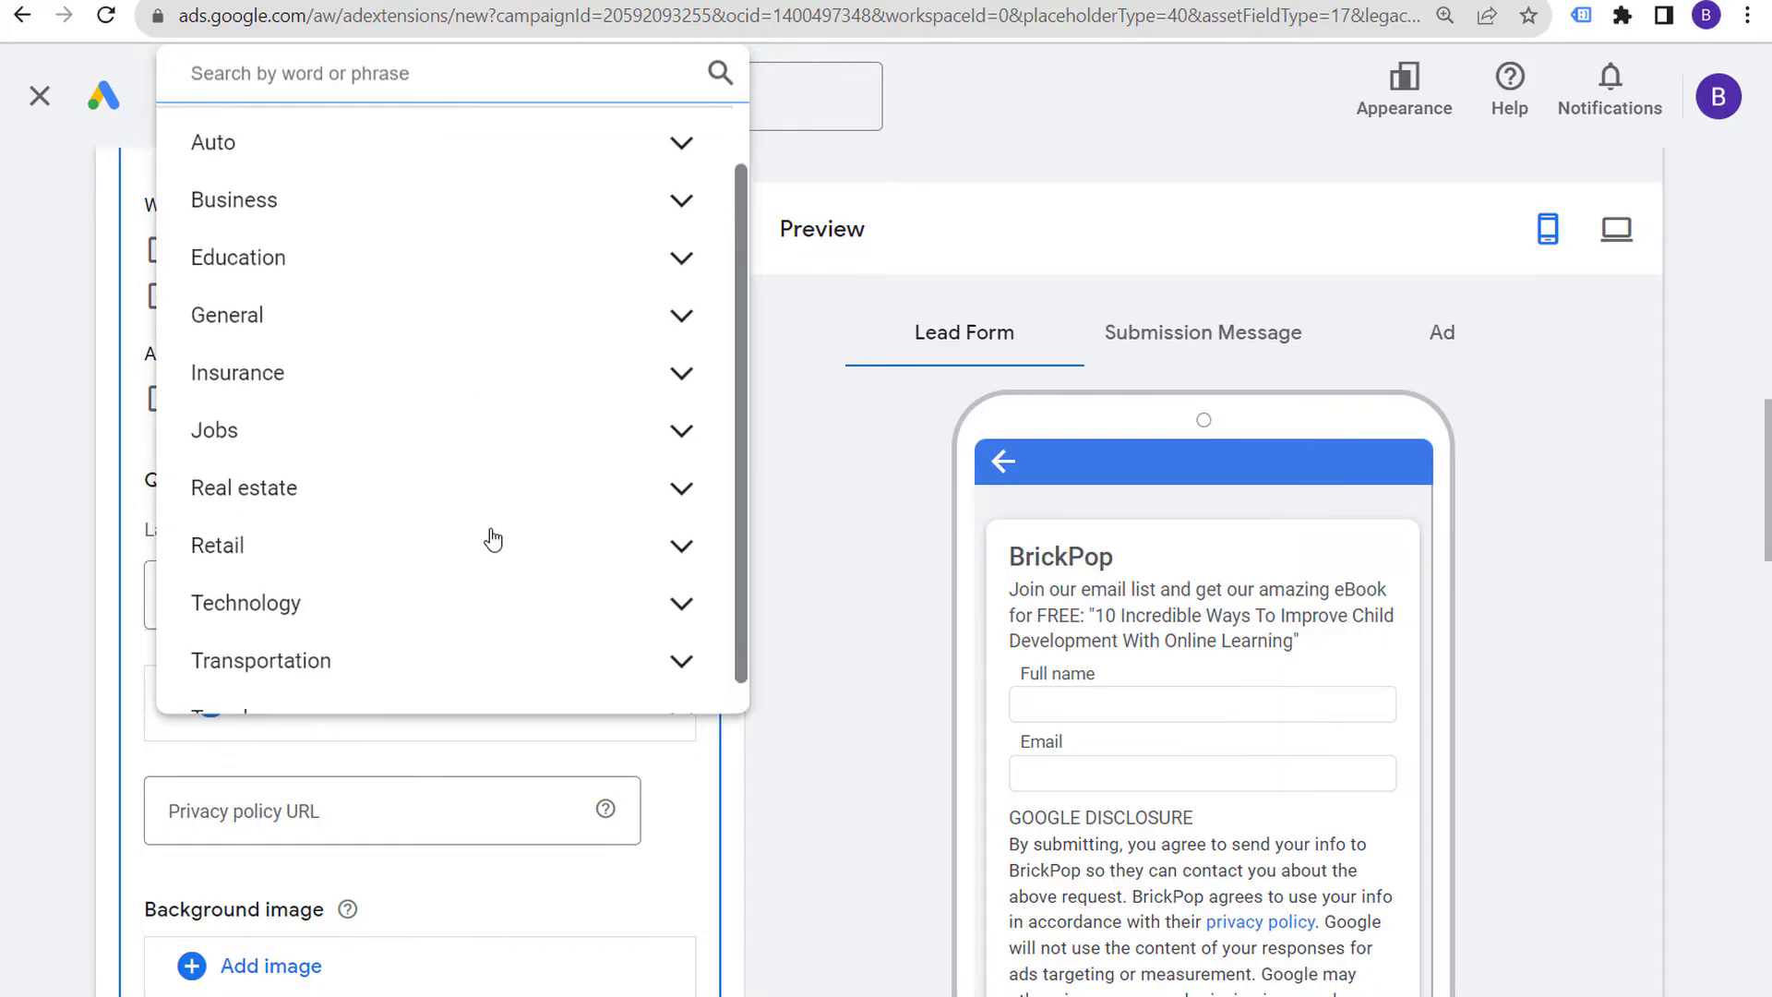
{"action": "scroll", "coordinate": [492, 540], "scroll_direction": "up", "scroll_amount": 1}
{"action": "left_click", "coordinate": [884, 527]}
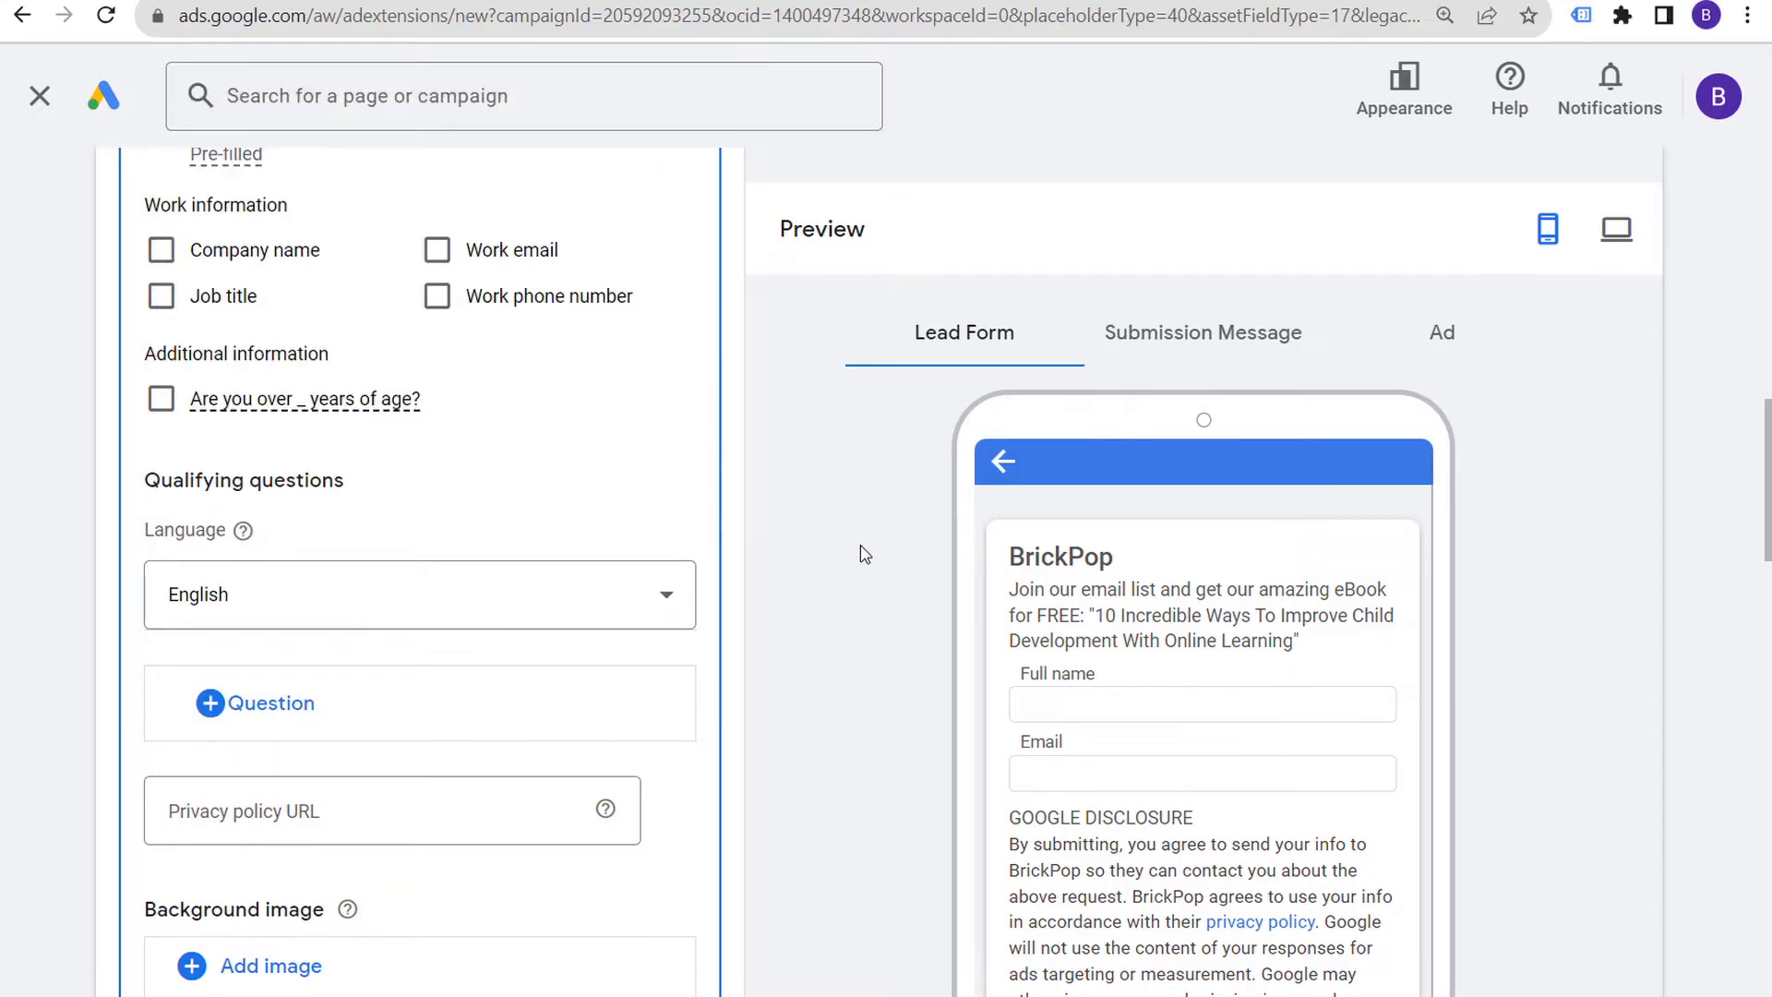
{"action": "scroll", "coordinate": [865, 554], "scroll_direction": "down", "scroll_amount": 2}
{"action": "left_click", "coordinate": [312, 633]}
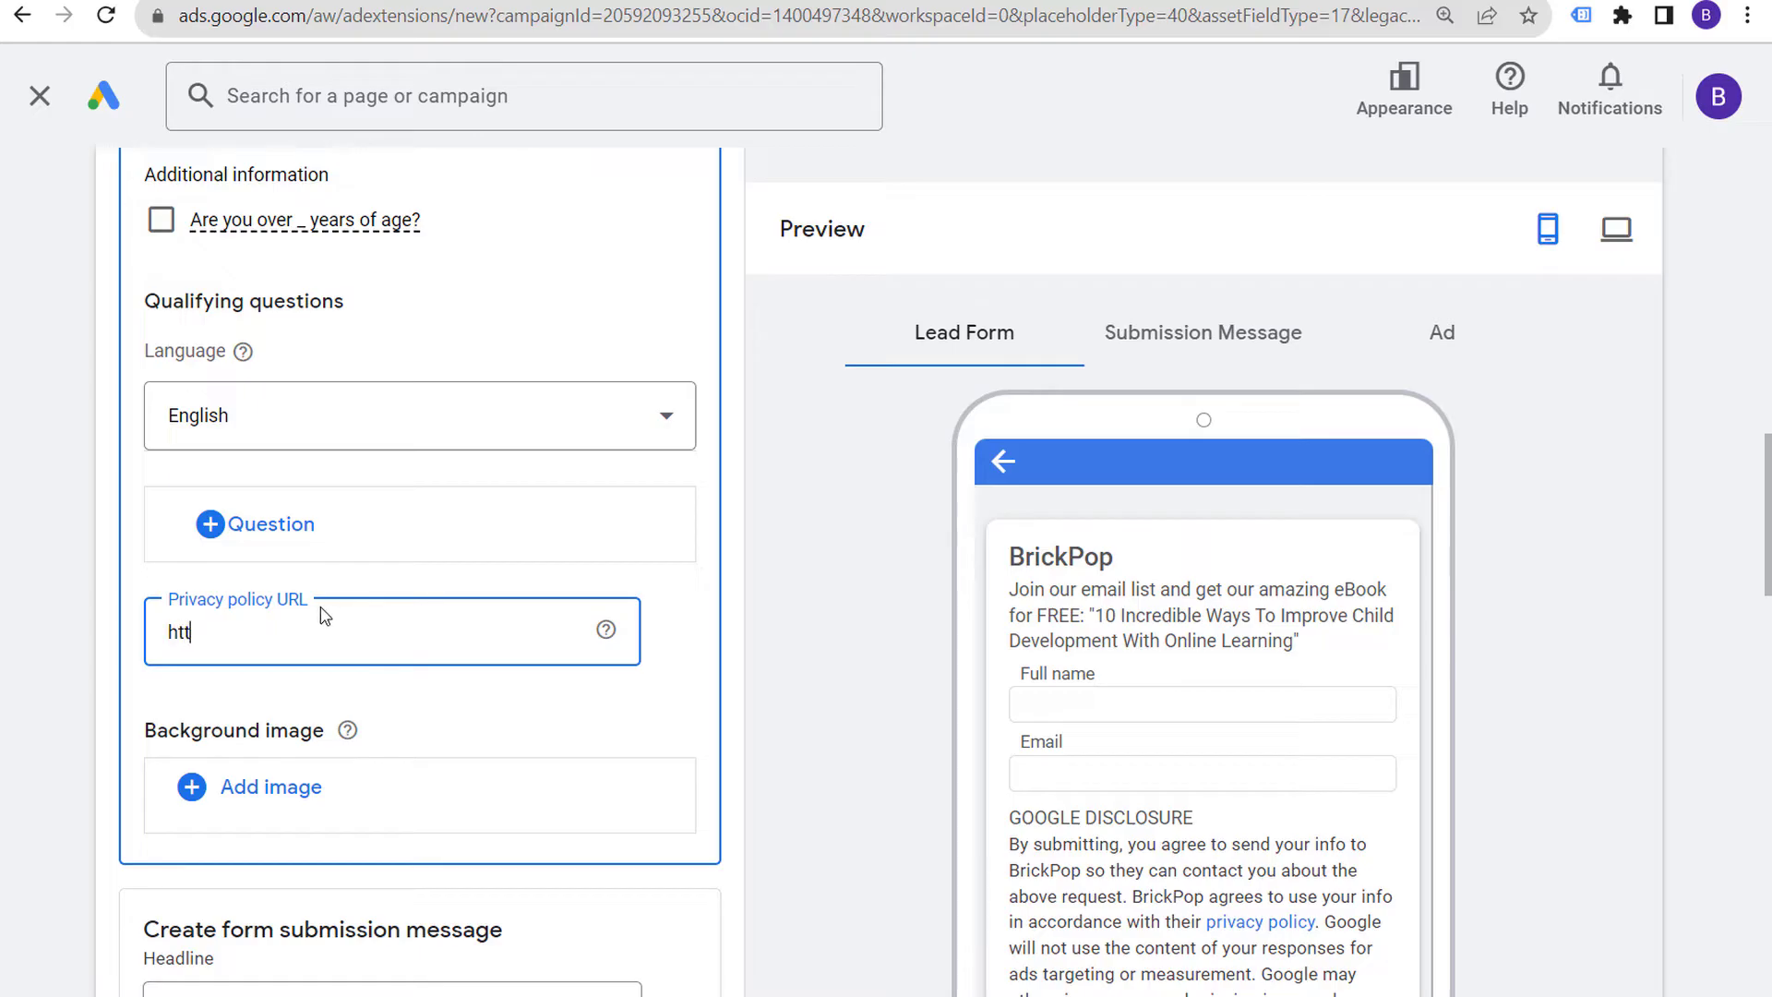
{"action": "type", "text": "https://brickpop.com/privacy-policy/"}
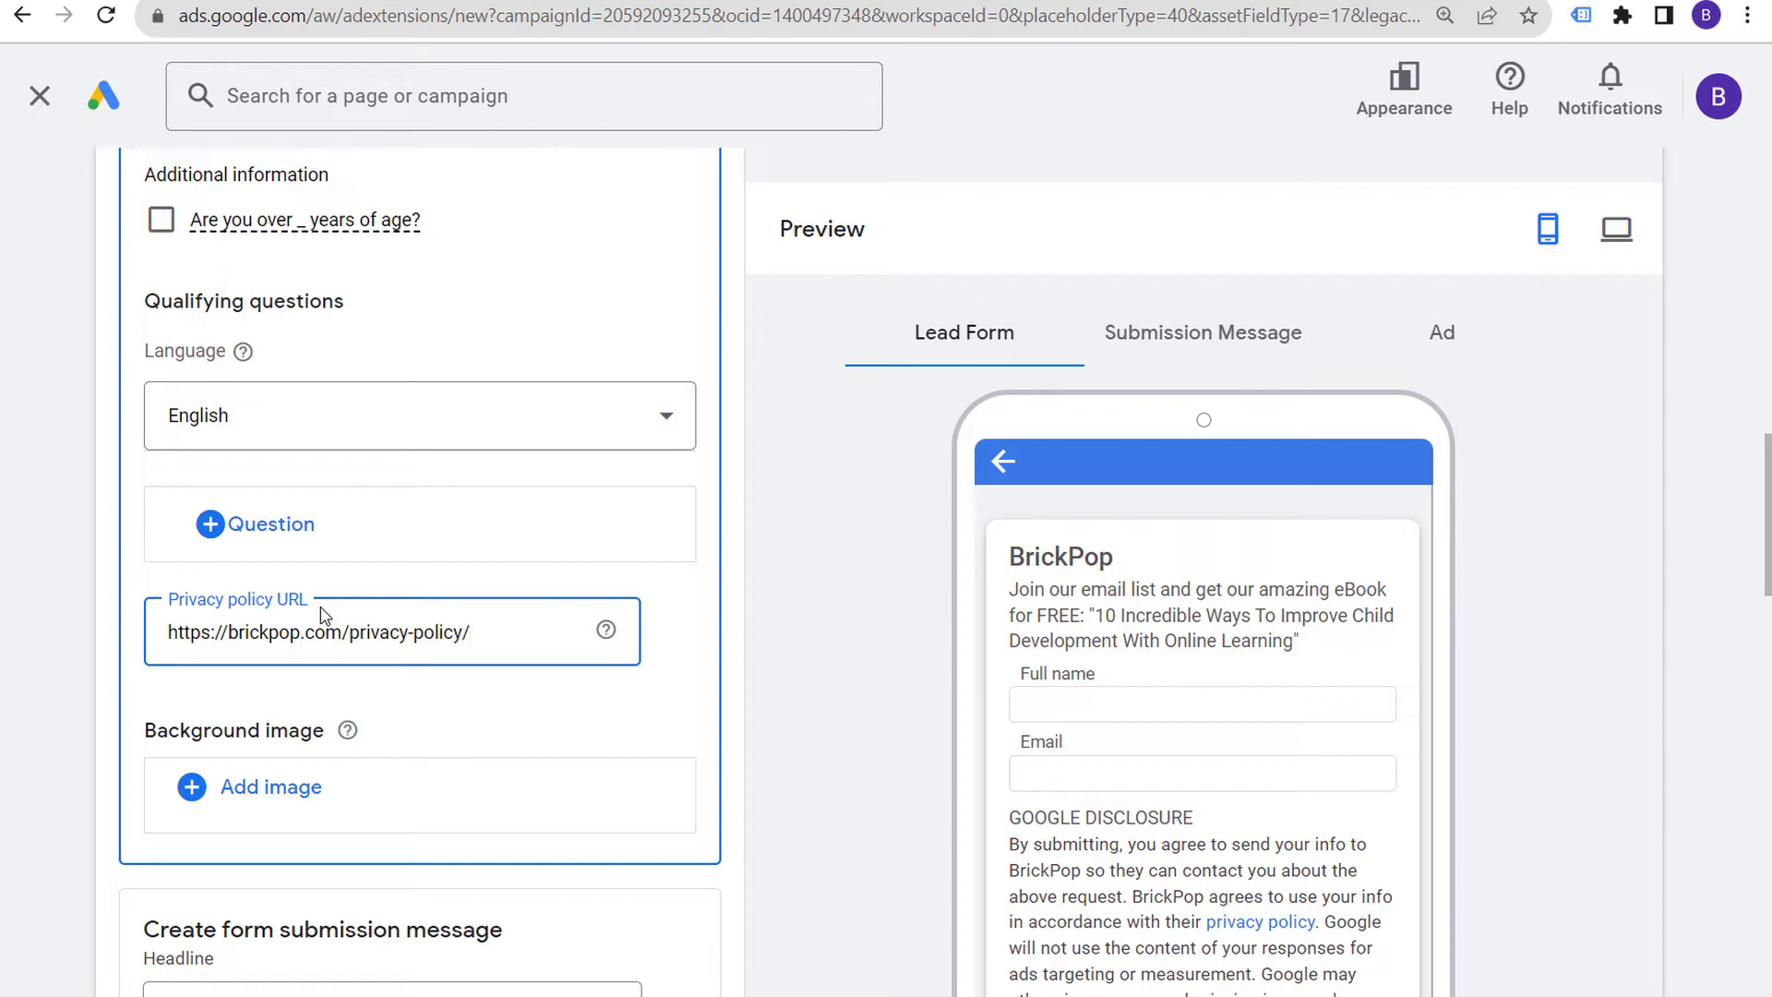
{"action": "left_click", "coordinate": [810, 716]}
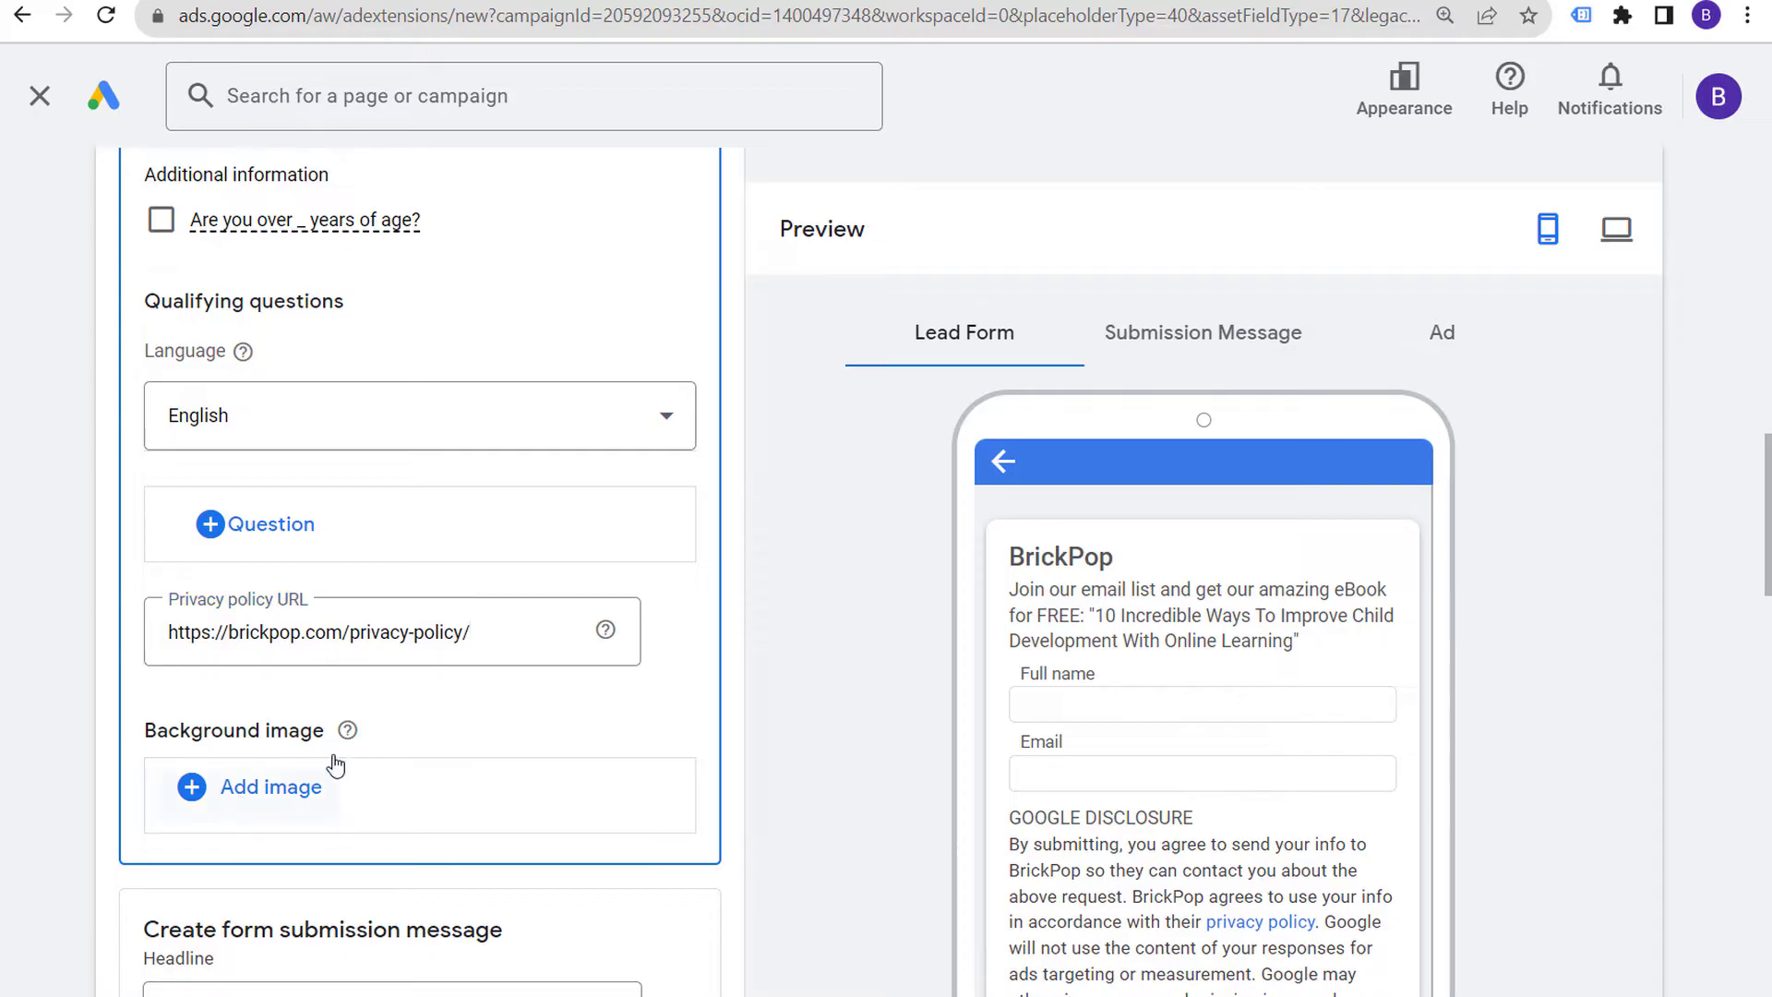
Look at the image chooser for the background image, cancel it, and read the recommended image dimensions and aspect ratio
{"action": "left_click", "coordinate": [300, 795]}
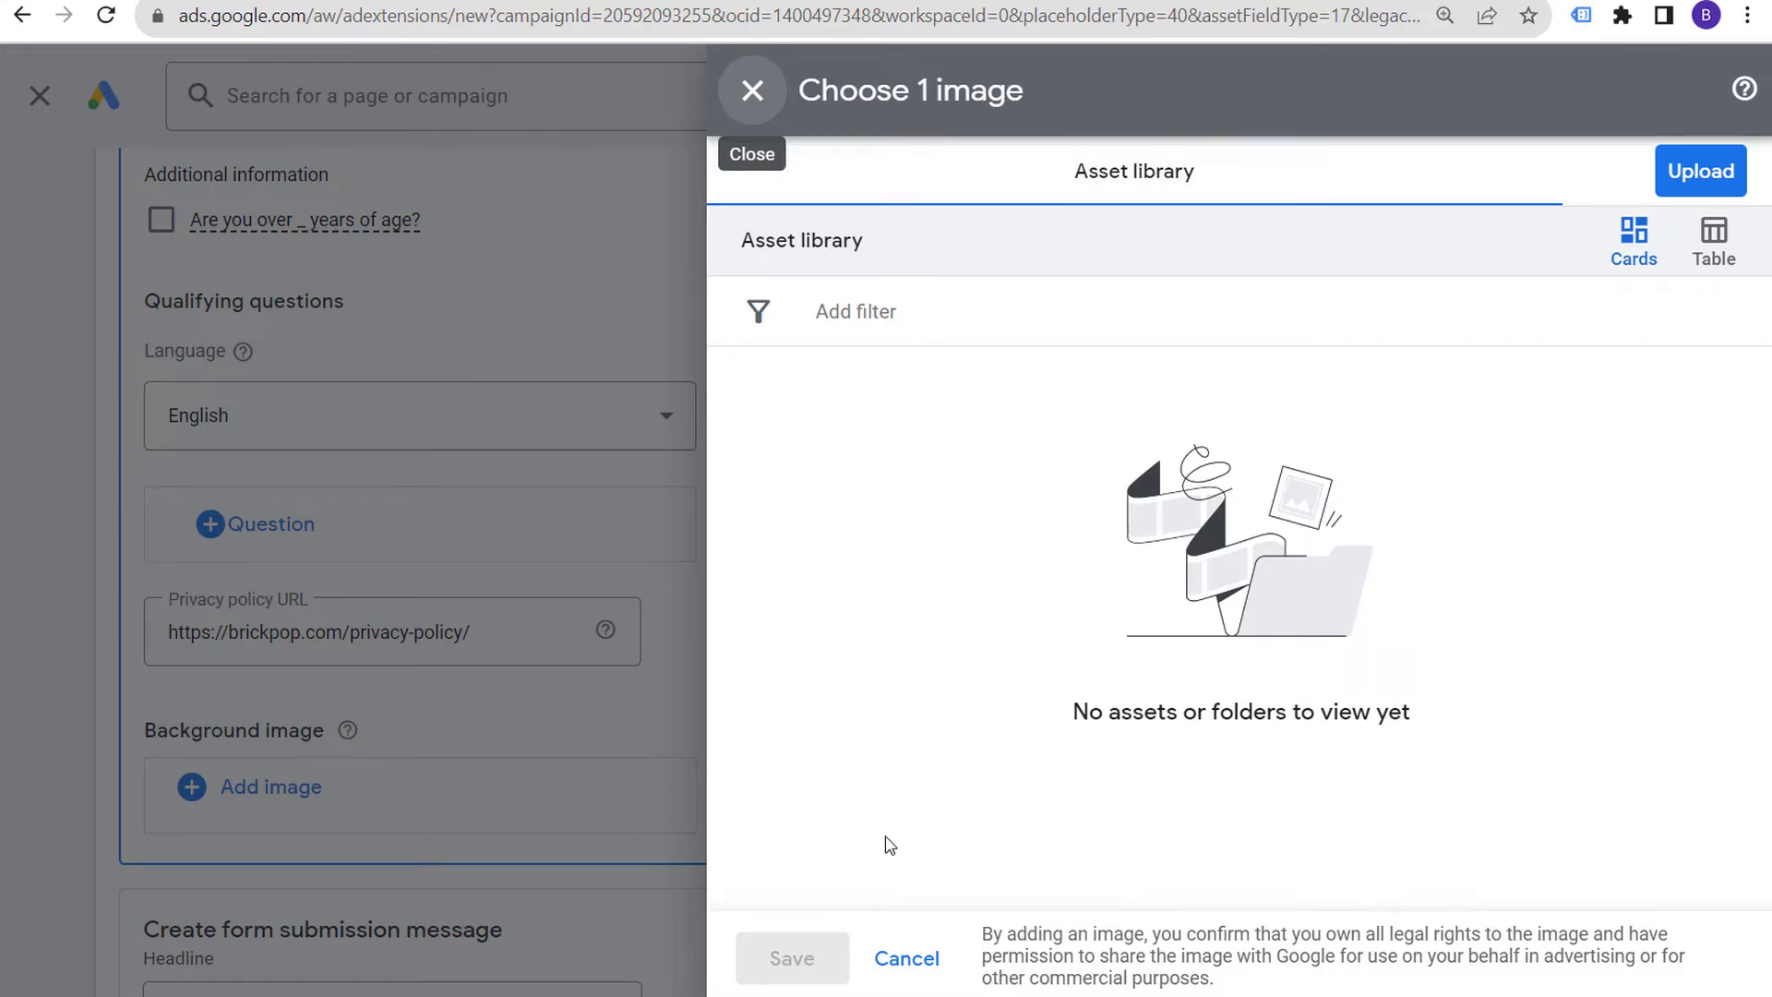
{"action": "left_click", "coordinate": [906, 960]}
{"action": "mouse_move", "coordinate": [343, 730]}
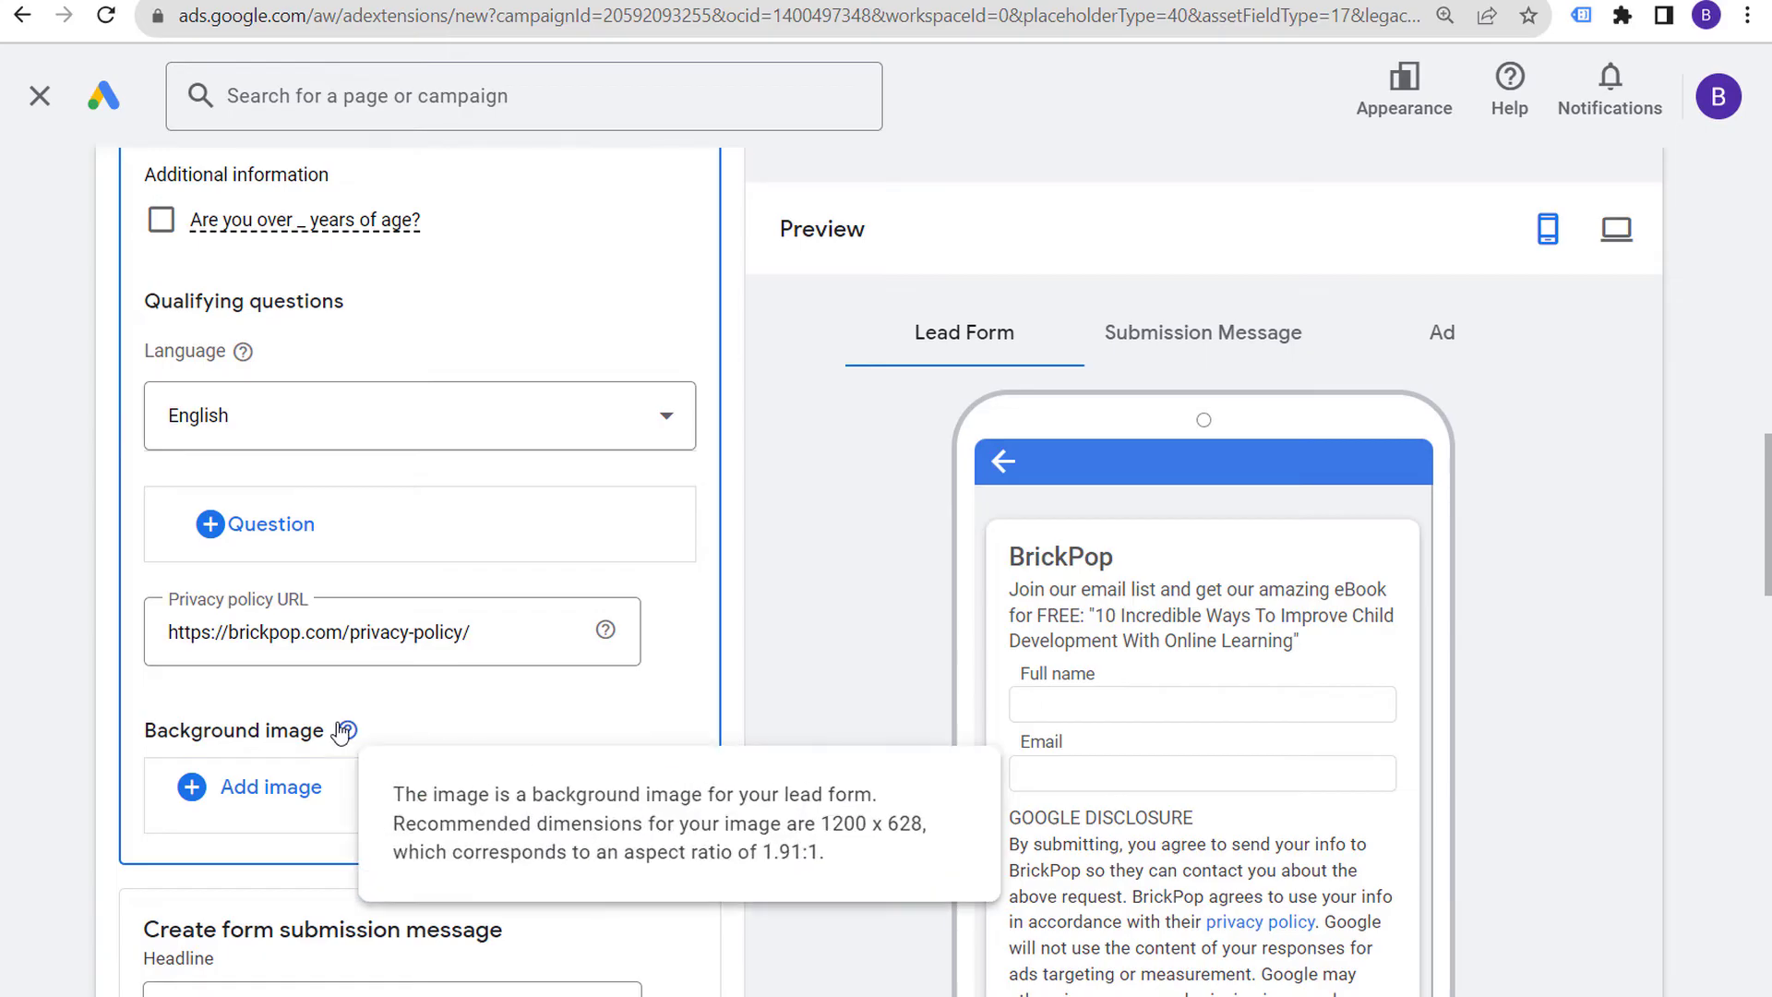
{"action": "left_click_drag", "start_coordinate": [473, 823], "coordinate": [651, 822]}
{"action": "left_click", "coordinate": [700, 816]}
{"action": "left_click_drag", "start_coordinate": [482, 854], "coordinate": [668, 854]}
{"action": "double_click", "coordinate": [767, 854]}
{"action": "left_click", "coordinate": [841, 856]}
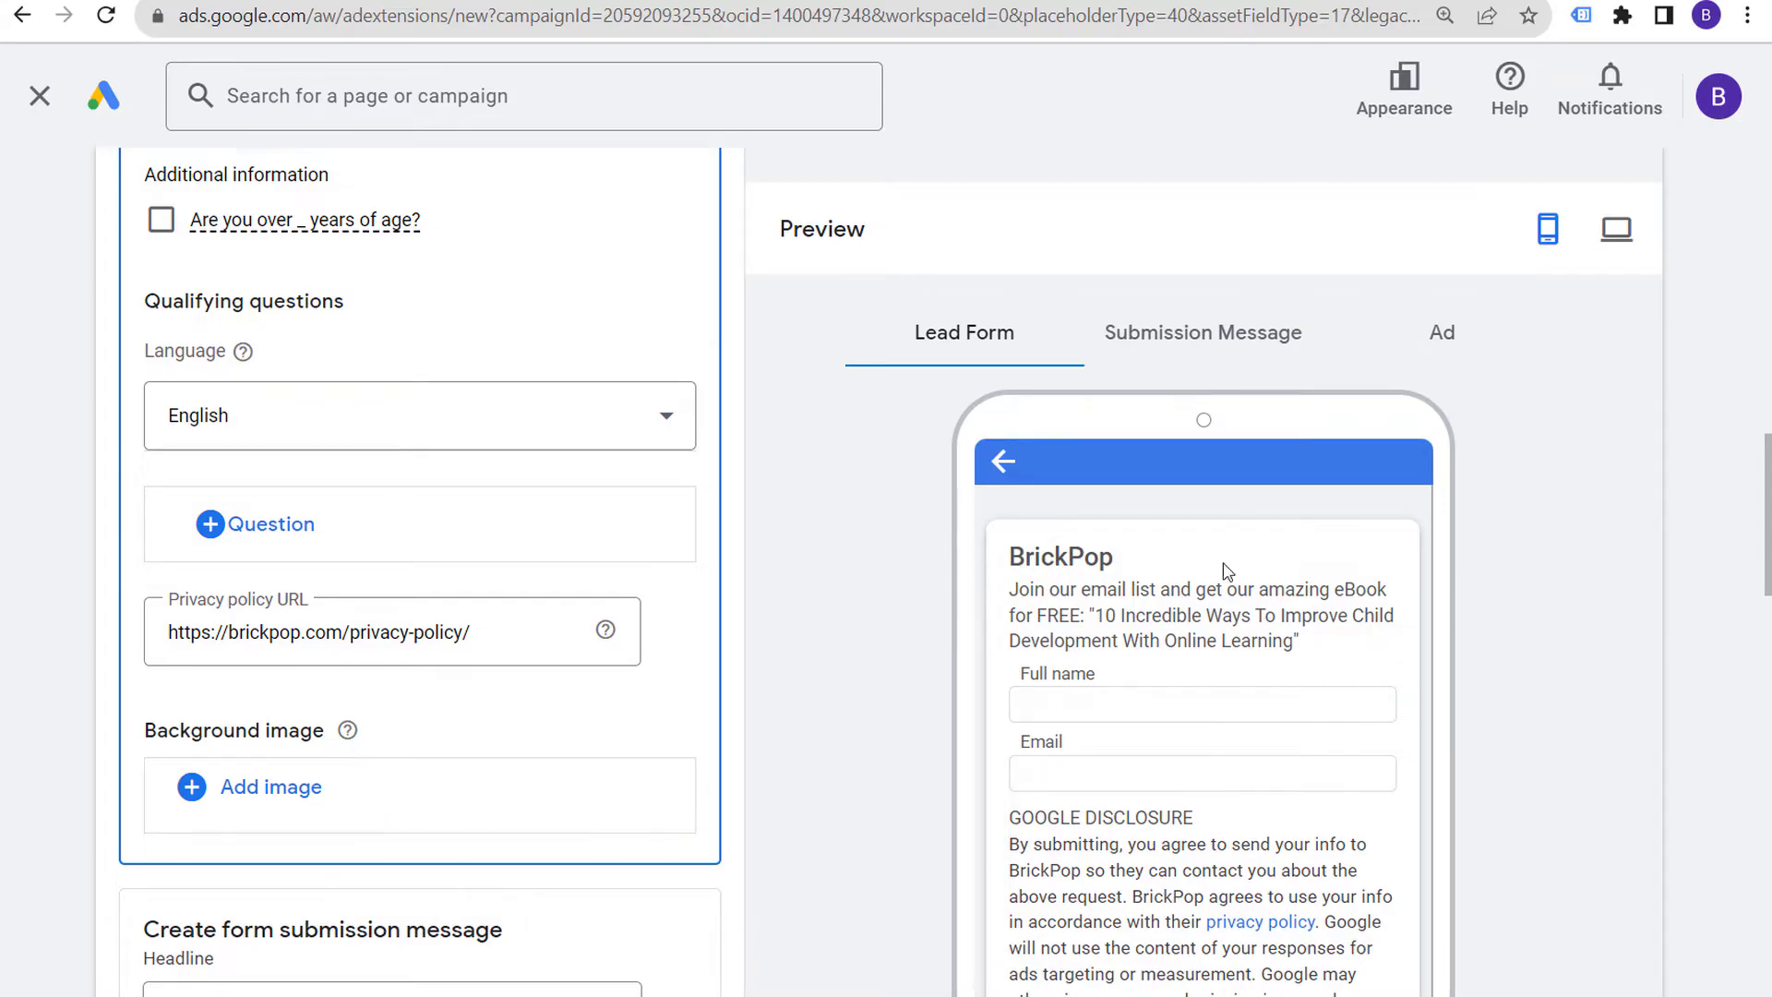
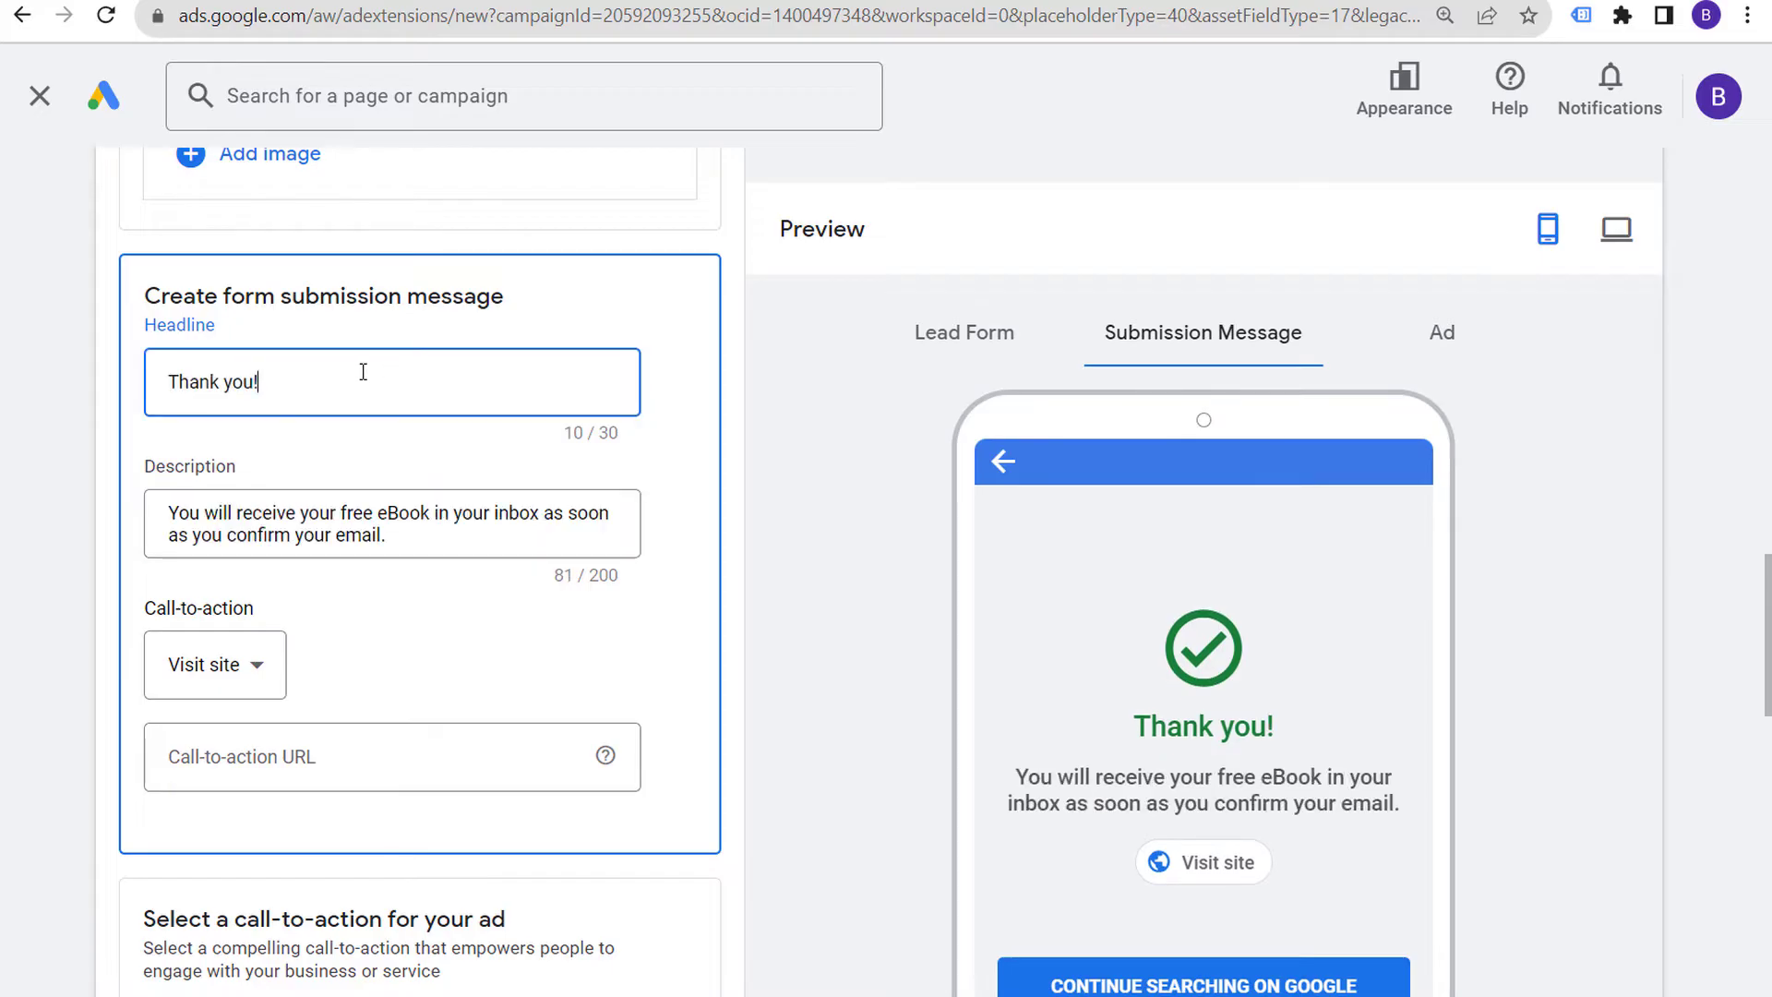
{"action": "left_click_drag", "start_coordinate": [363, 372], "coordinate": [181, 379]}
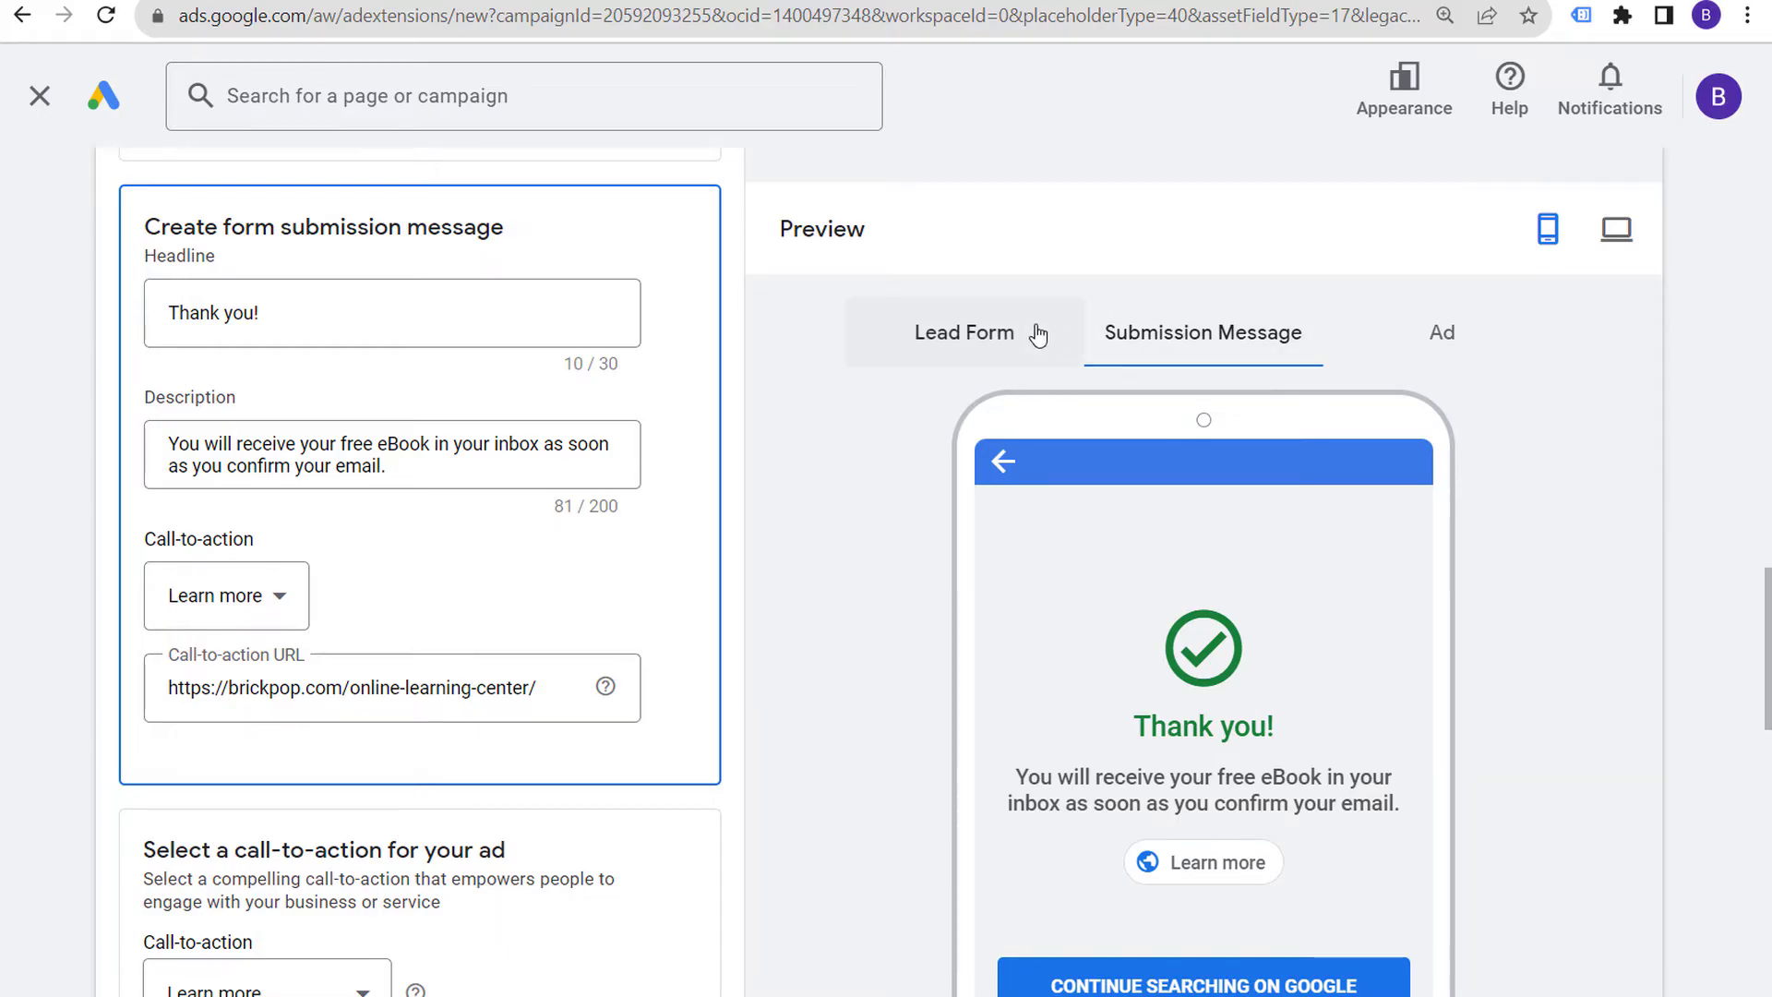
Set the ad's call-to-action to Download with the description Free "Online Learning" eBook
{"action": "scroll", "coordinate": [831, 530], "scroll_direction": "down", "scroll_amount": 2}
{"action": "scroll", "coordinate": [863, 530], "scroll_direction": "down", "scroll_amount": 2}
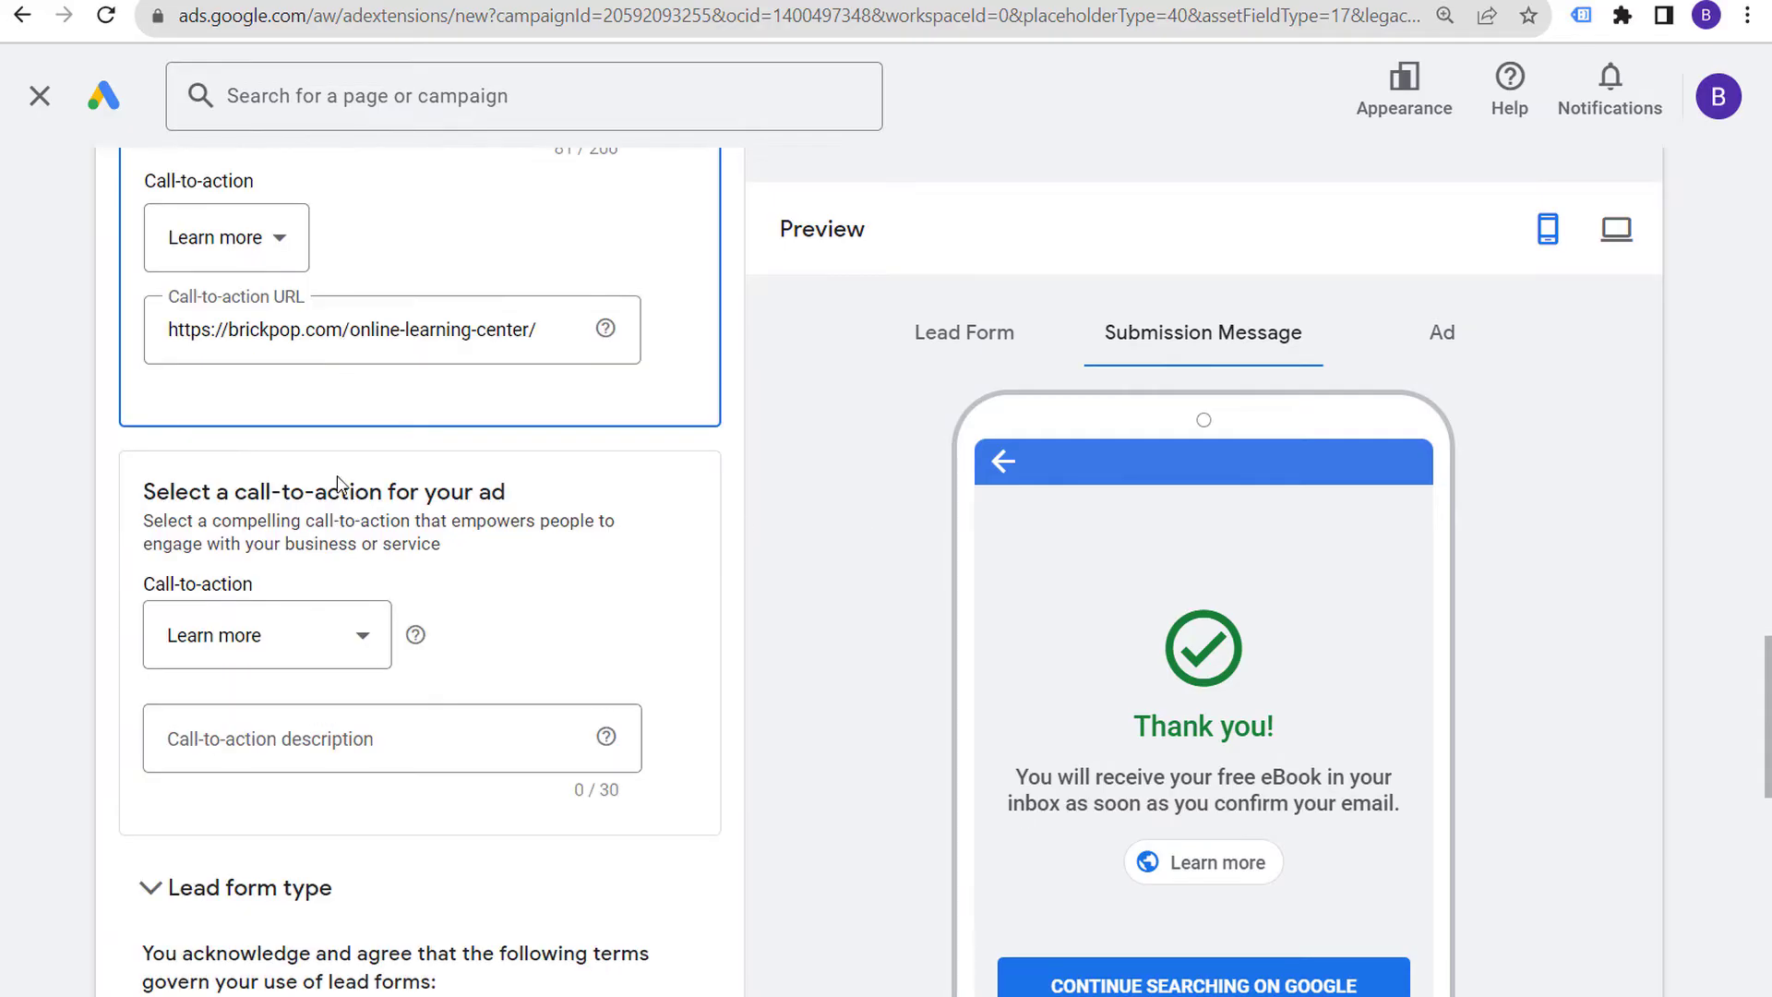
{"action": "left_click", "coordinate": [313, 652]}
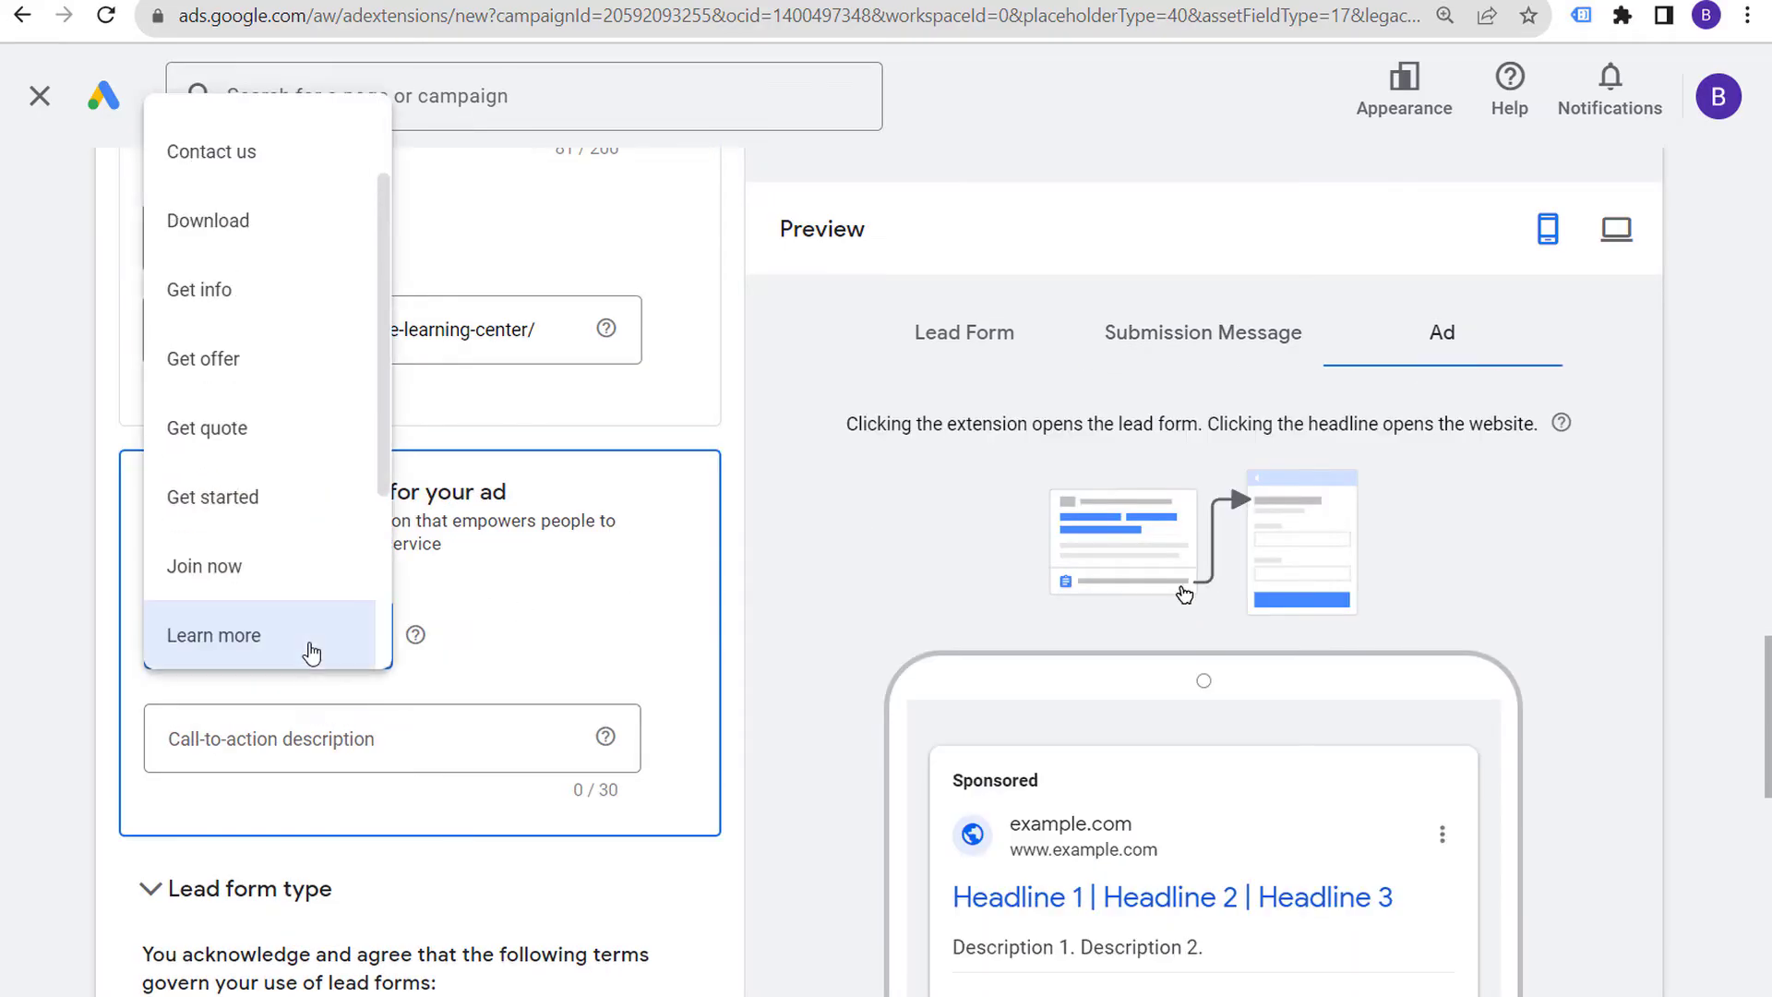
{"action": "scroll", "coordinate": [1389, 806], "scroll_direction": "down", "scroll_amount": 7}
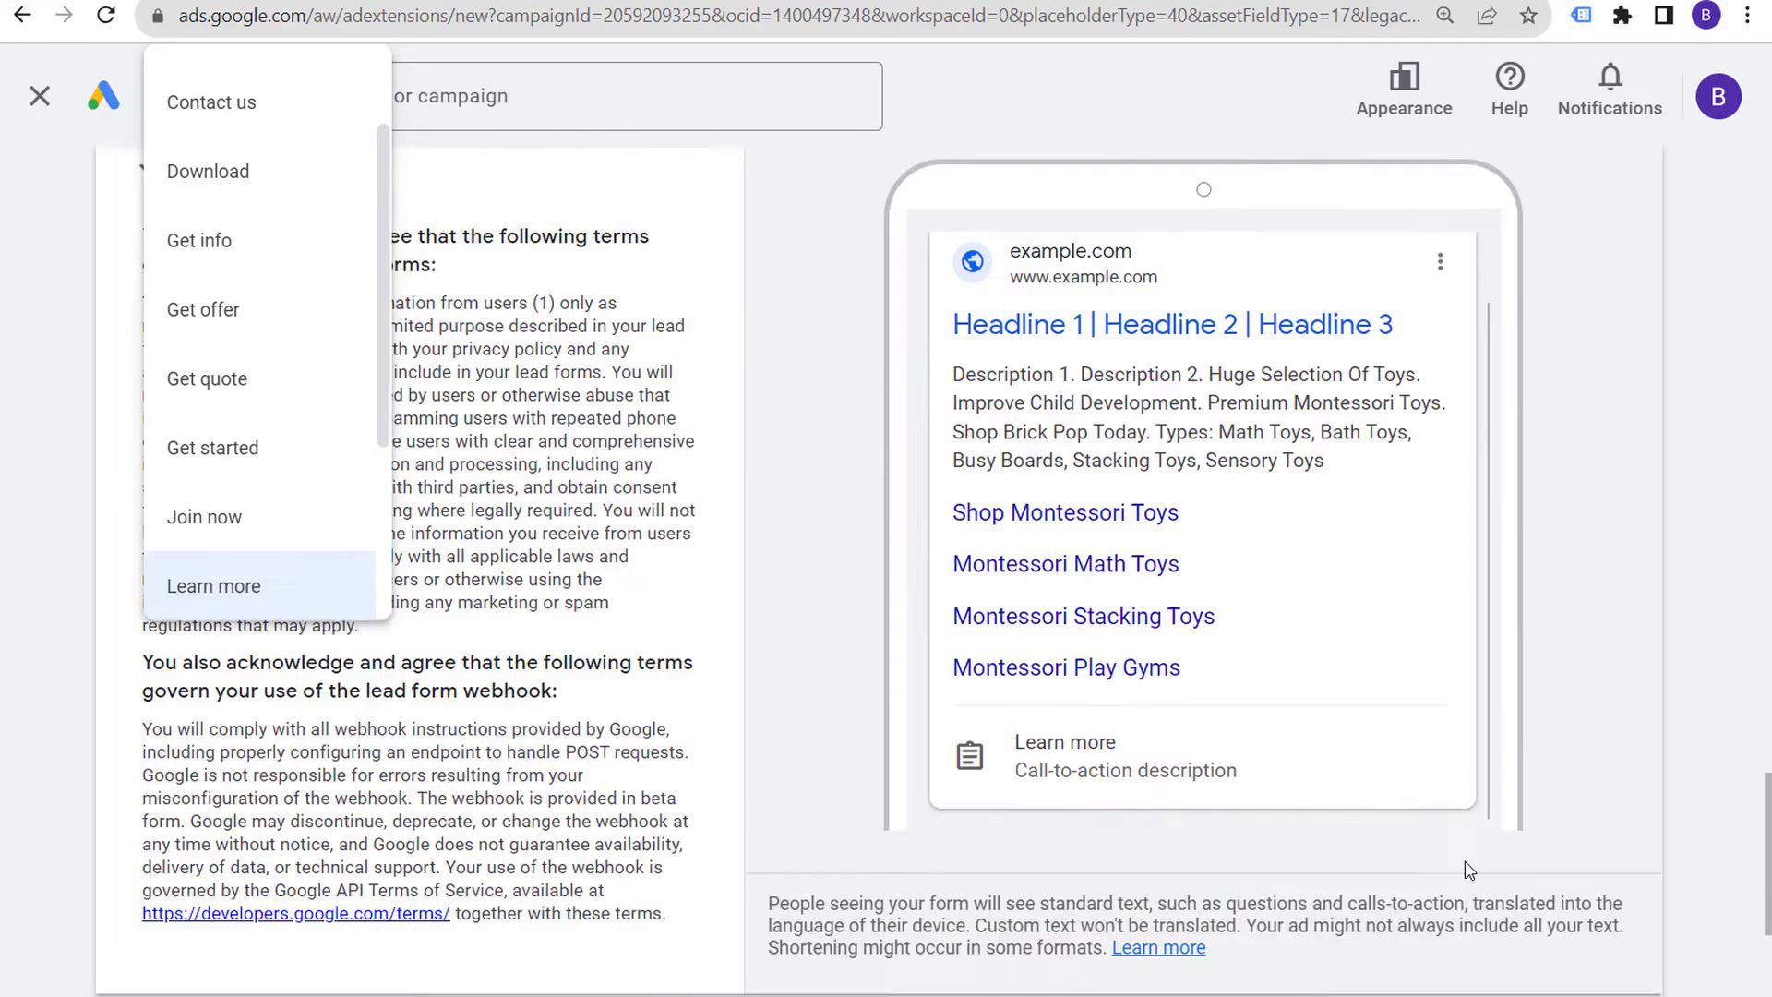
{"action": "scroll", "coordinate": [277, 185], "scroll_direction": "up", "scroll_amount": 2}
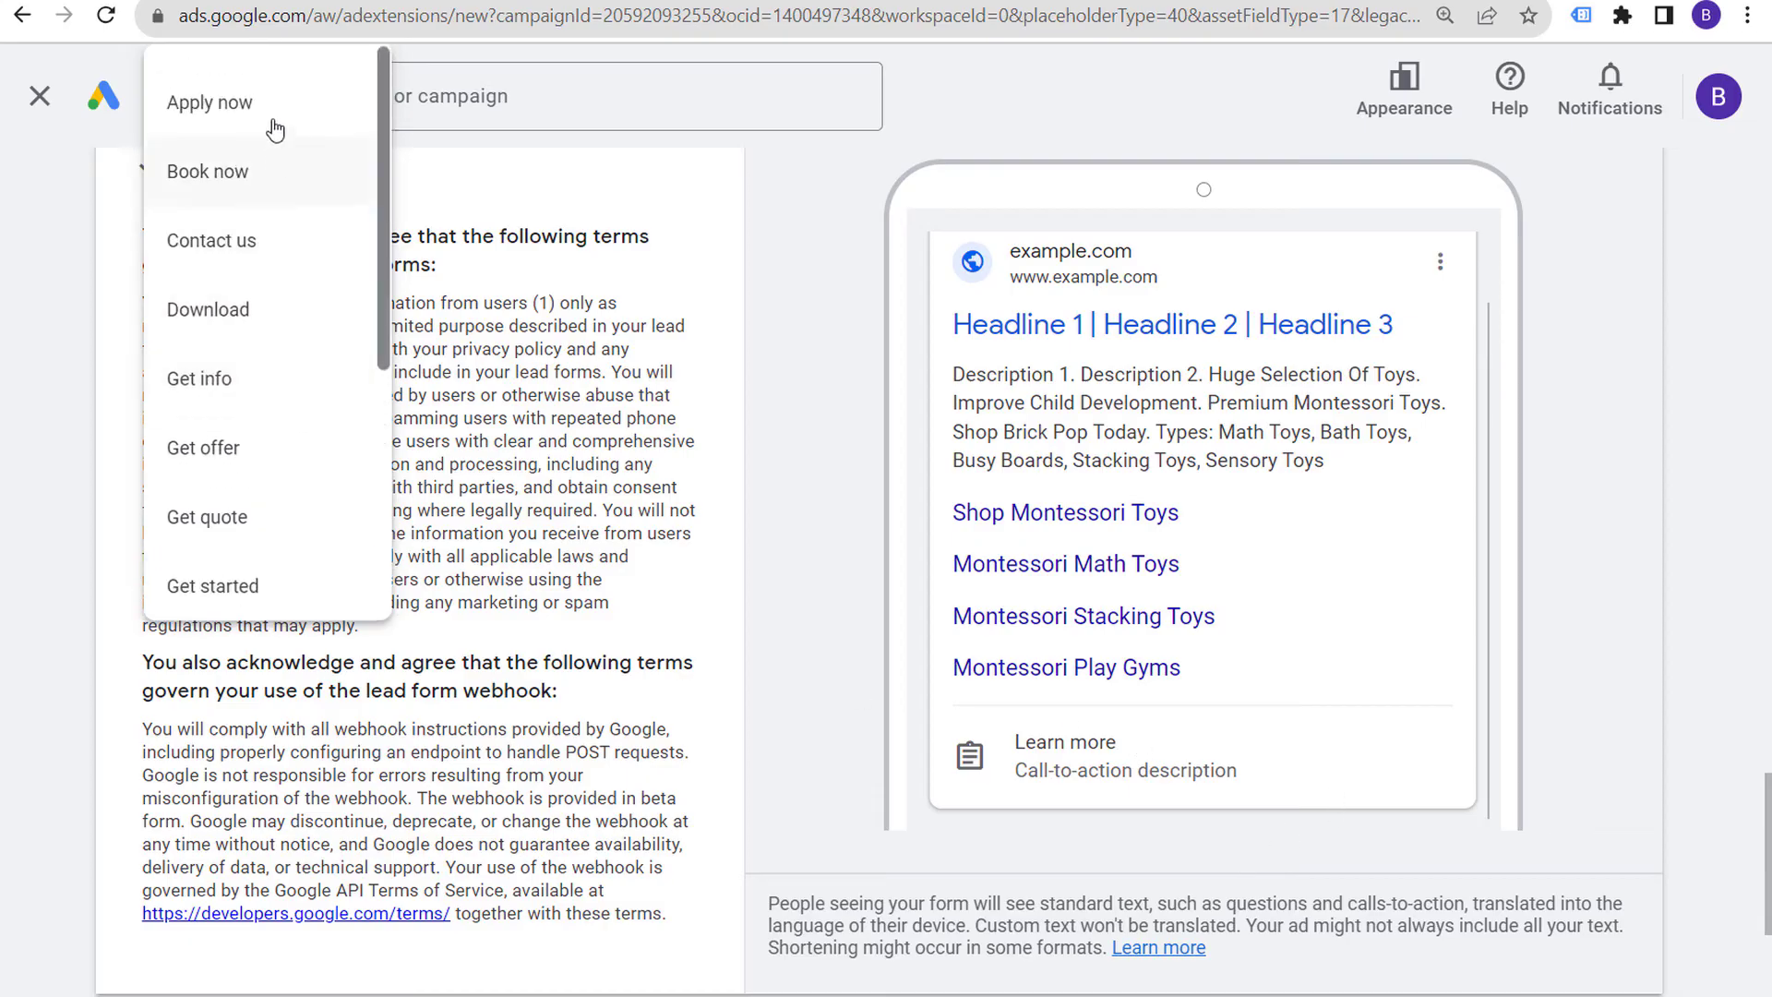
{"action": "scroll", "coordinate": [281, 291], "scroll_direction": "down", "scroll_amount": 4}
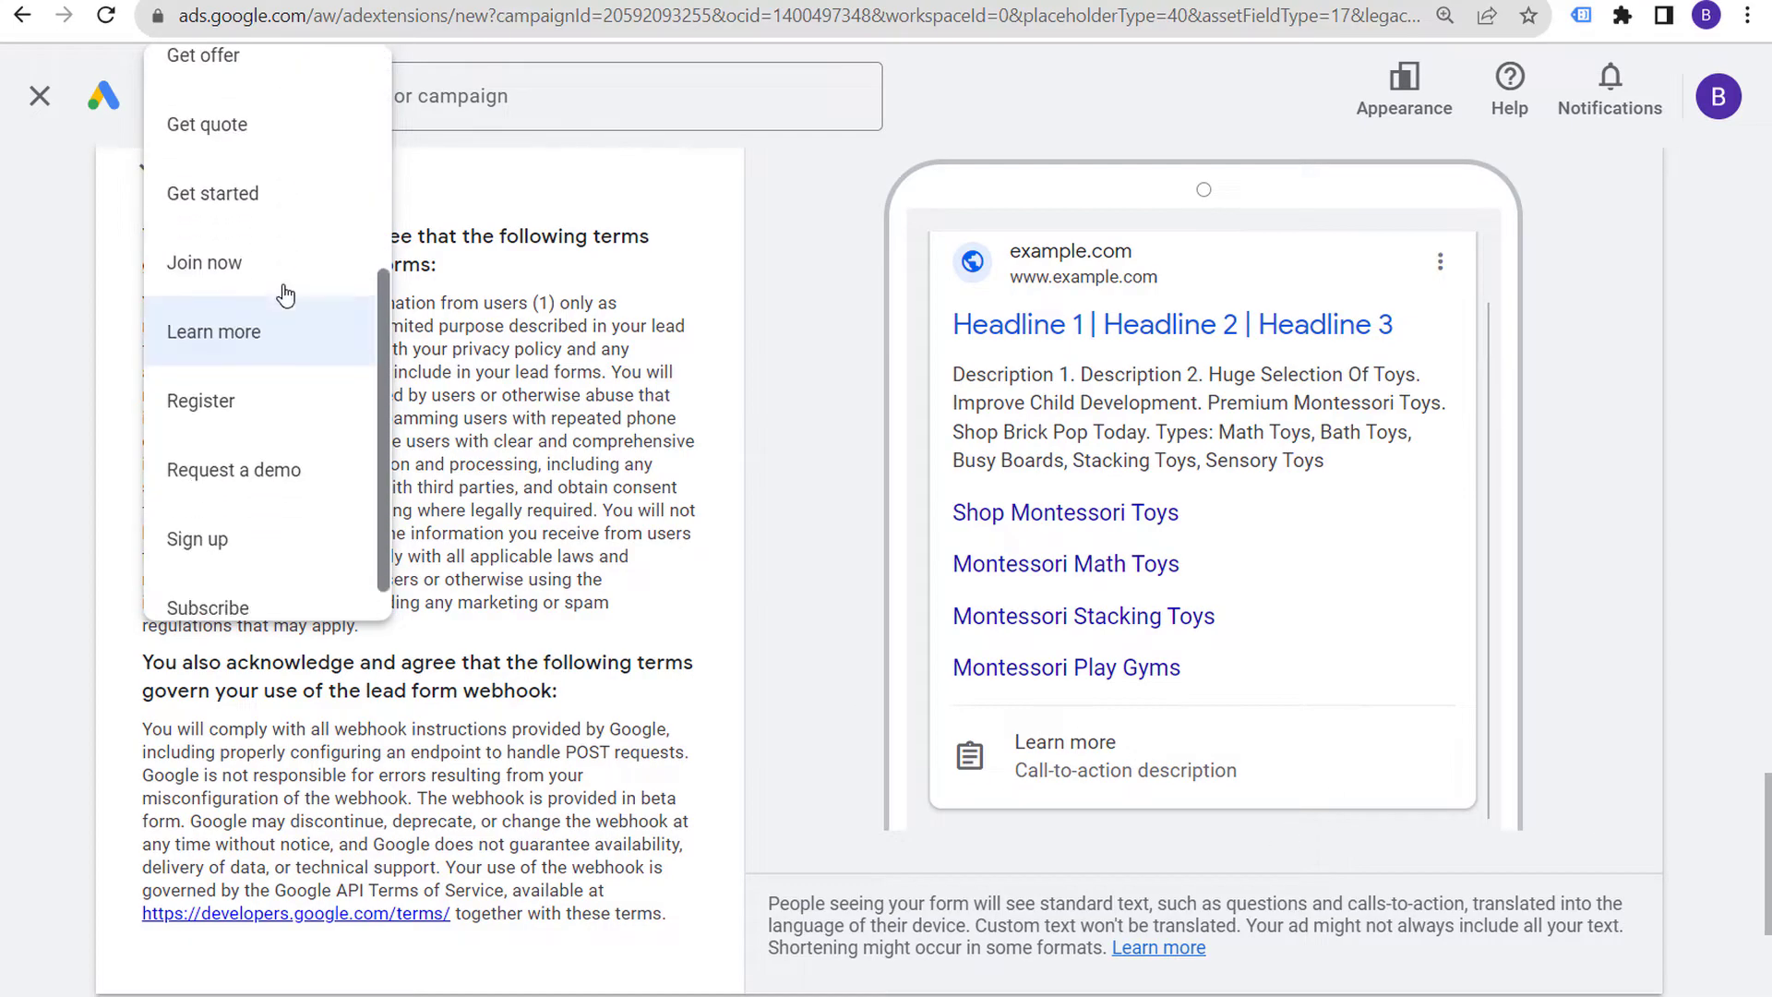
{"action": "scroll", "coordinate": [280, 416], "scroll_direction": "down", "scroll_amount": 1}
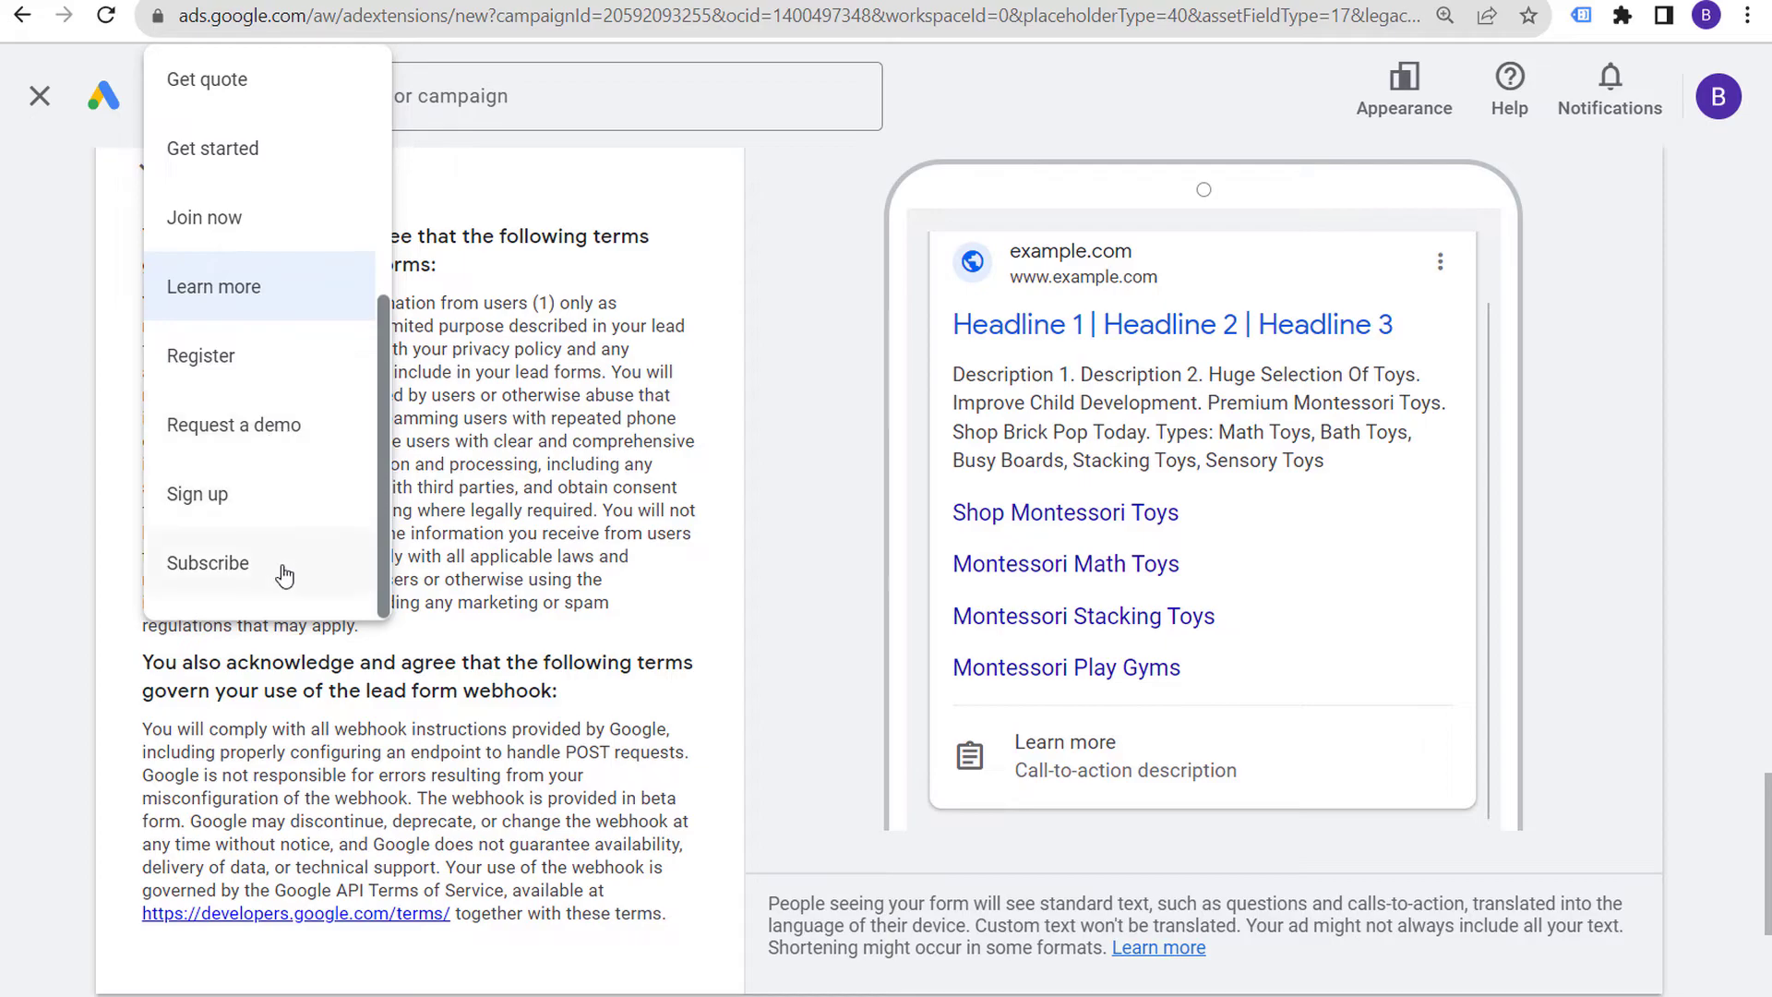
{"action": "left_click", "coordinate": [743, 481]}
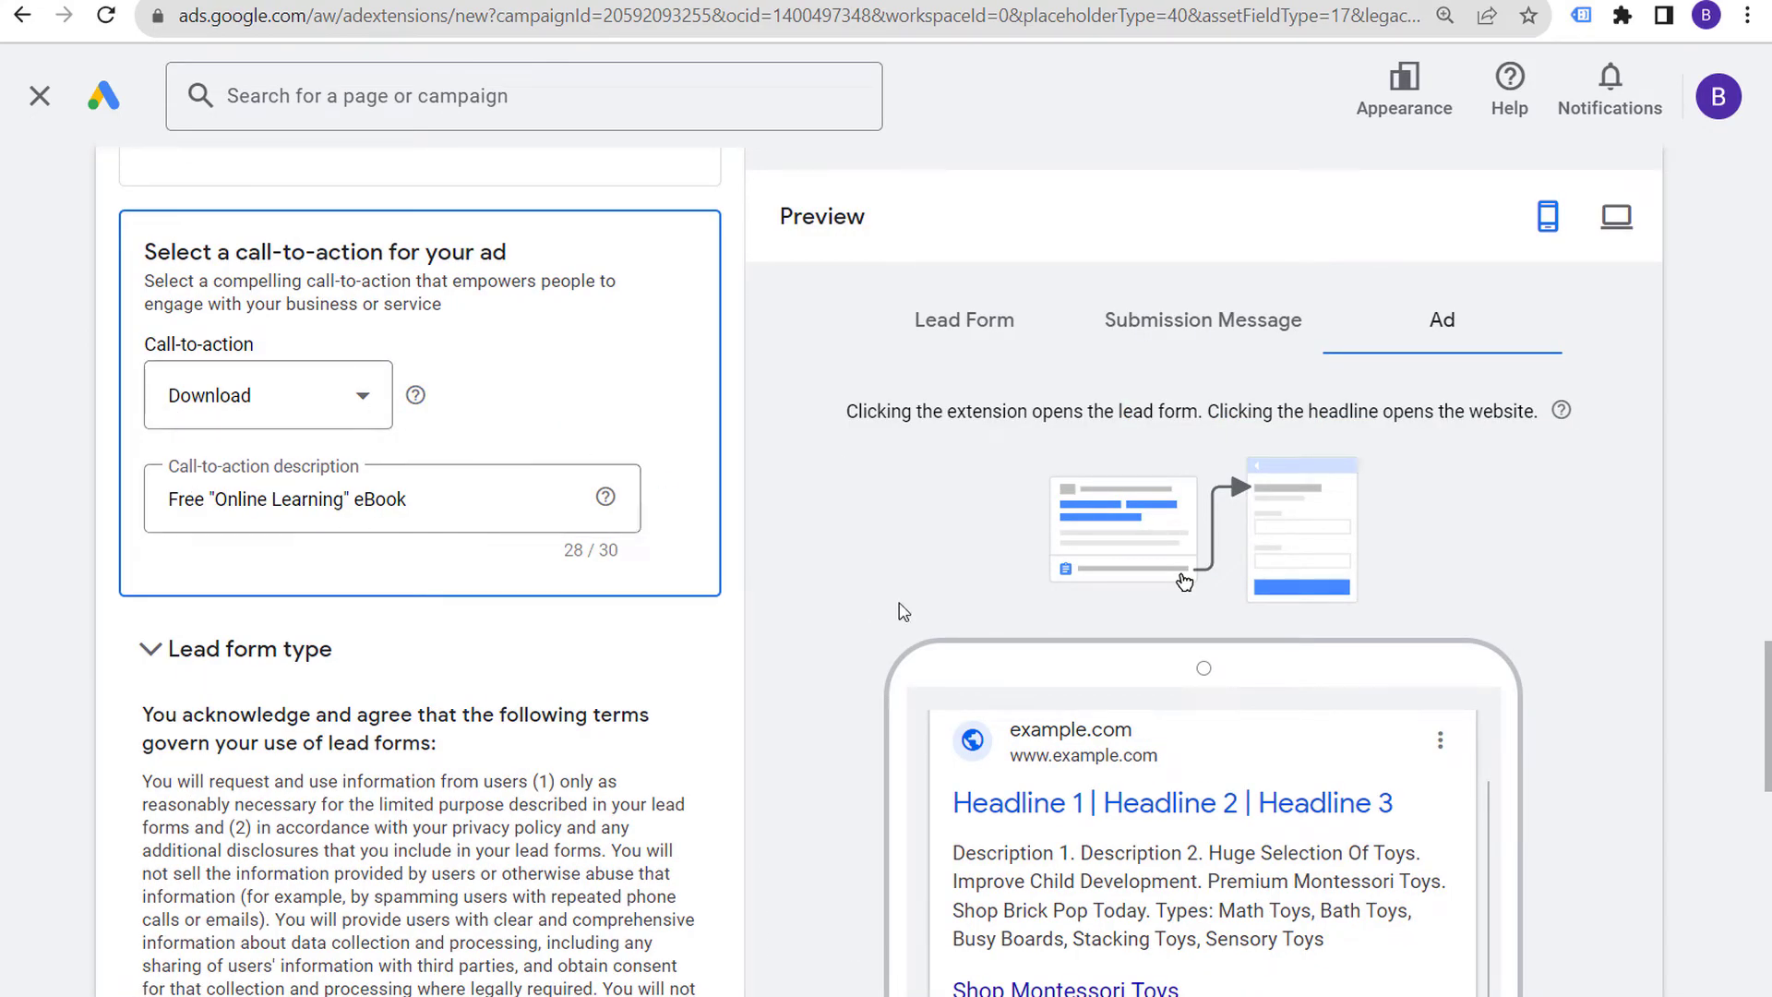
Check the Download call-to-action in the ad preview and examine the other available call-to-action options
{"action": "scroll", "coordinate": [825, 609], "scroll_direction": "down", "scroll_amount": 6}
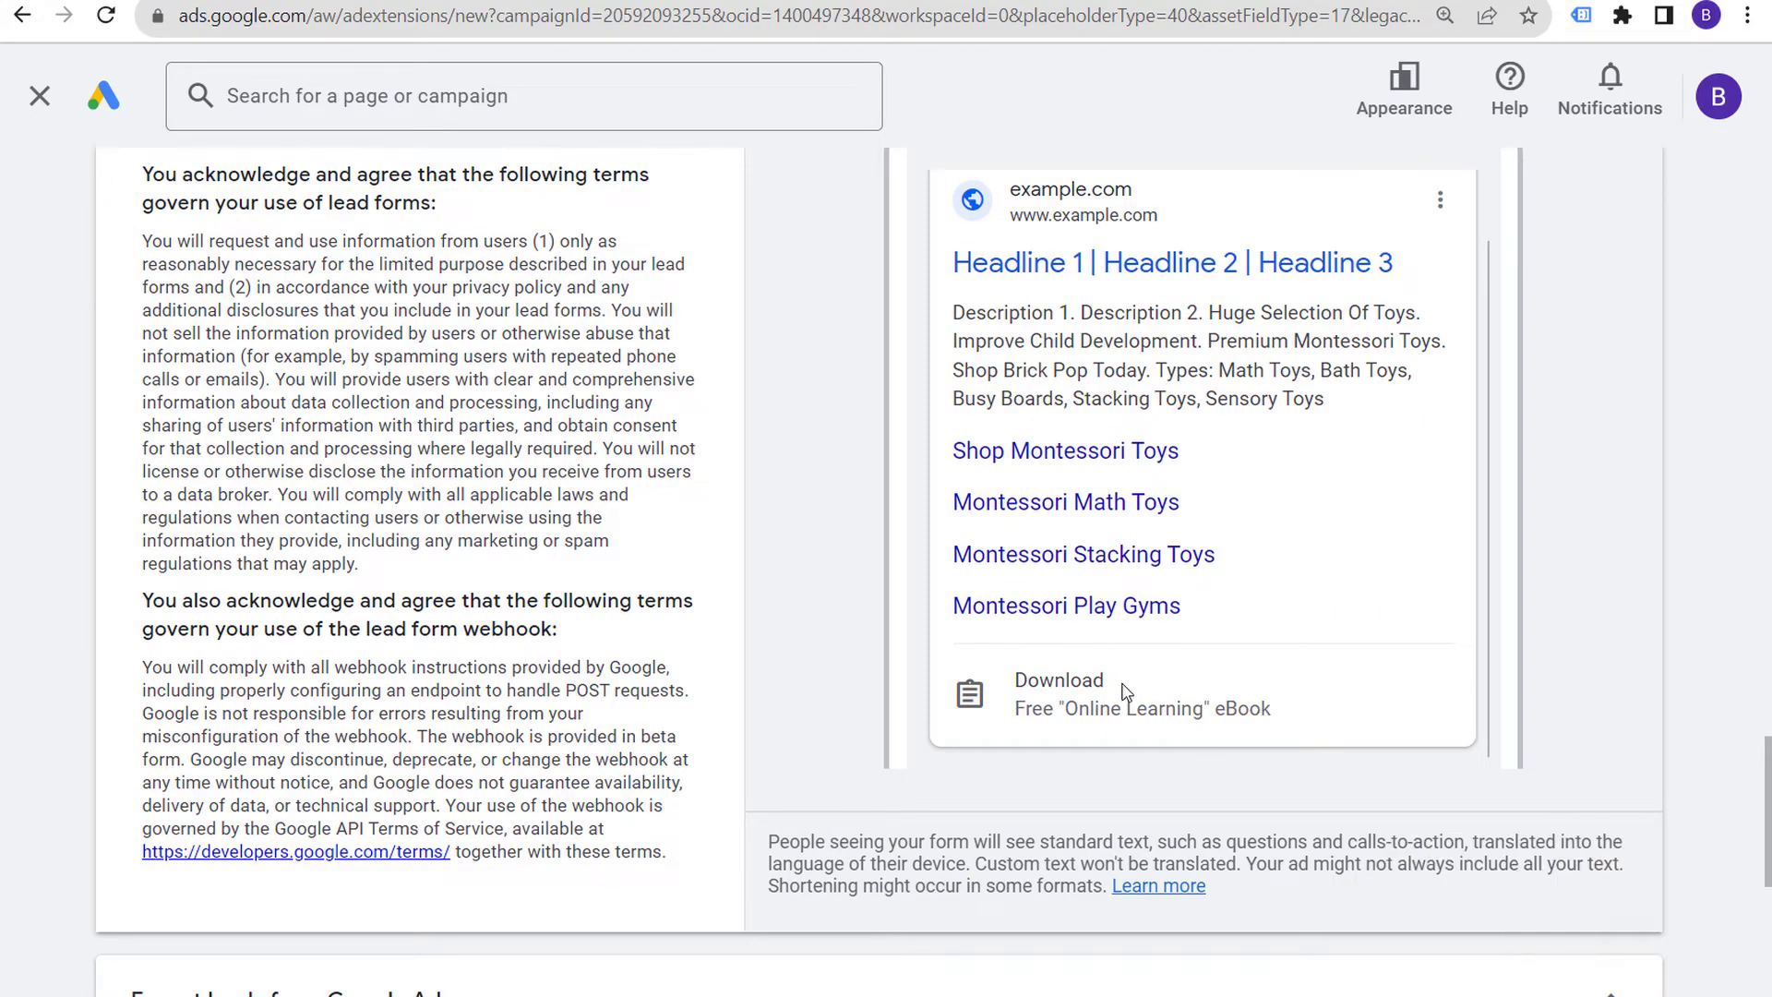
{"action": "scroll", "coordinate": [723, 384], "scroll_direction": "up", "scroll_amount": 4}
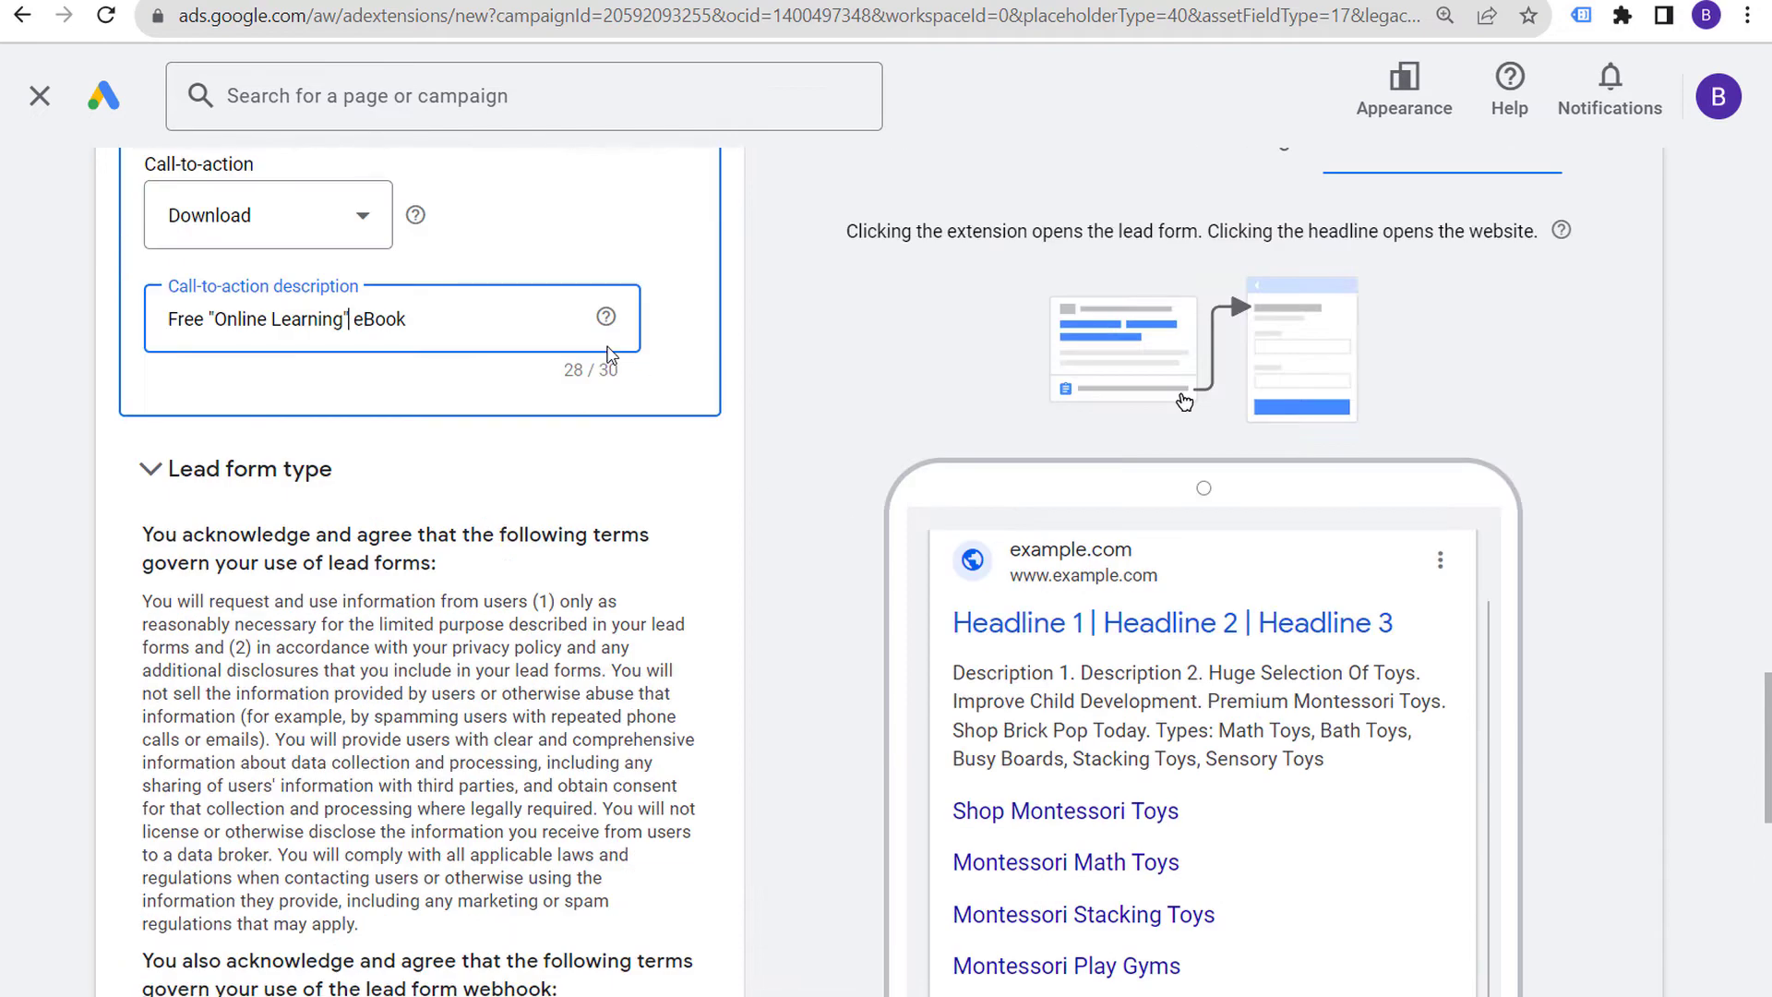
{"action": "left_click", "coordinate": [365, 216]}
{"action": "scroll", "coordinate": [285, 230], "scroll_direction": "up", "scroll_amount": 2}
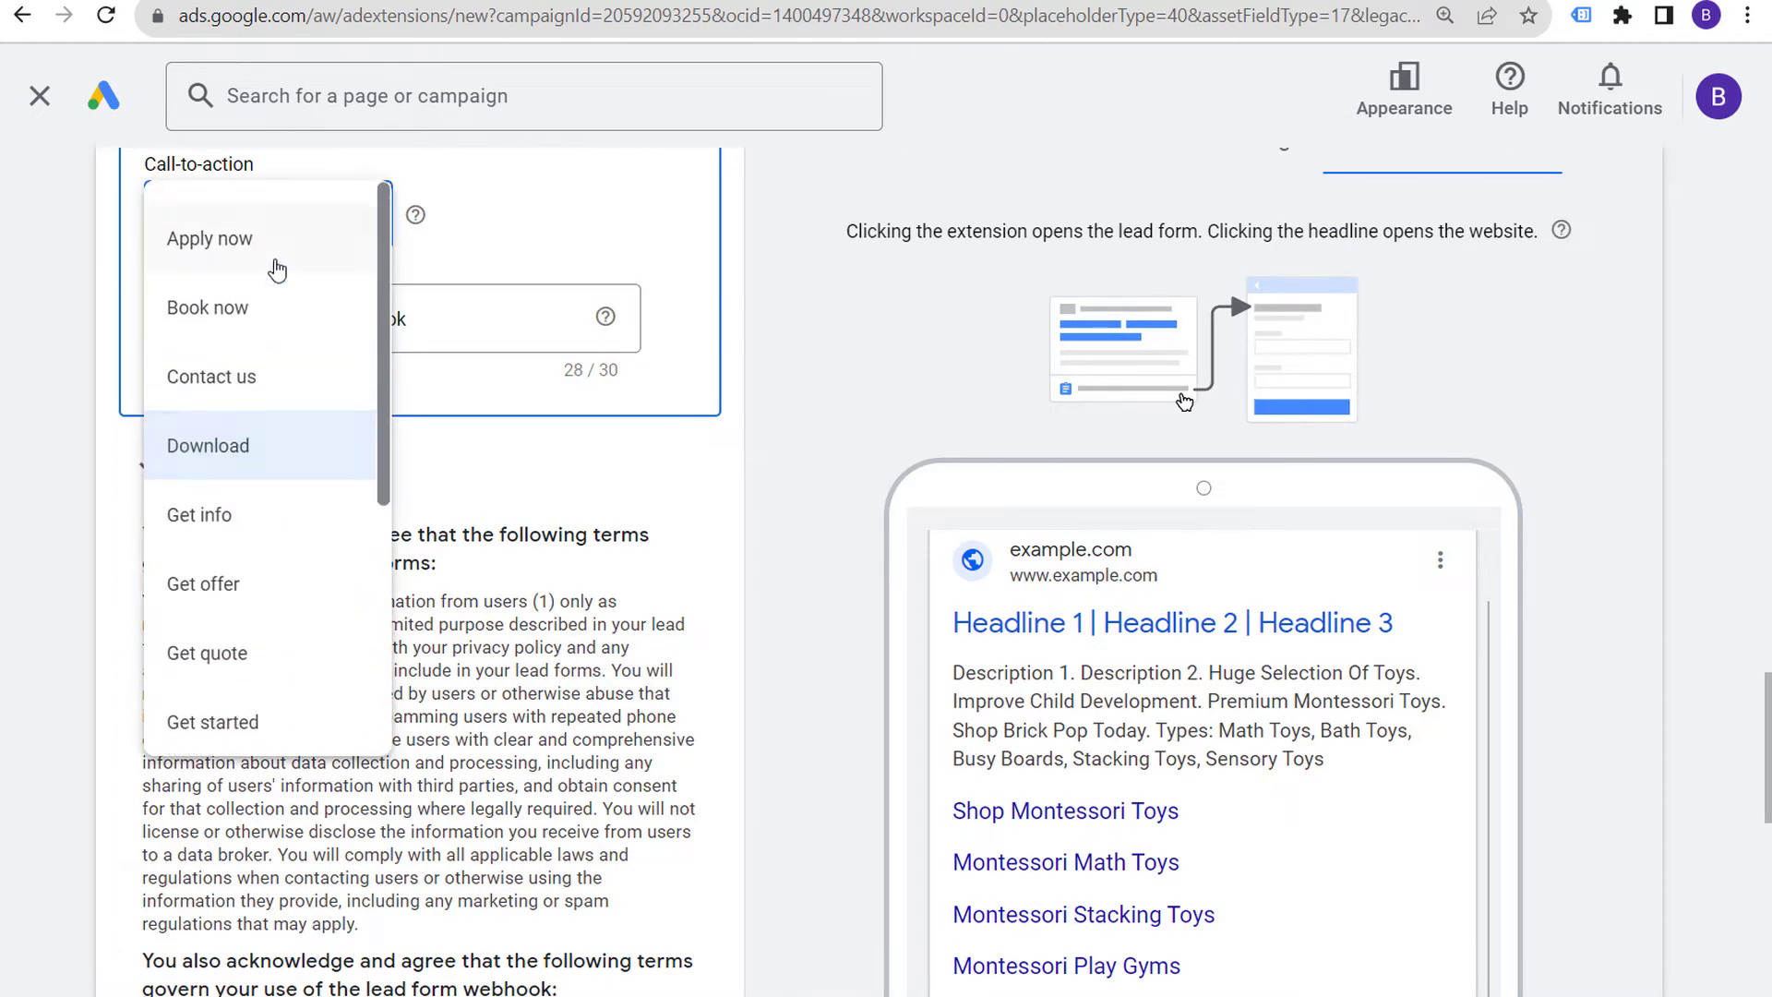
{"action": "scroll", "coordinate": [273, 488], "scroll_direction": "down", "scroll_amount": 1}
{"action": "scroll", "coordinate": [273, 488], "scroll_direction": "down", "scroll_amount": 3}
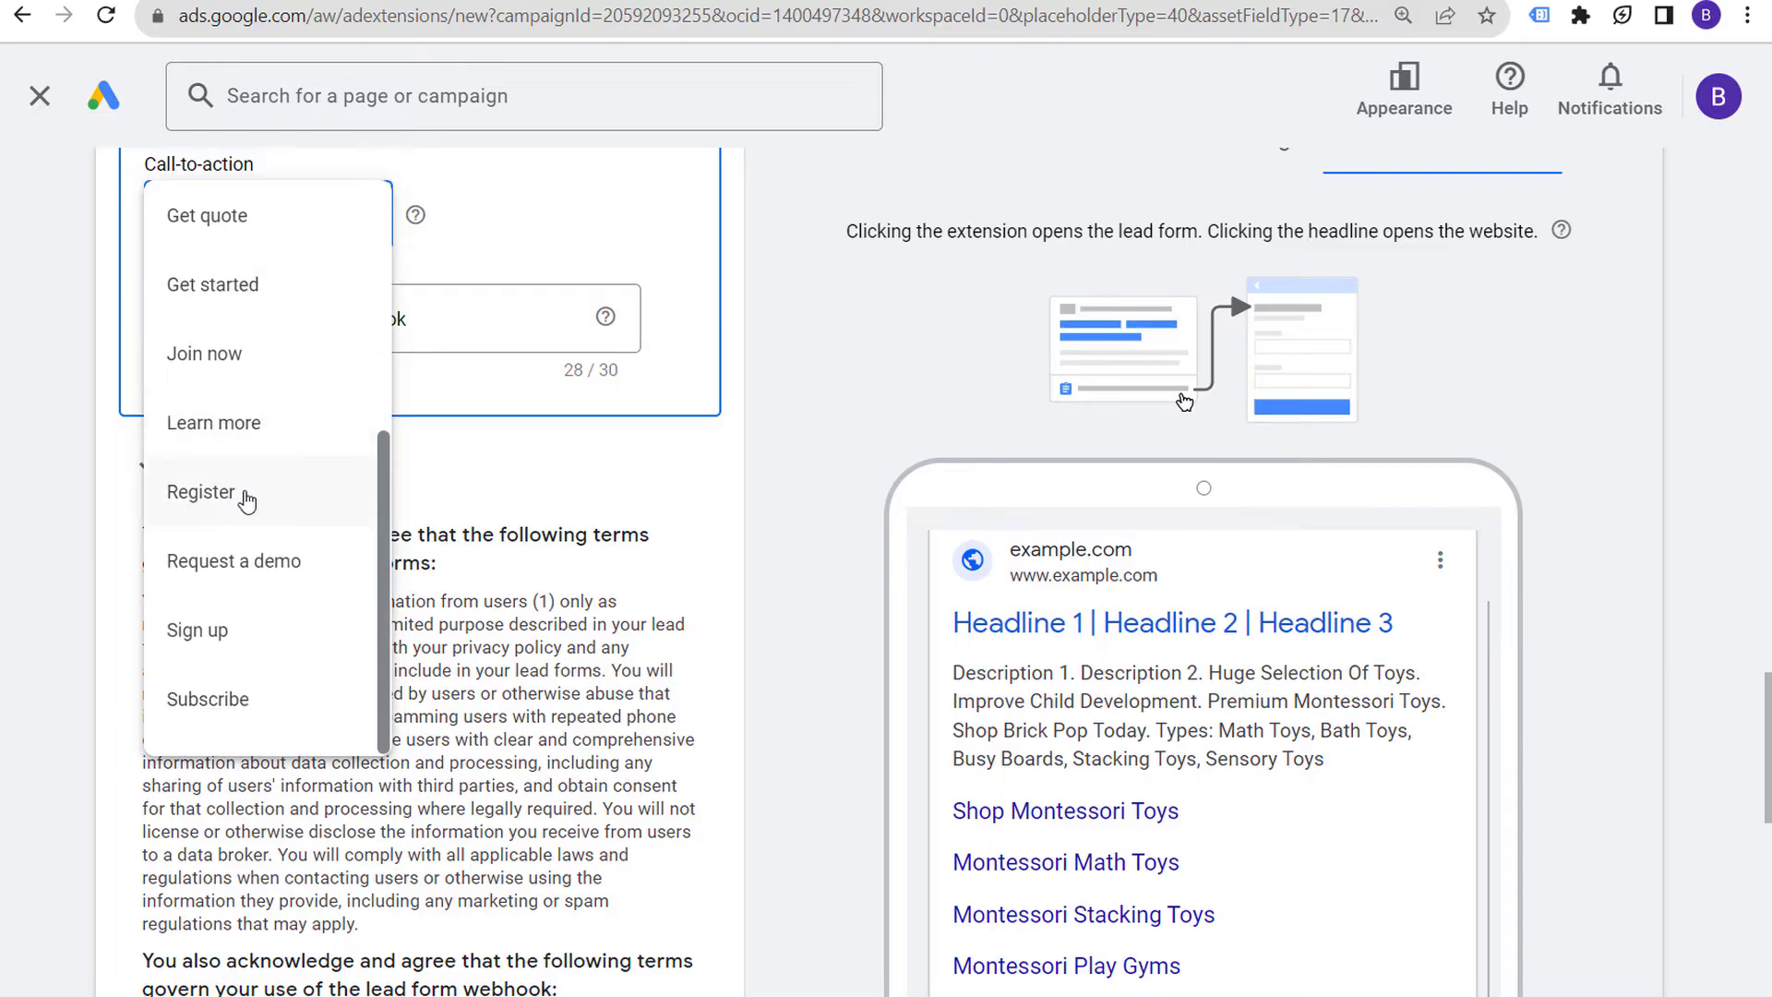
{"action": "left_click", "coordinate": [480, 343]}
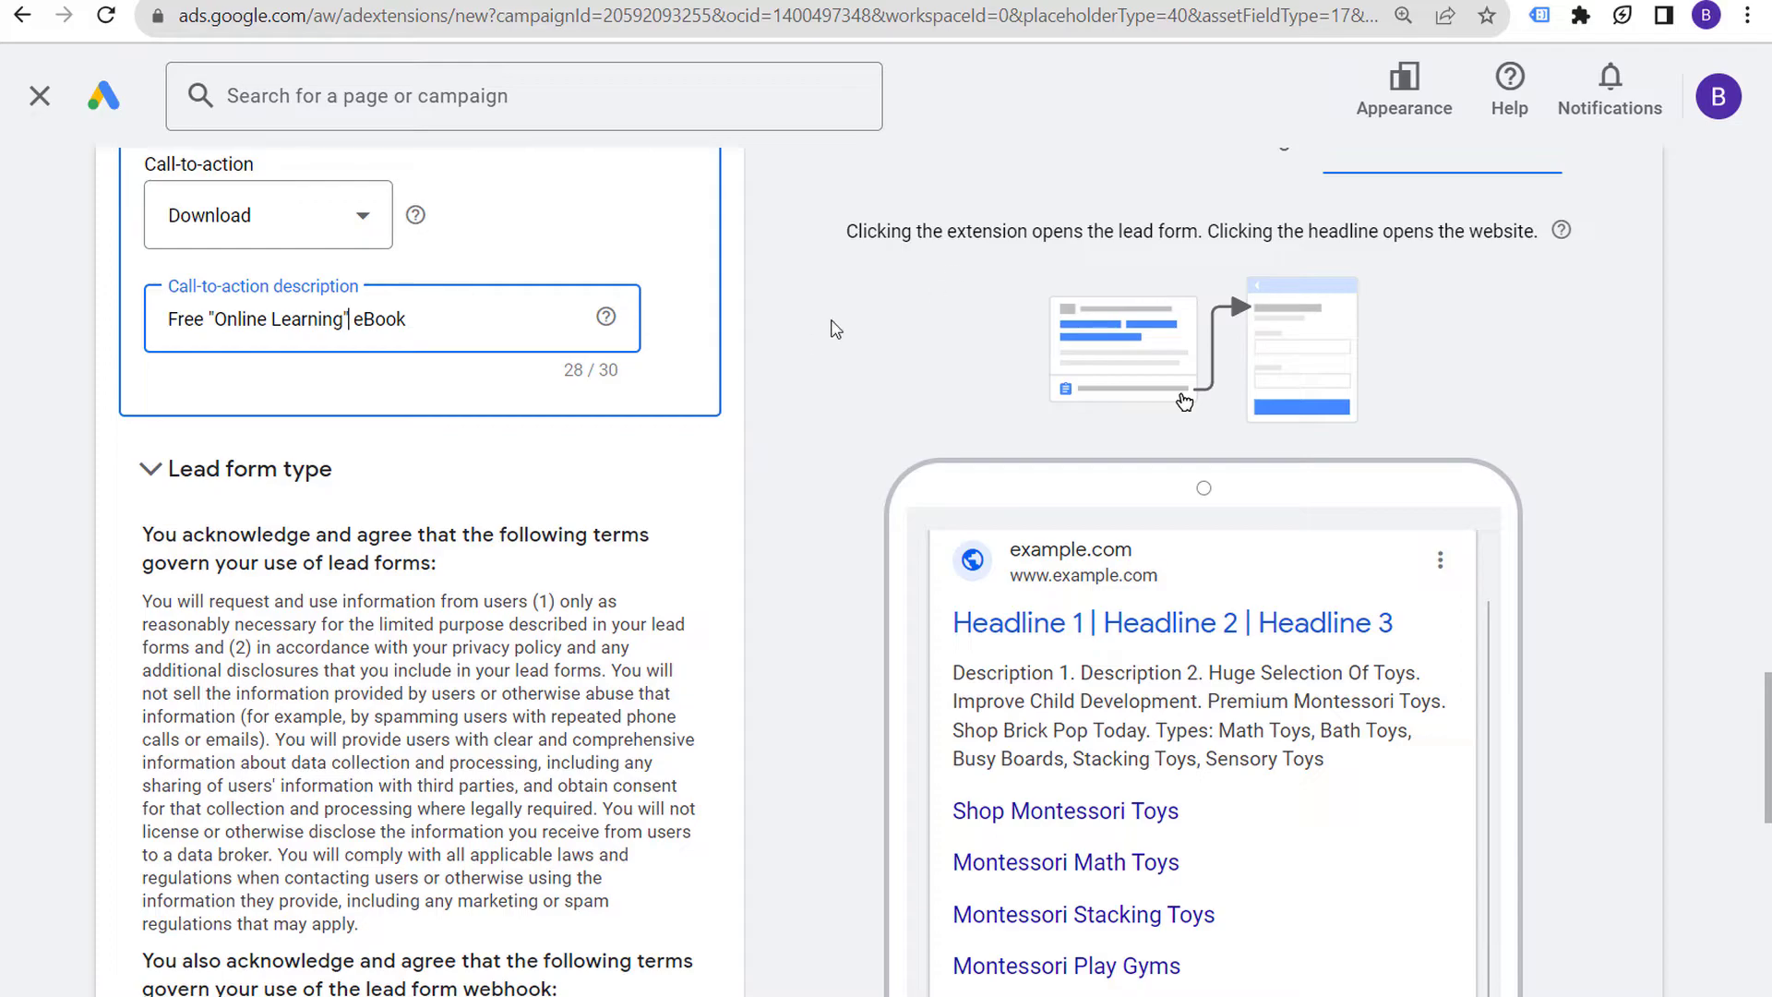
{"action": "scroll", "coordinate": [858, 683], "scroll_direction": "down", "scroll_amount": 5}
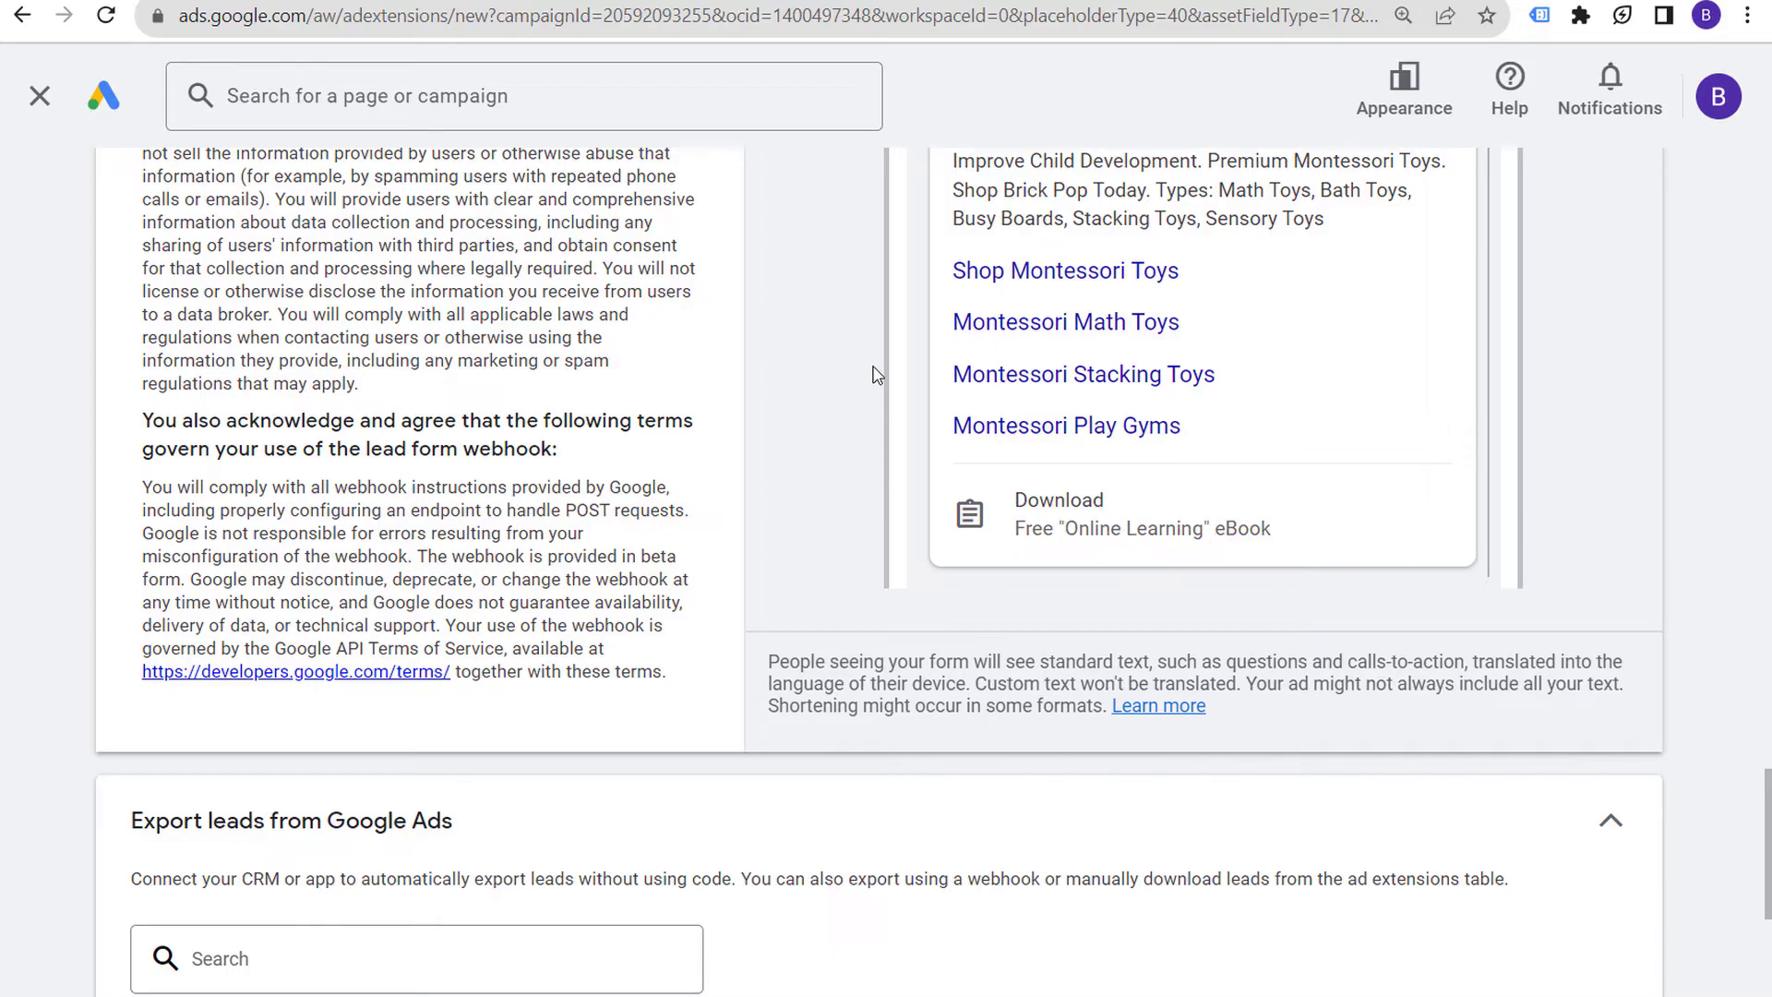
{"action": "scroll", "coordinate": [824, 371], "scroll_direction": "up", "scroll_amount": 5}
{"action": "scroll", "coordinate": [820, 610], "scroll_direction": "down", "scroll_amount": 5}
{"action": "scroll", "coordinate": [771, 348], "scroll_direction": "up", "scroll_amount": 5}
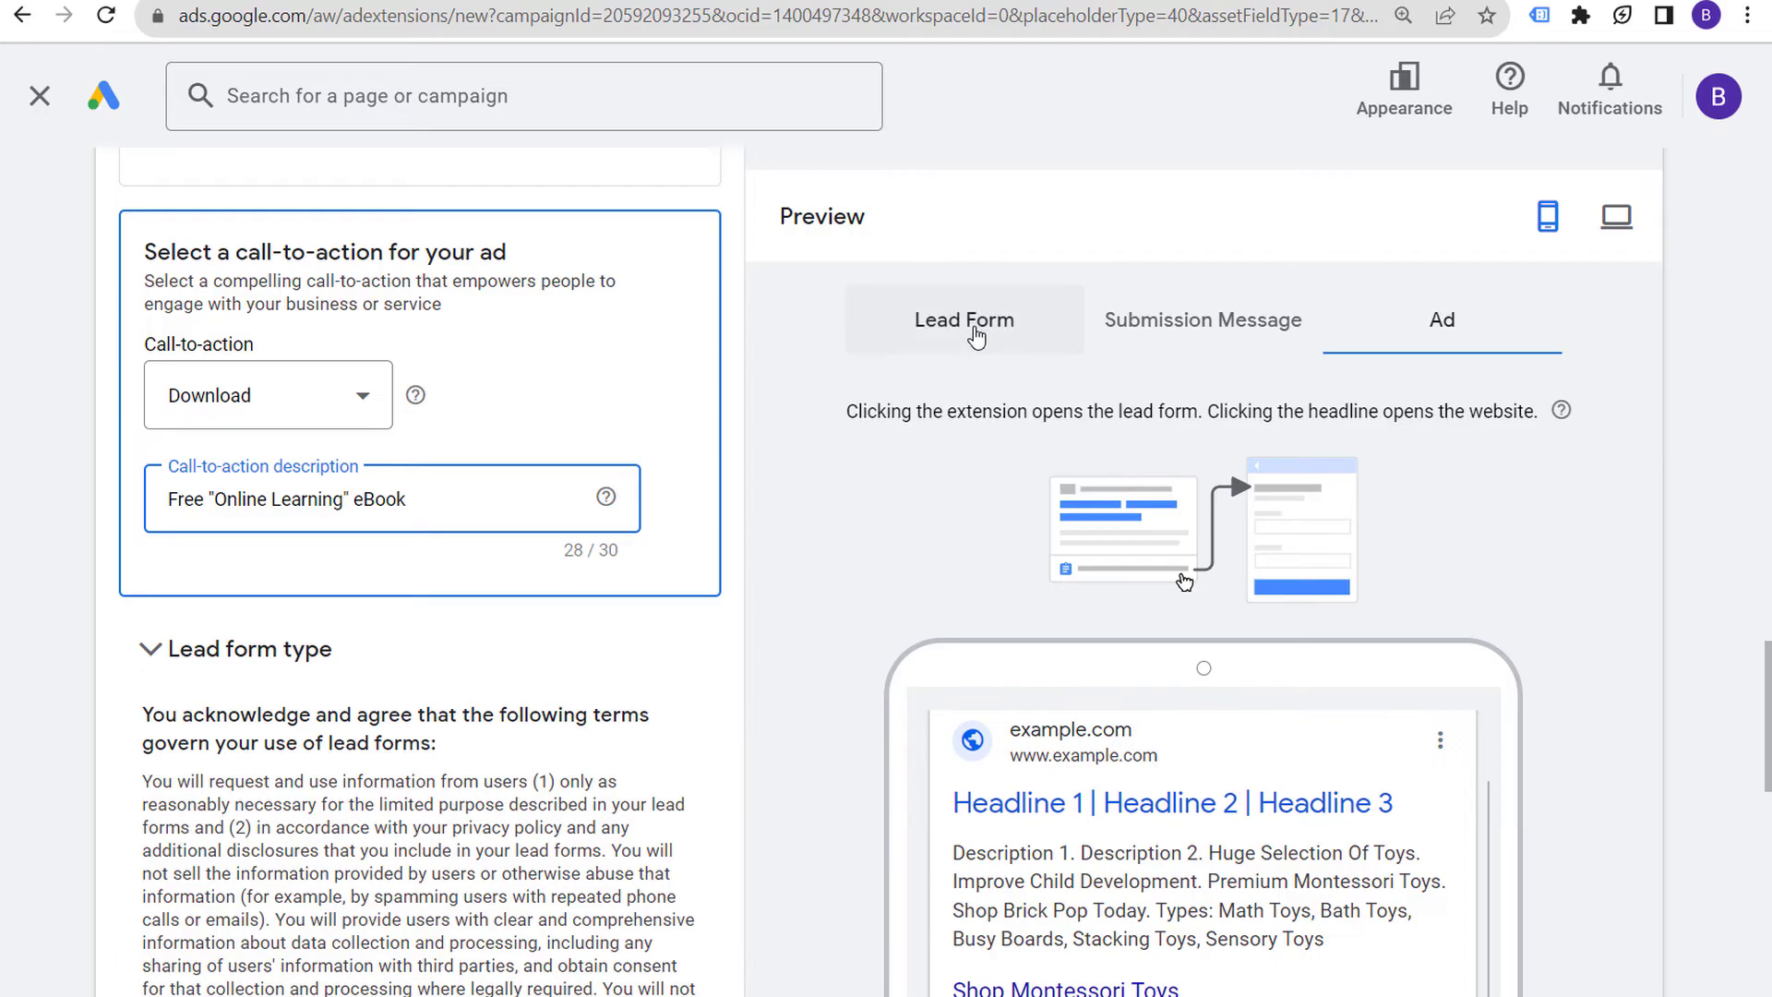
Review the lead form preview, comparing its description and the name and email fields with the form settings
{"action": "left_click", "coordinate": [967, 334]}
{"action": "scroll", "coordinate": [892, 450], "scroll_direction": "up", "scroll_amount": 10}
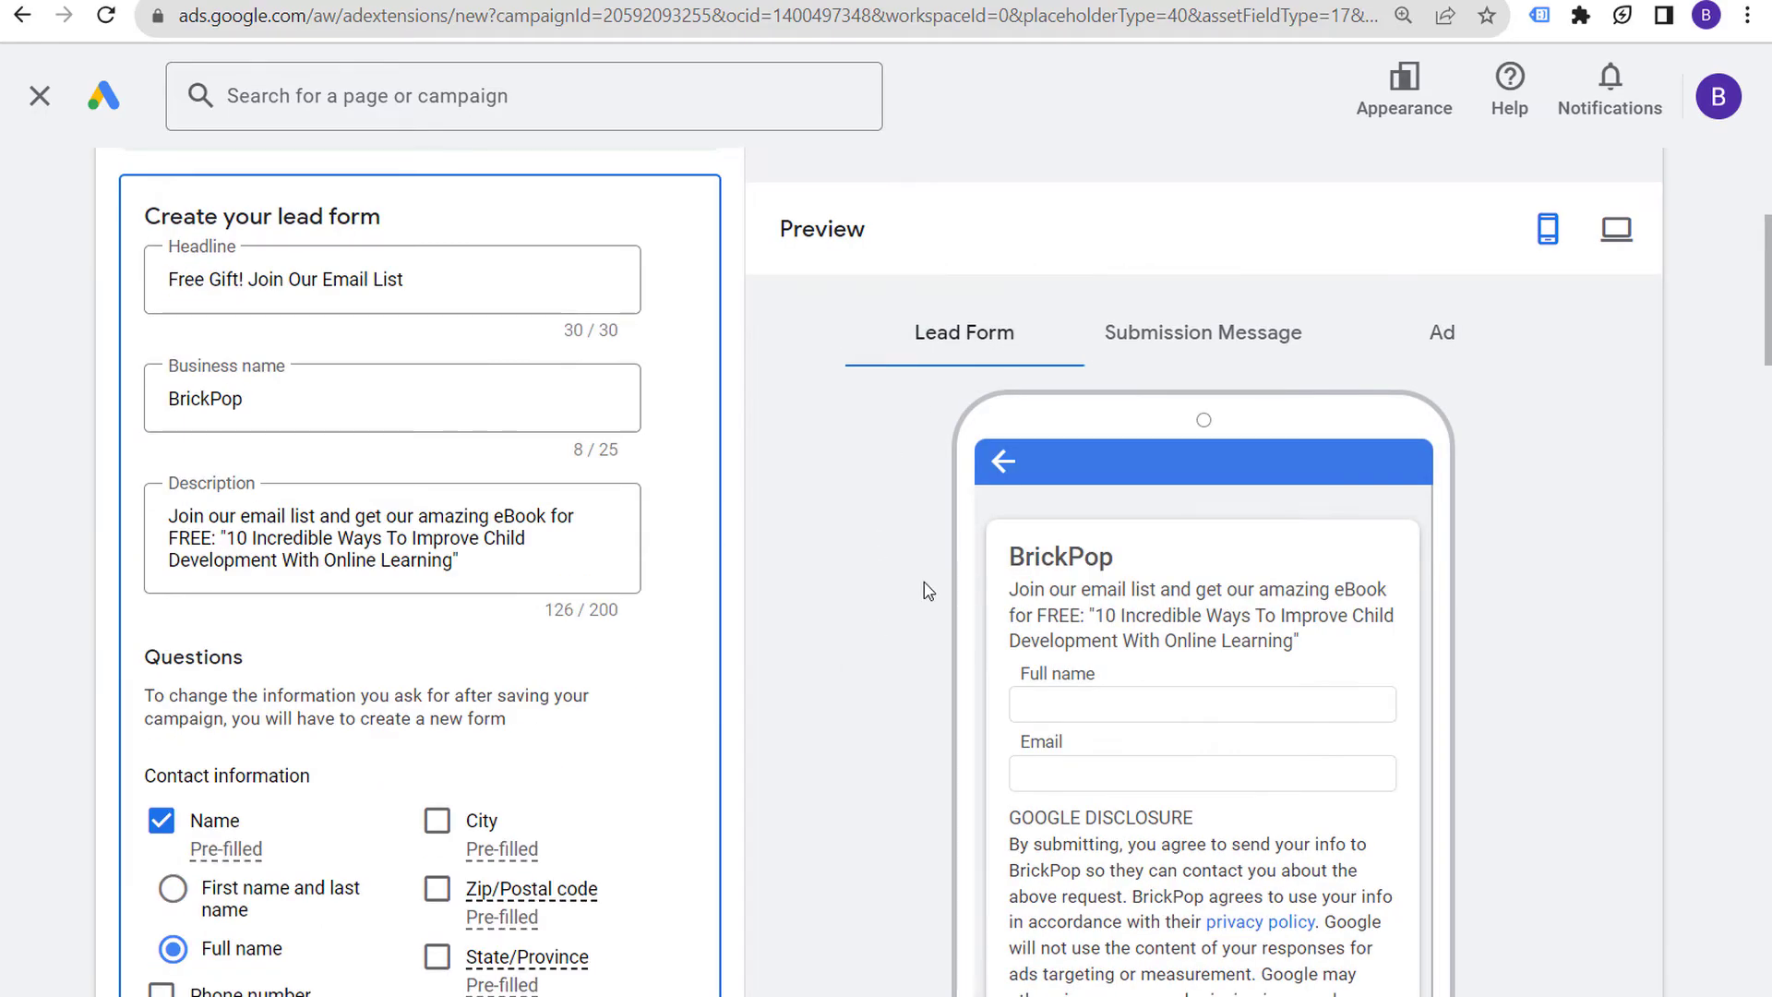
{"action": "left_click_drag", "start_coordinate": [1122, 591], "coordinate": [1164, 641]}
{"action": "left_click", "coordinate": [1277, 646]}
{"action": "left_click", "coordinate": [1171, 625]}
{"action": "scroll", "coordinate": [1080, 720], "scroll_direction": "down", "scroll_amount": 3}
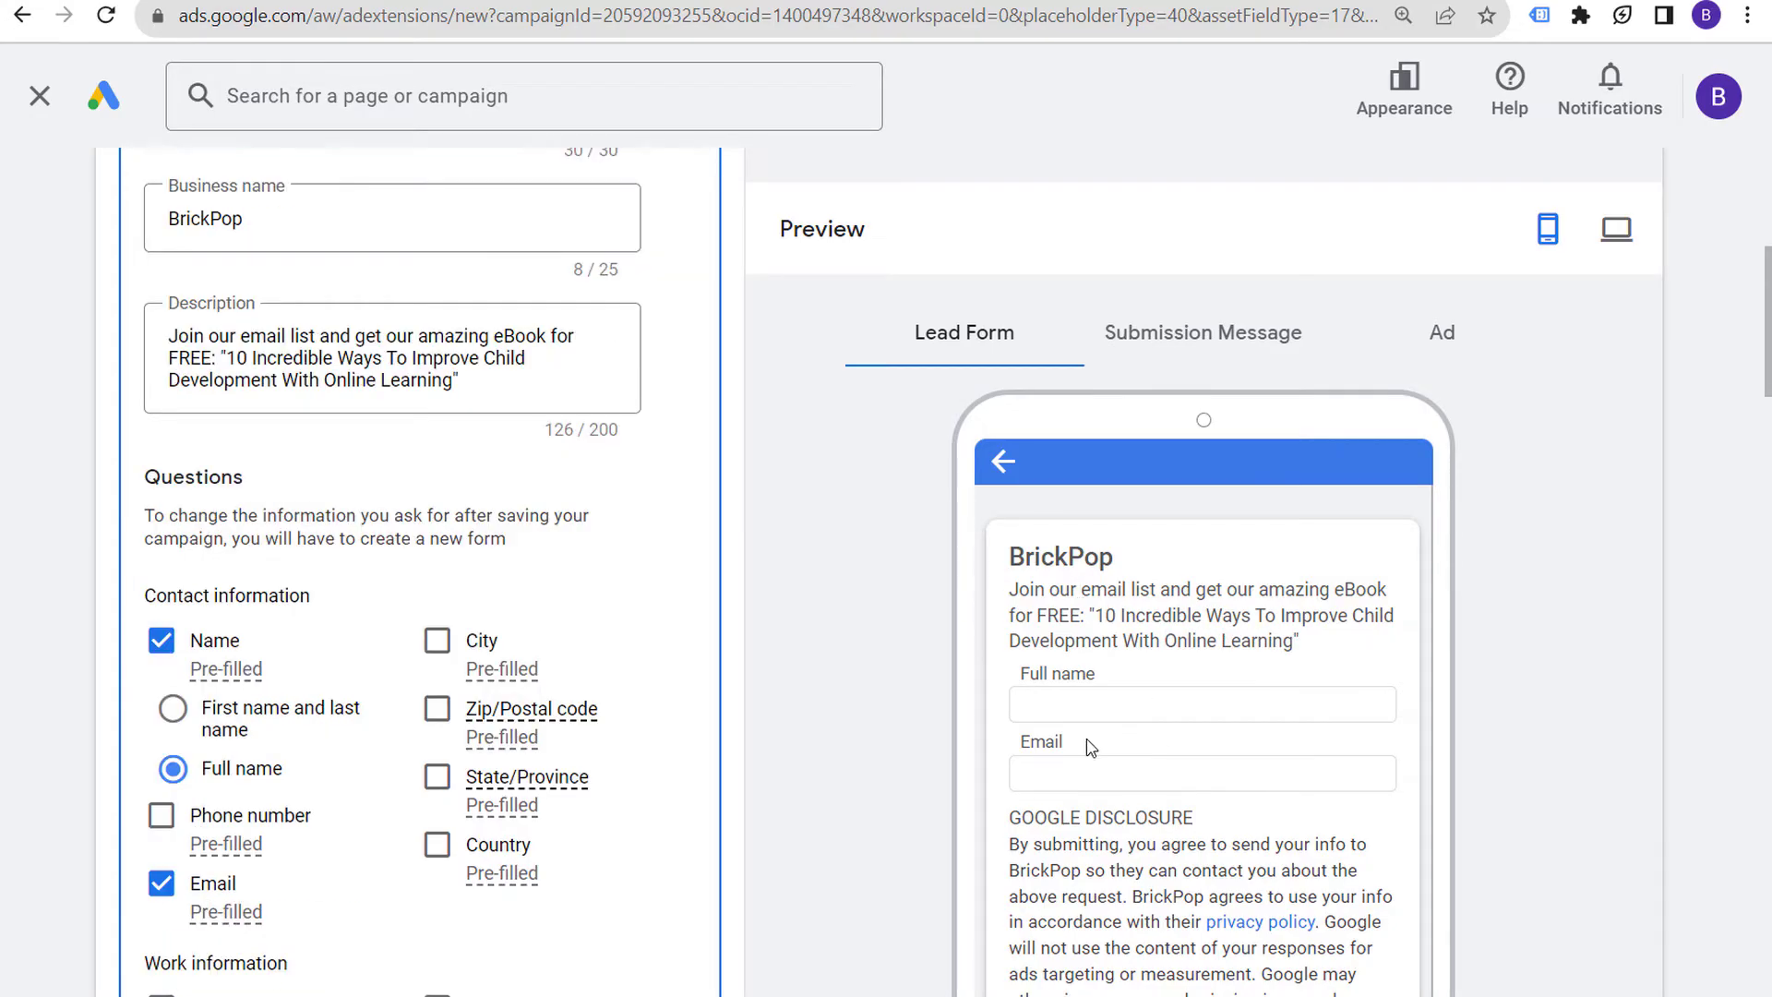
{"action": "scroll", "coordinate": [1227, 890], "scroll_direction": "down", "scroll_amount": 4}
{"action": "scroll", "coordinate": [928, 509], "scroll_direction": "up", "scroll_amount": 8}
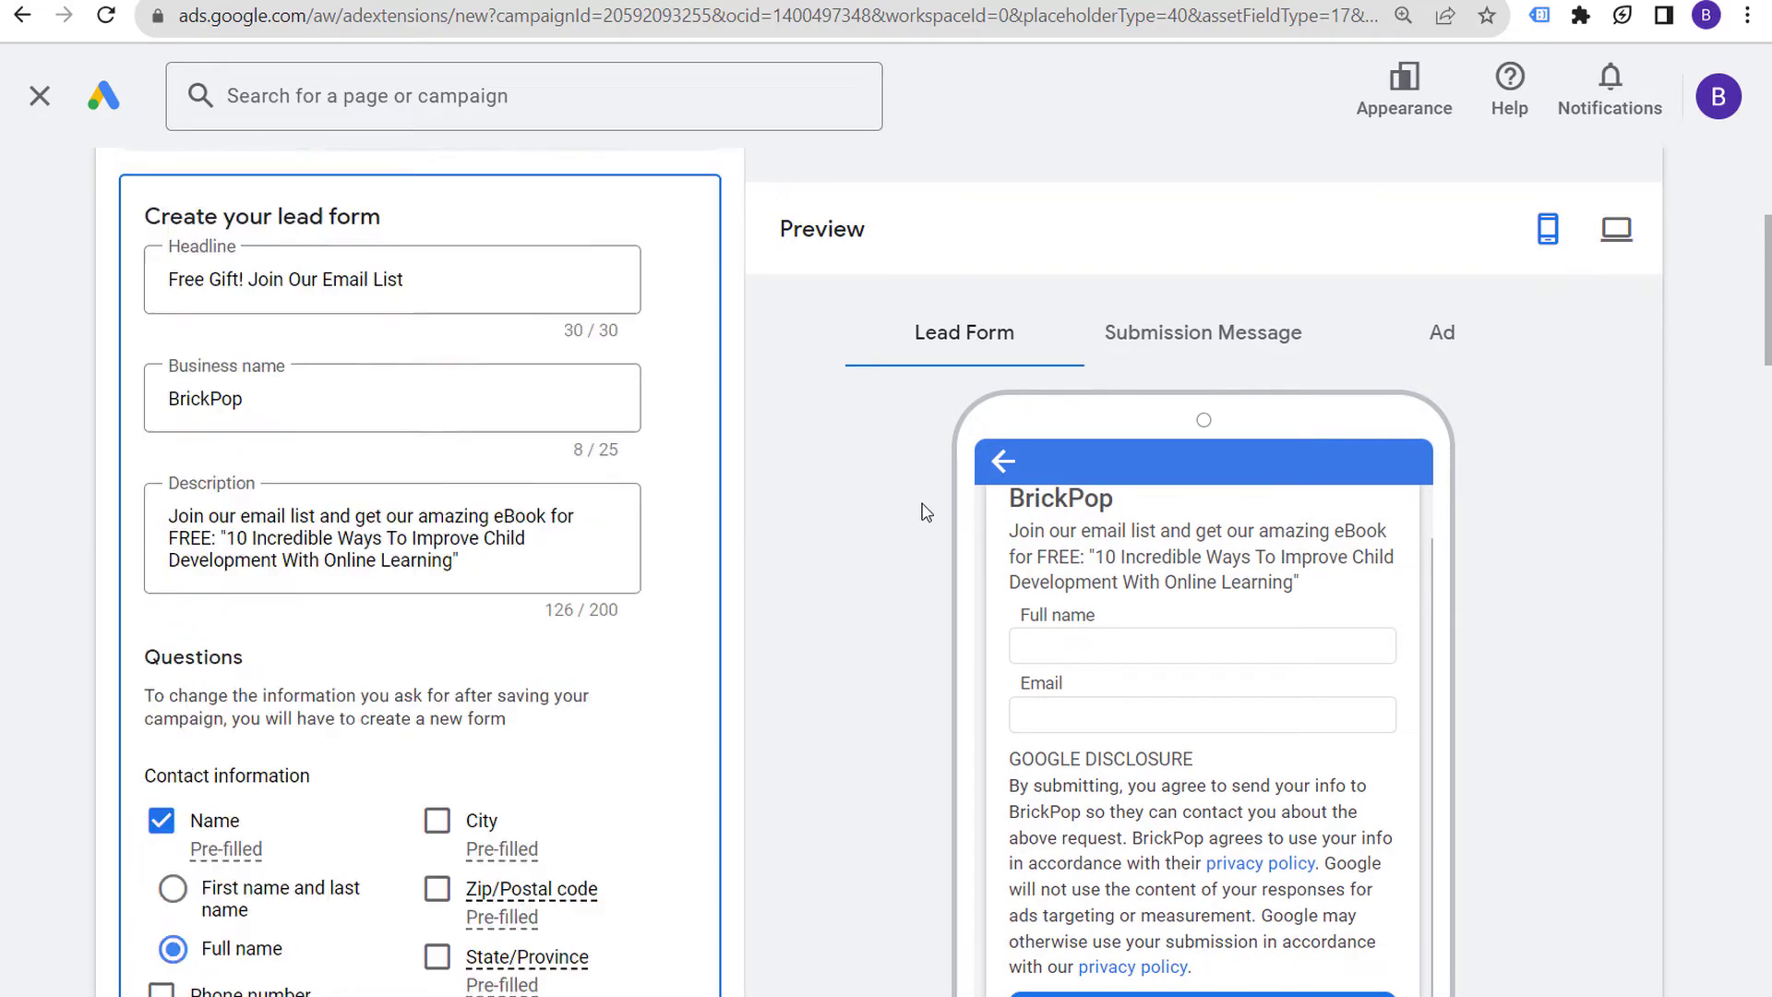
Expand the lead form type settings, compare More volume with More qualified, and choose More volume
{"action": "scroll", "coordinate": [166, 295], "scroll_direction": "up", "scroll_amount": 2}
{"action": "scroll", "coordinate": [668, 543], "scroll_direction": "down", "scroll_amount": 15}
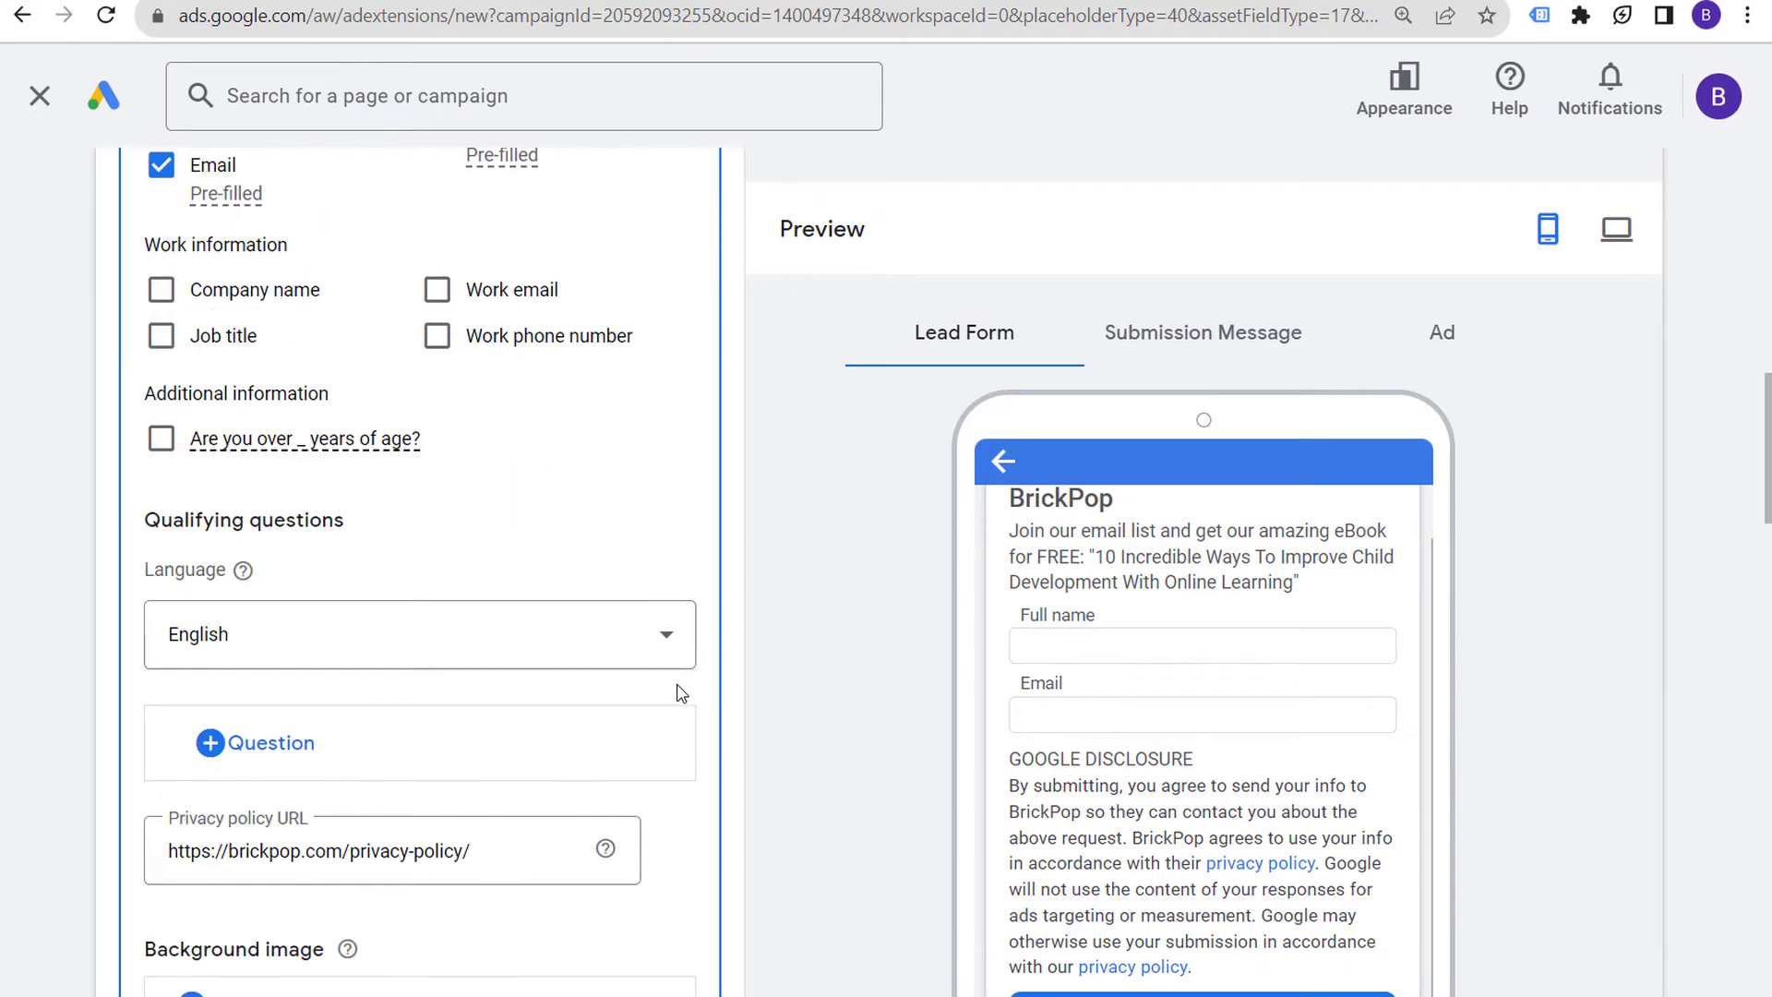
{"action": "scroll", "coordinate": [674, 680], "scroll_direction": "down", "scroll_amount": 8}
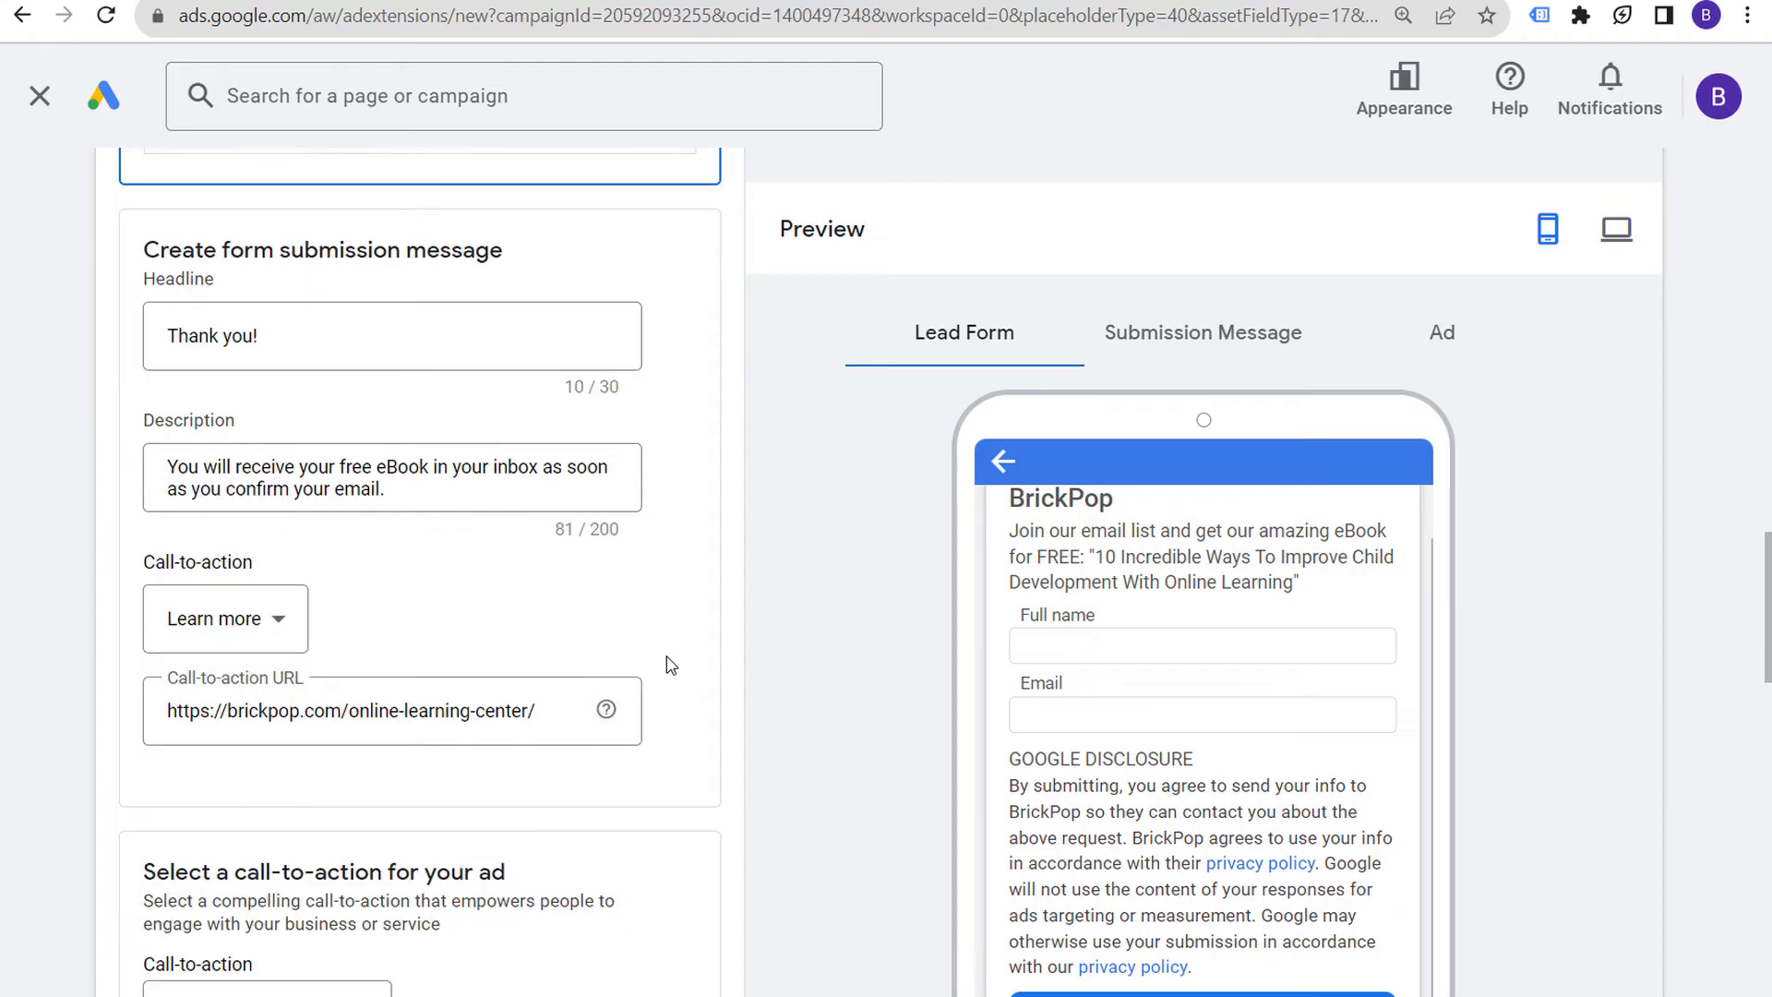
{"action": "scroll", "coordinate": [563, 530], "scroll_direction": "down", "scroll_amount": 4}
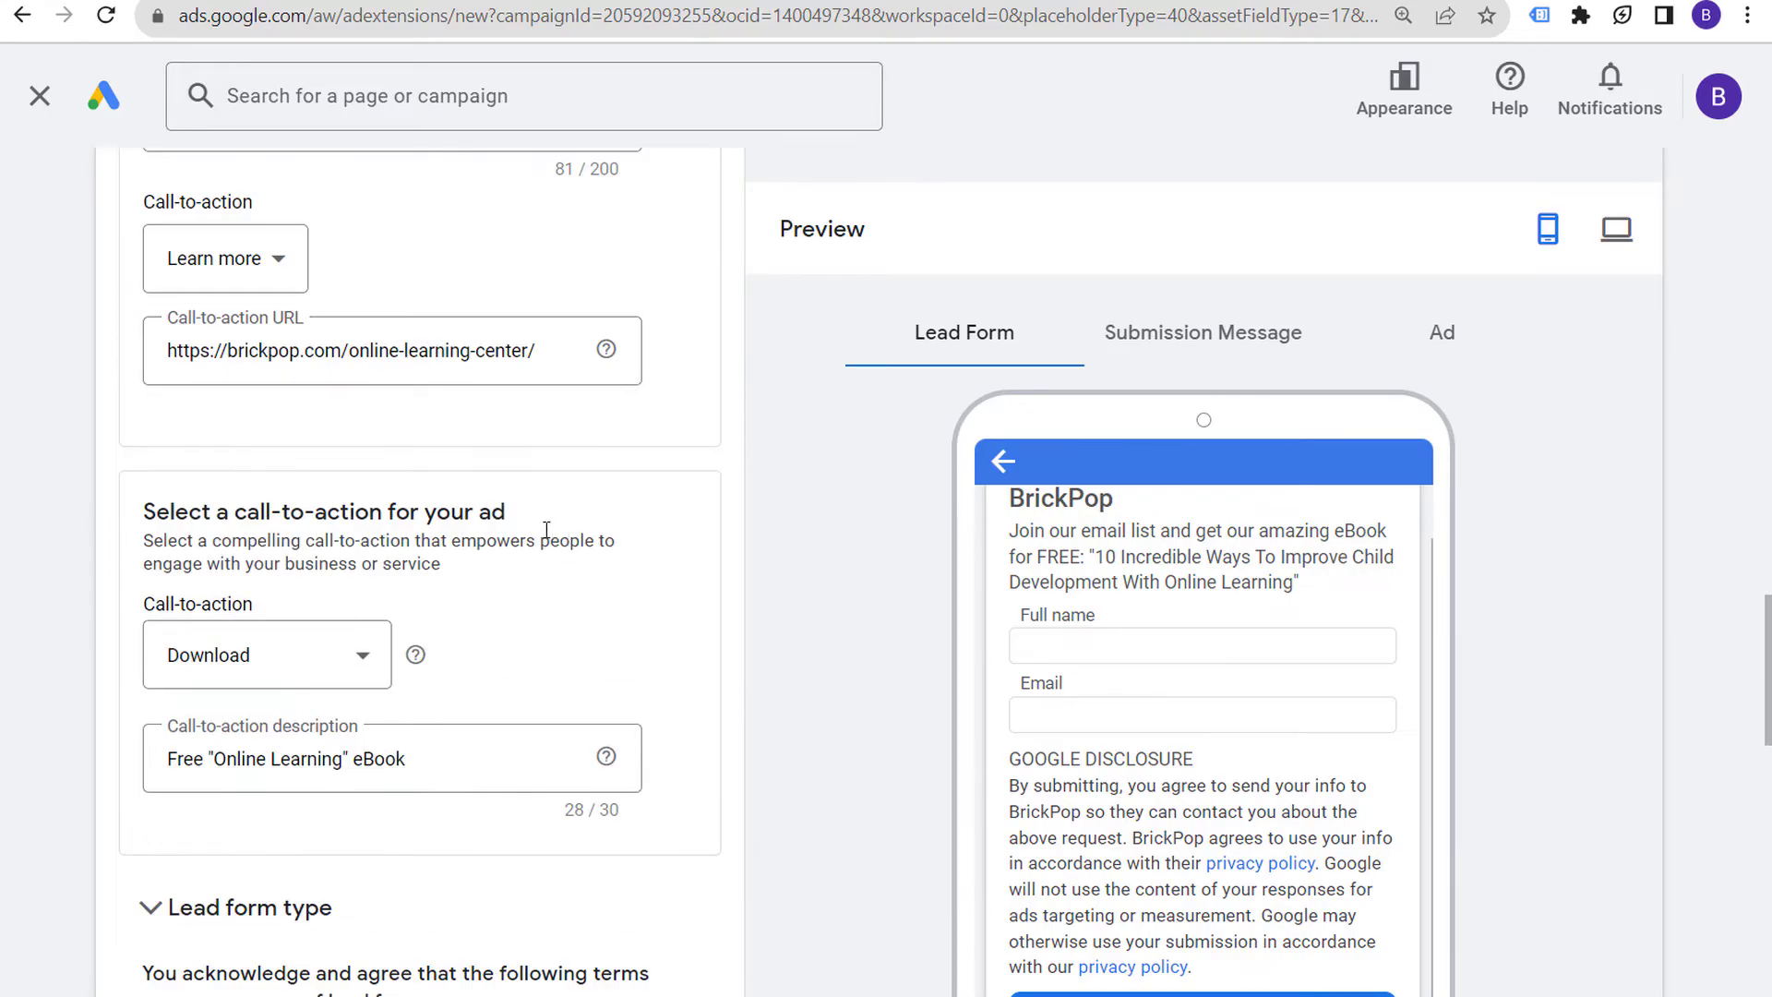
{"action": "scroll", "coordinate": [446, 512], "scroll_direction": "down", "scroll_amount": 6}
{"action": "left_click", "coordinate": [257, 371]}
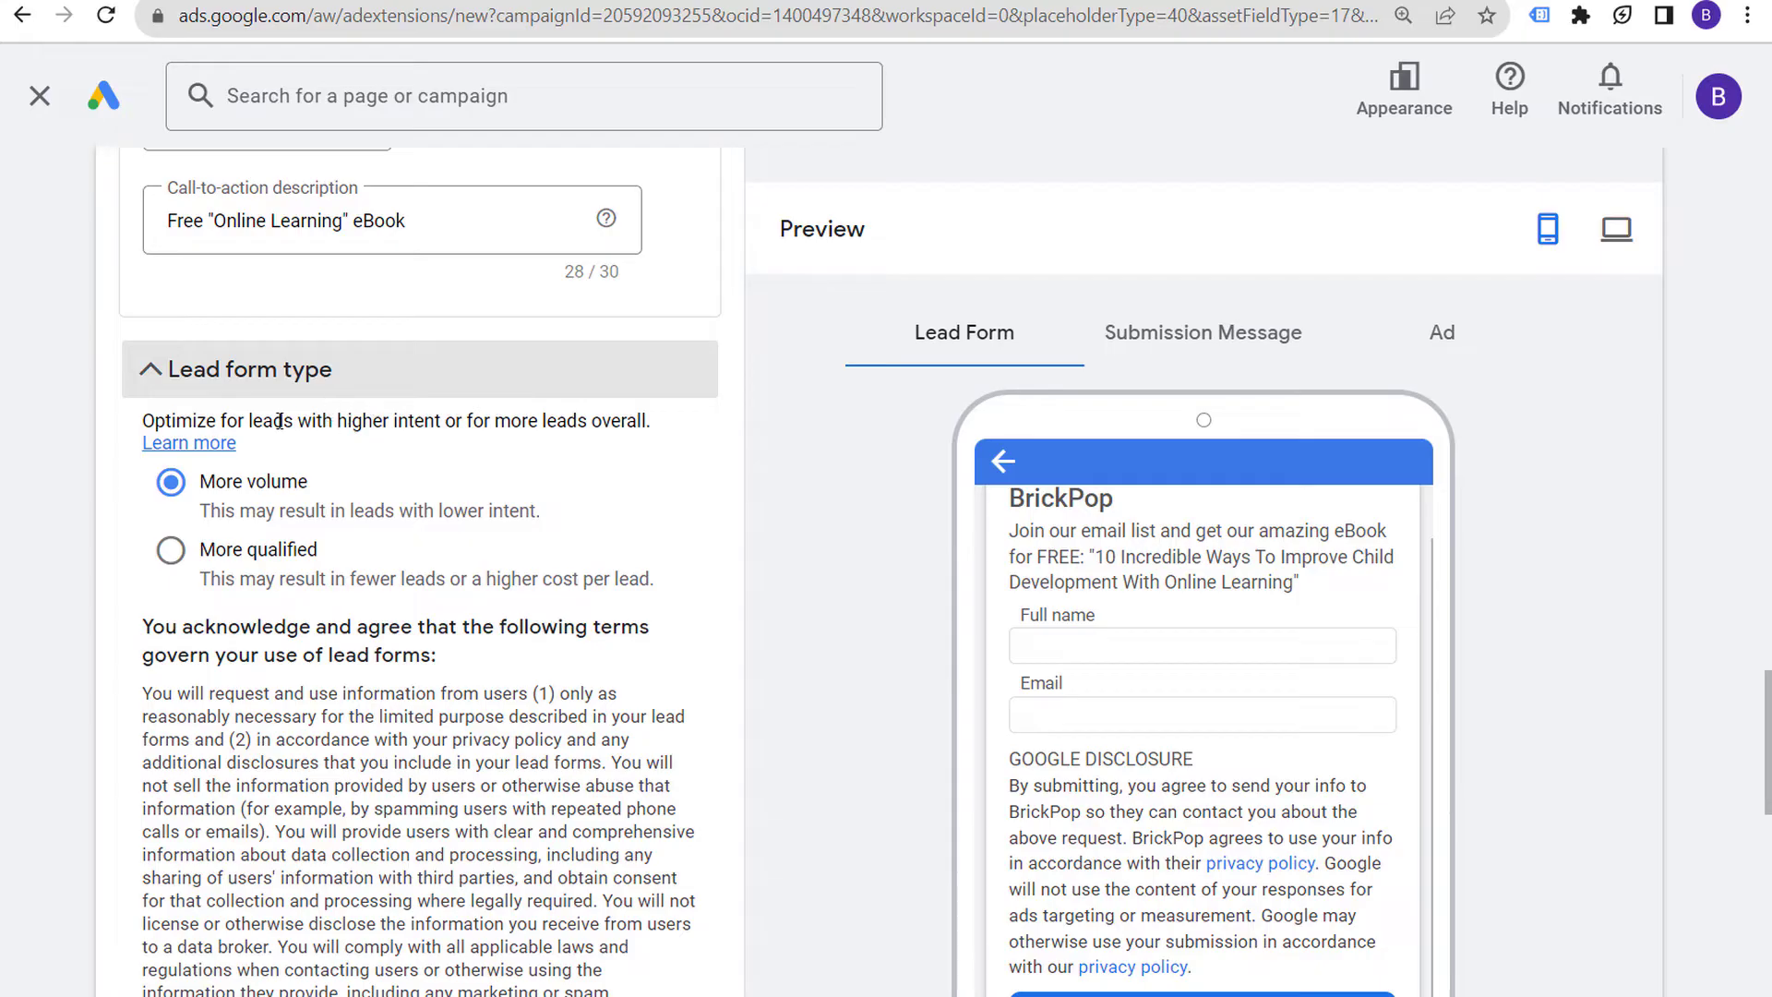
{"action": "left_click_drag", "start_coordinate": [263, 421], "coordinate": [401, 413]}
{"action": "left_click", "coordinate": [497, 421]}
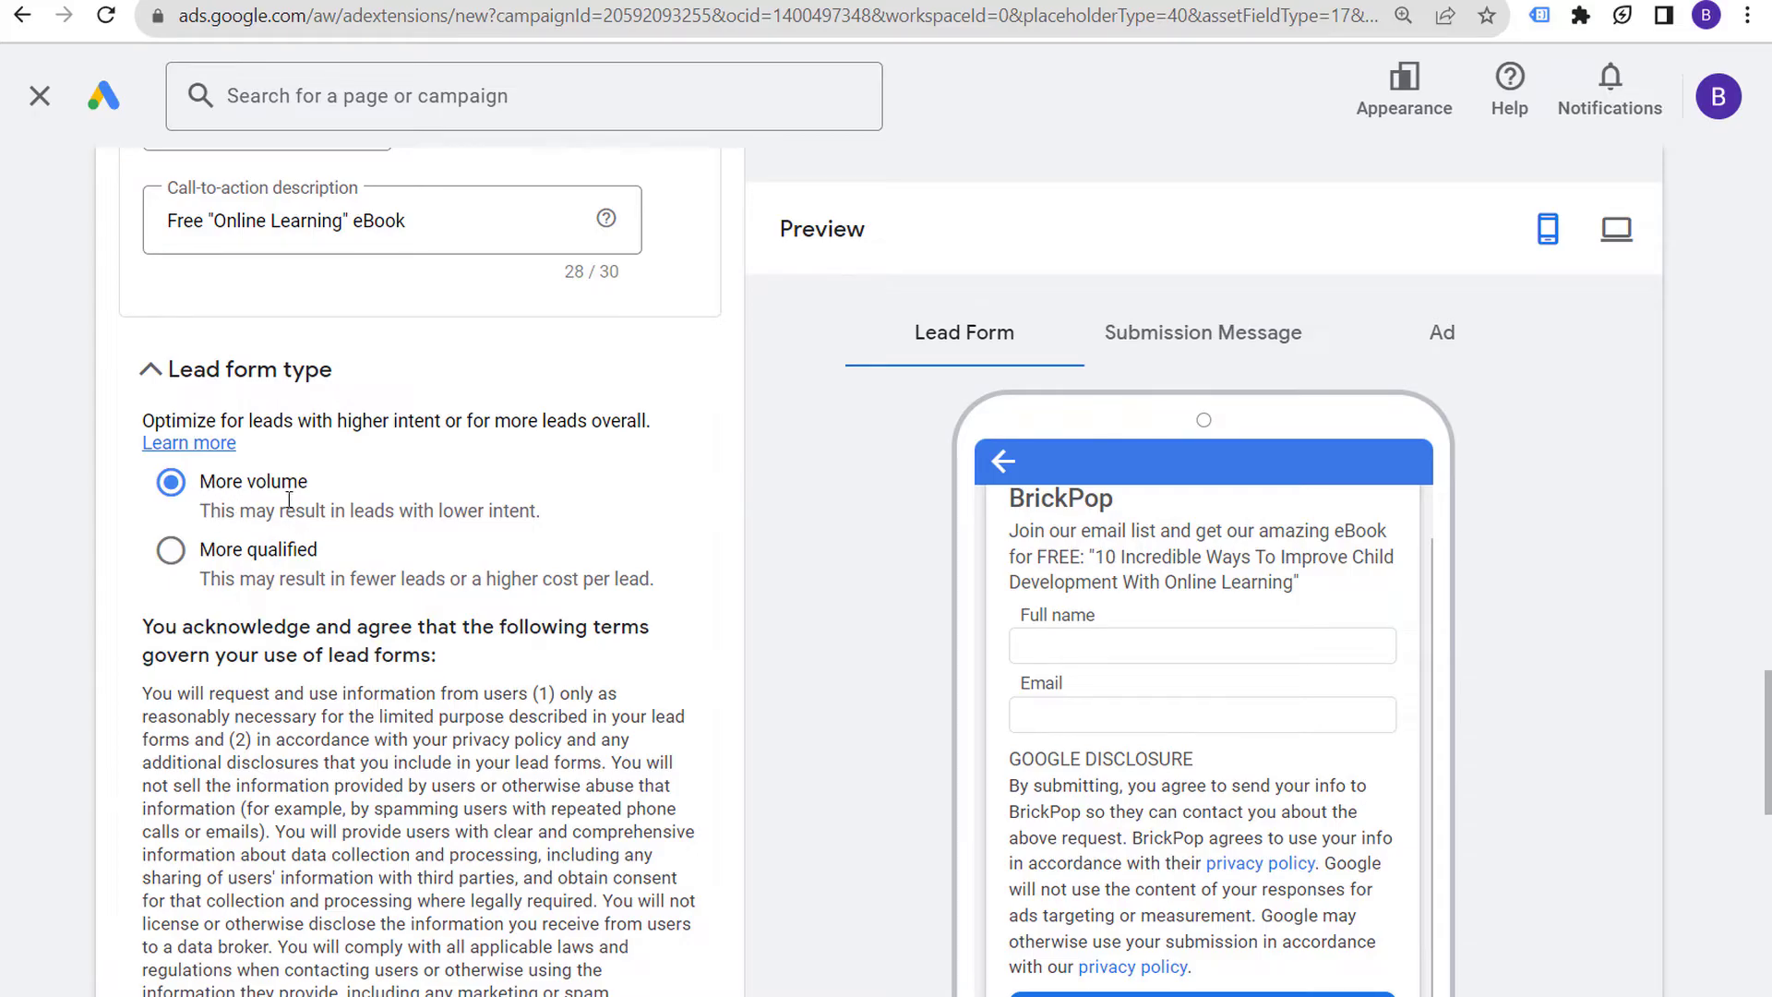
{"action": "left_click", "coordinate": [173, 555]}
{"action": "left_click", "coordinate": [170, 484]}
Review the contact questions, qualifying questions, privacy policy URL, submission message, call-to-action, lead form type and terms of the lead form
{"action": "scroll", "coordinate": [660, 582], "scroll_direction": "up", "scroll_amount": 13}
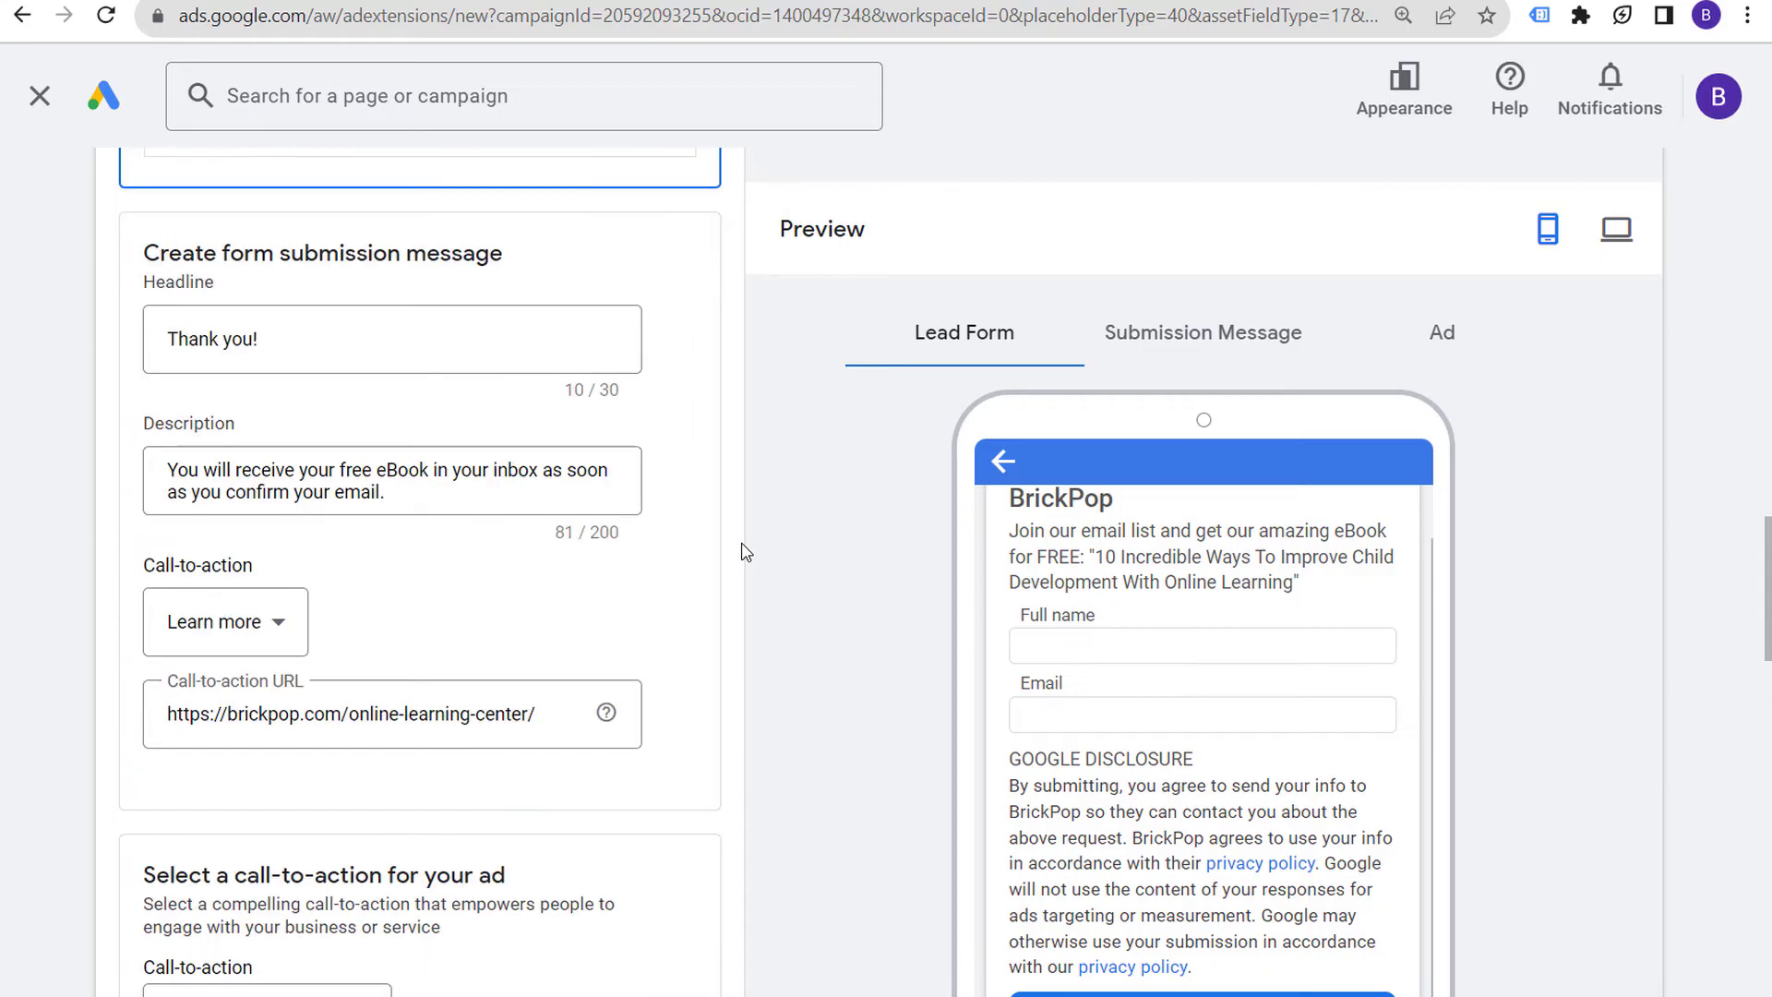
{"action": "scroll", "coordinate": [748, 553], "scroll_direction": "up", "scroll_amount": 7}
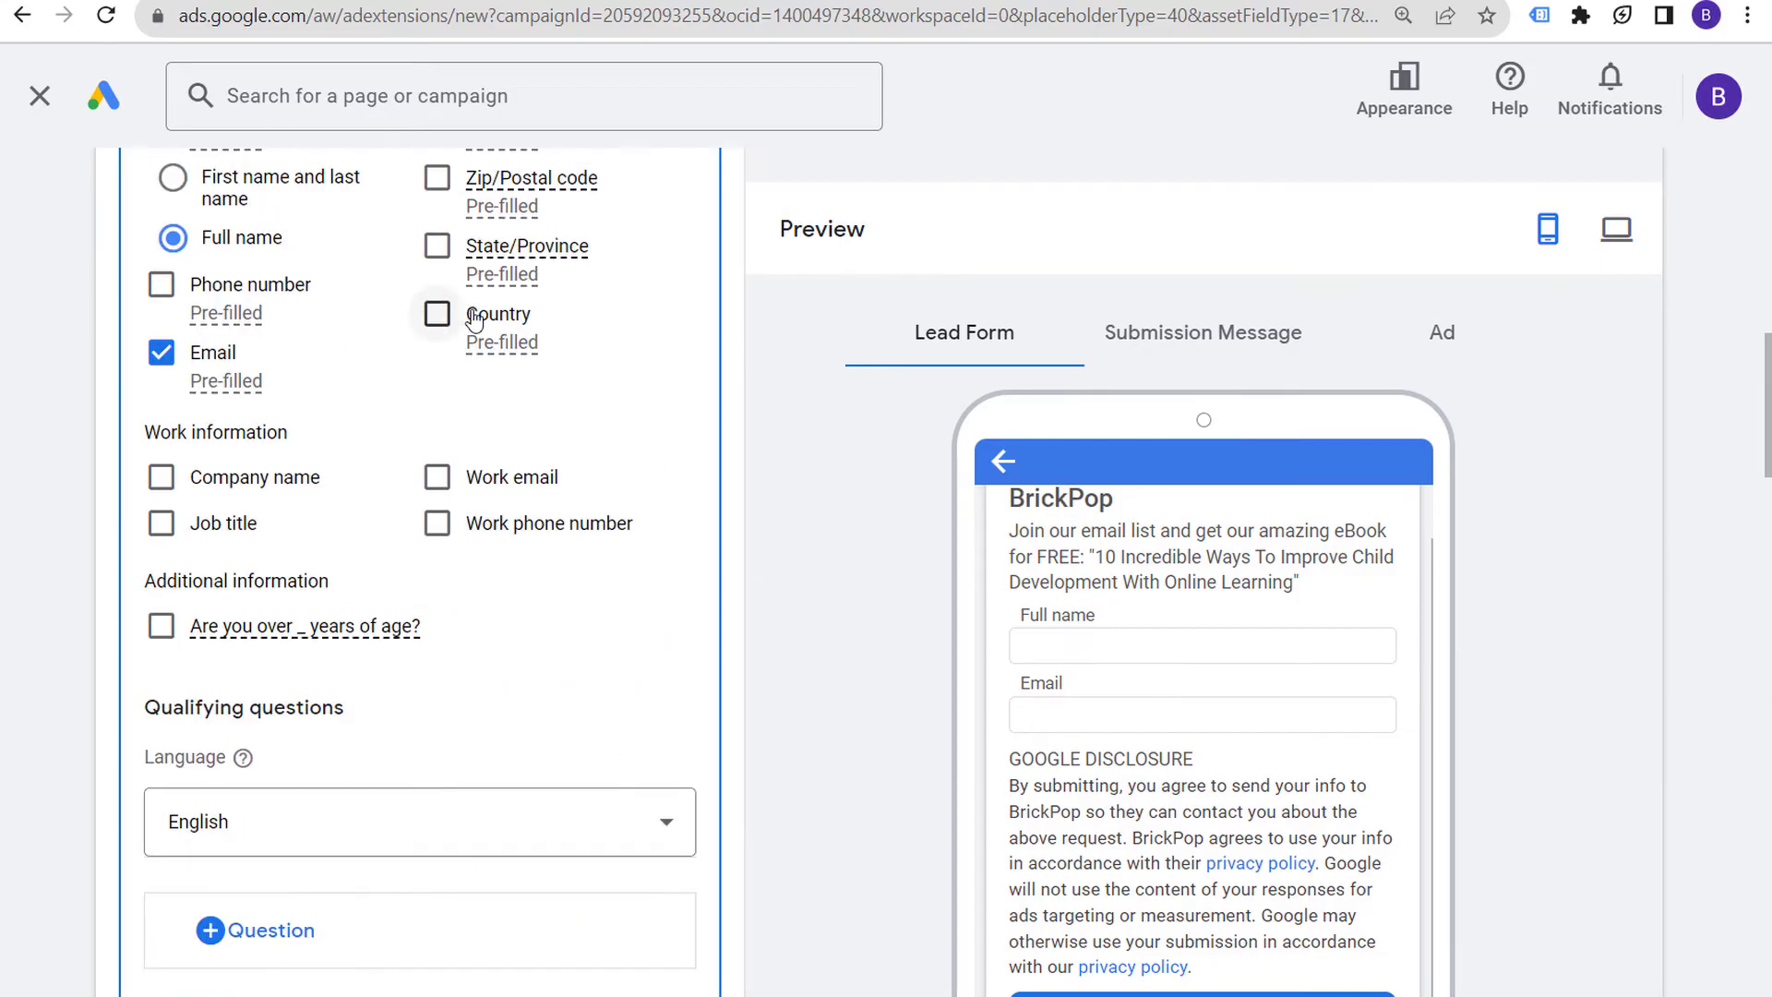
{"action": "scroll", "coordinate": [1021, 642], "scroll_direction": "up", "scroll_amount": 1}
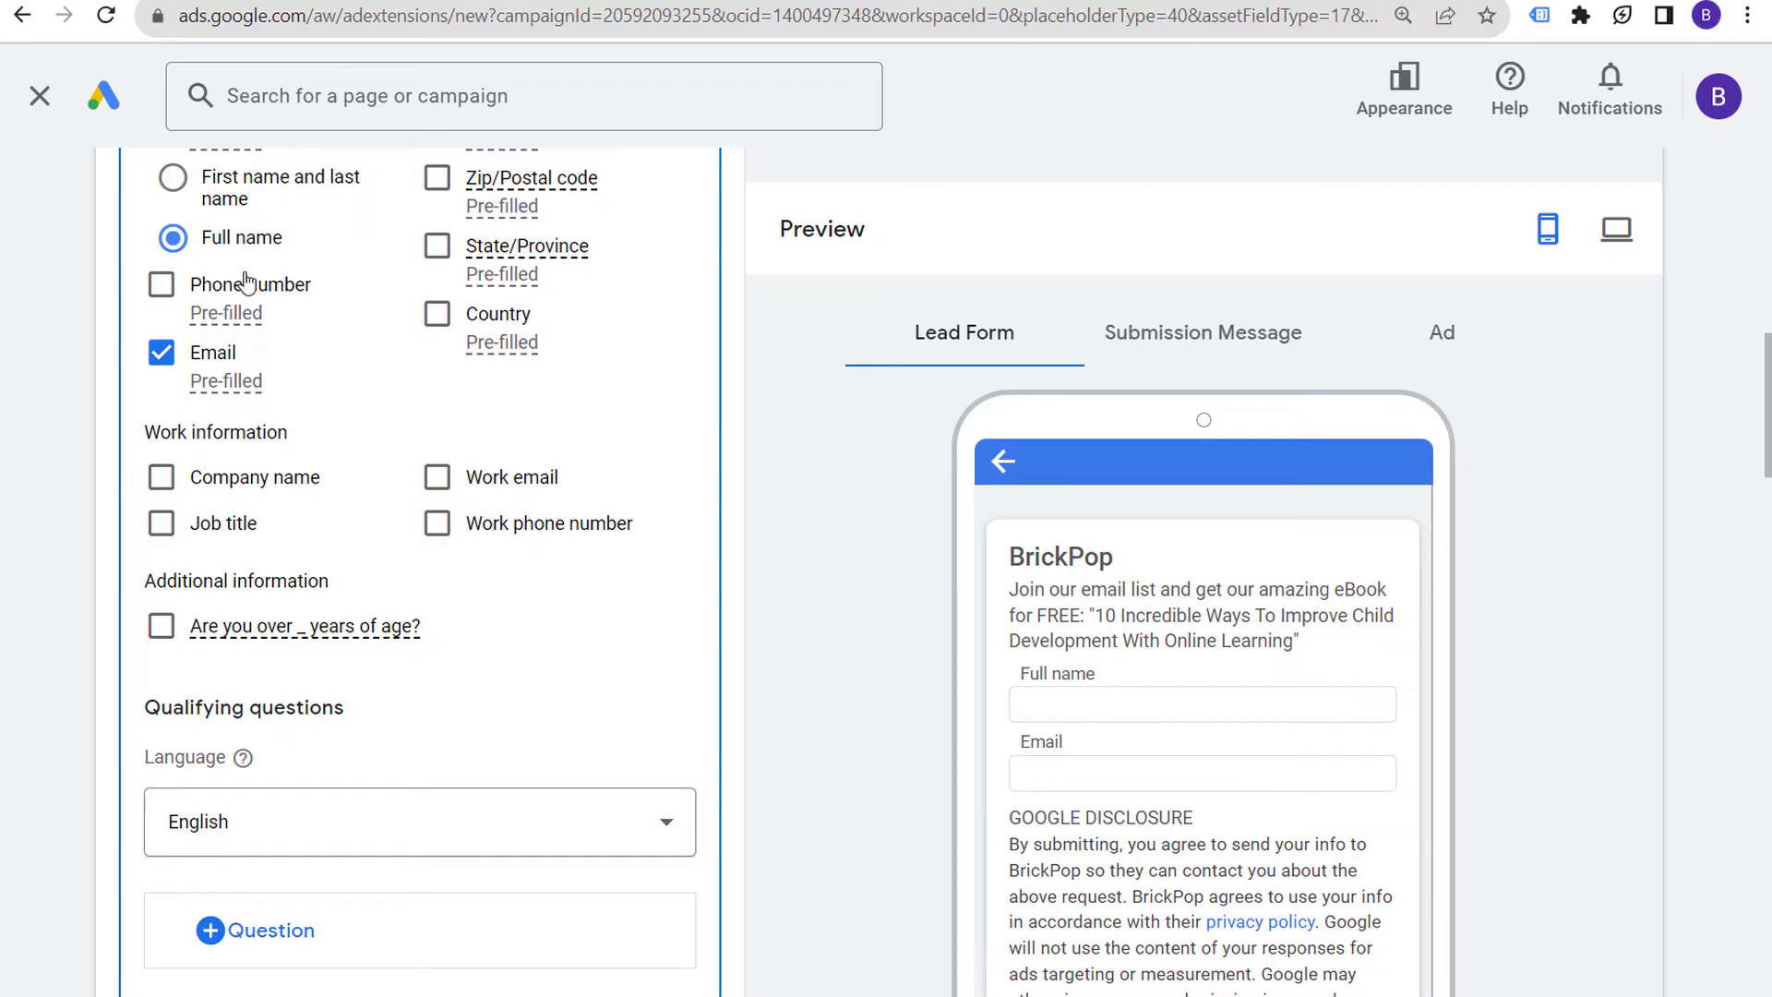
{"action": "scroll", "coordinate": [675, 469], "scroll_direction": "up", "scroll_amount": 2}
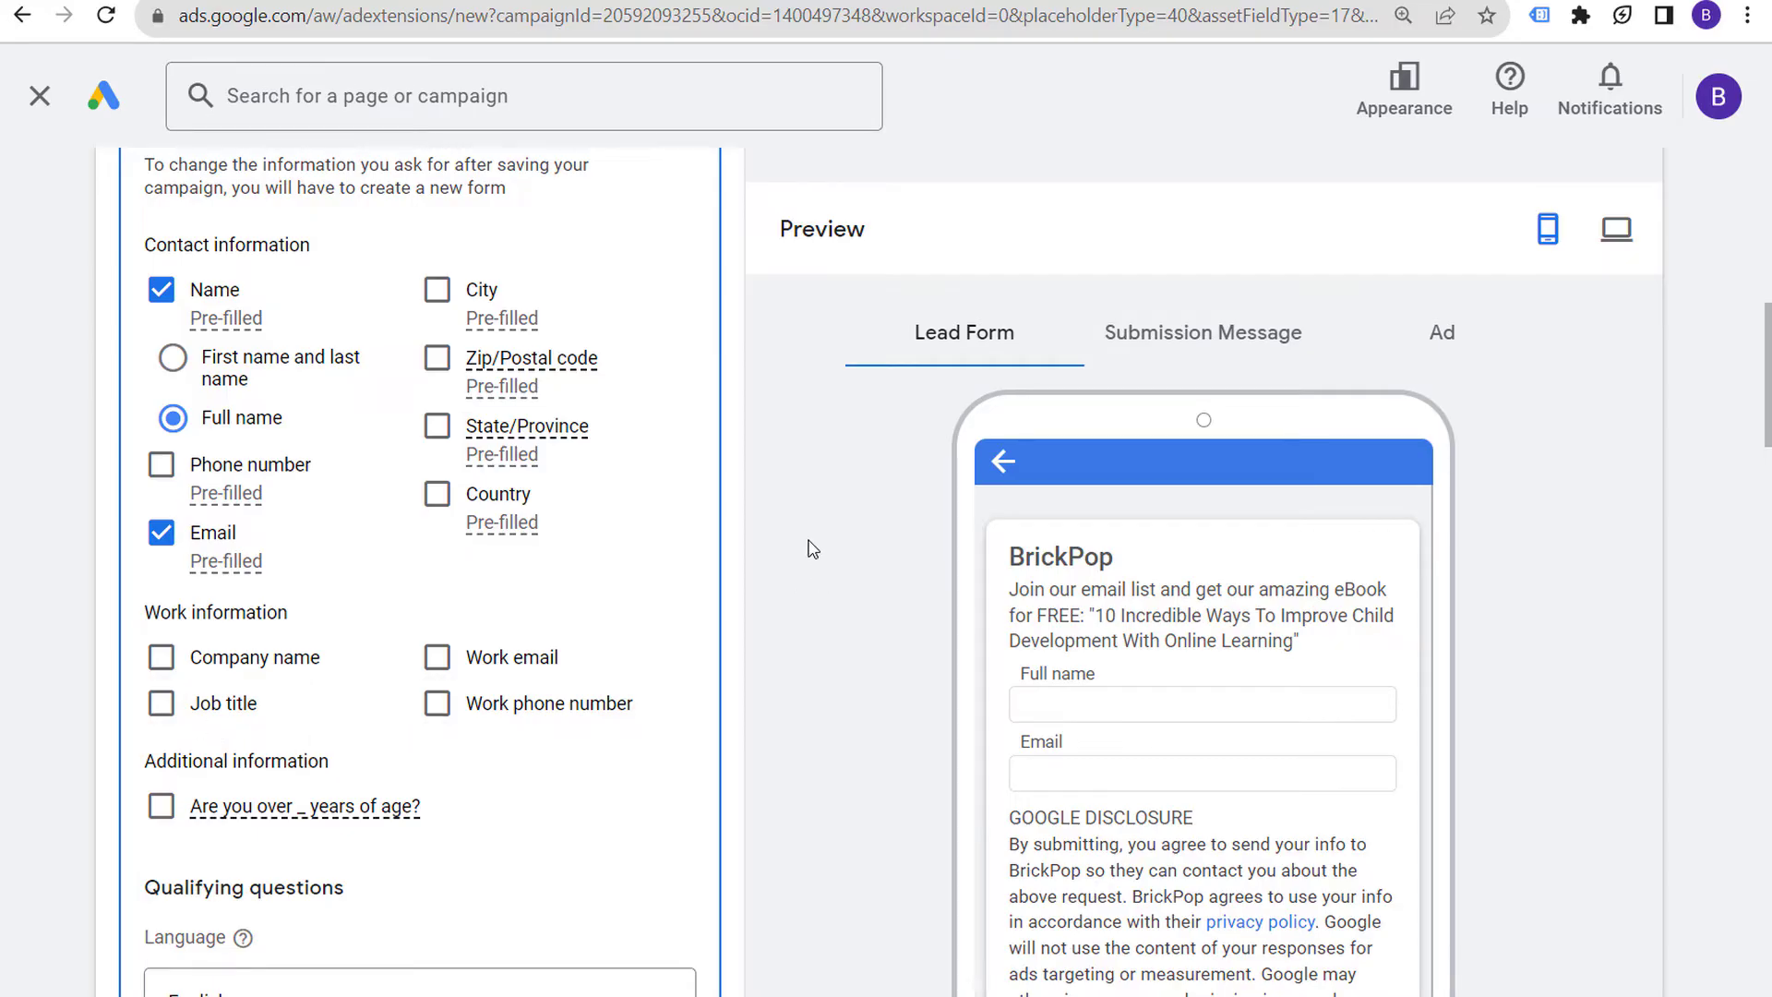
{"action": "scroll", "coordinate": [808, 555], "scroll_direction": "down", "scroll_amount": 5}
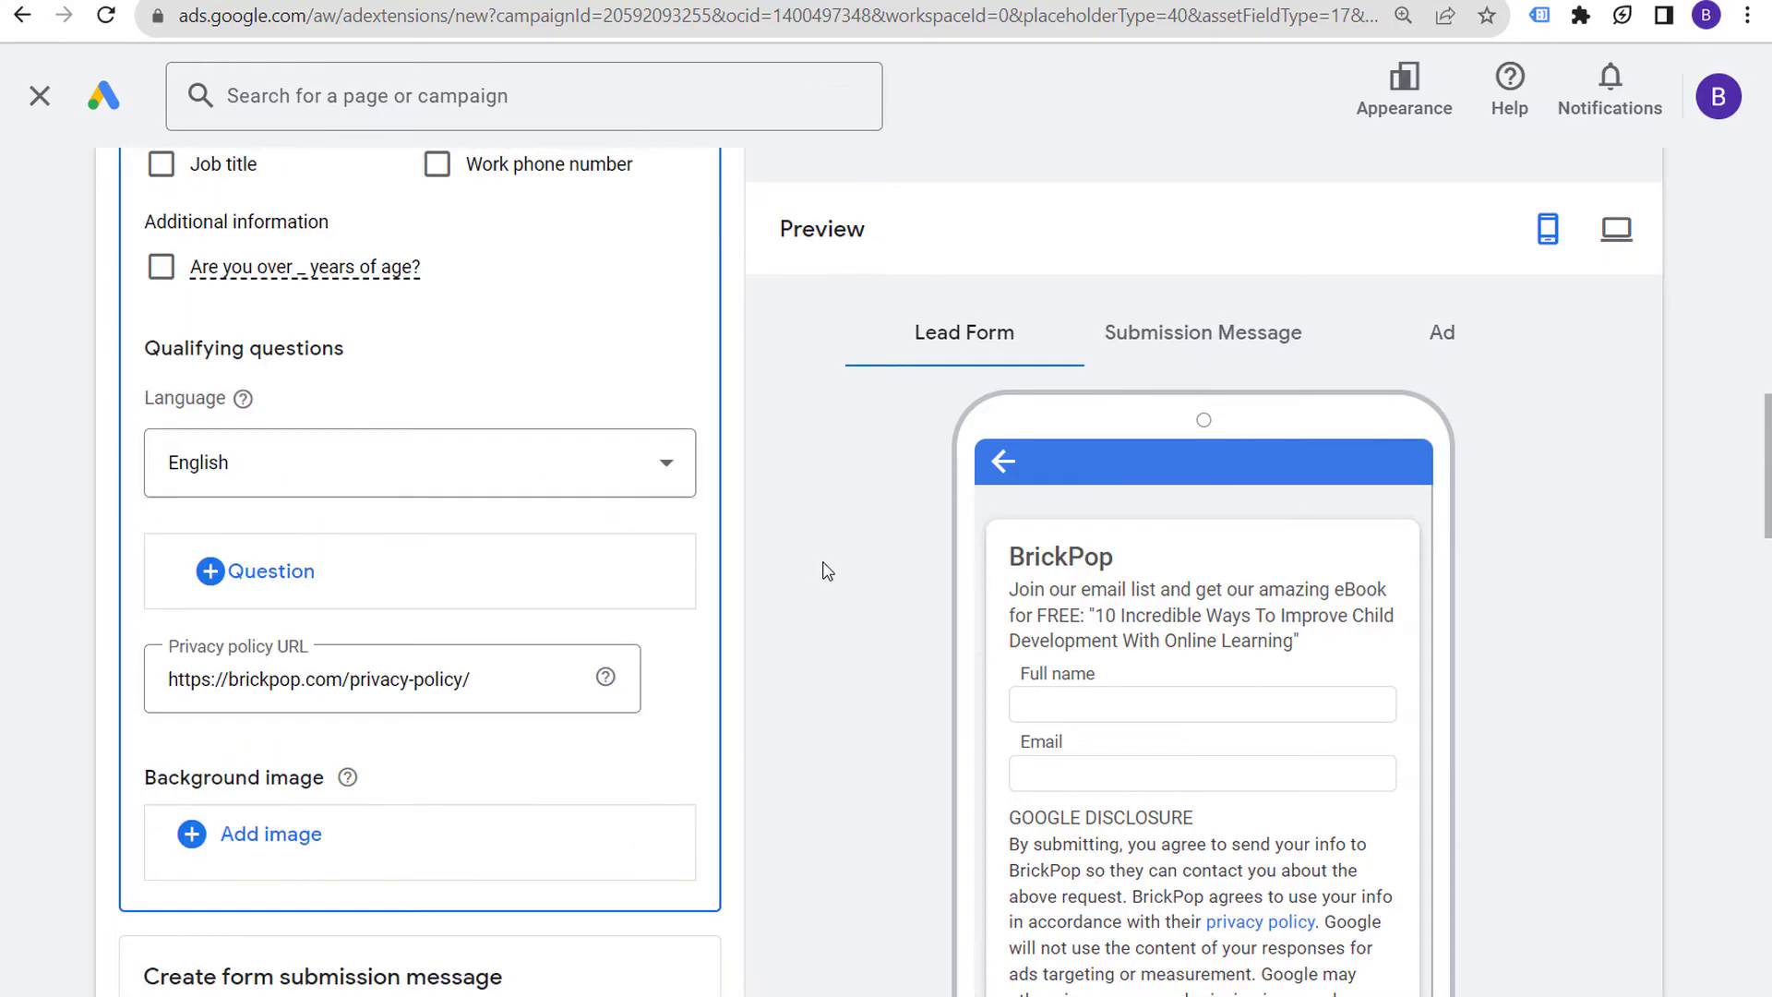
{"action": "scroll", "coordinate": [816, 571], "scroll_direction": "down", "scroll_amount": 2}
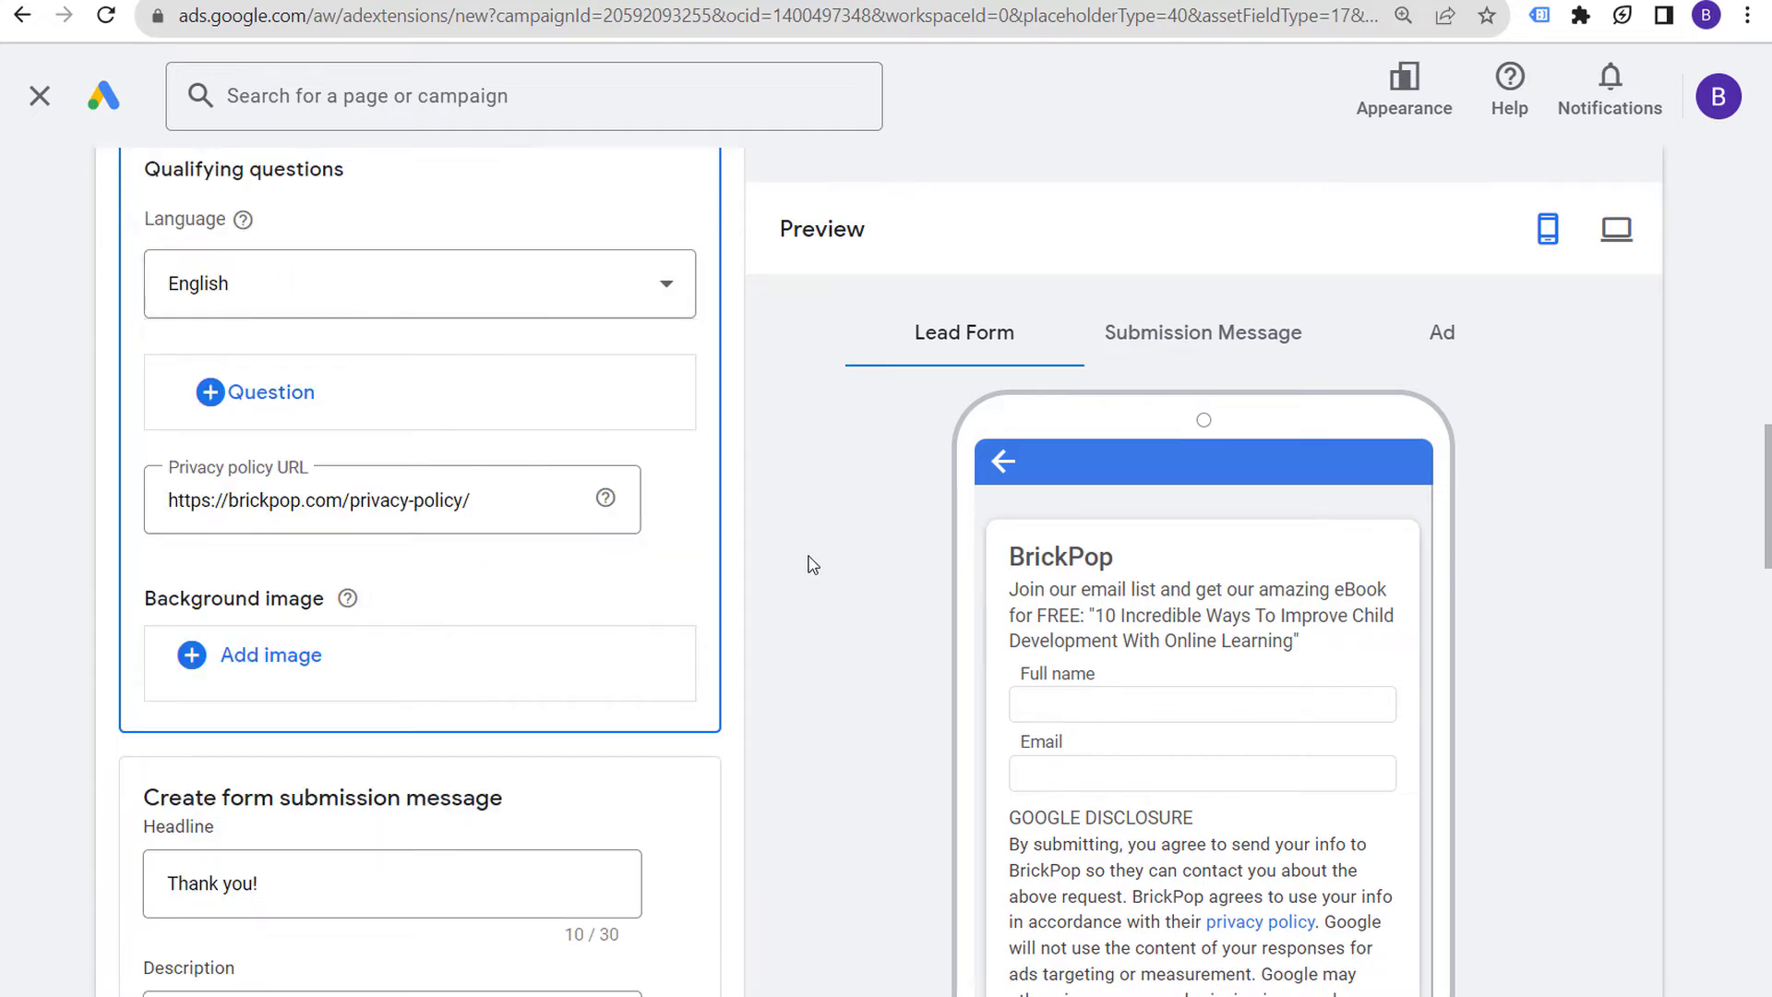
{"action": "scroll", "coordinate": [819, 554], "scroll_direction": "down", "scroll_amount": 7}
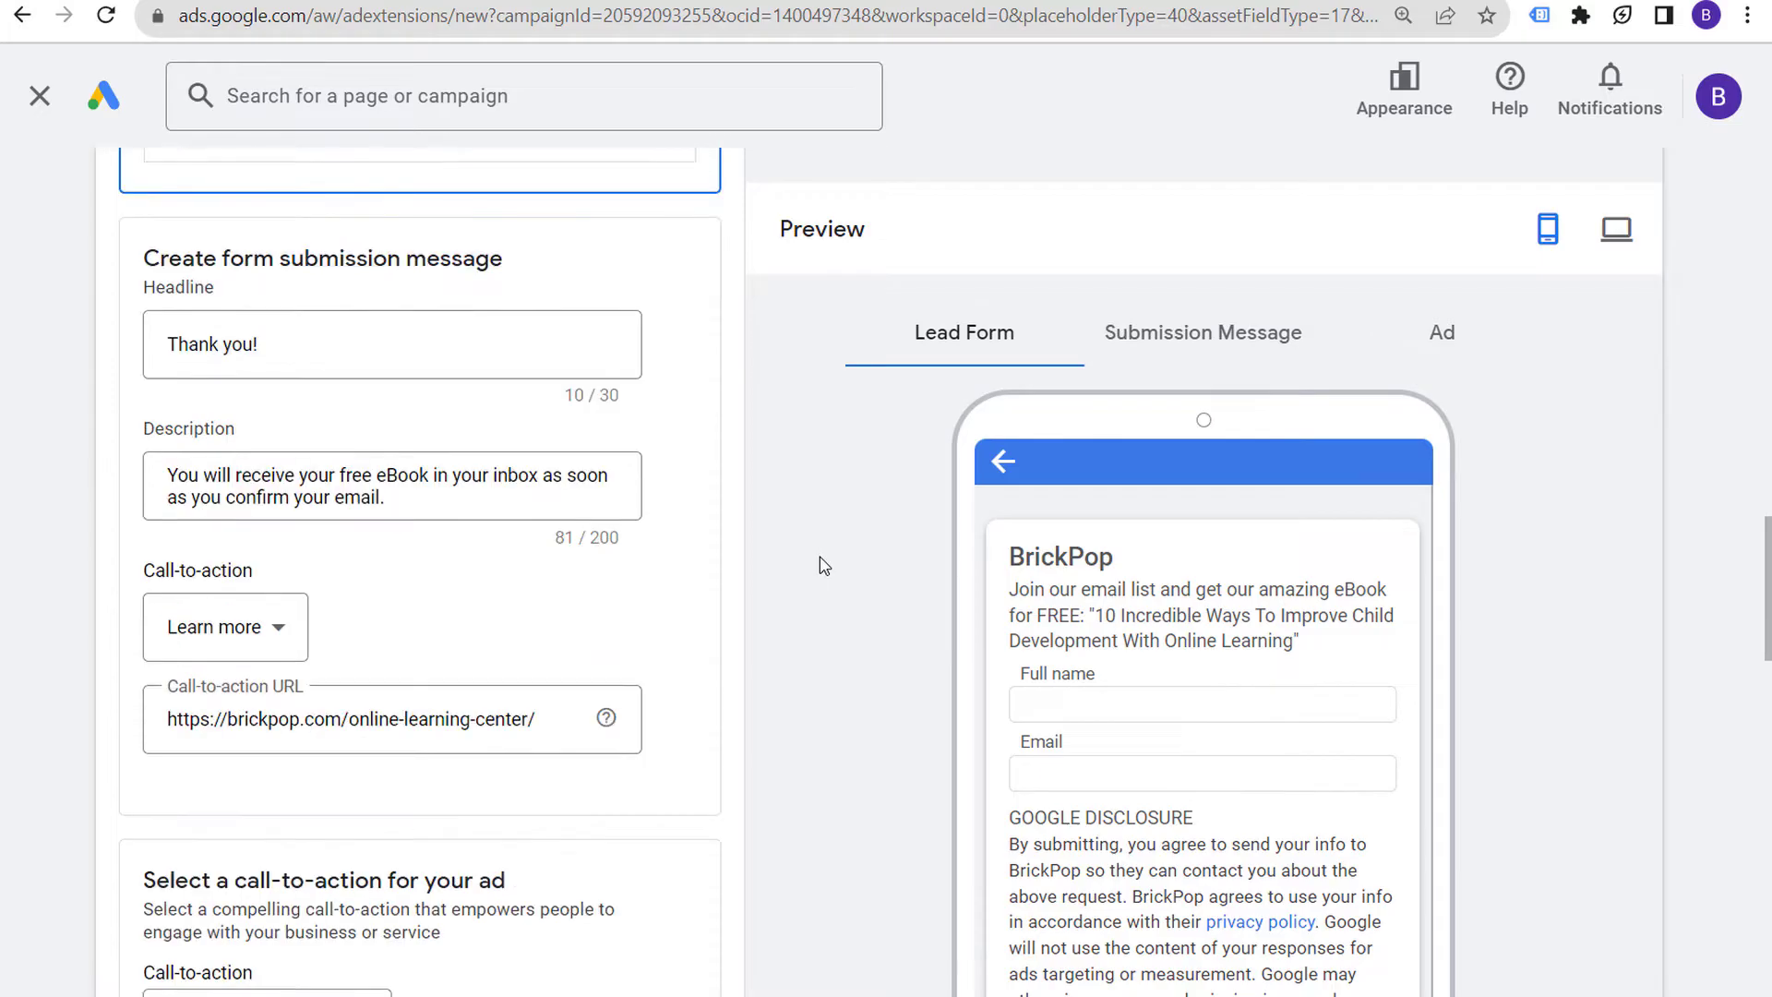
{"action": "scroll", "coordinate": [824, 582], "scroll_direction": "down", "scroll_amount": 7}
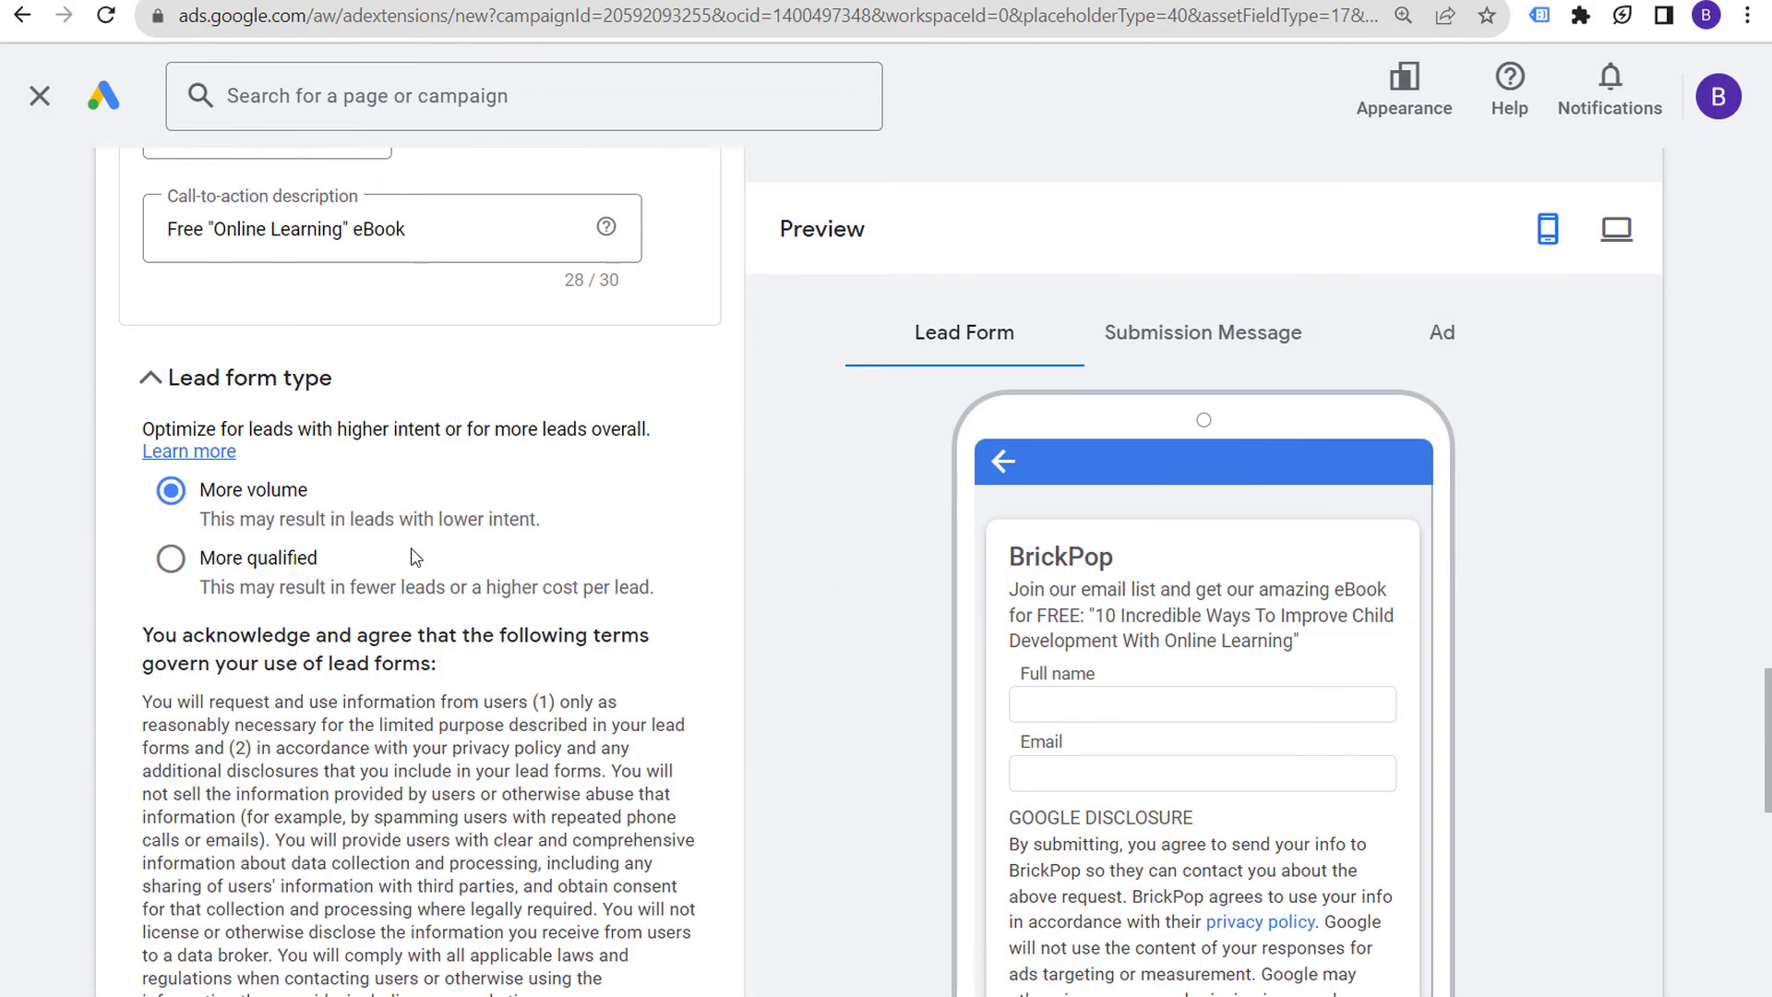
{"action": "scroll", "coordinate": [909, 577], "scroll_direction": "down", "scroll_amount": 4}
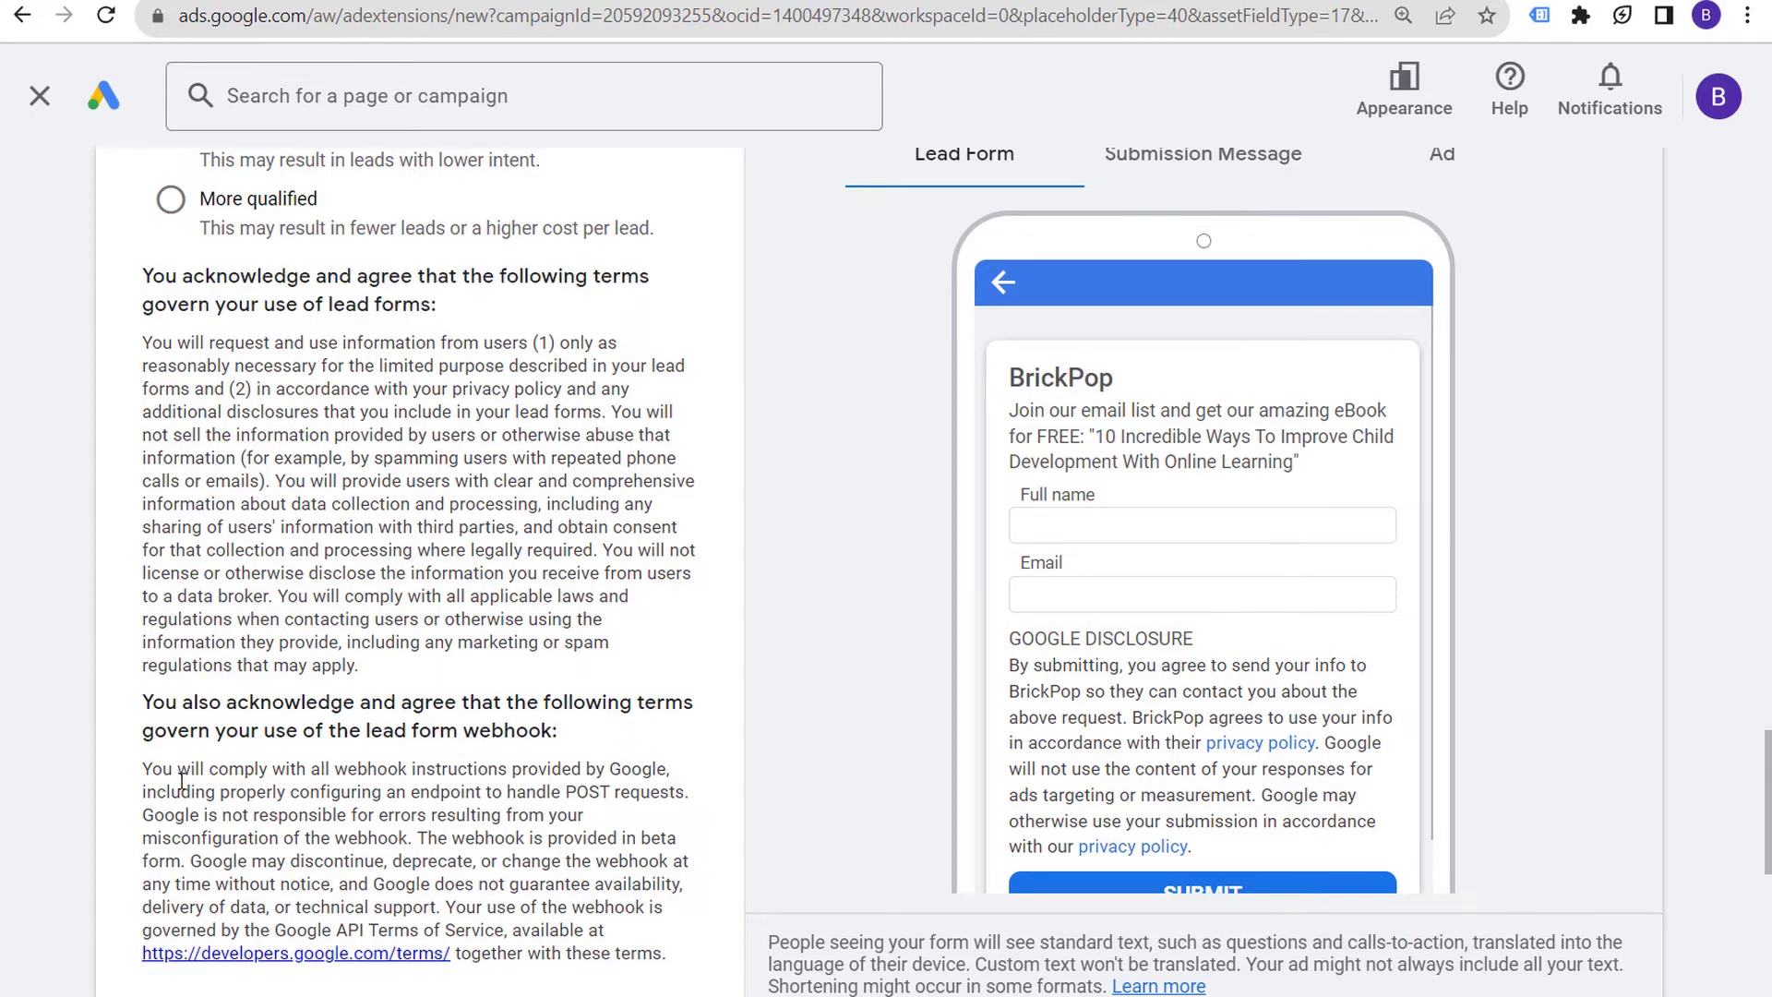
{"action": "scroll", "coordinate": [751, 613], "scroll_direction": "down", "scroll_amount": 2}
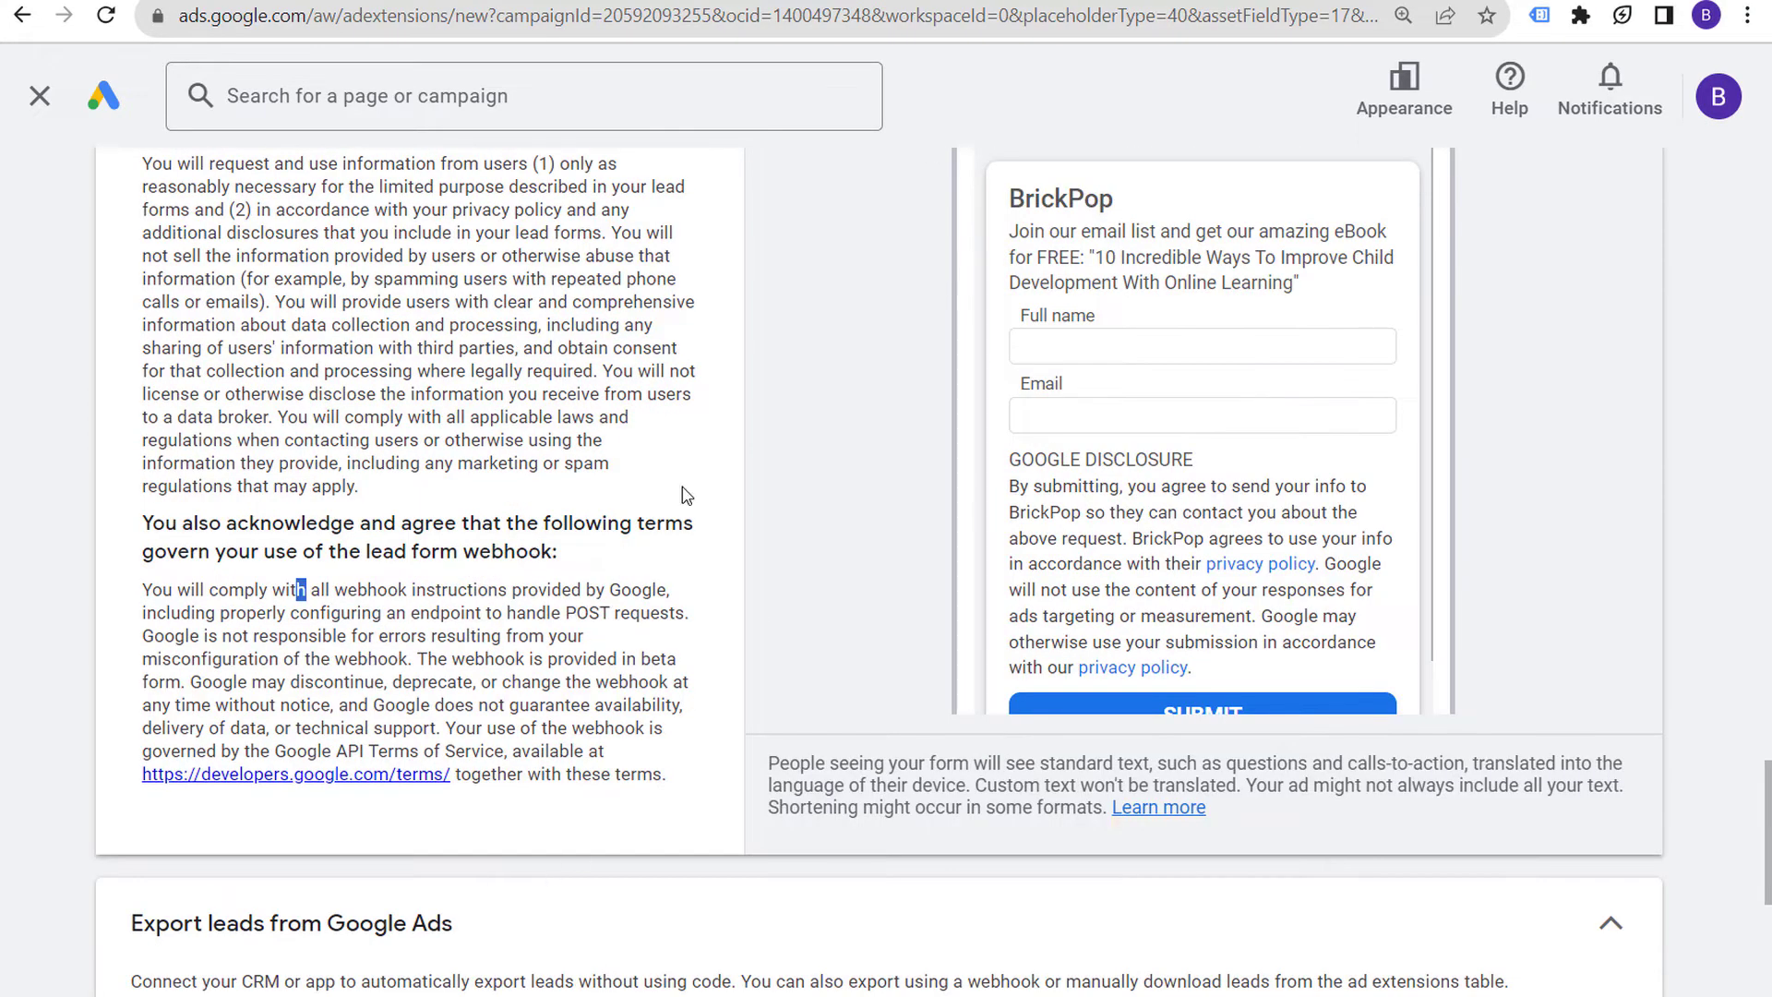
Browse the CRM and app integrations available for exporting leads from Google Ads
{"action": "scroll", "coordinate": [692, 508], "scroll_direction": "down", "scroll_amount": 6}
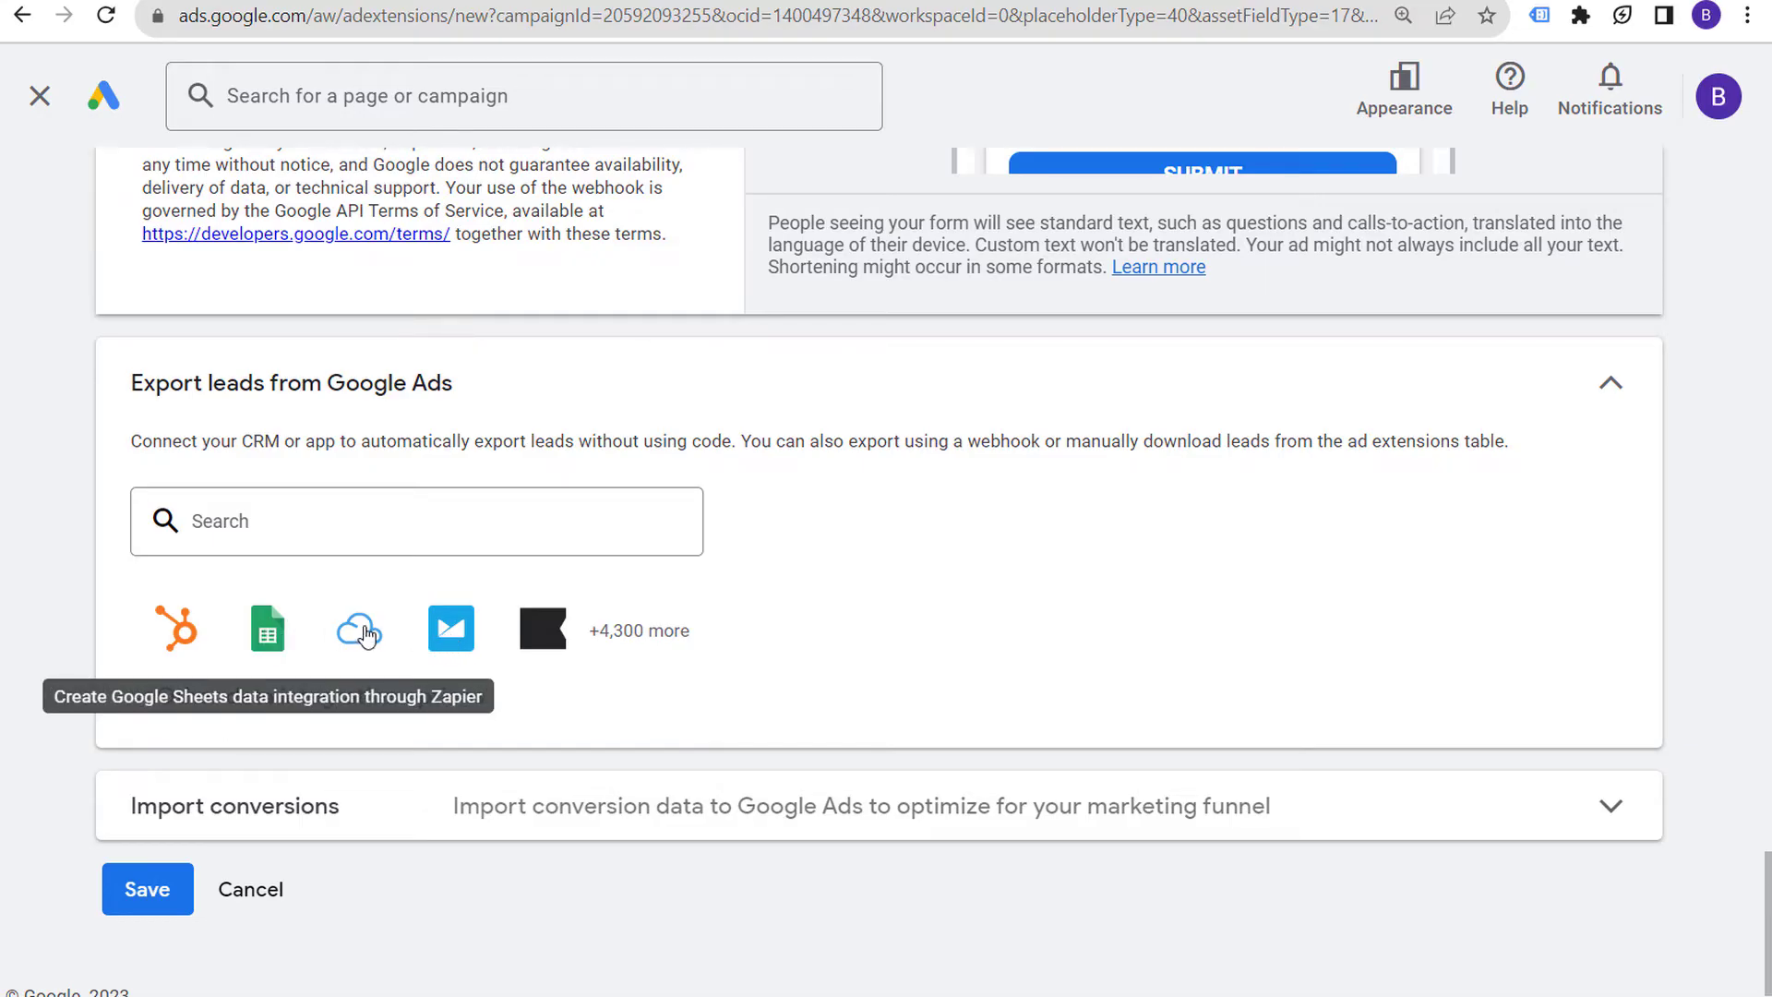
{"action": "left_click", "coordinate": [339, 526]}
{"action": "scroll", "coordinate": [409, 734], "scroll_direction": "down", "scroll_amount": 1}
{"action": "scroll", "coordinate": [408, 734], "scroll_direction": "down", "scroll_amount": 1}
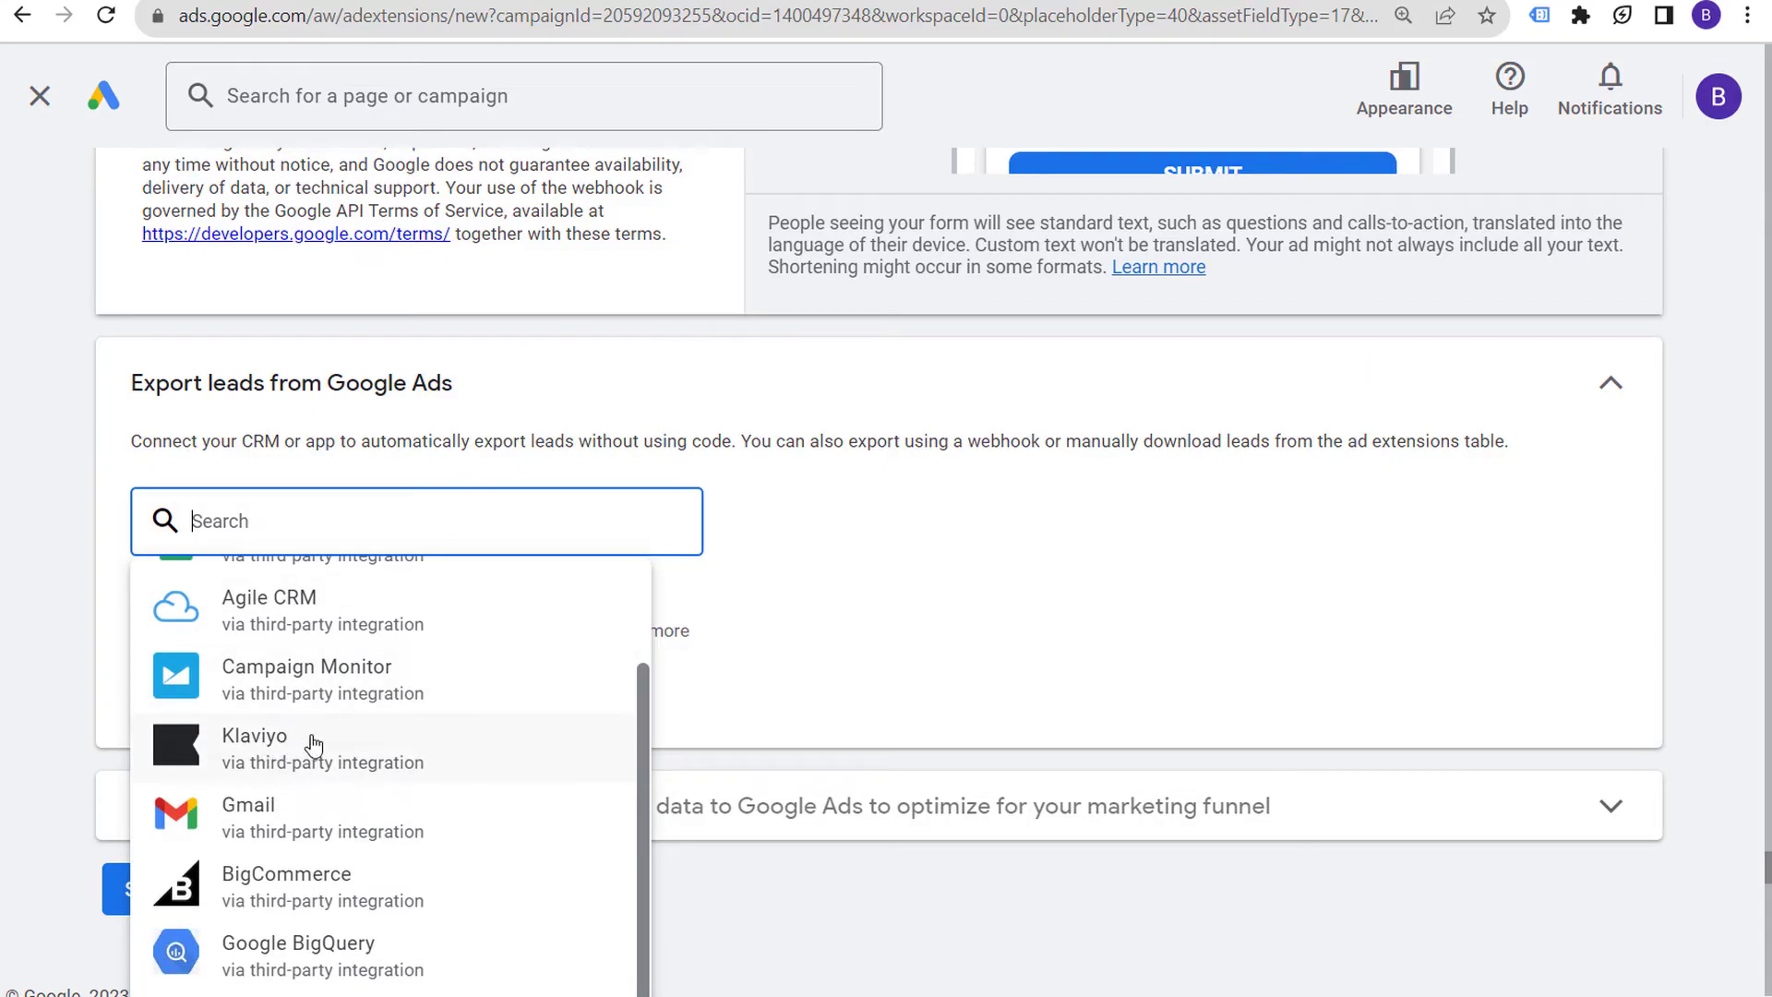
{"action": "left_click", "coordinate": [1156, 496]}
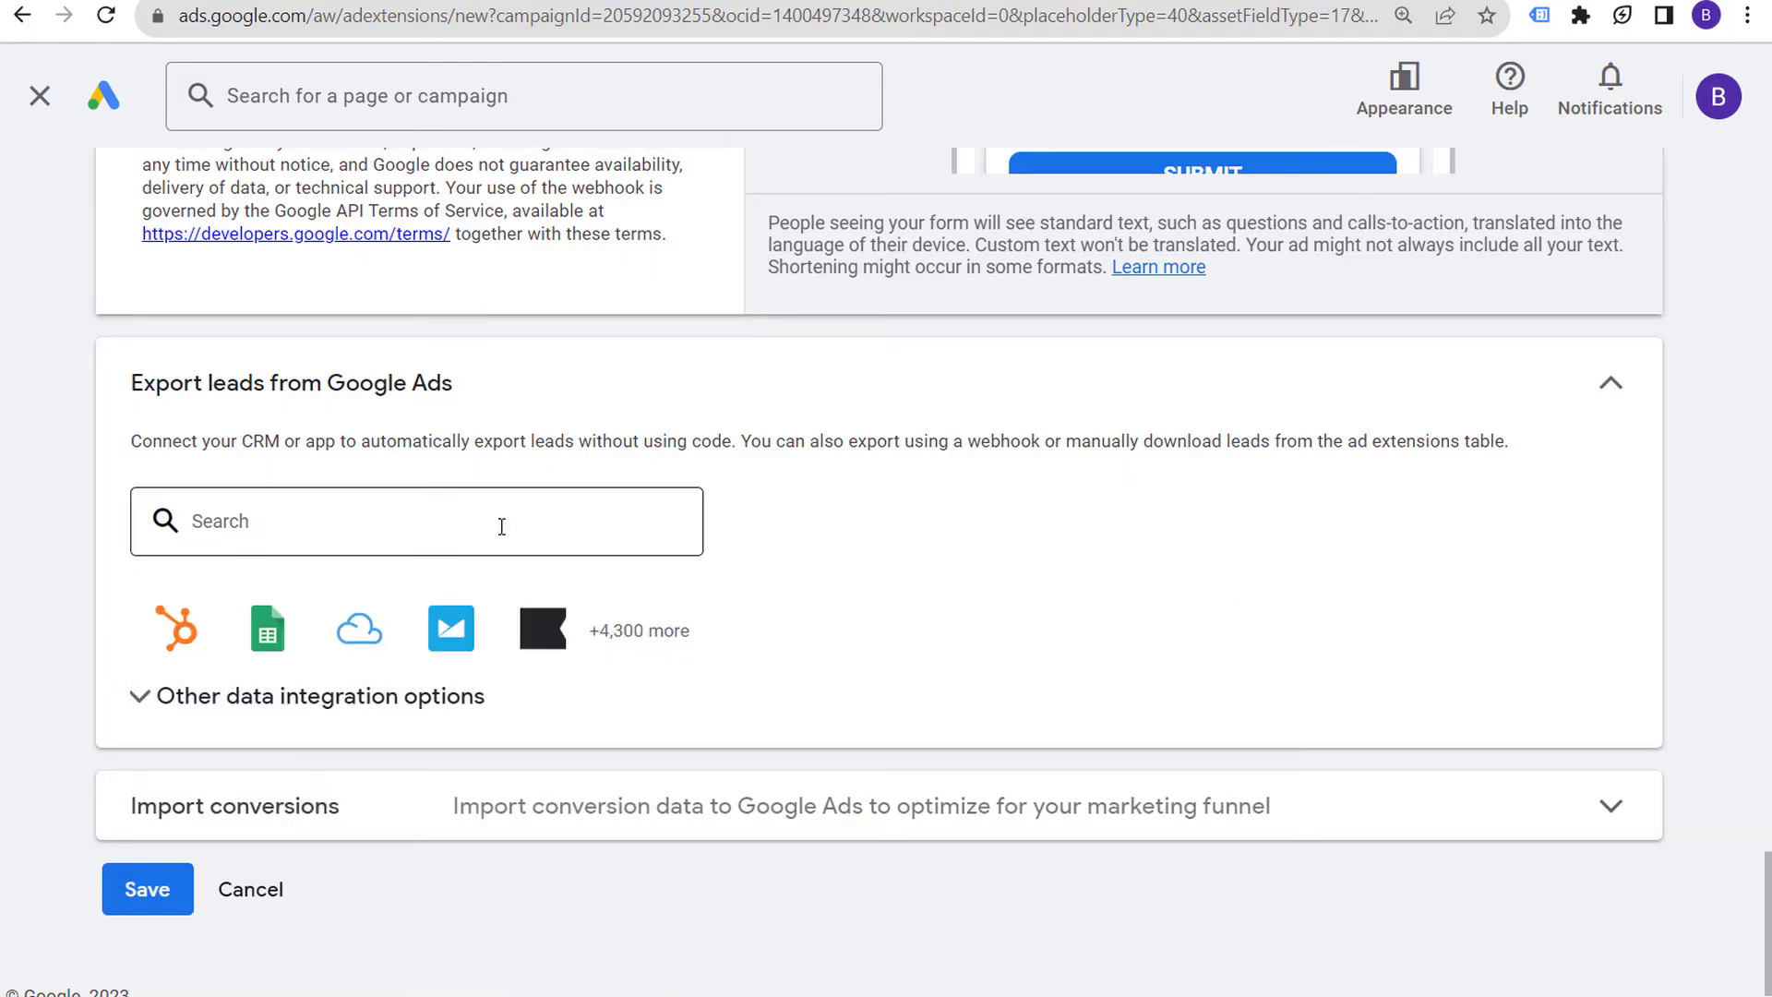
Expand the other data integration options and read the collected-leads download note and webhook integration fields
{"action": "left_click", "coordinate": [246, 696]}
{"action": "scroll", "coordinate": [877, 545], "scroll_direction": "down", "scroll_amount": 2}
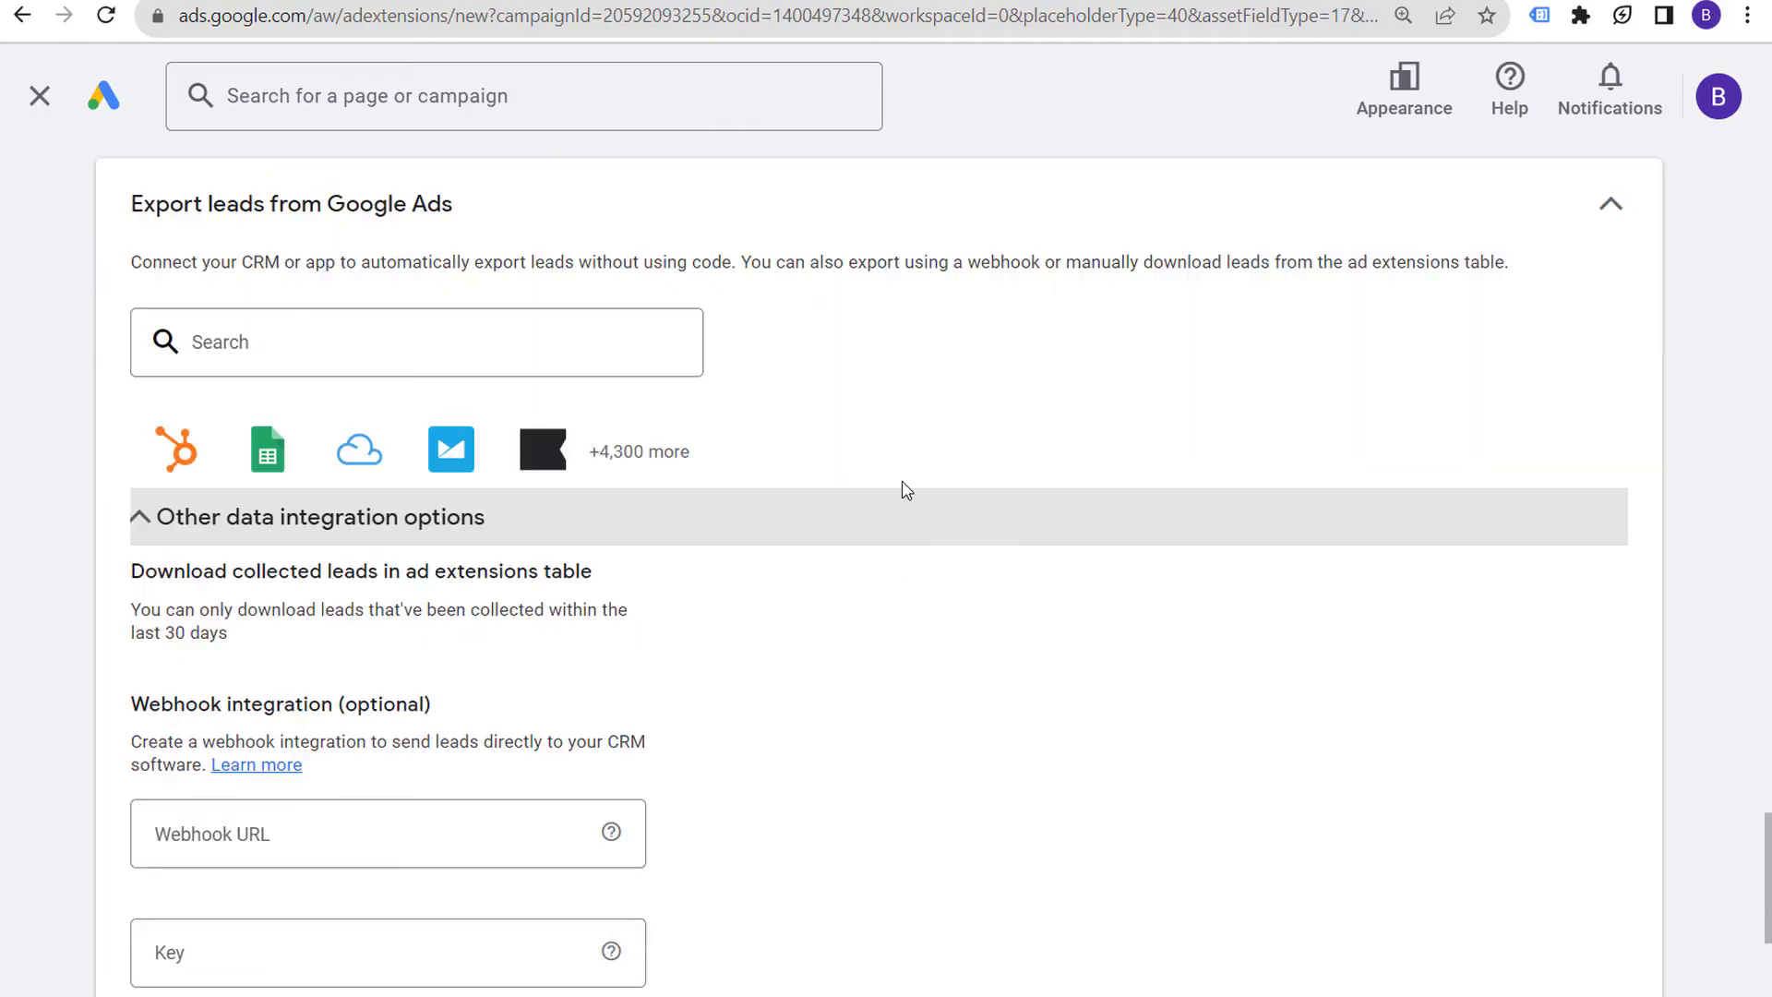
{"action": "left_click_drag", "start_coordinate": [157, 571], "coordinate": [357, 563]}
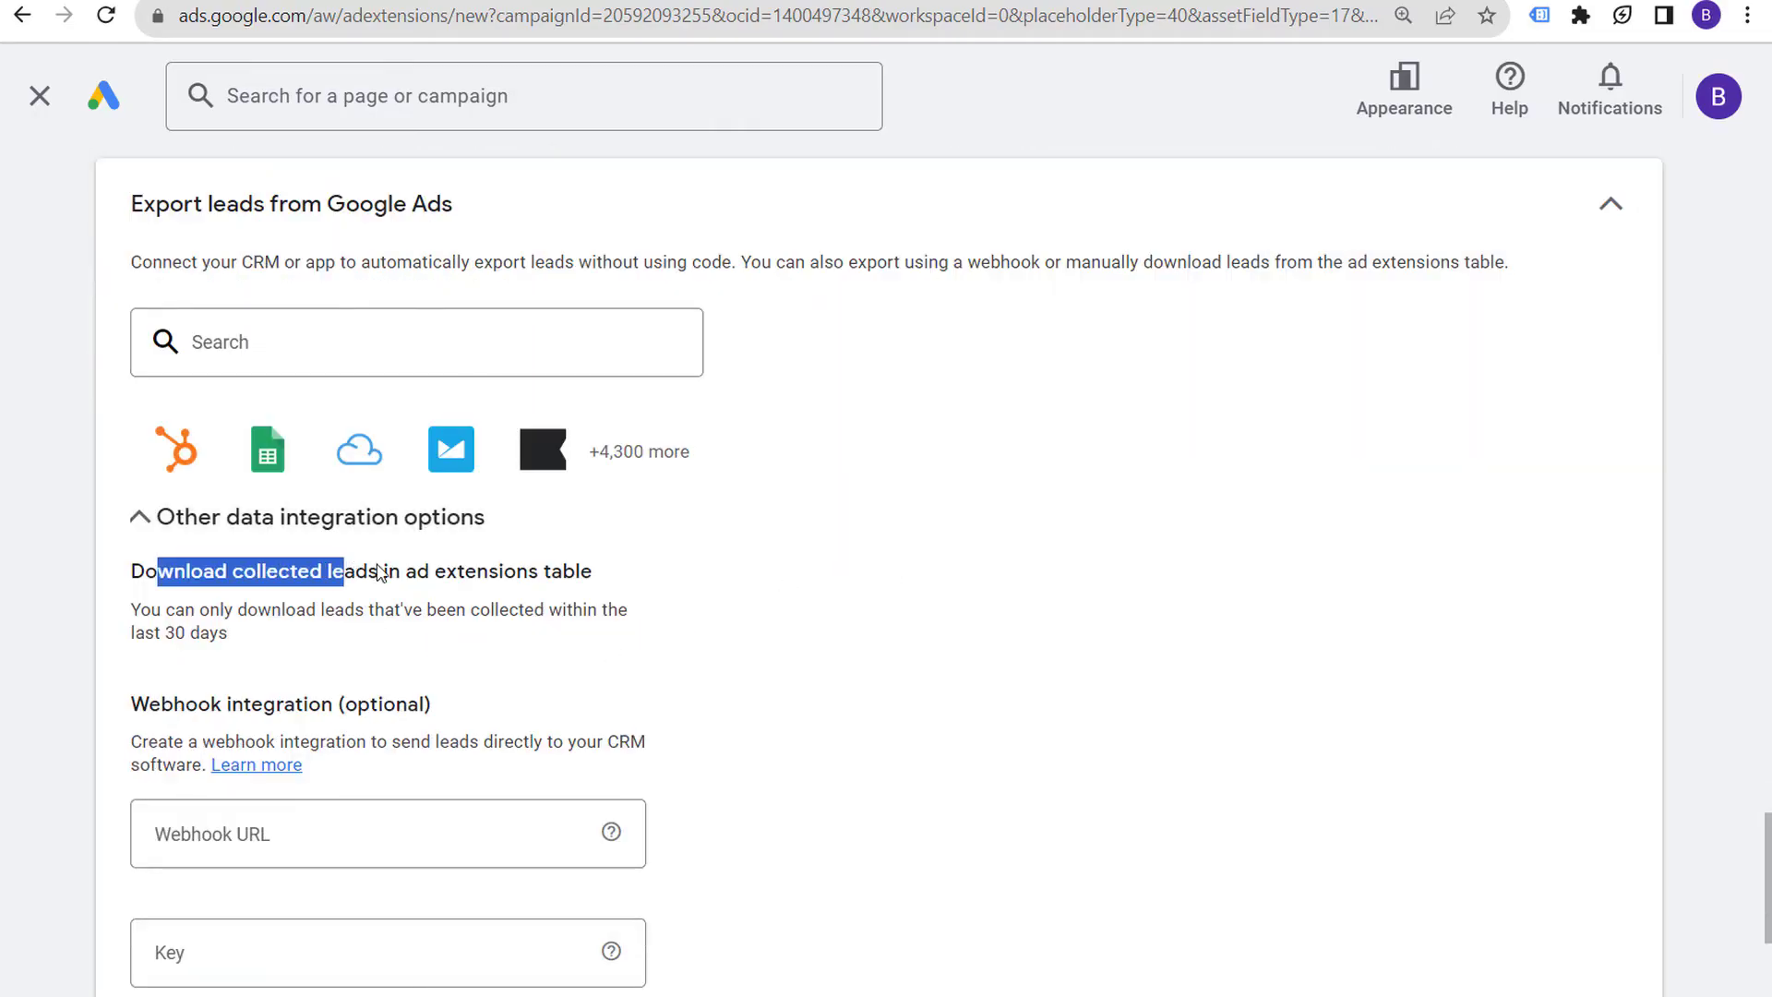
{"action": "left_click", "coordinate": [471, 571]}
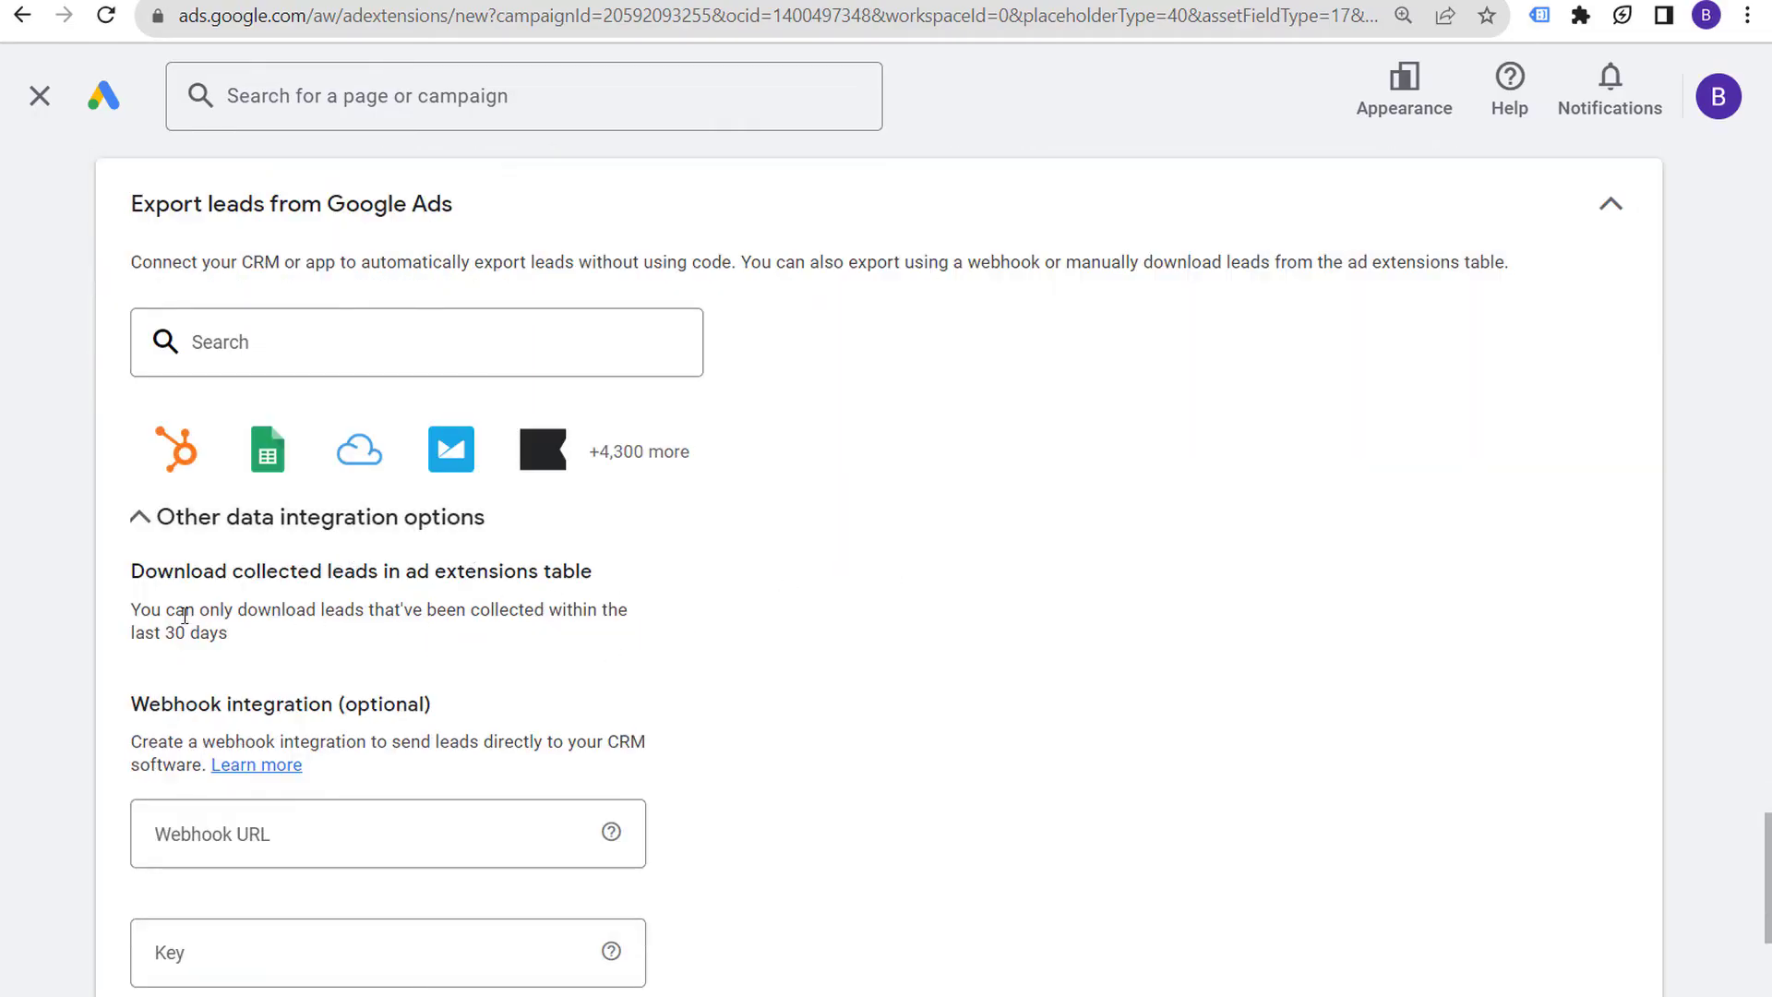
{"action": "left_click_drag", "start_coordinate": [258, 606], "coordinate": [163, 609]}
{"action": "left_click", "coordinate": [556, 607]}
{"action": "scroll", "coordinate": [896, 687], "scroll_direction": "down", "scroll_amount": 2}
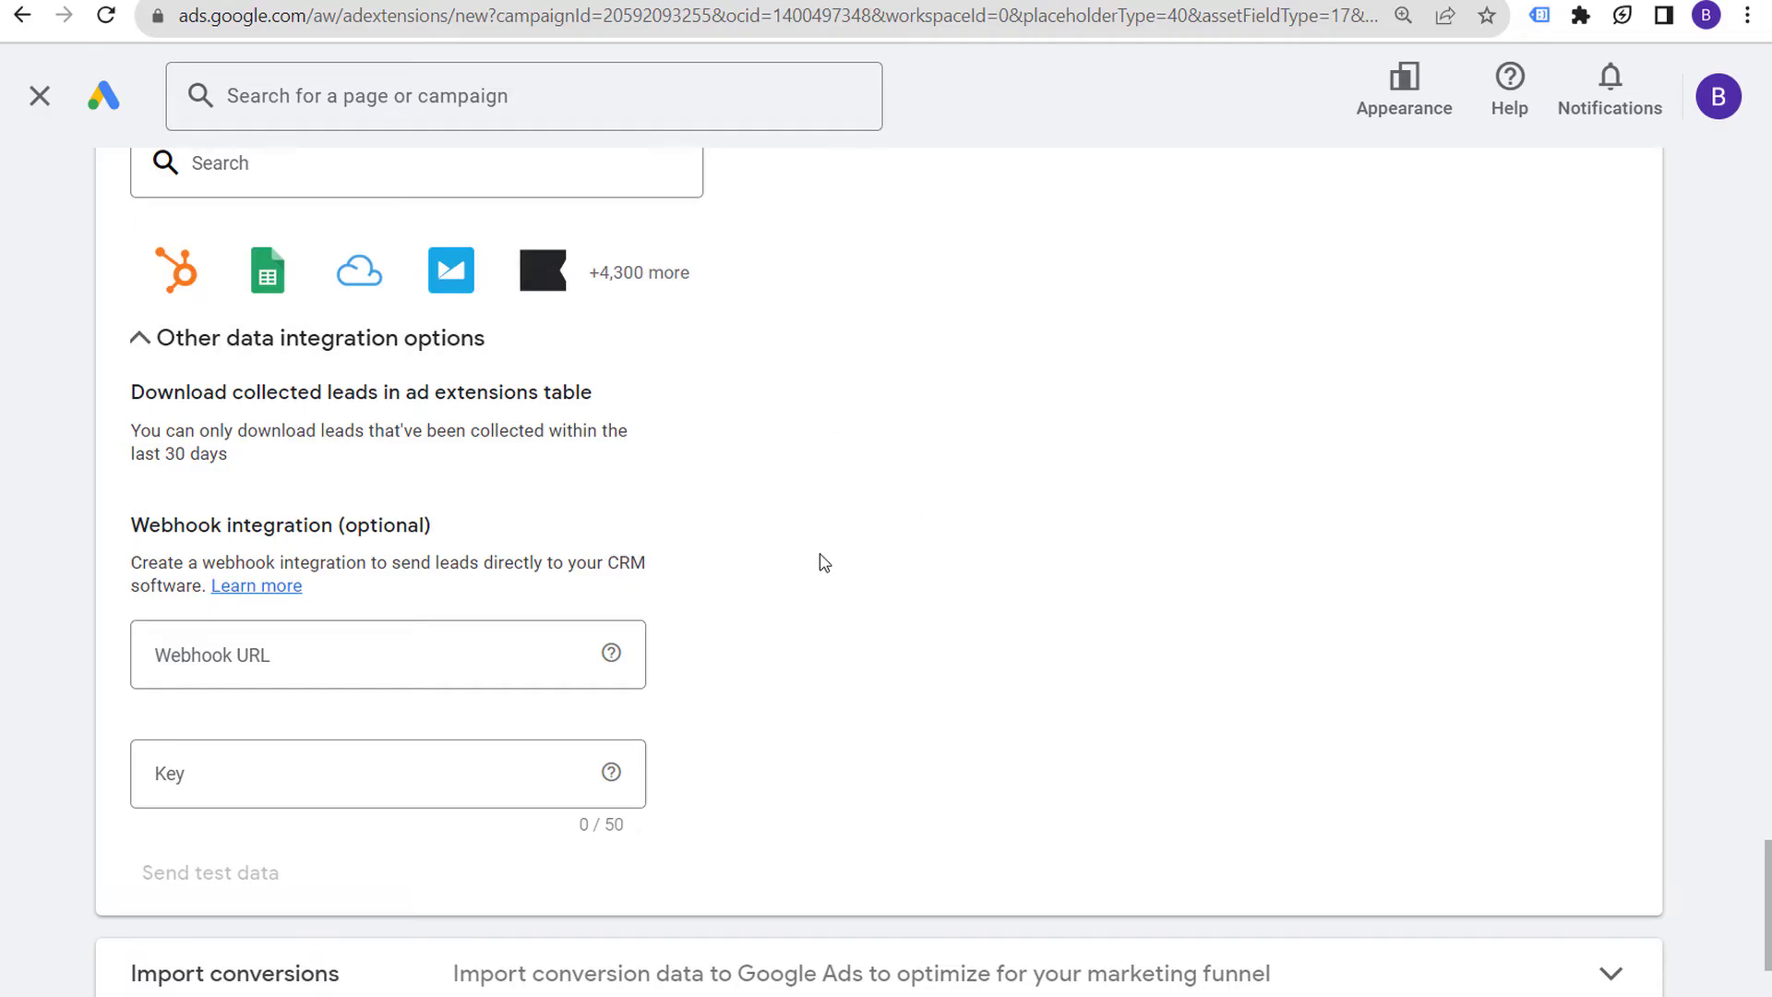
Search the lead export integrations for convertkit, then clear the search
{"action": "scroll", "coordinate": [715, 496], "scroll_direction": "up", "scroll_amount": 2}
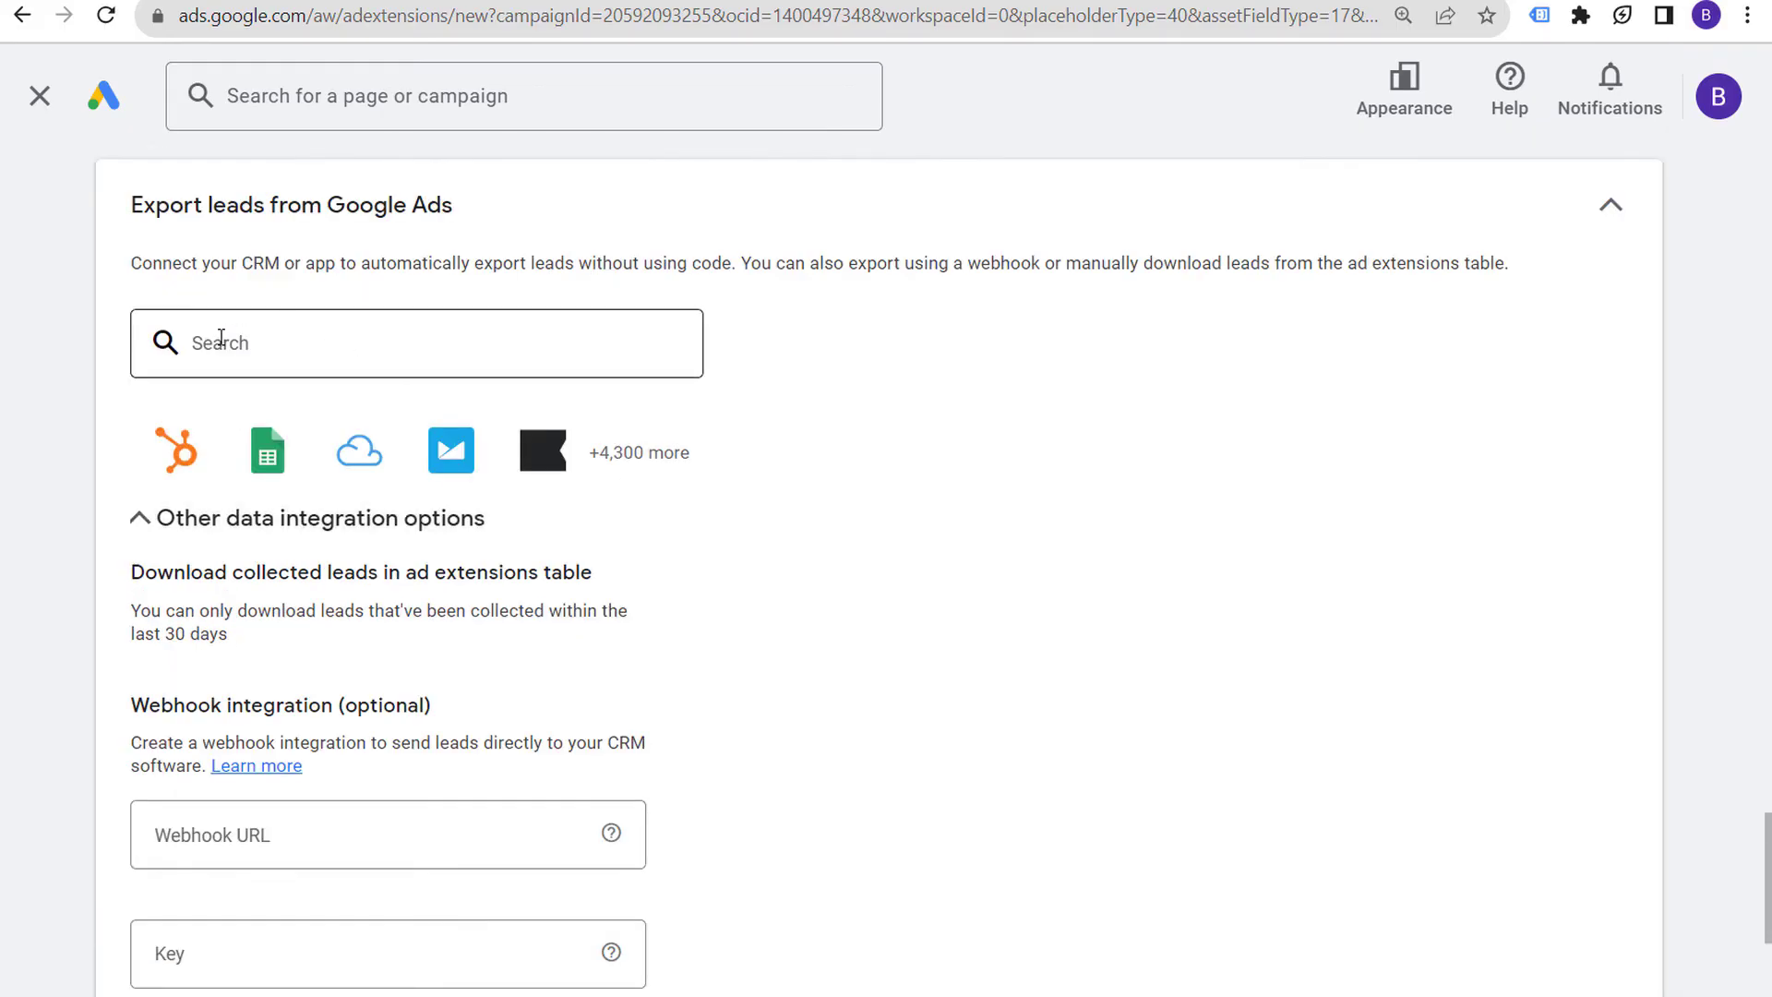
{"action": "left_click", "coordinate": [307, 350]}
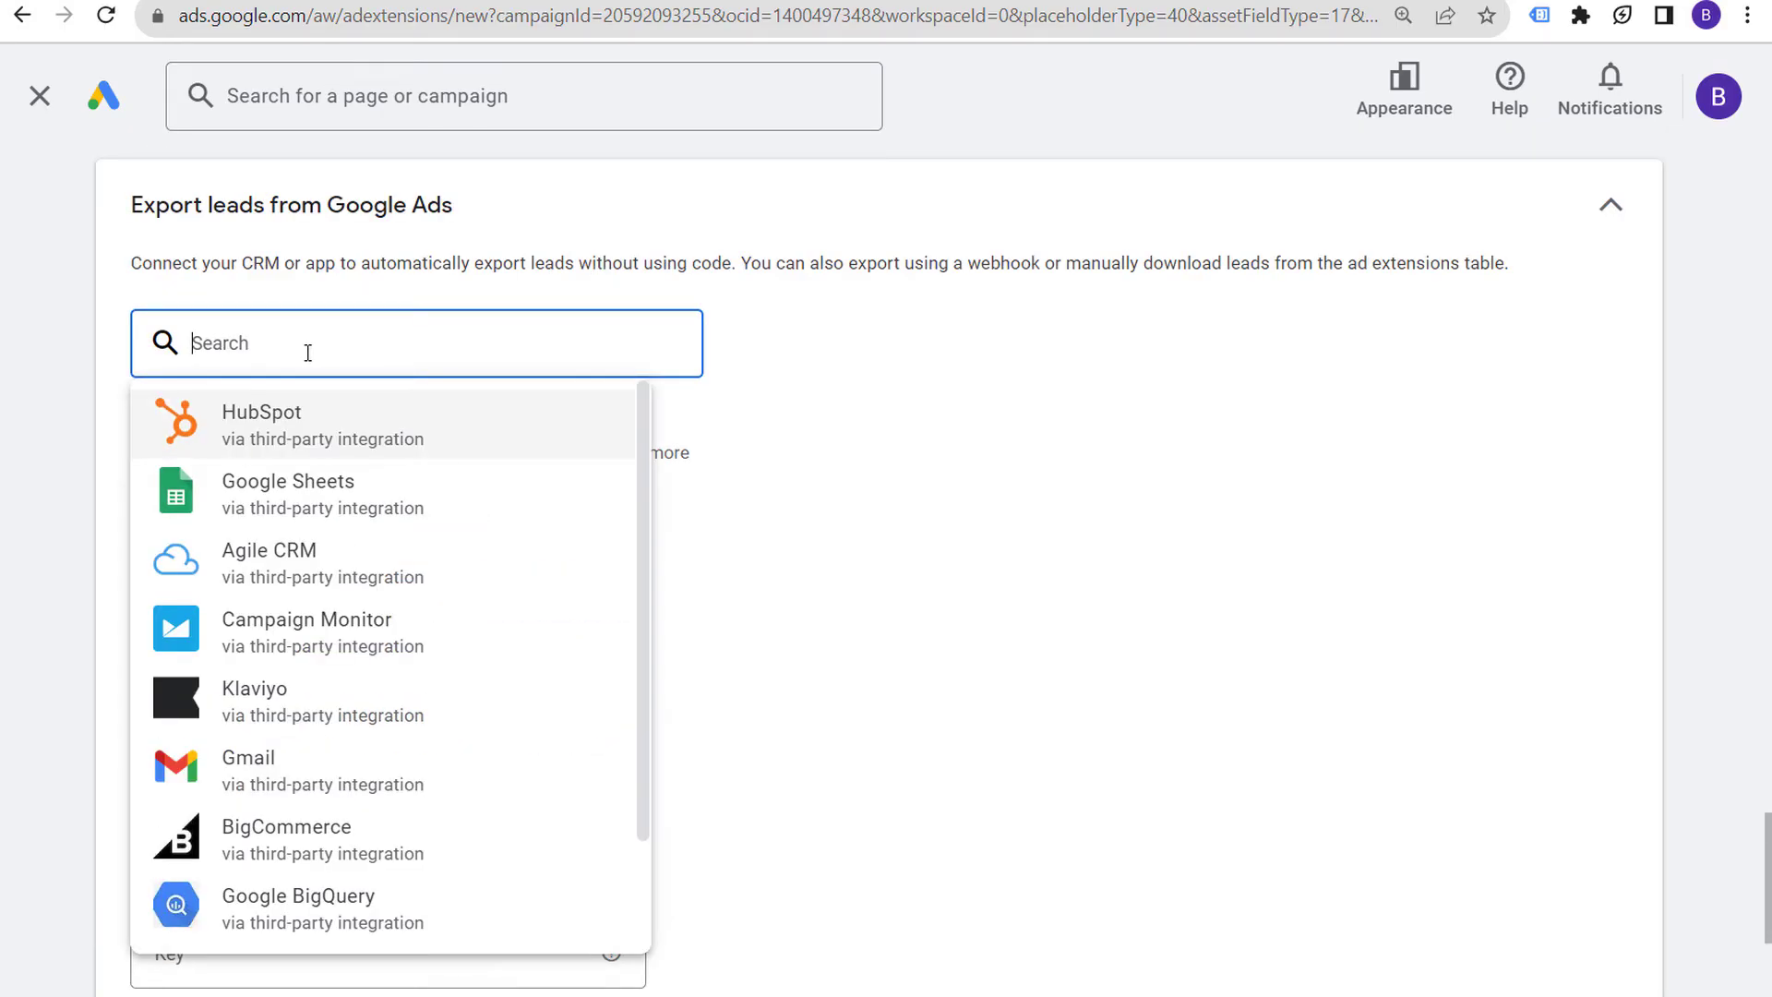
{"action": "type", "text": "convertkit"}
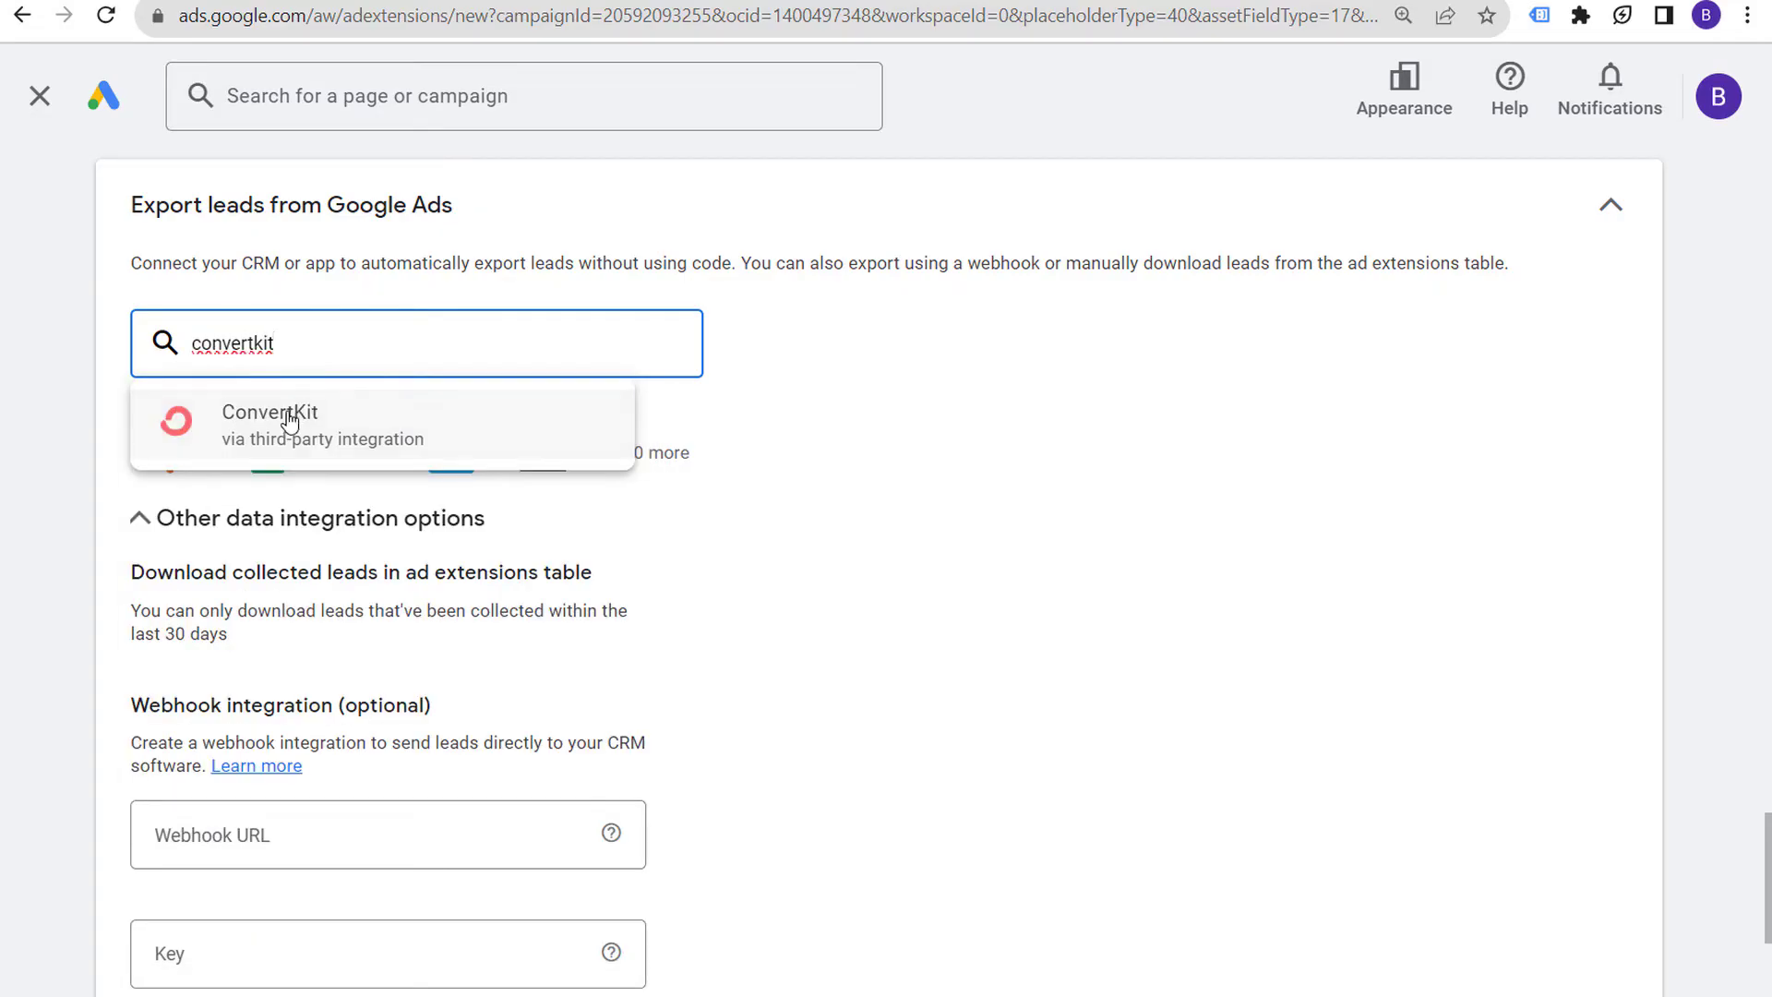
{"action": "double_click", "coordinate": [183, 346]}
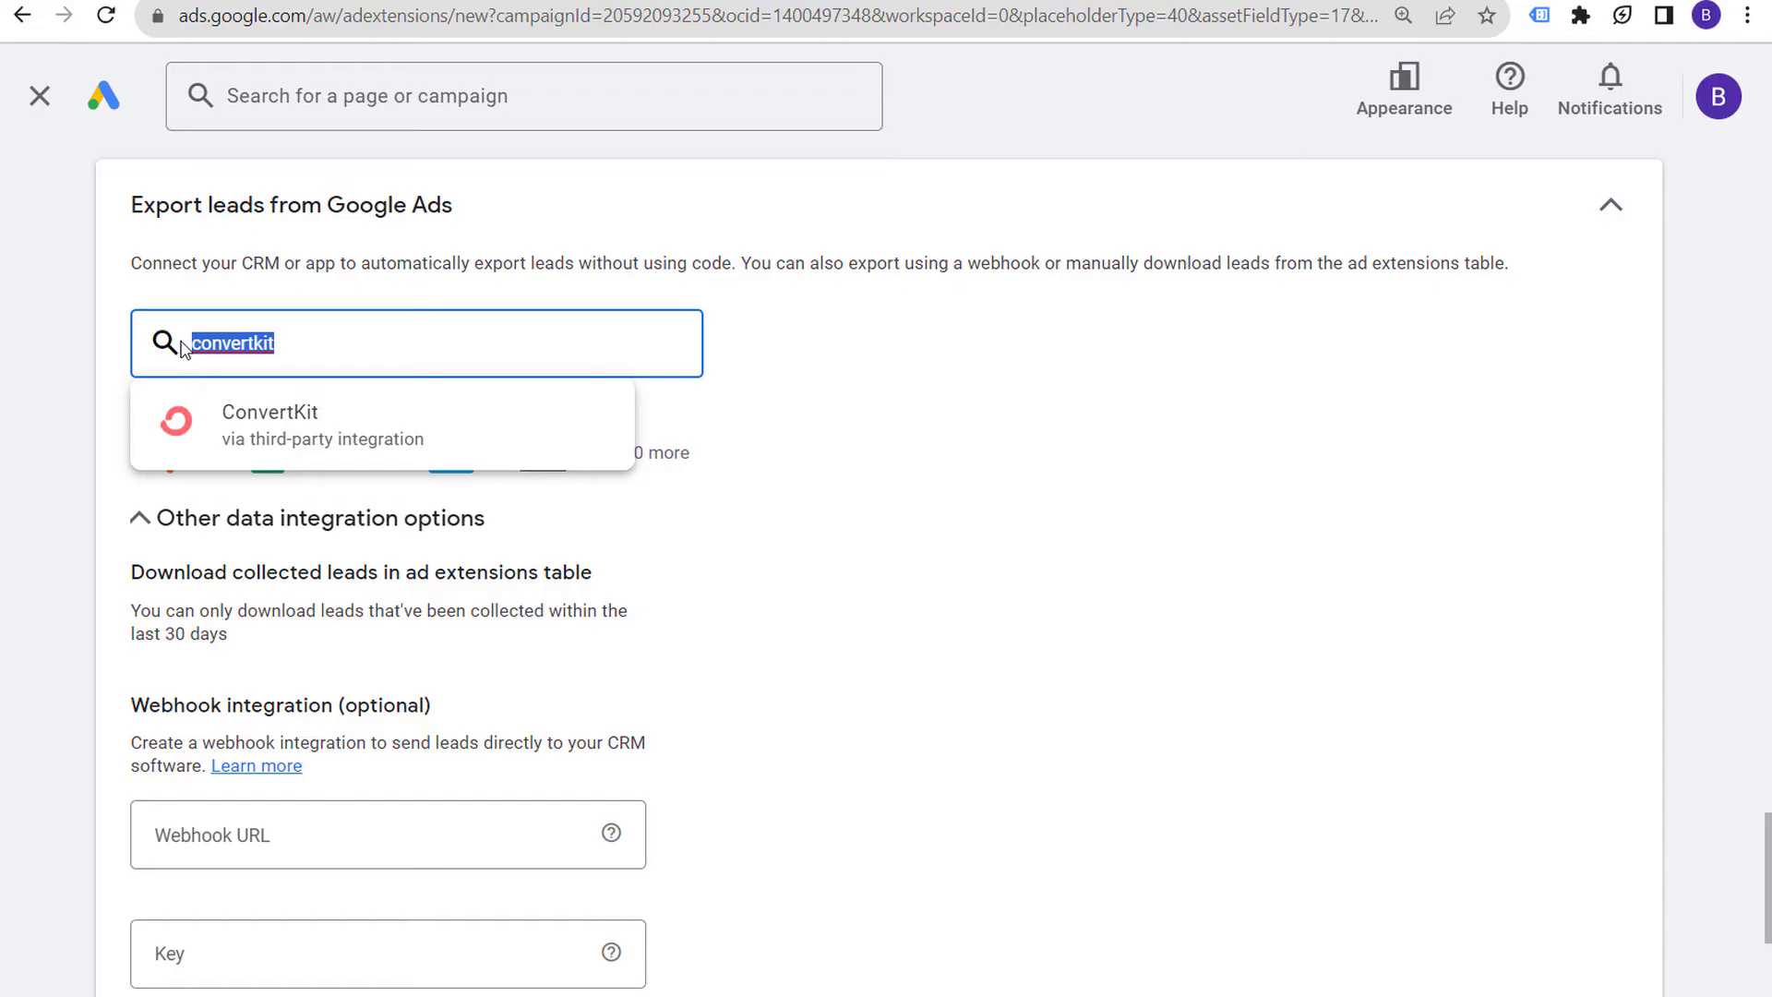
{"action": "key", "text": "BackSpace"}
{"action": "left_click", "coordinate": [914, 424]}
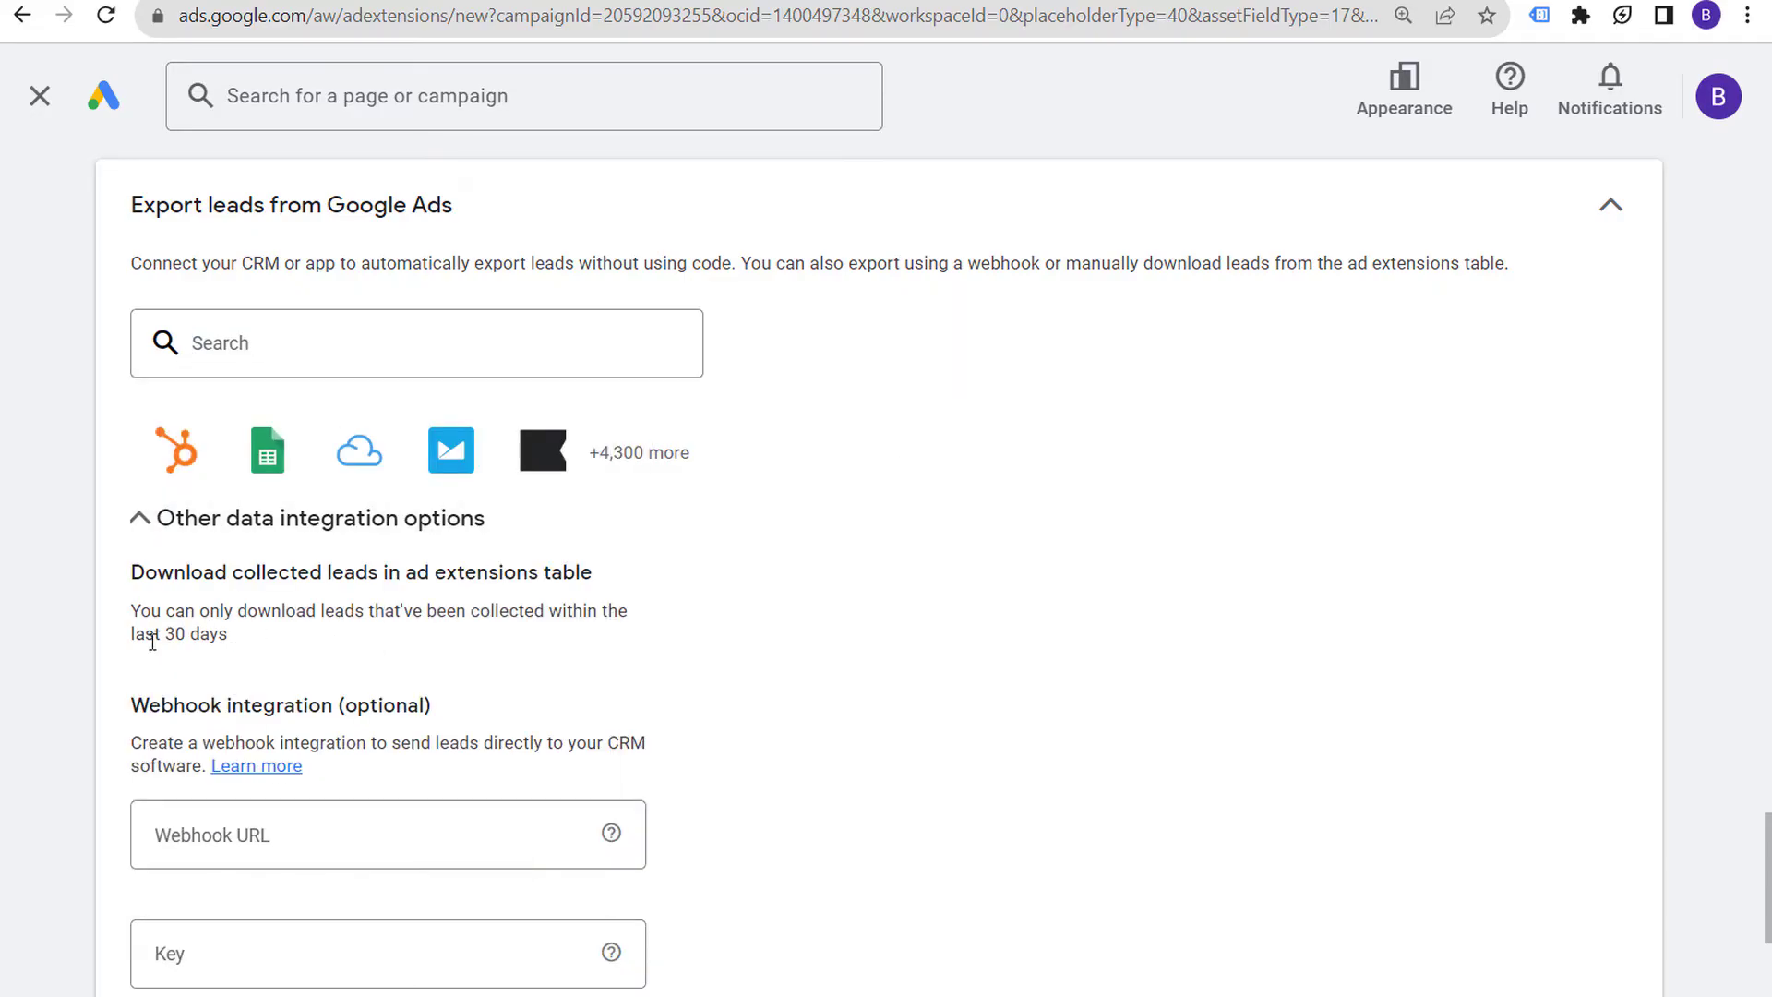
Recheck the webhook fields, then collapse the other data integration options and the lead export section
{"action": "scroll", "coordinate": [1107, 600], "scroll_direction": "down", "scroll_amount": 2}
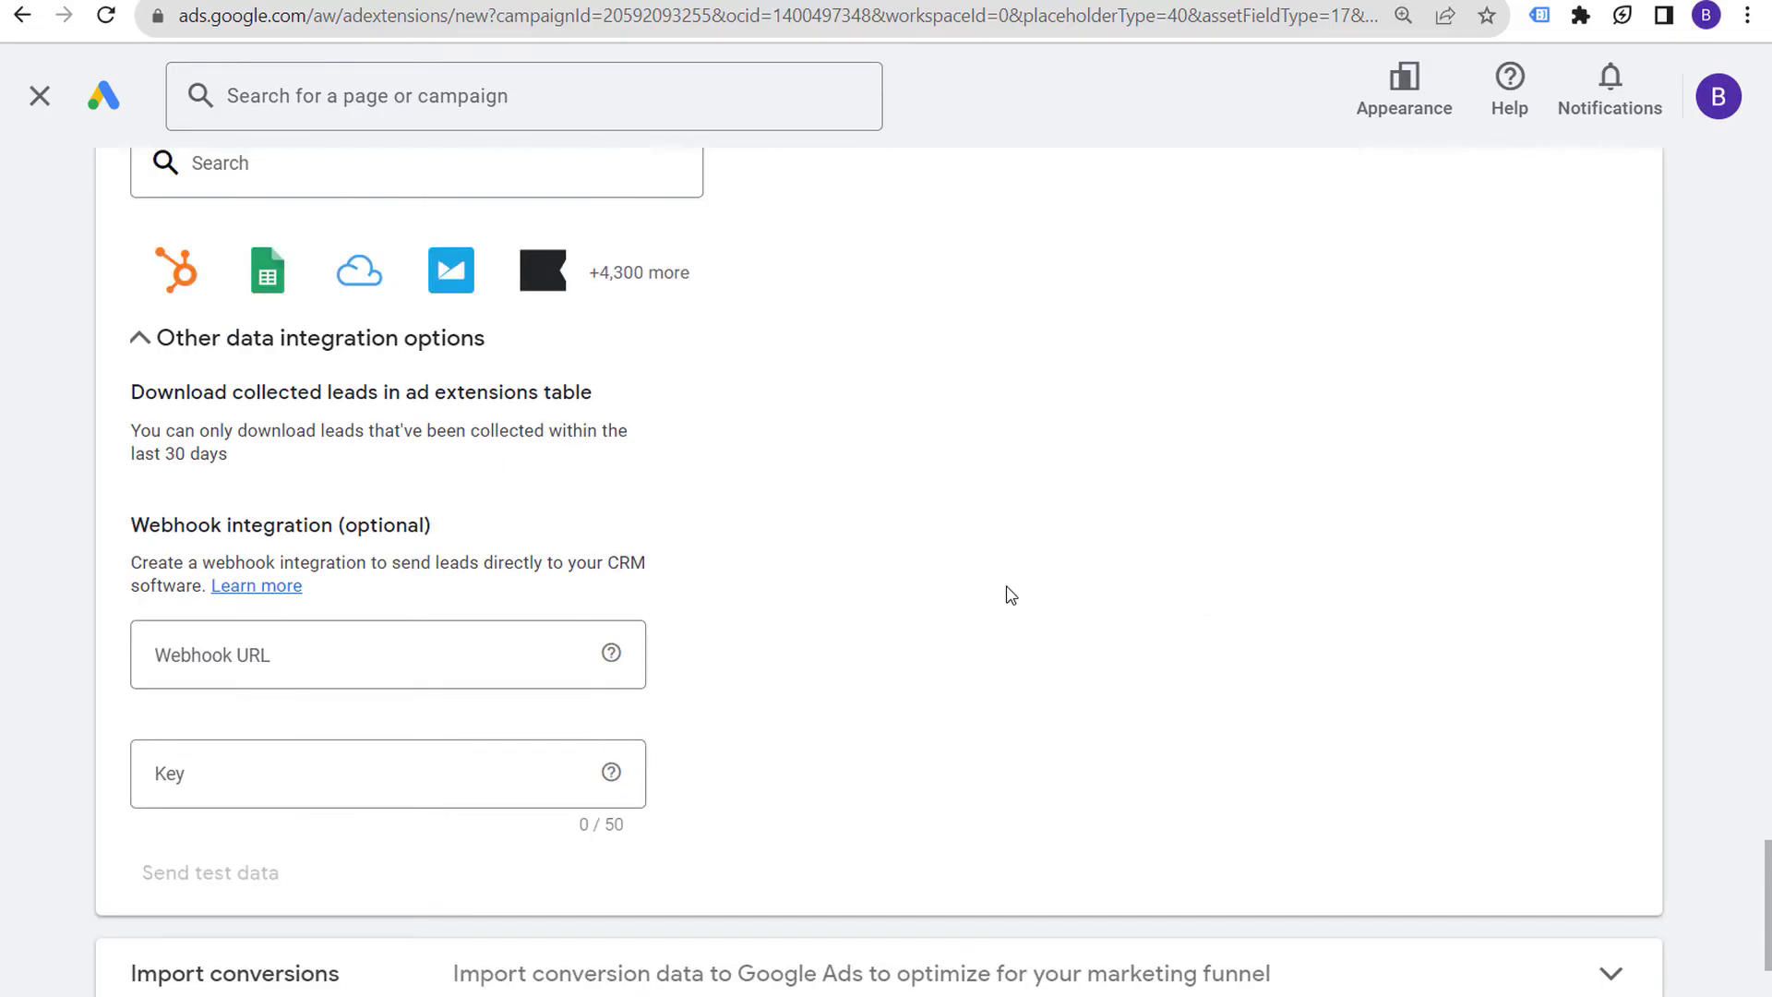
{"action": "scroll", "coordinate": [1191, 558], "scroll_direction": "up", "scroll_amount": 2}
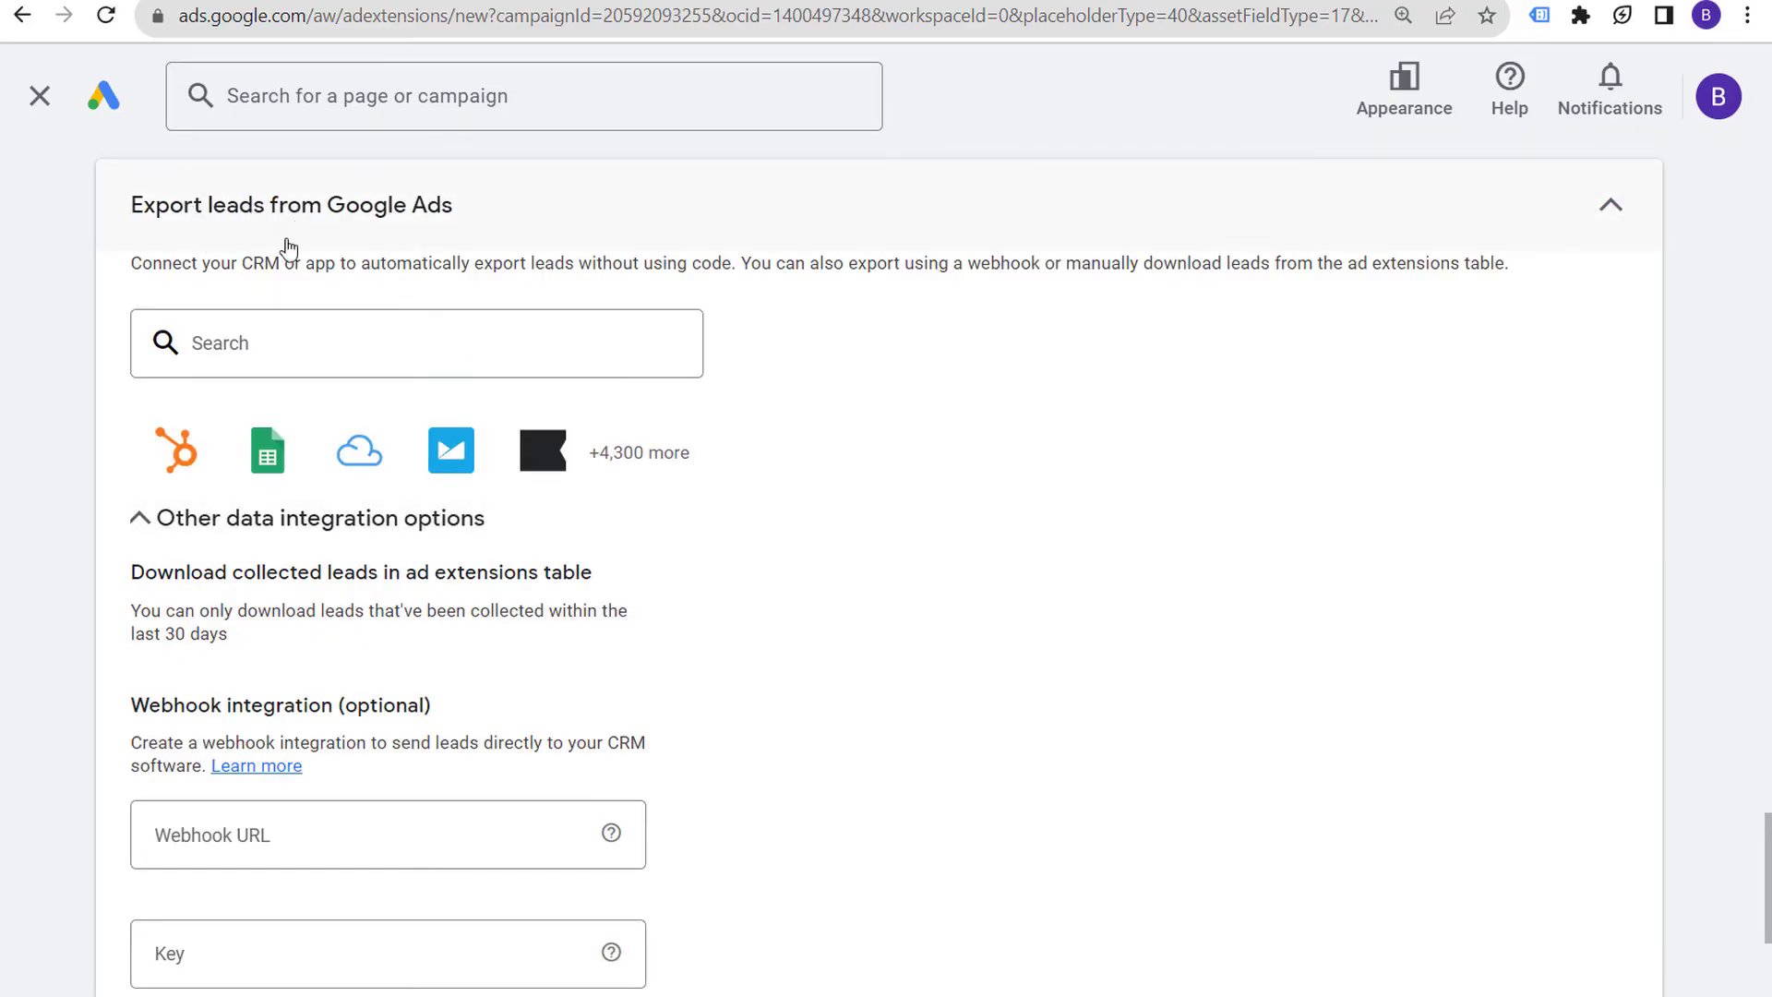
{"action": "left_click", "coordinate": [229, 540]}
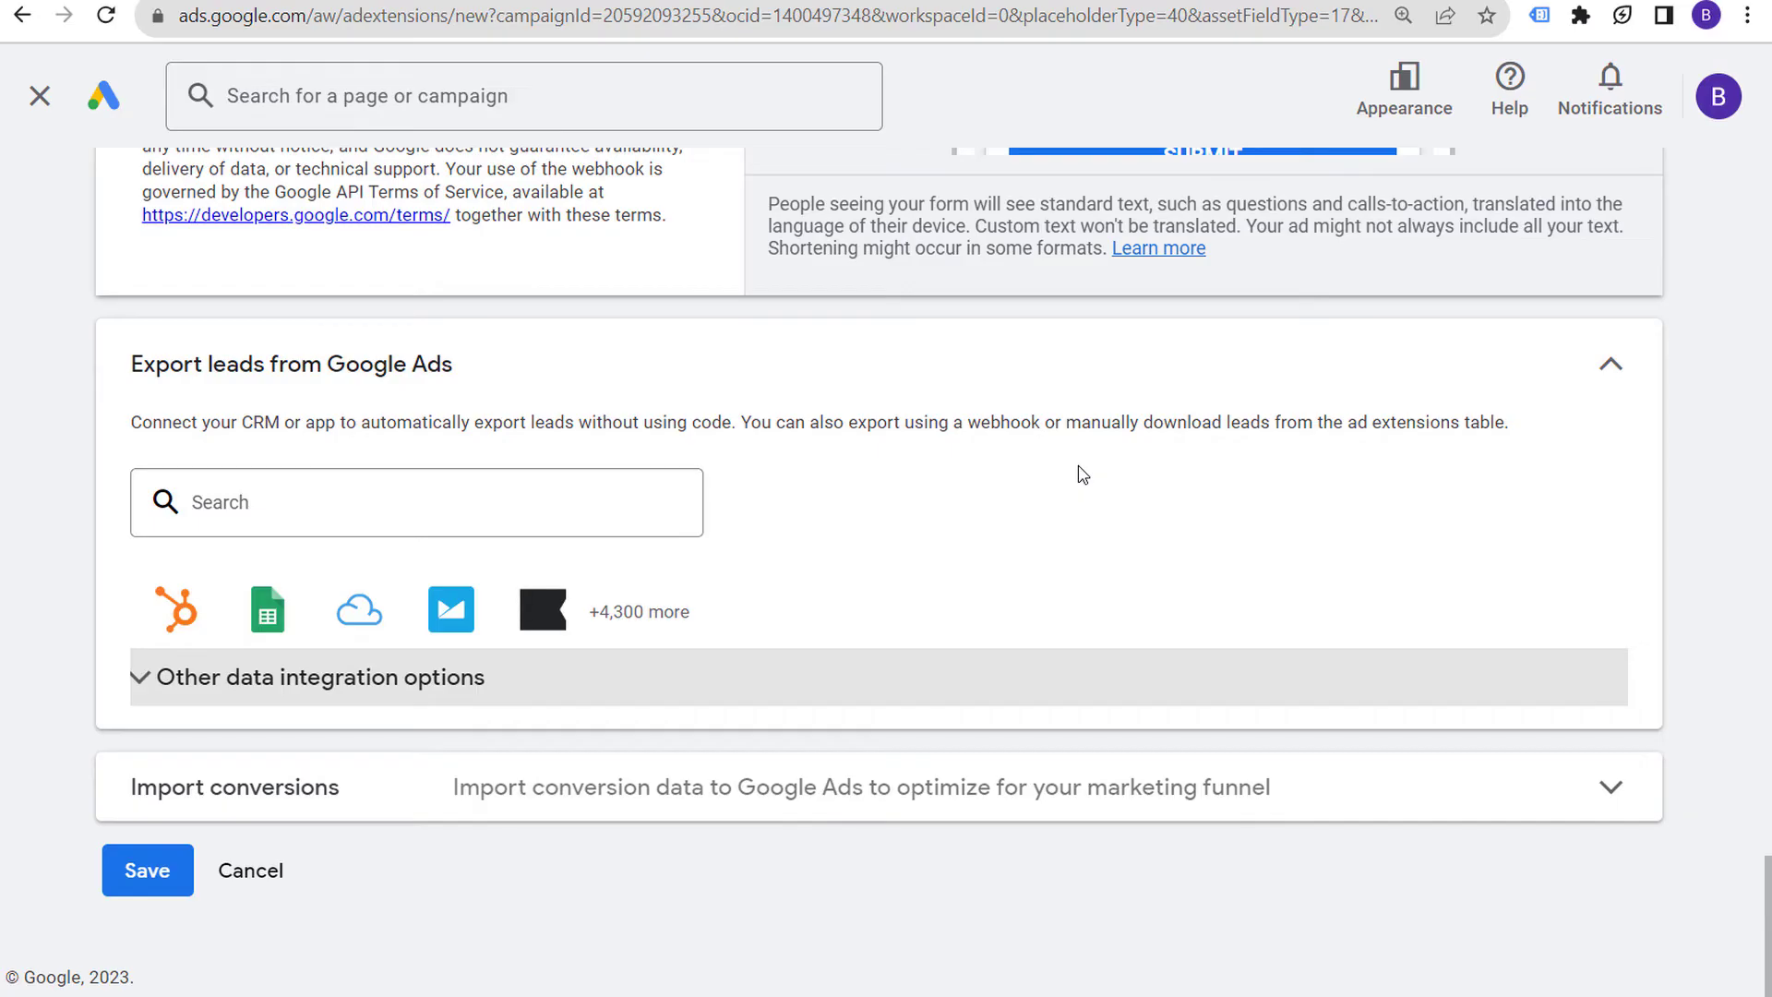
{"action": "left_click", "coordinate": [1059, 386]}
Expand the import conversions section and examine its Google data sources and other data sources
{"action": "left_click", "coordinate": [605, 785]}
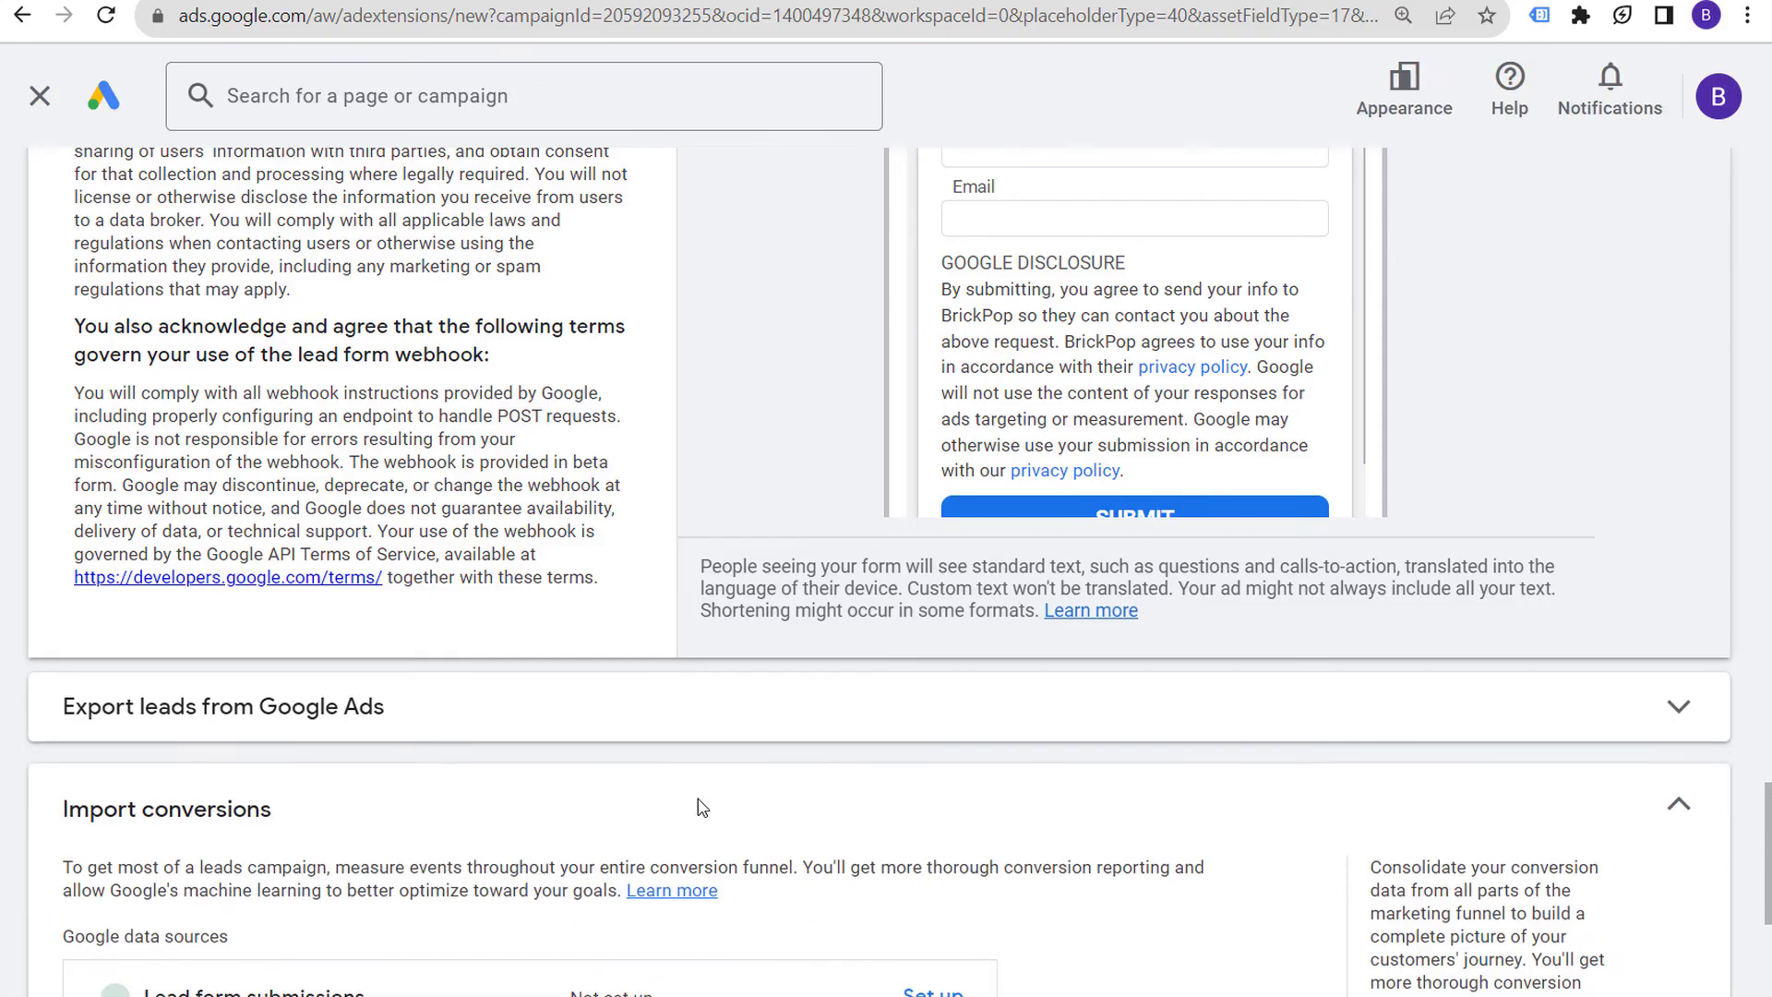
{"action": "scroll", "coordinate": [617, 800], "scroll_direction": "down", "scroll_amount": 5}
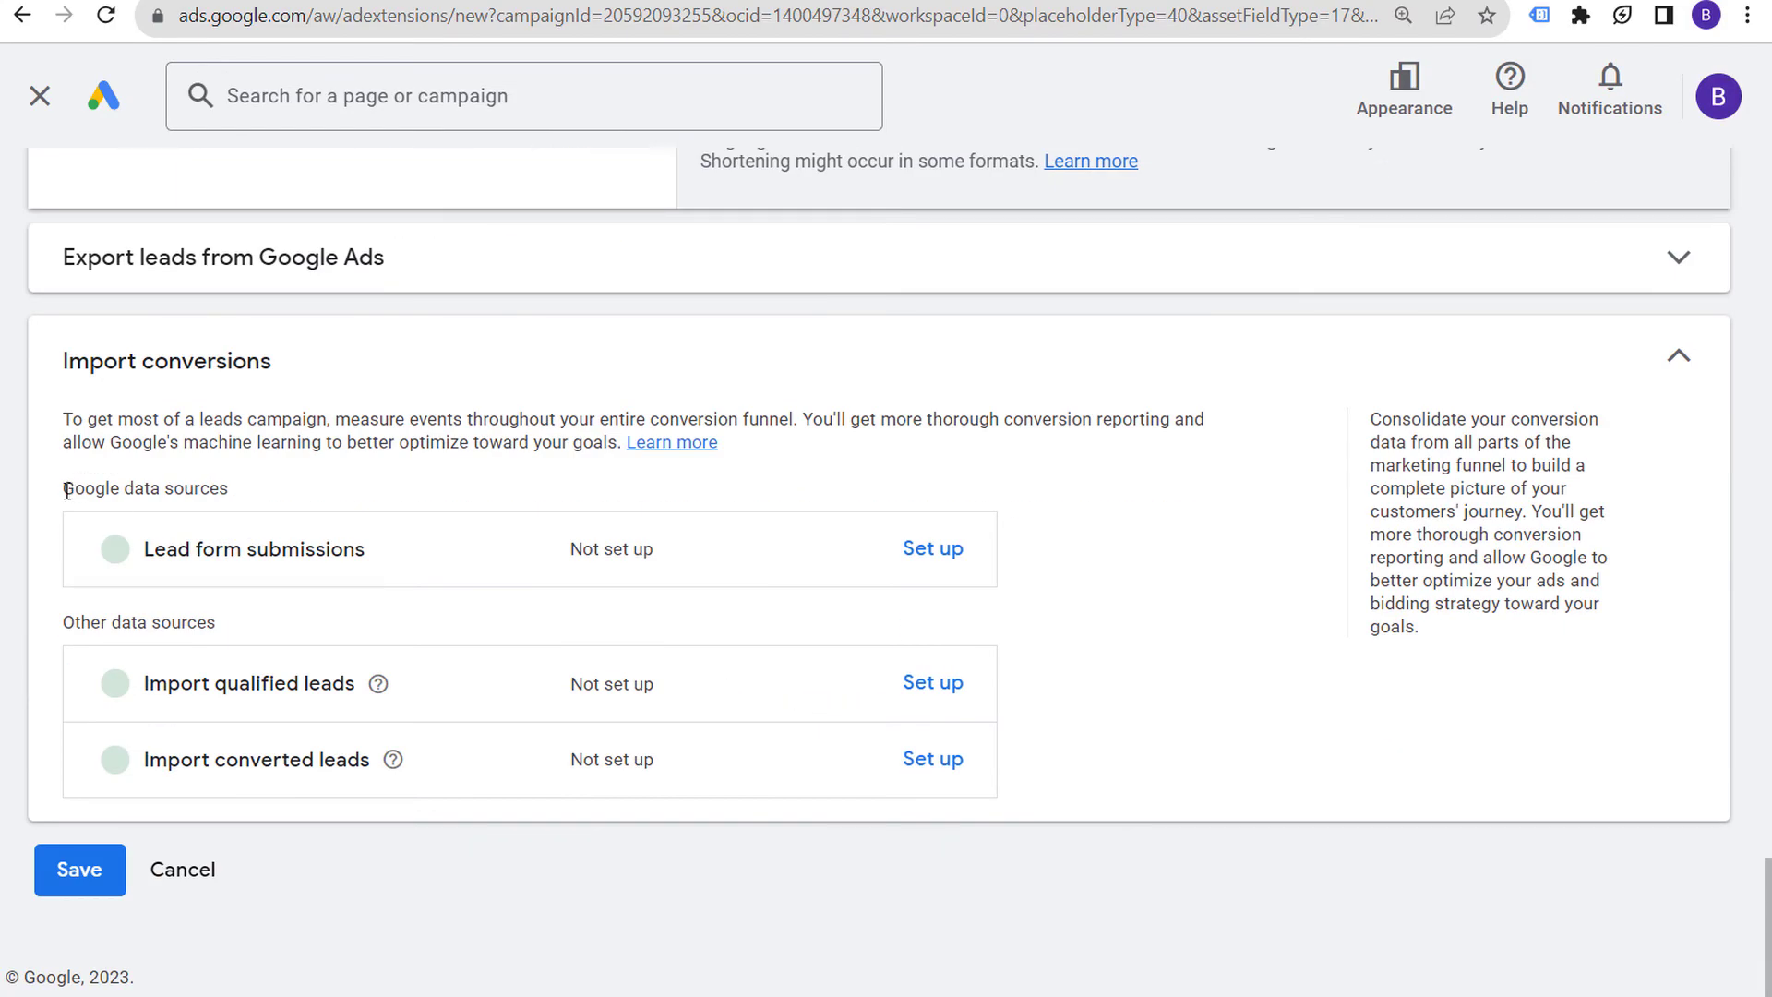
{"action": "left_click_drag", "start_coordinate": [69, 491], "coordinate": [271, 498]}
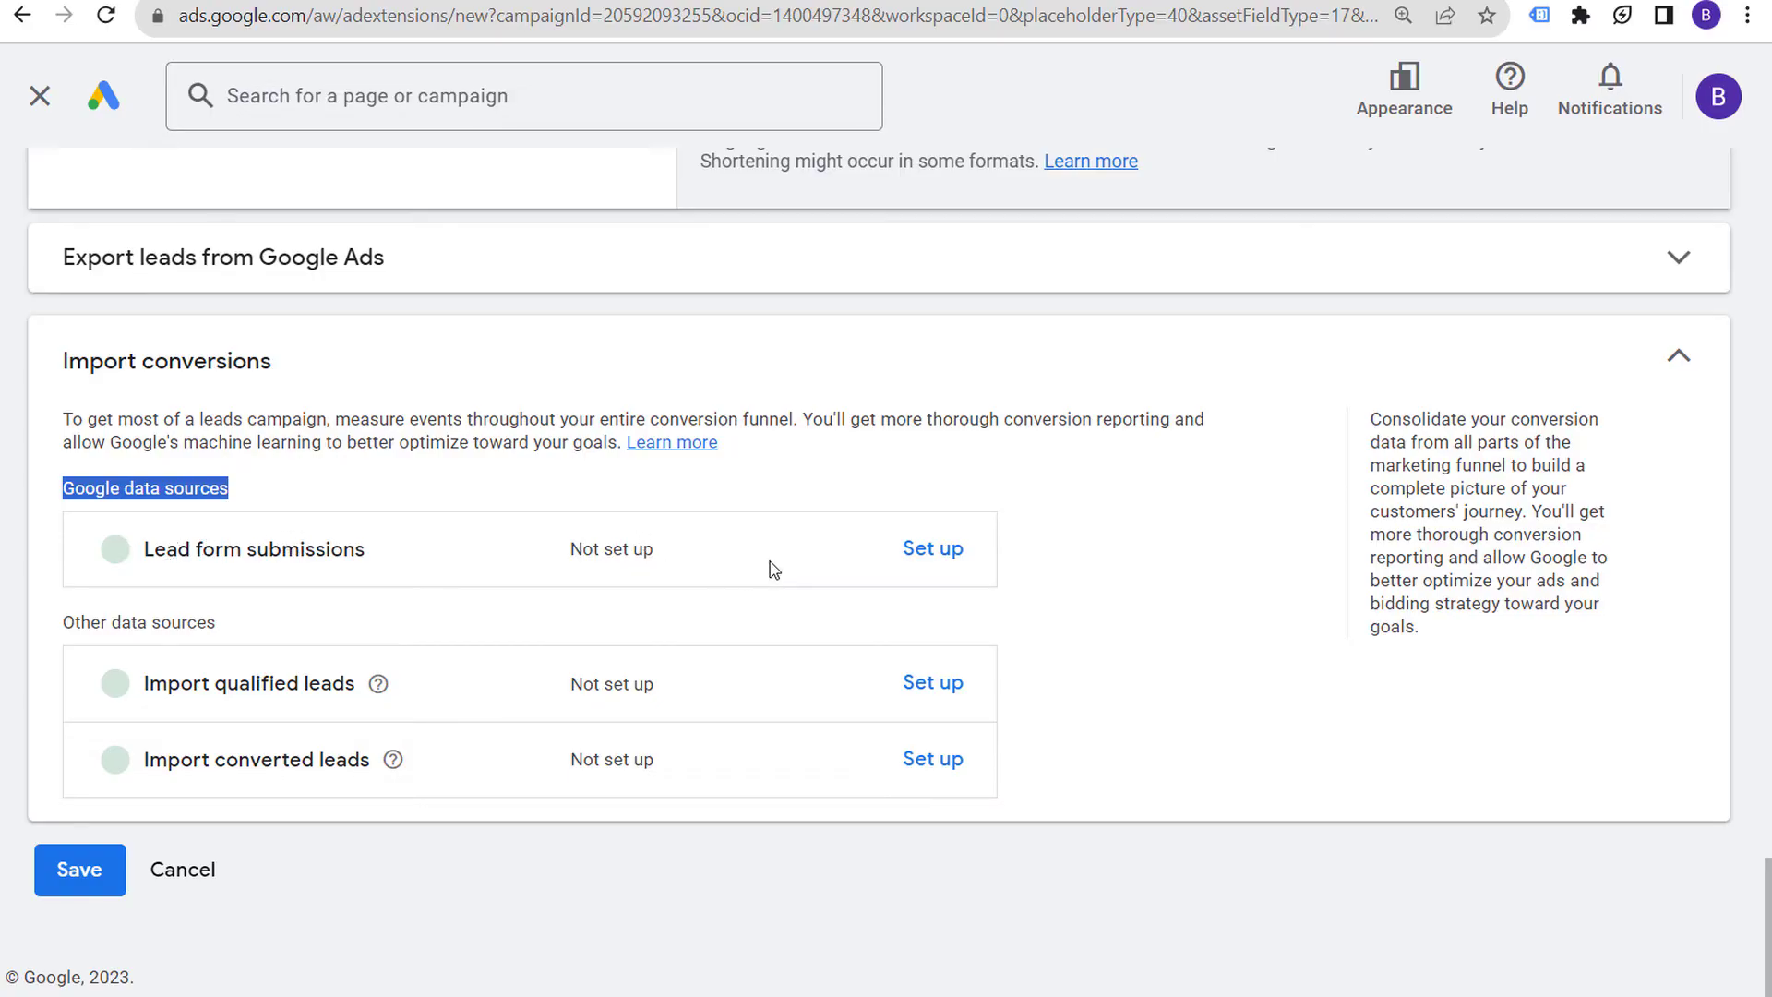
Open the HubSpot lead export linking setup, review its Zapier data integration choices, and close it without linking
{"action": "left_click", "coordinate": [946, 554]}
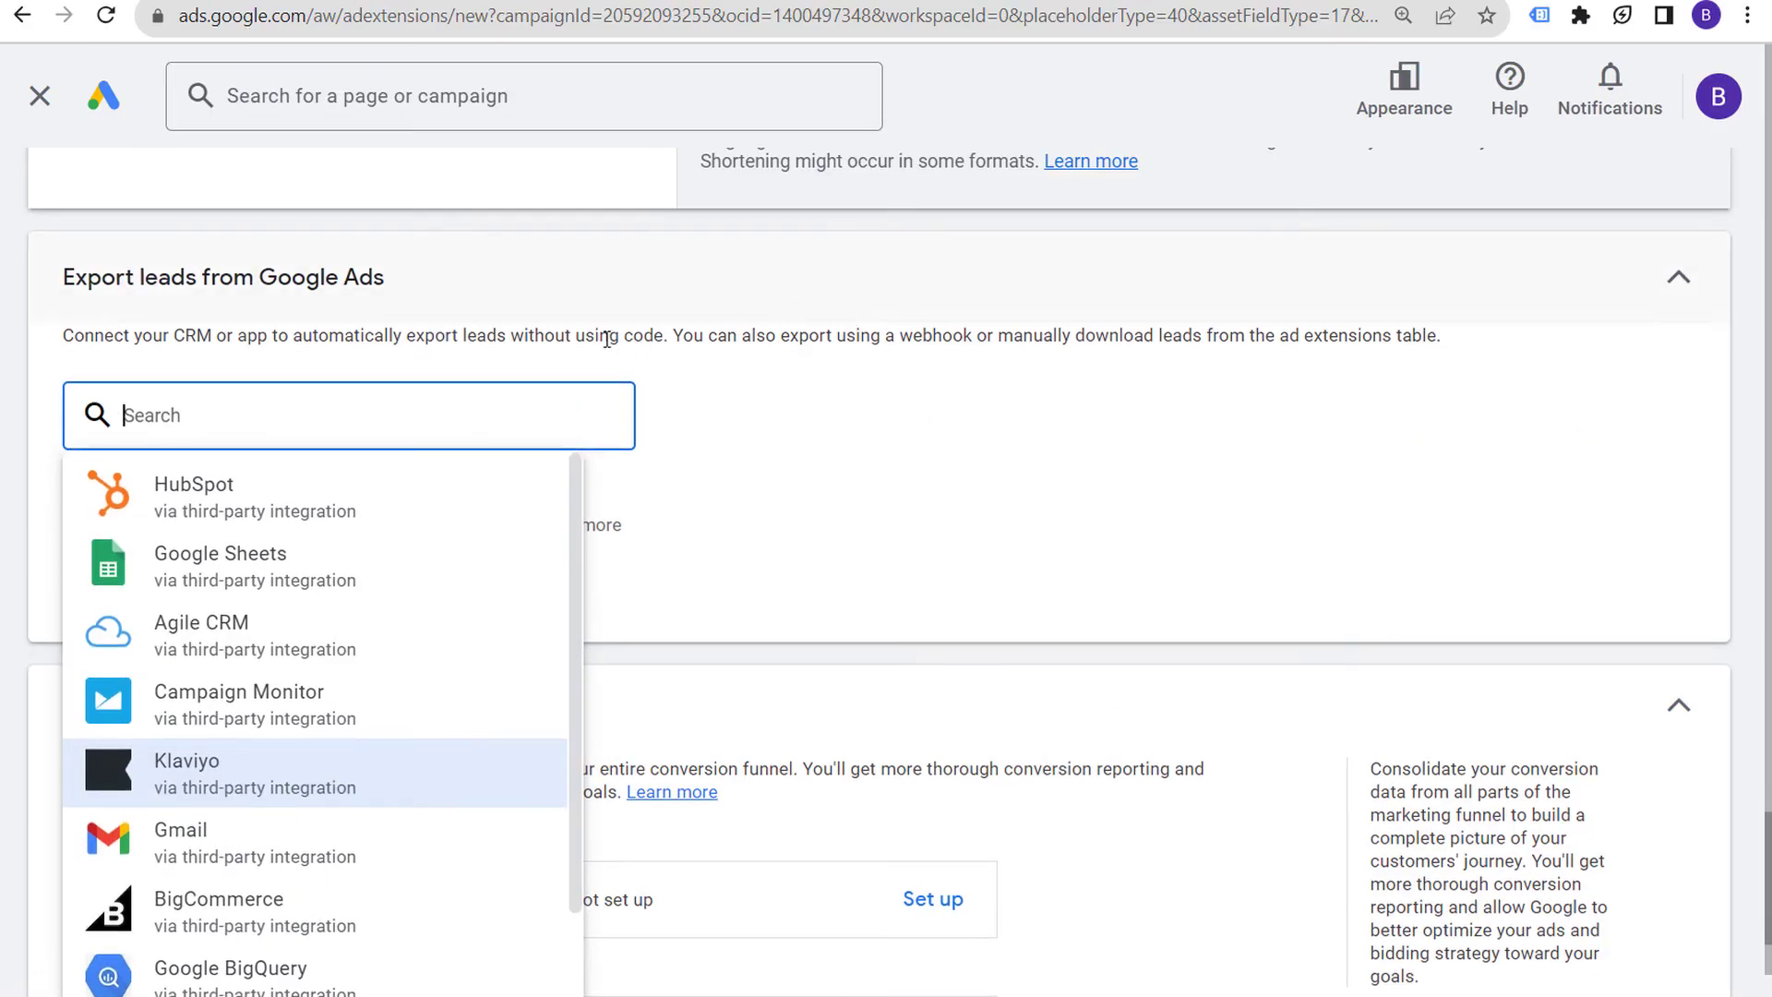
{"action": "left_click", "coordinate": [286, 503]}
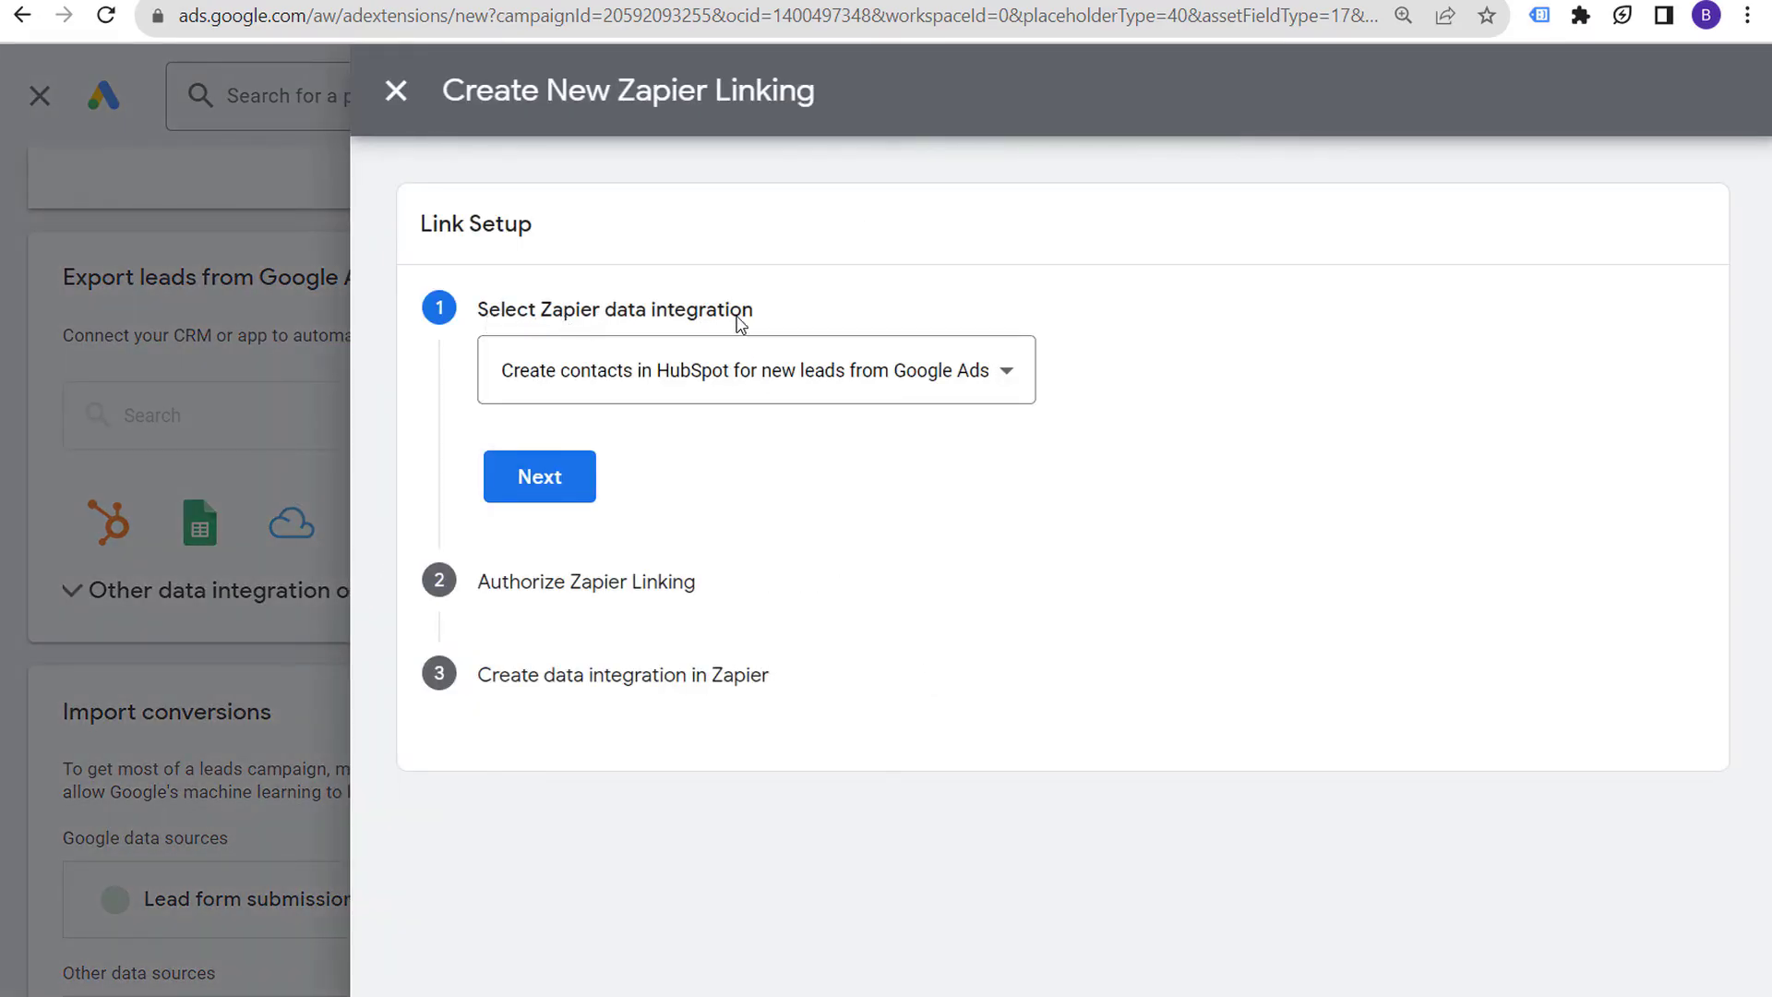
{"action": "left_click", "coordinate": [637, 378]}
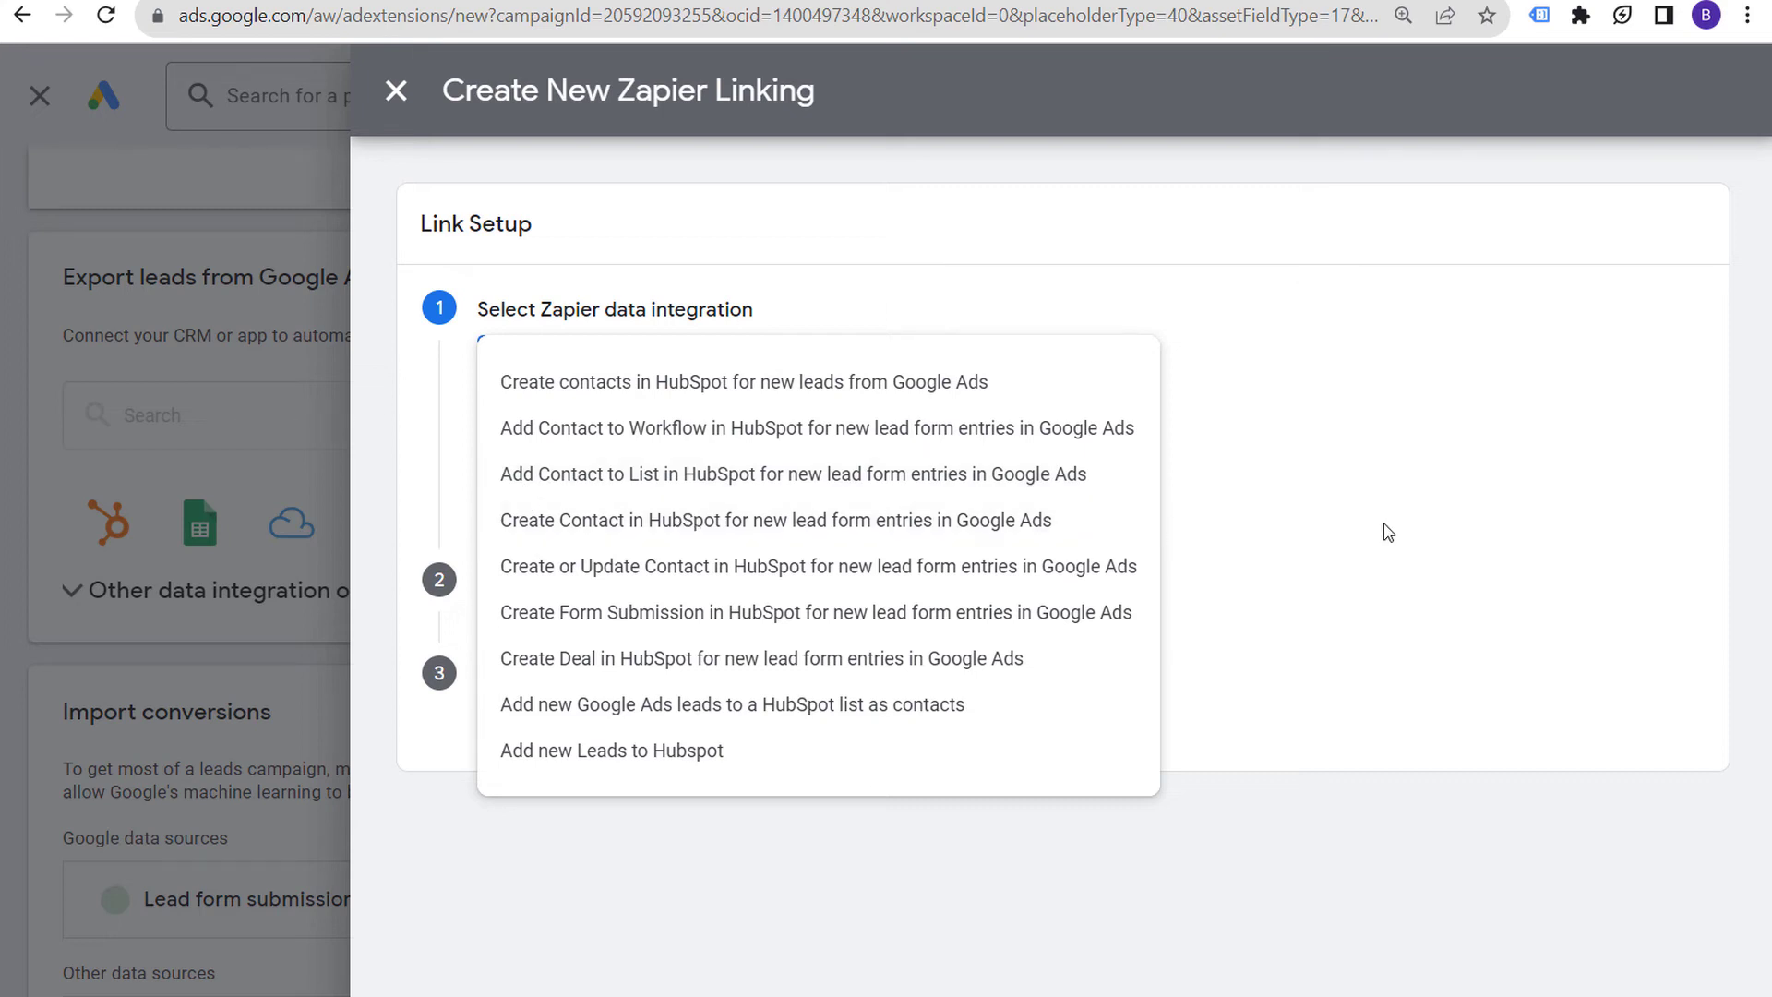
{"action": "left_click", "coordinate": [1370, 476]}
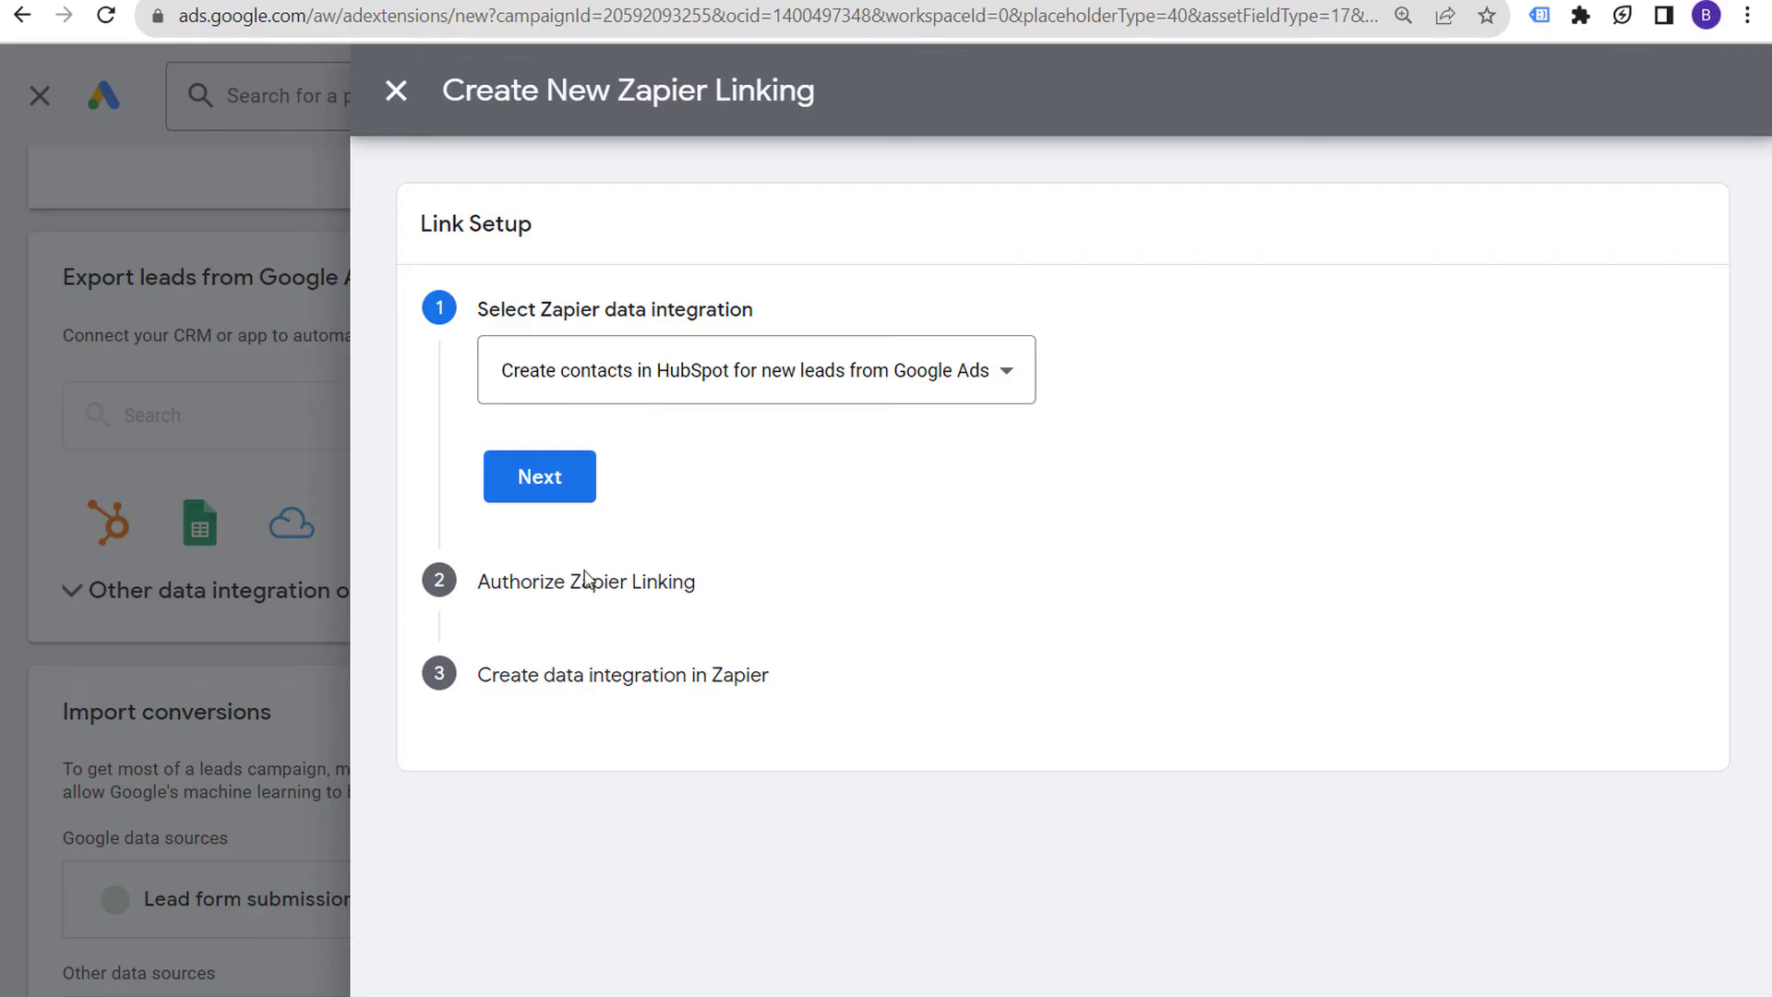
{"action": "left_click", "coordinate": [393, 103]}
Reread the import conversions description, then collapse the import conversions and lead export sections
{"action": "scroll", "coordinate": [1412, 291], "scroll_direction": "down", "scroll_amount": 4}
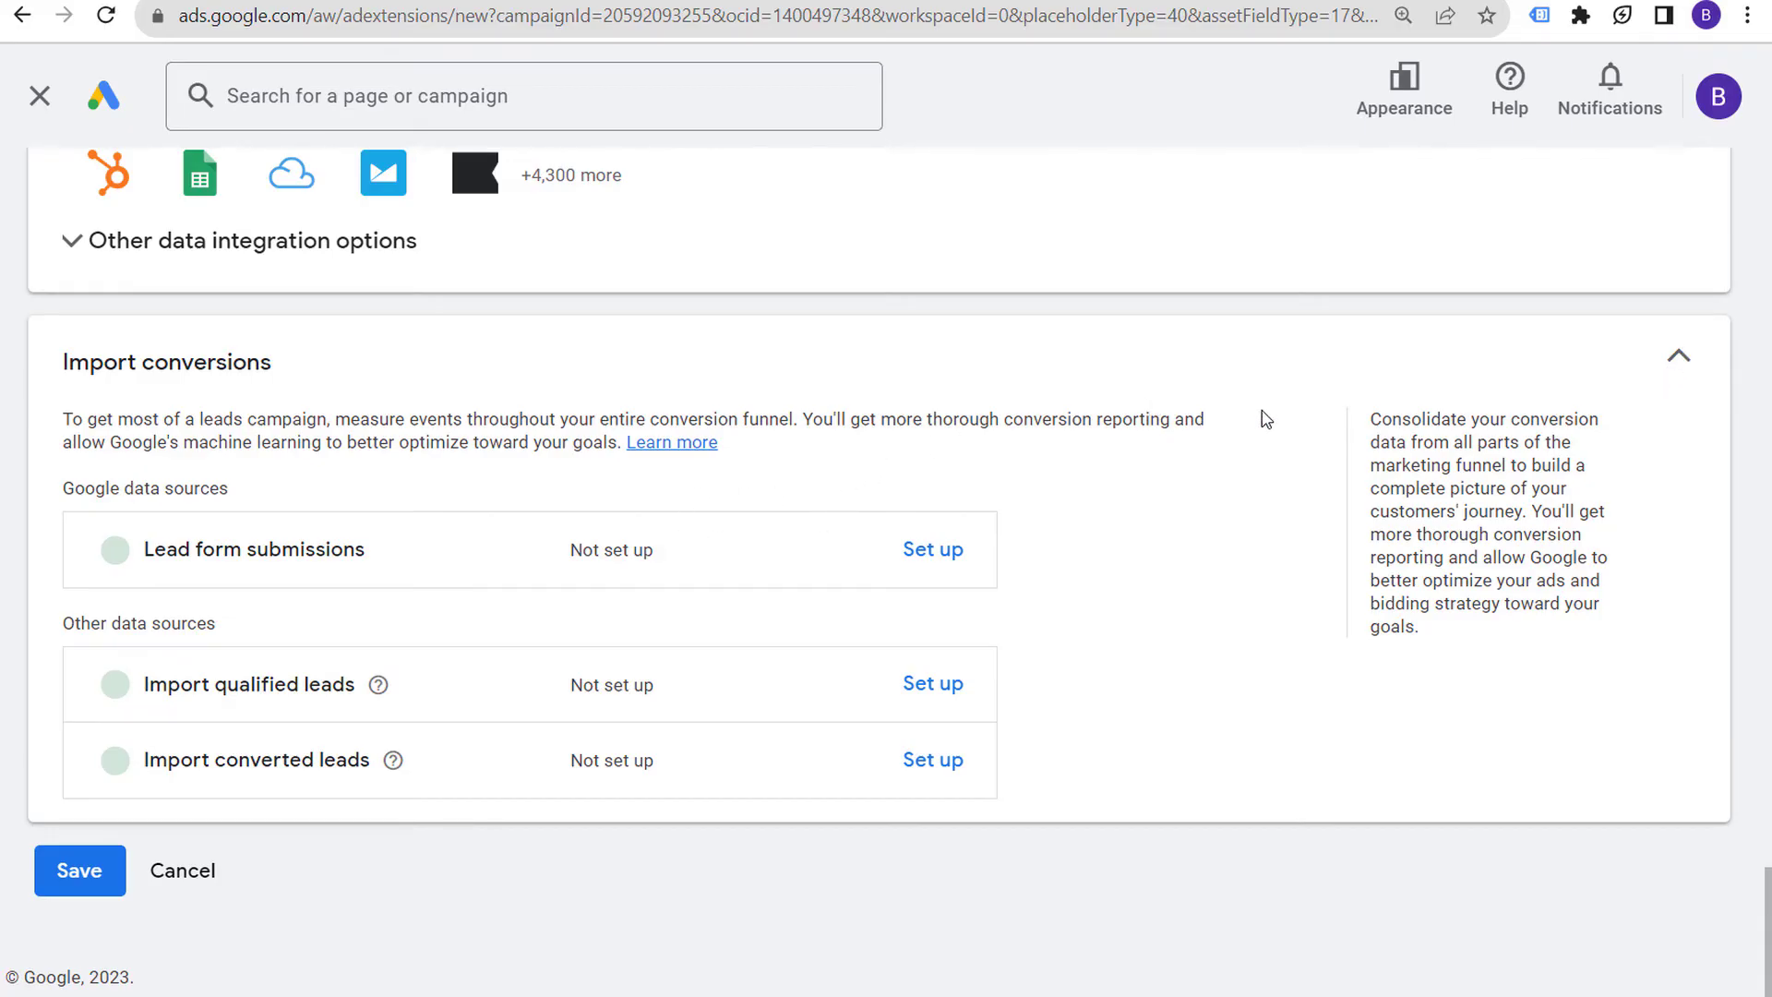
{"action": "left_click_drag", "start_coordinate": [450, 444], "coordinate": [548, 438]}
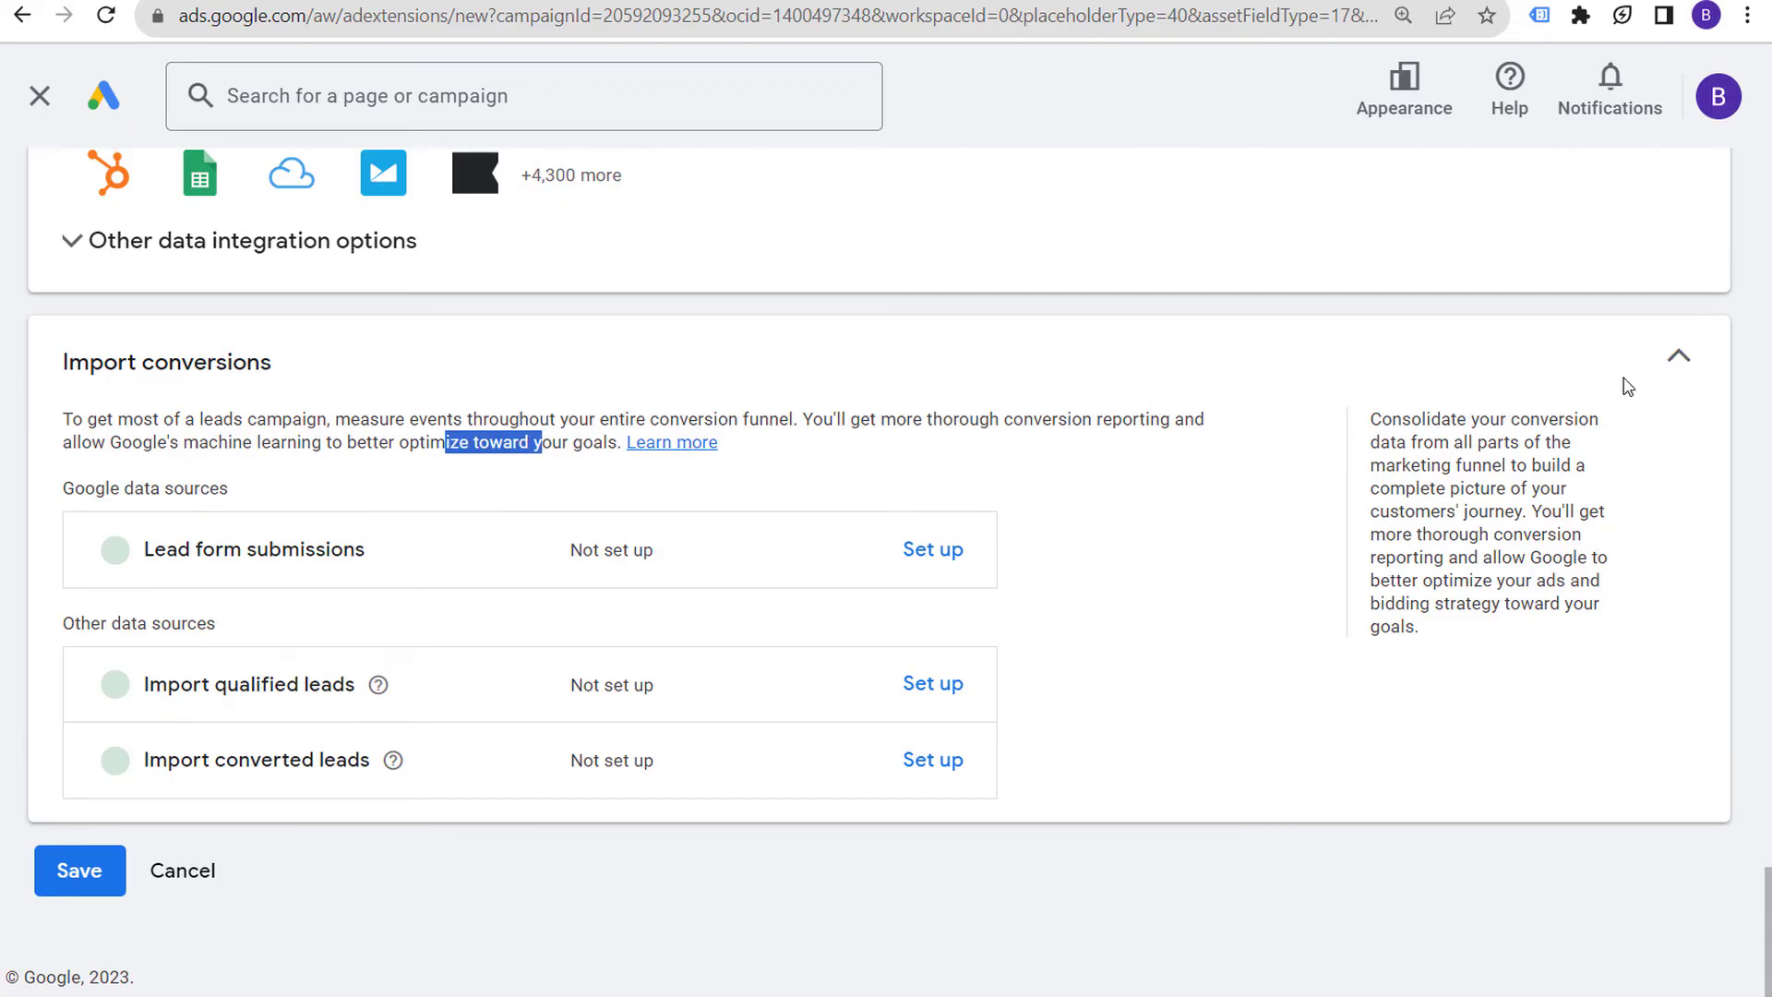
{"action": "left_click", "coordinate": [1675, 360]}
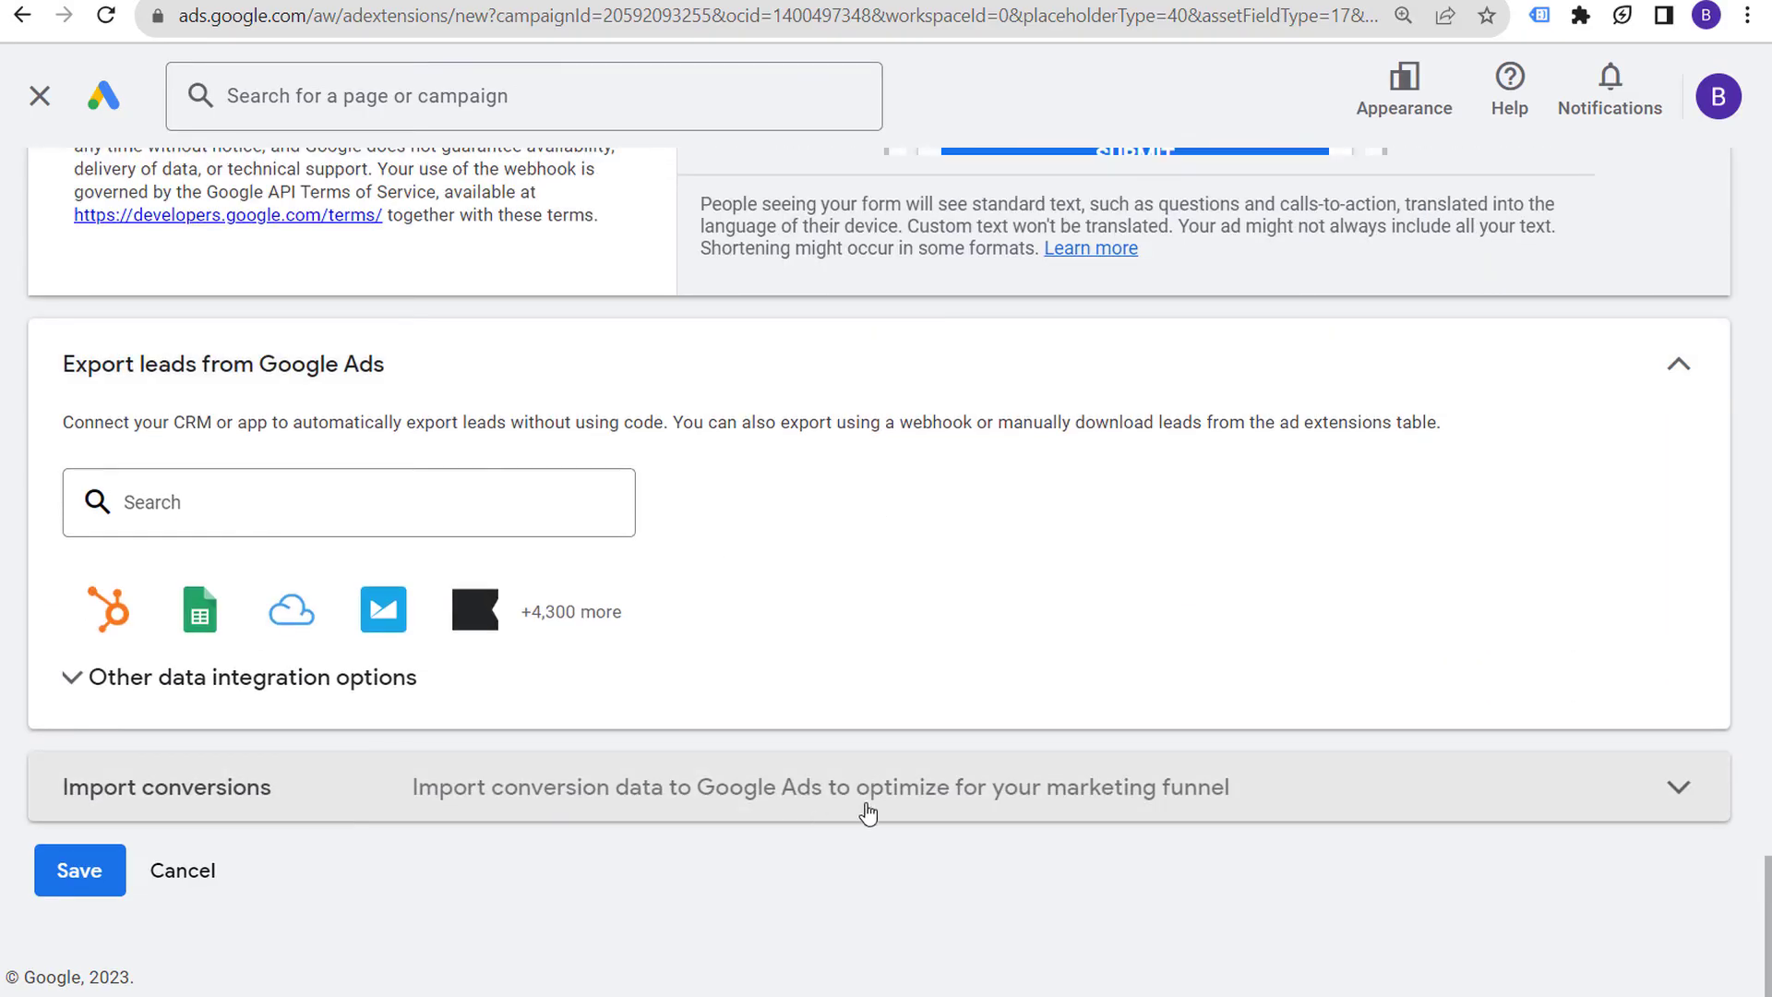
{"action": "left_click", "coordinate": [1678, 368]}
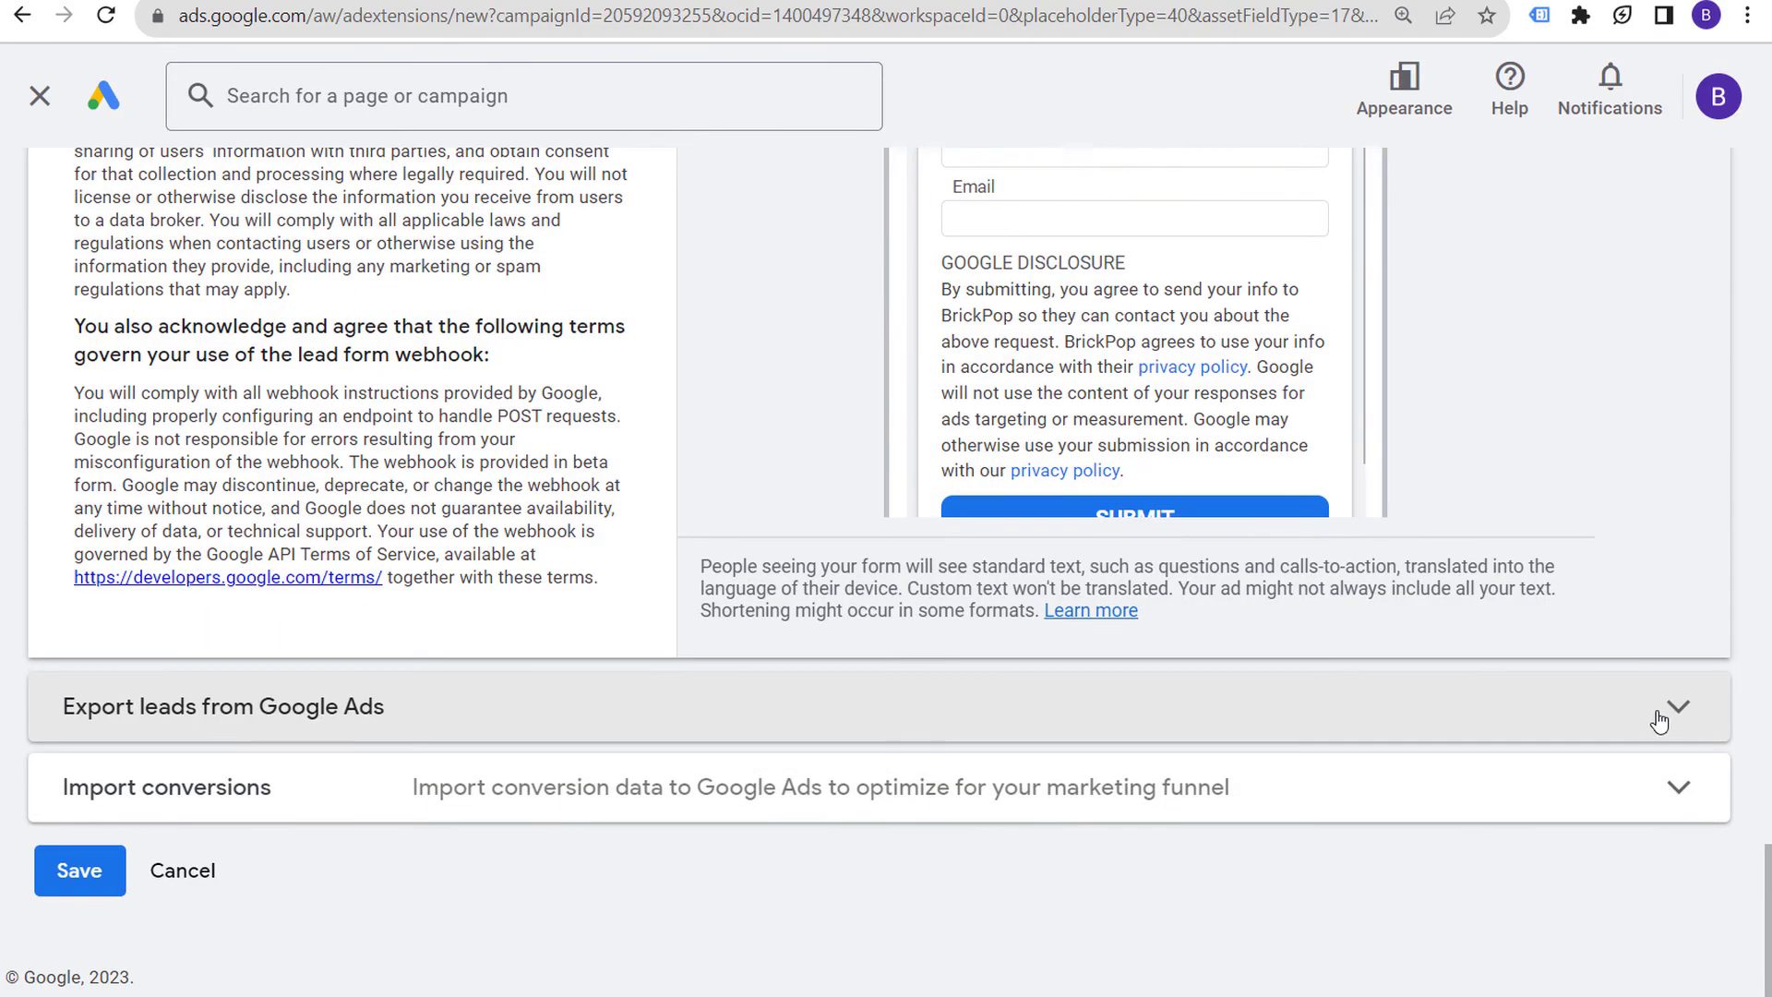
Set up the qualified leads conversion import with Import from data platform as its source, and save the lead form asset
{"action": "left_click", "coordinate": [1679, 783]}
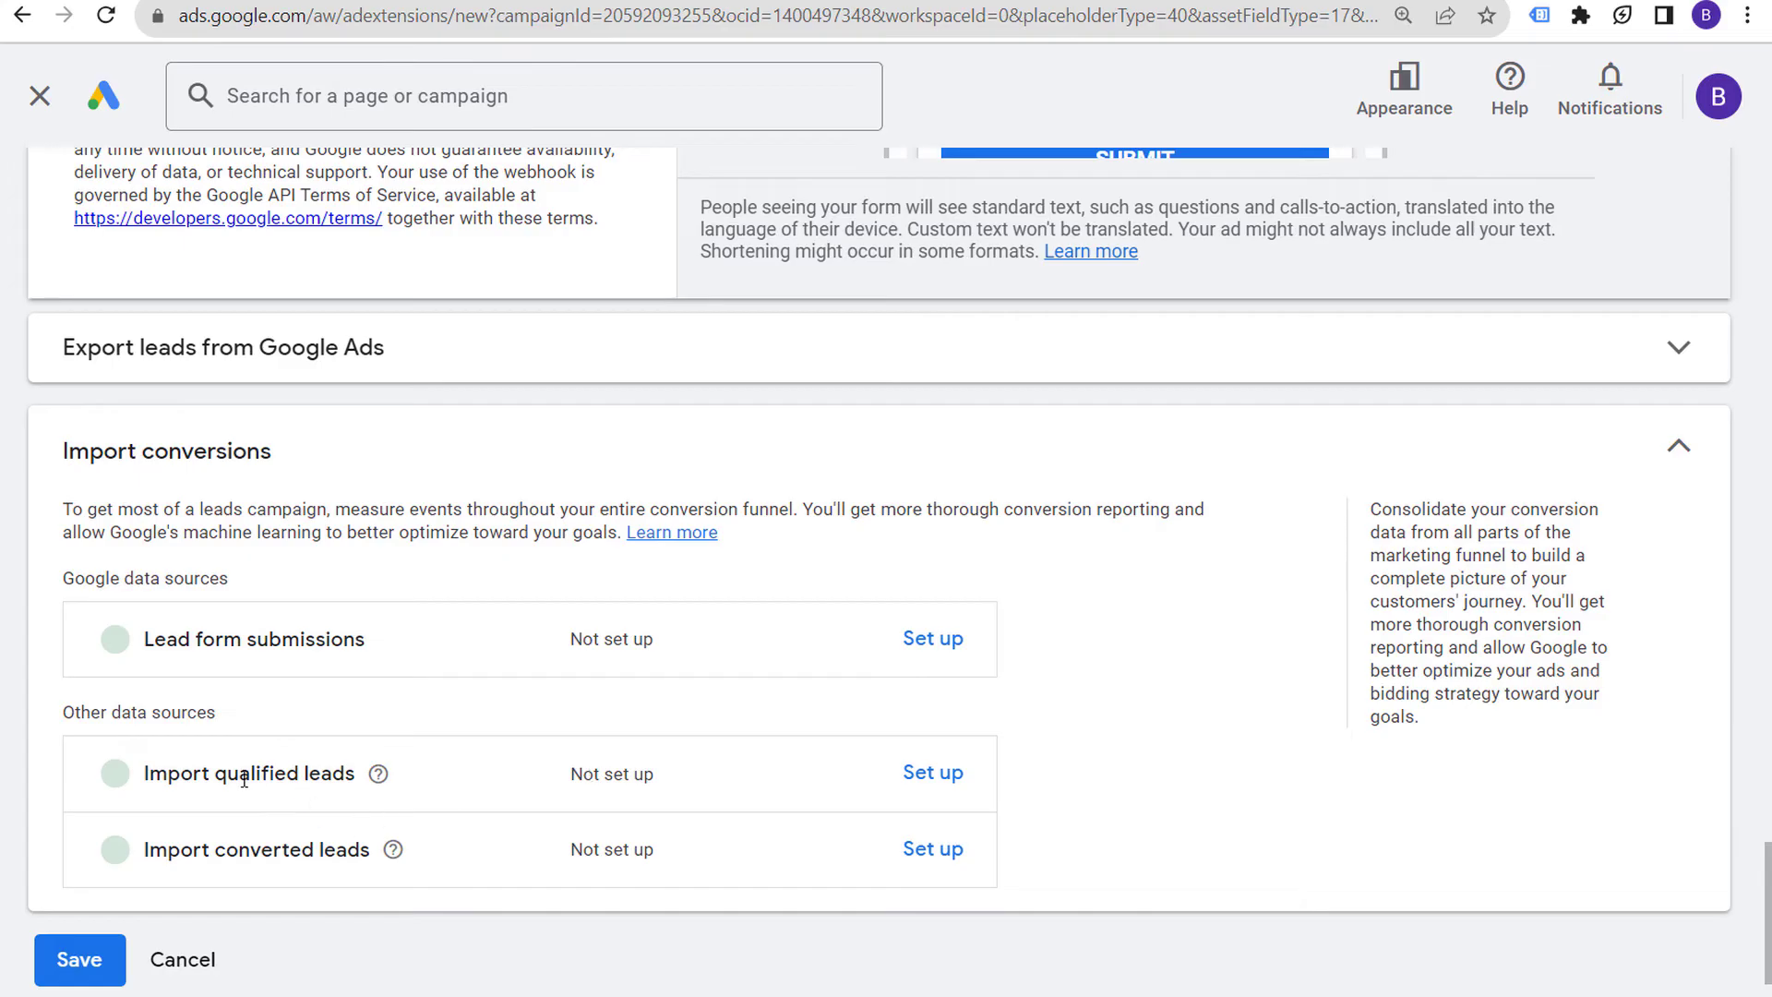
{"action": "left_click", "coordinate": [930, 774]}
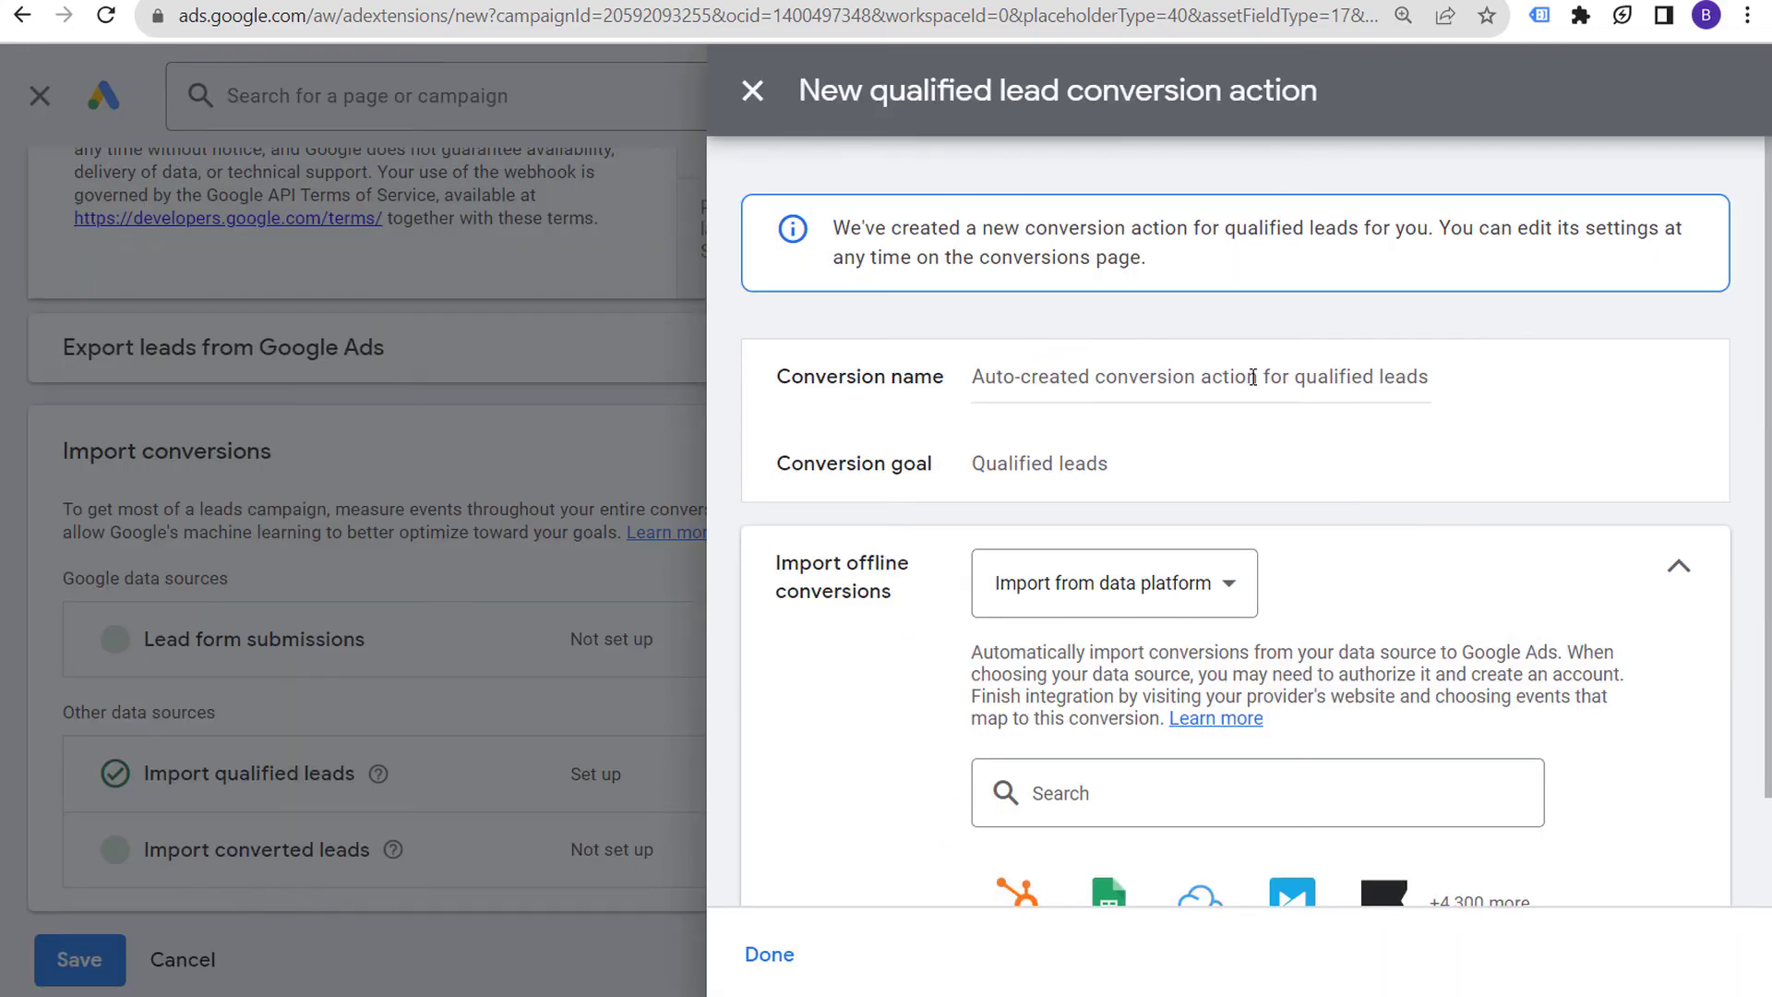
{"action": "left_click", "coordinate": [1197, 596]}
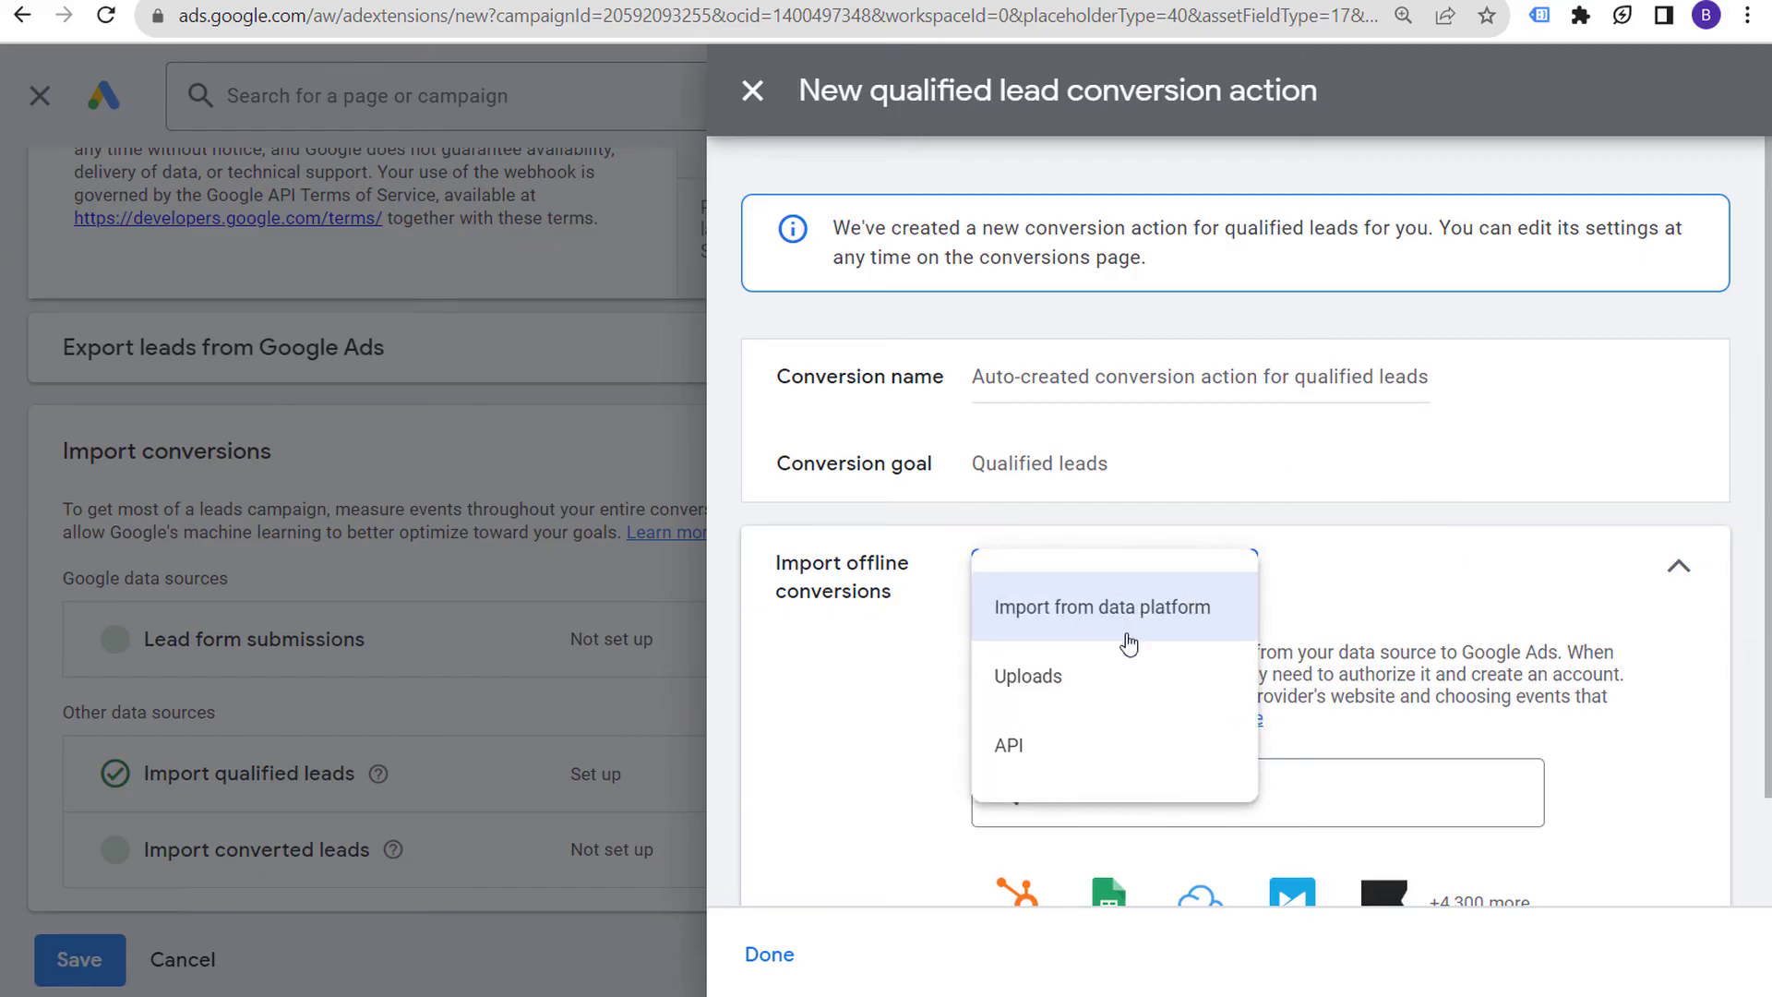
{"action": "left_click", "coordinate": [1172, 624]}
{"action": "scroll", "coordinate": [1576, 635], "scroll_direction": "down", "scroll_amount": 2}
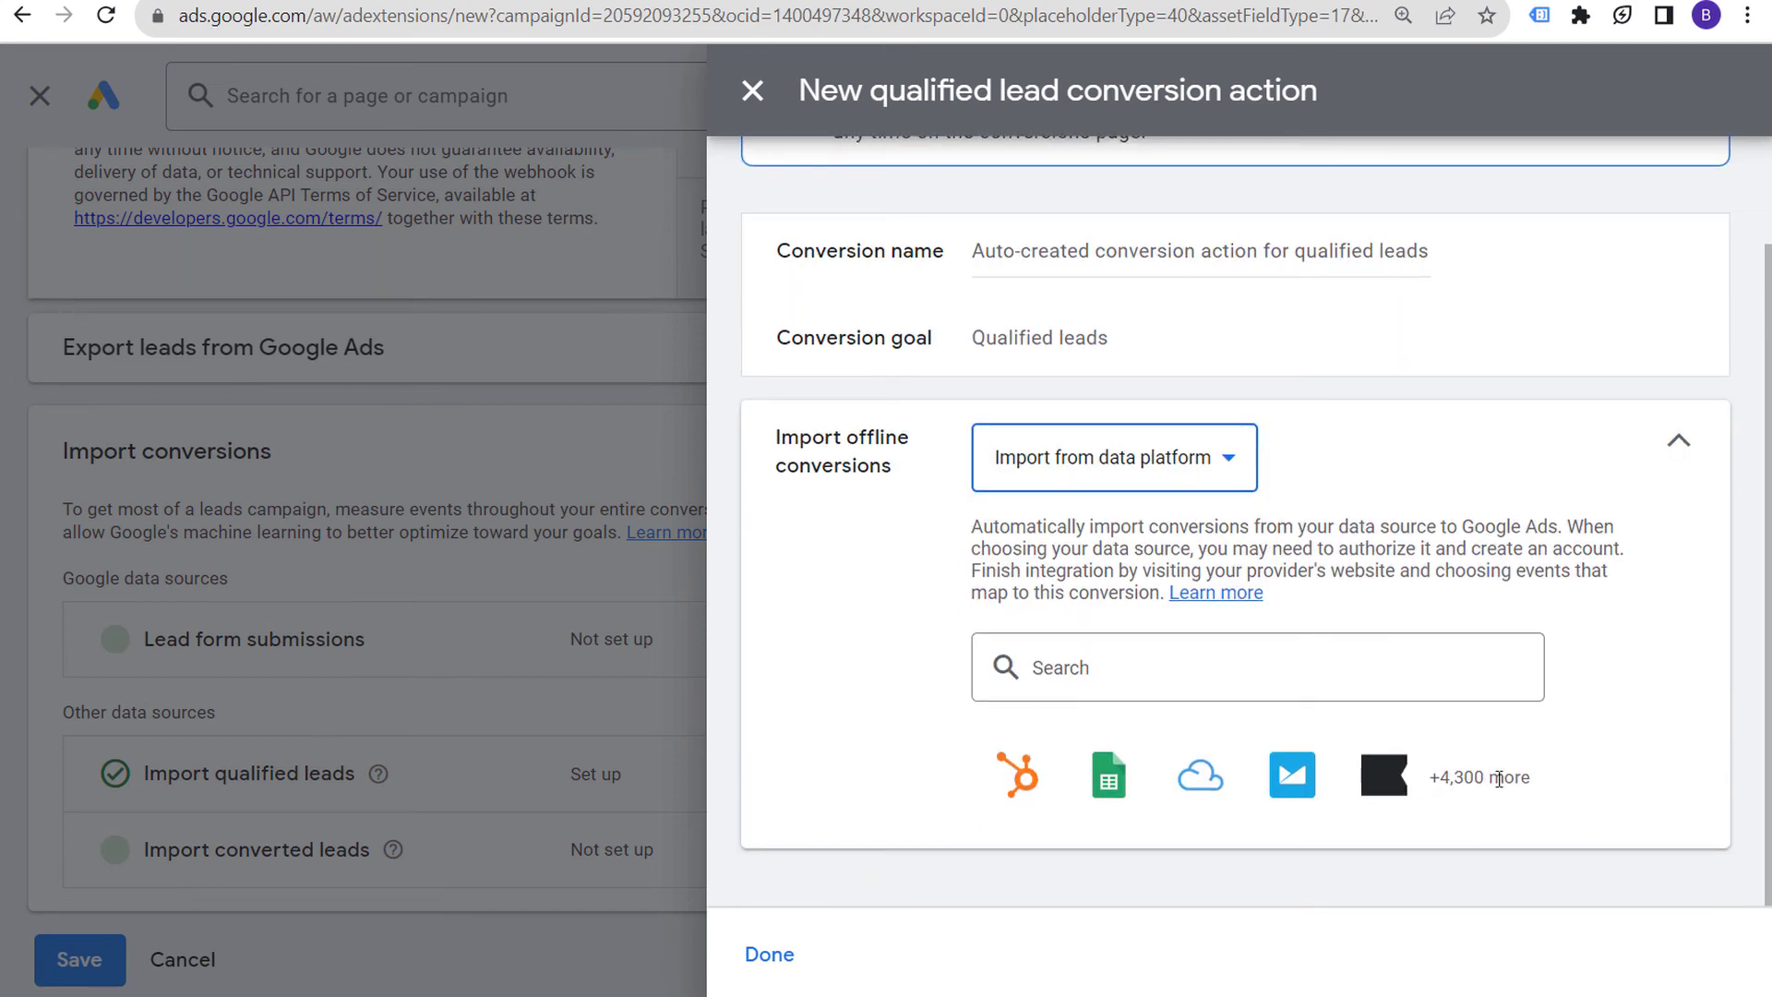
{"action": "scroll", "coordinate": [1531, 501], "scroll_direction": "up", "scroll_amount": 2}
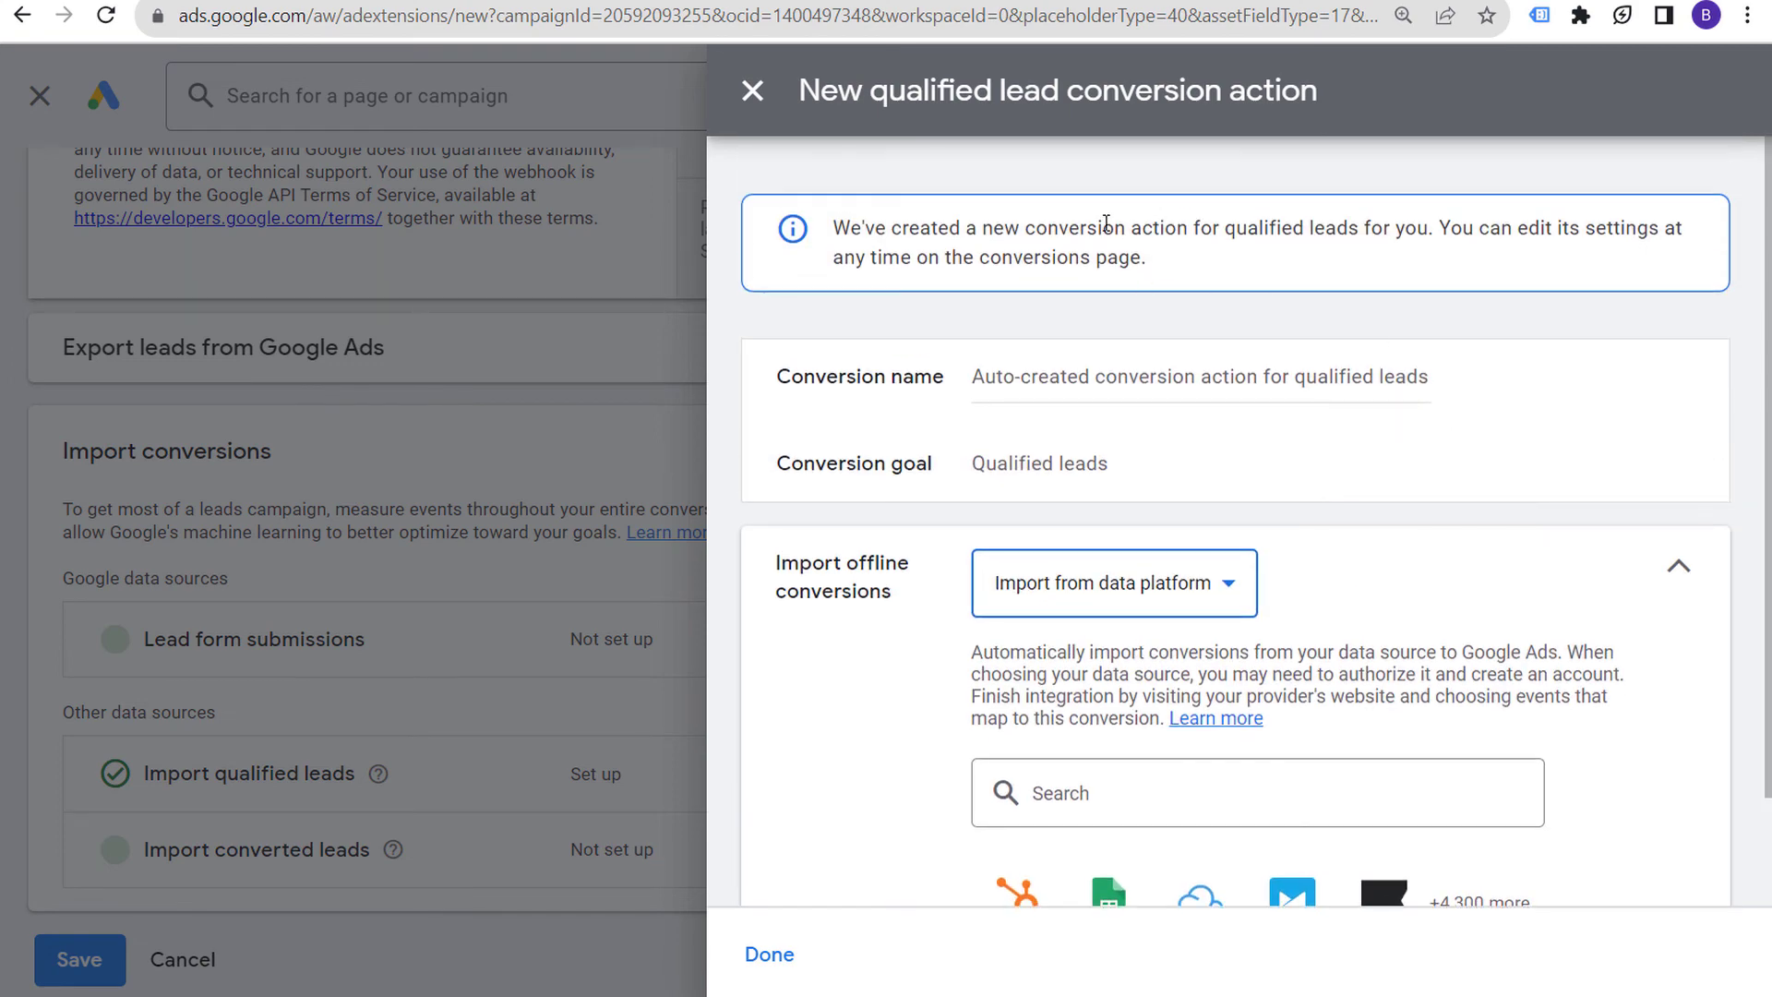
{"action": "left_click", "coordinate": [758, 93]}
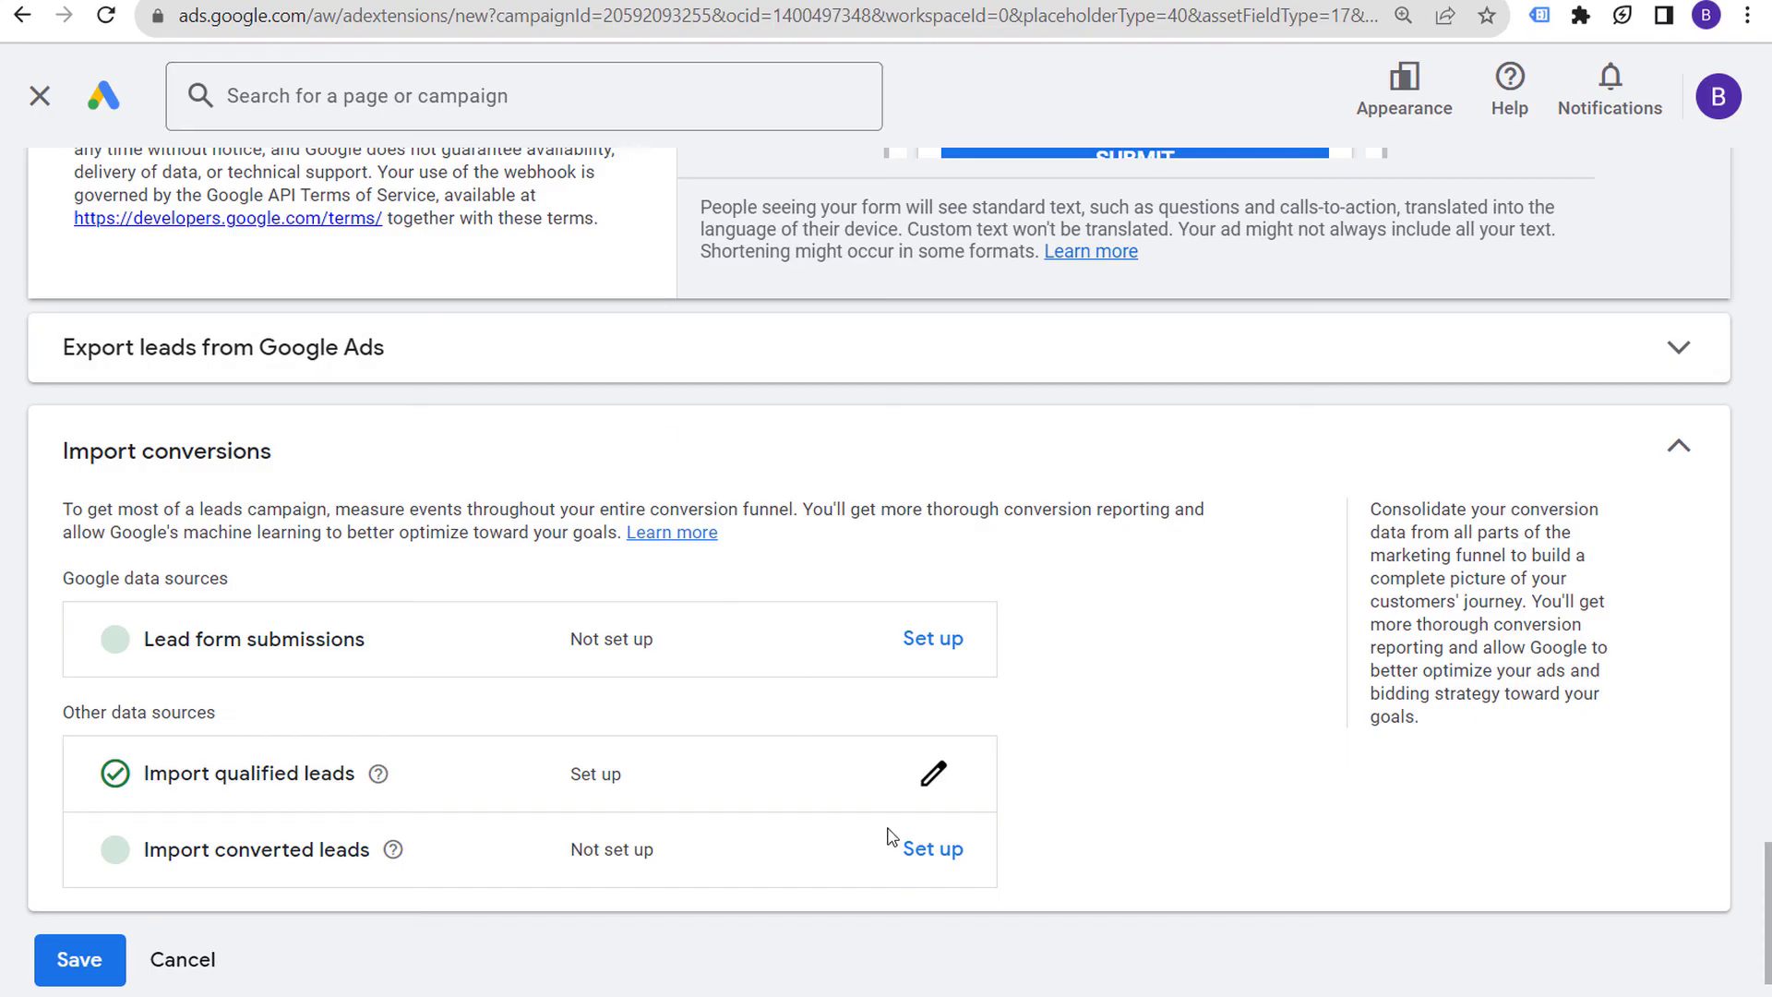
{"action": "left_click", "coordinate": [118, 974]}
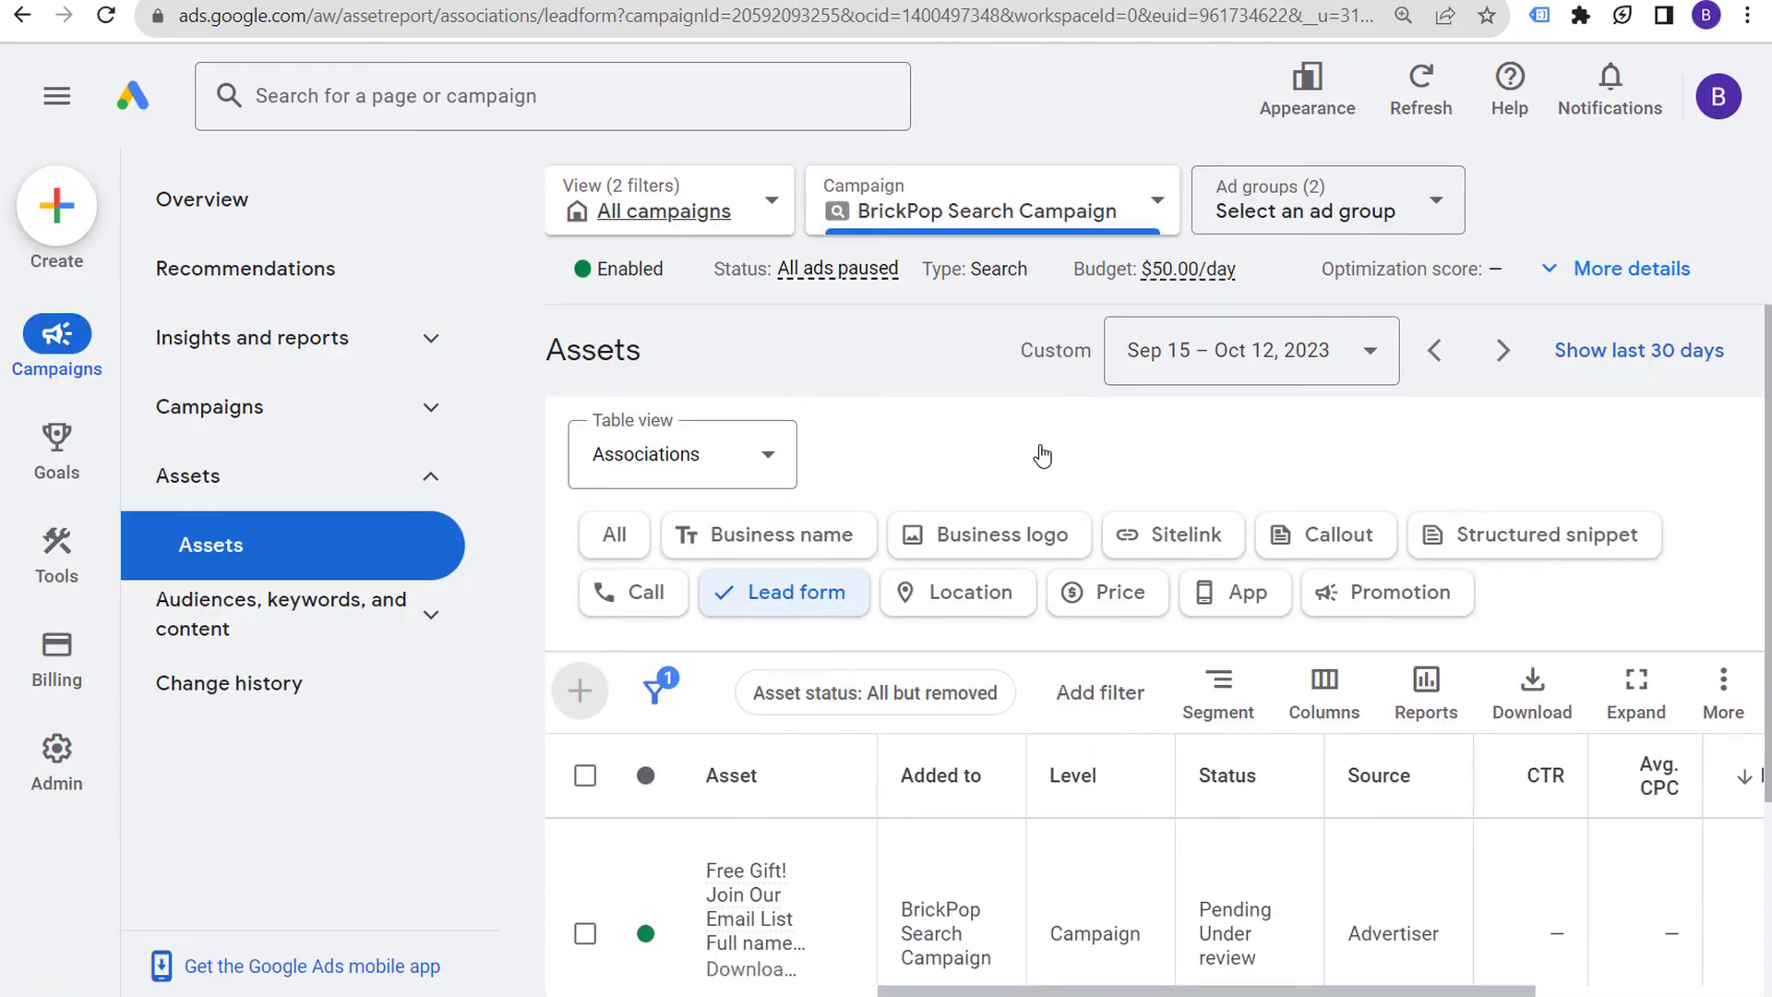
Review the new lead form's row in the assets table, including its status, source and performance columns
{"action": "scroll", "coordinate": [1190, 695], "scroll_direction": "down", "scroll_amount": 2}
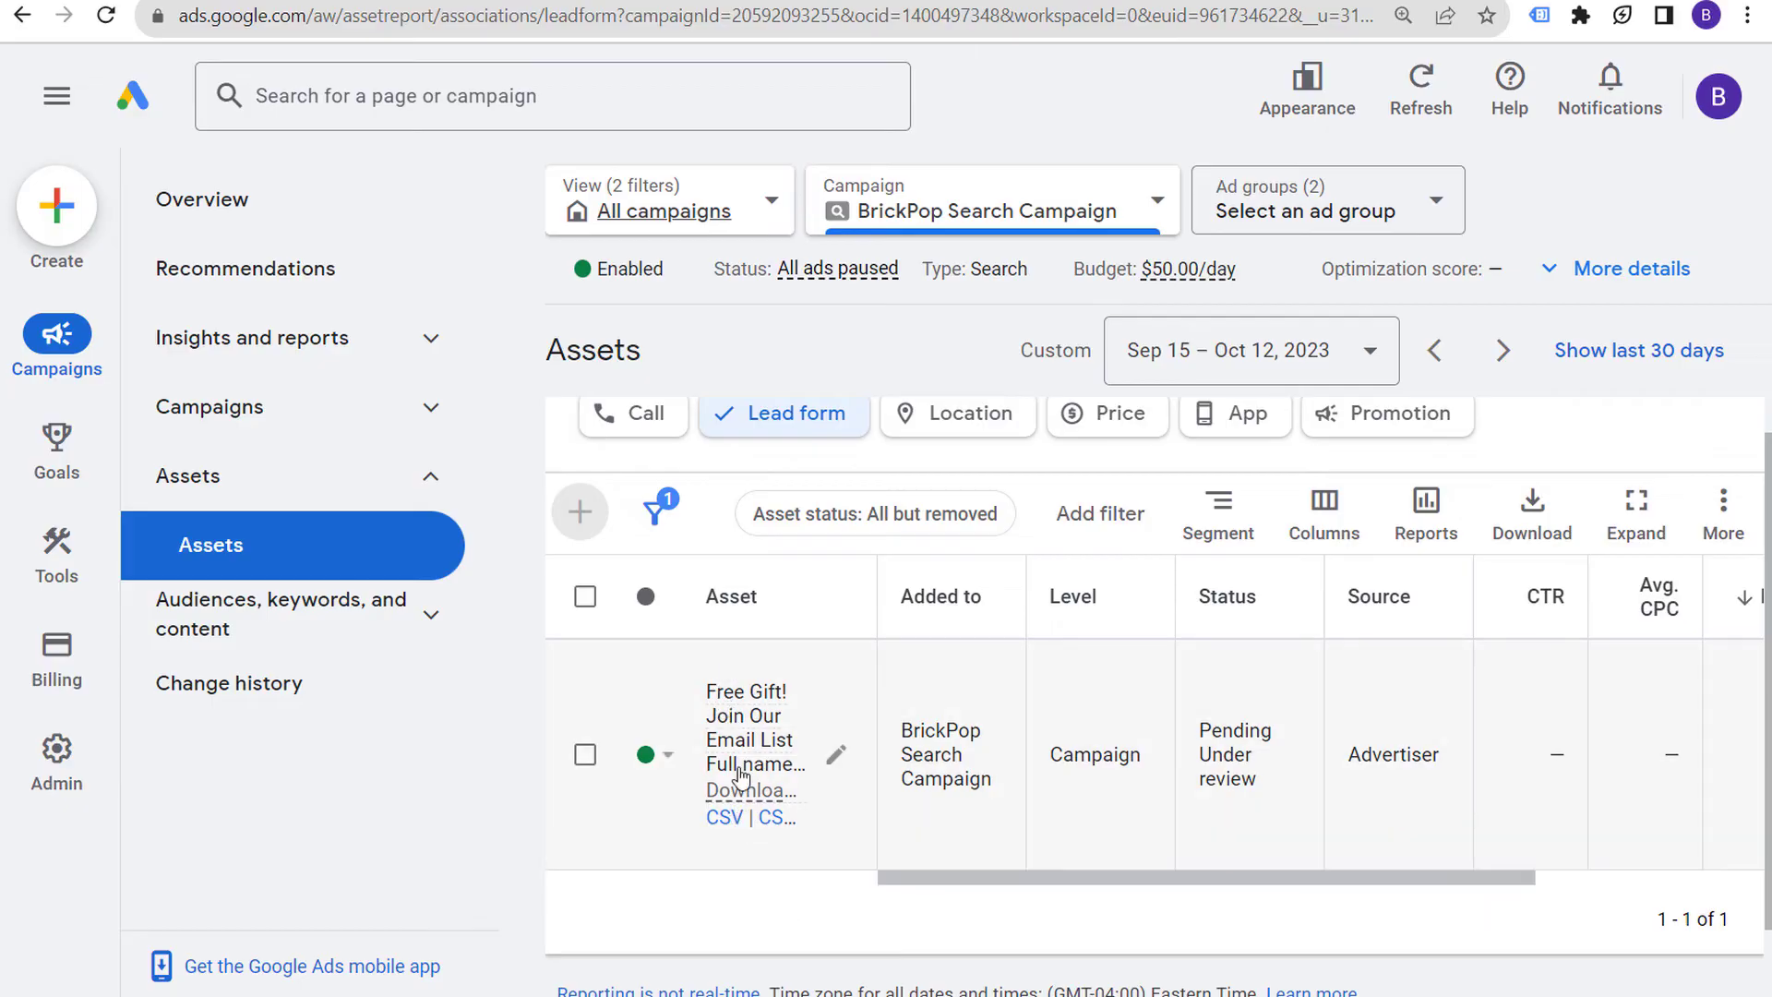
{"action": "mouse_move", "coordinate": [763, 775]}
{"action": "scroll", "coordinate": [1546, 761], "scroll_direction": "up", "scroll_amount": 2}
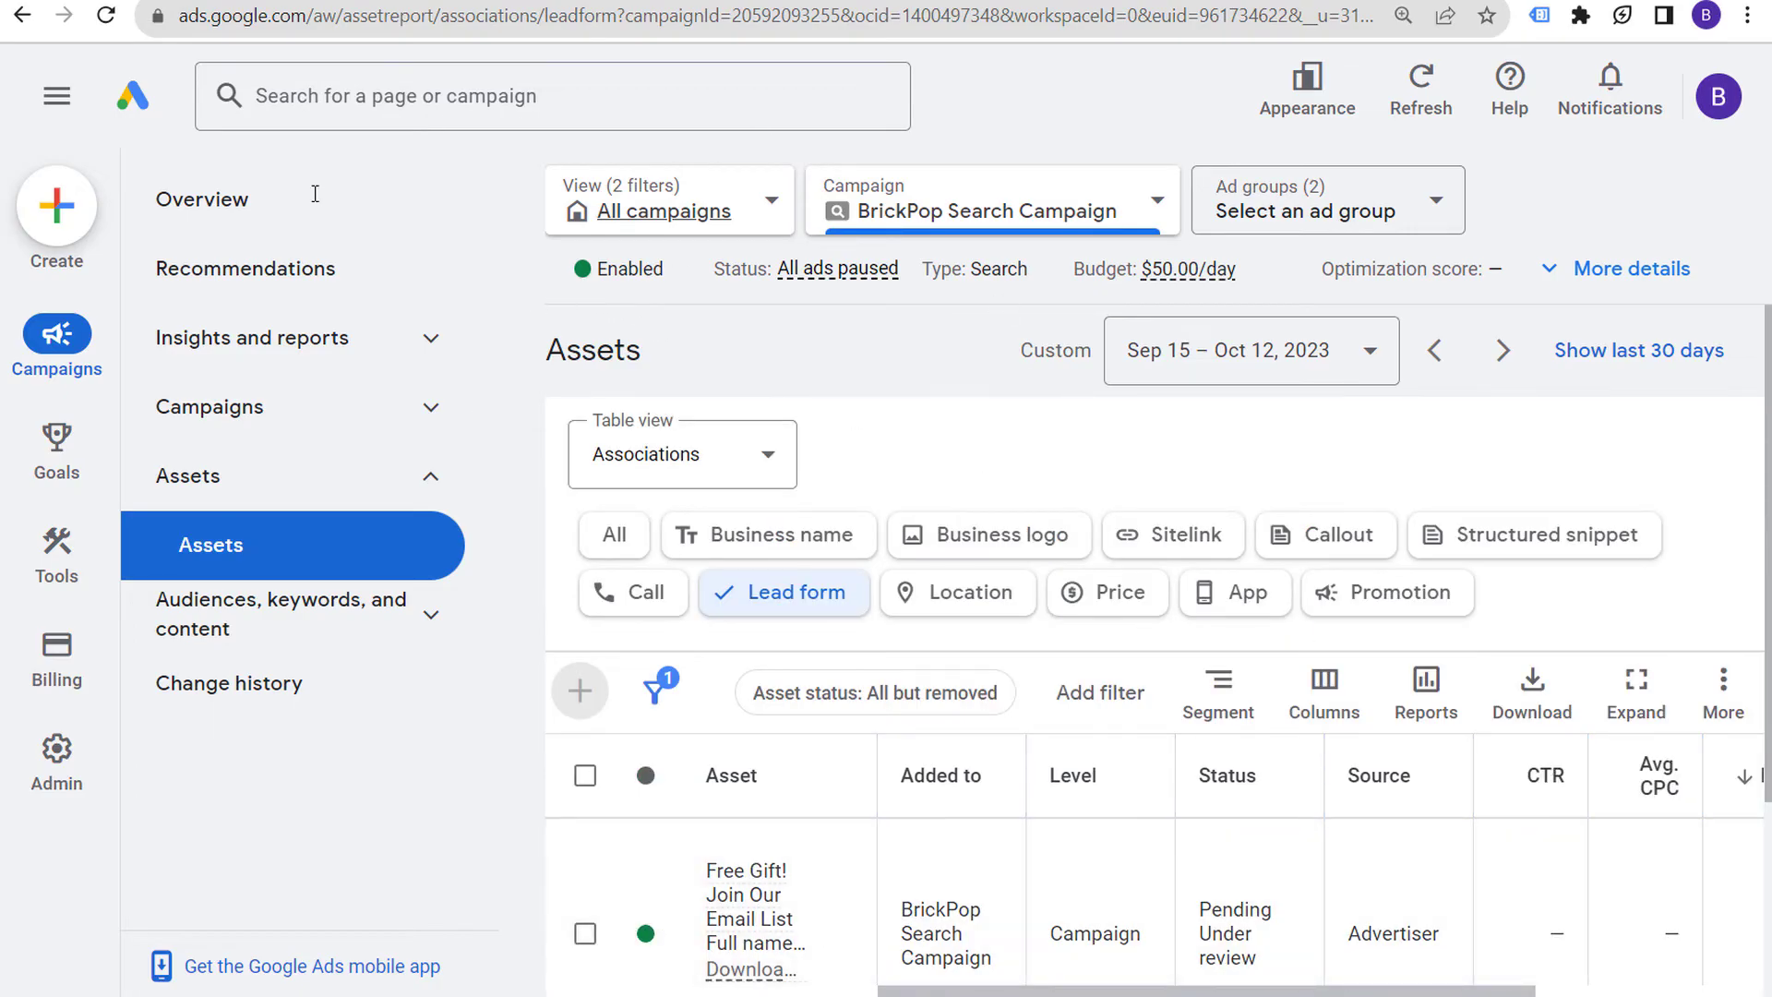
{"action": "scroll", "coordinate": [1038, 609], "scroll_direction": "down", "scroll_amount": 3}
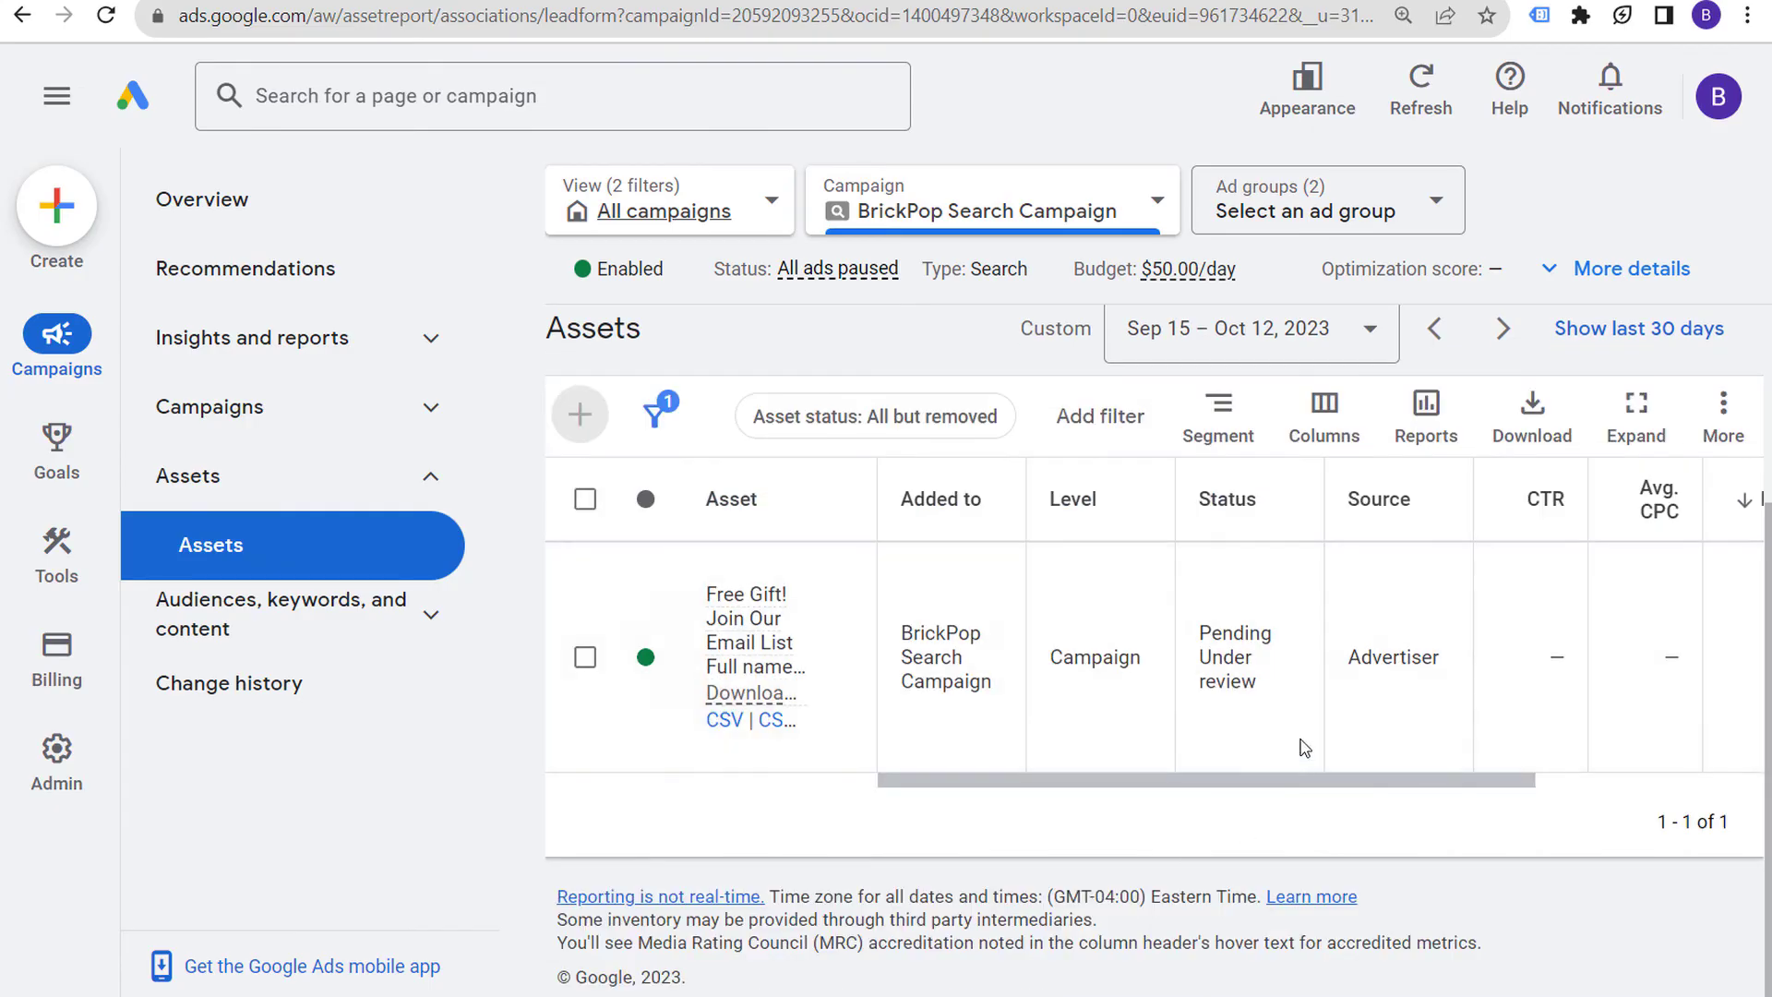
{"action": "scroll", "coordinate": [1357, 766], "scroll_direction": "right", "scroll_amount": 3}
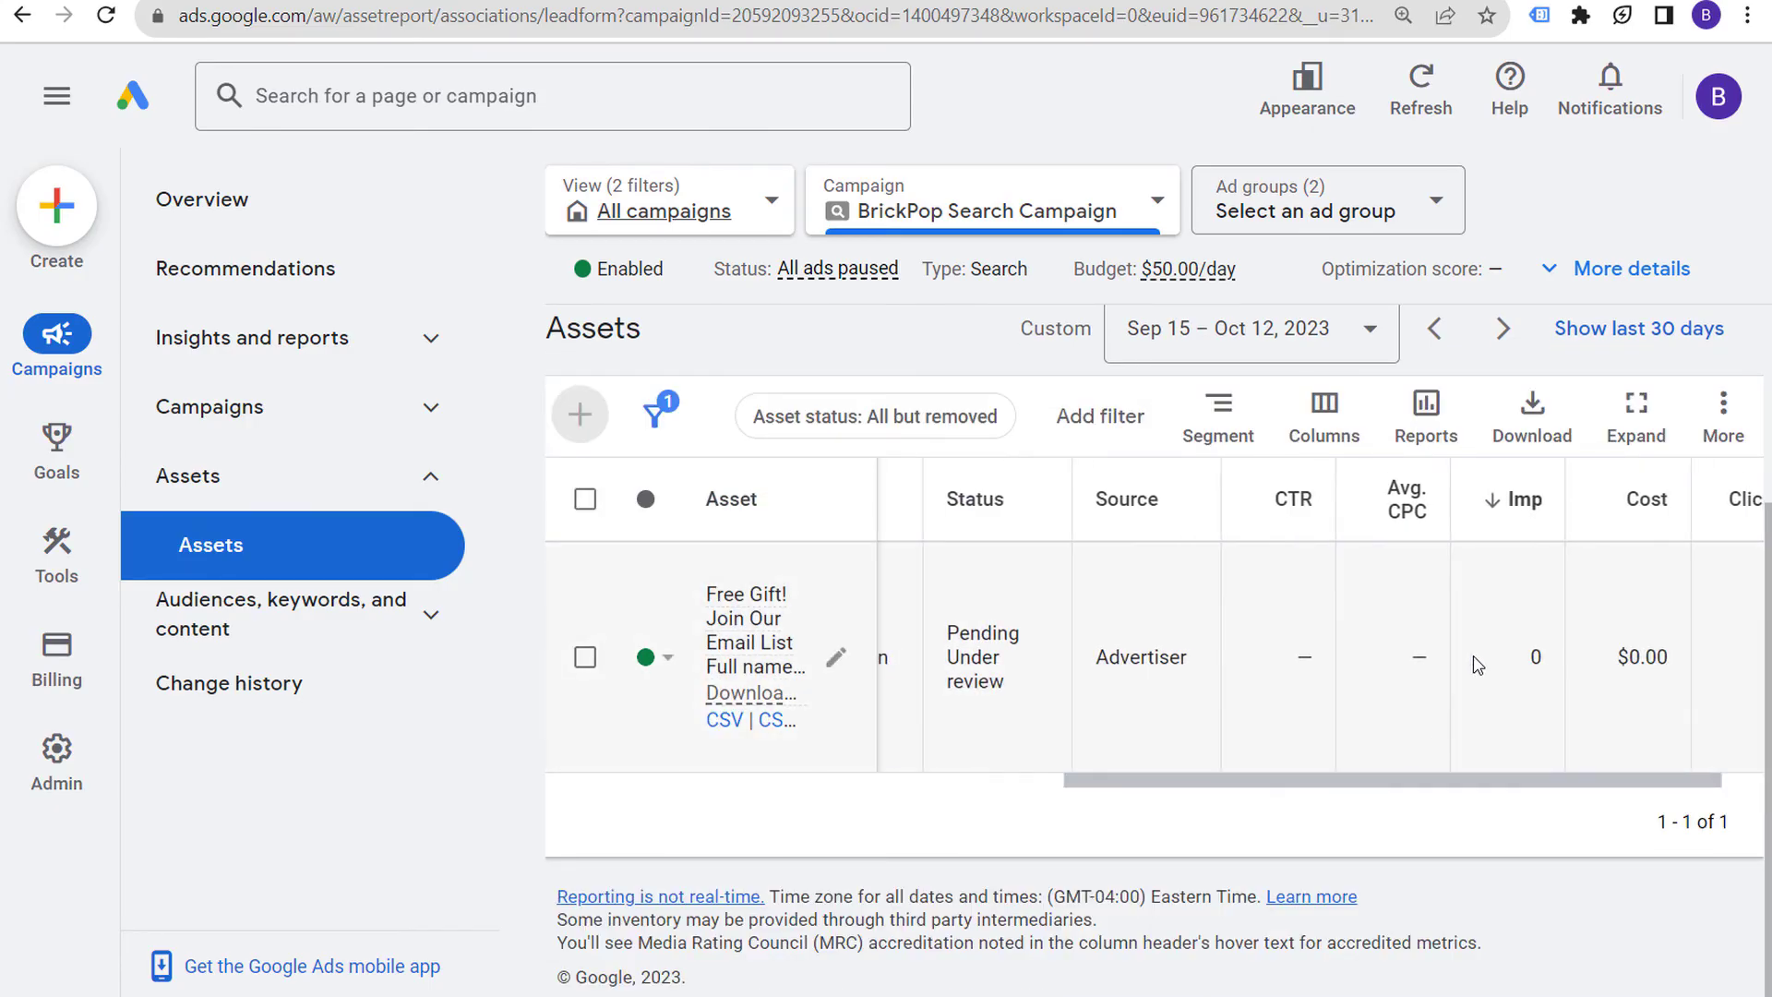
{"action": "left_click_drag", "start_coordinate": [1404, 781], "coordinate": [1215, 780]}
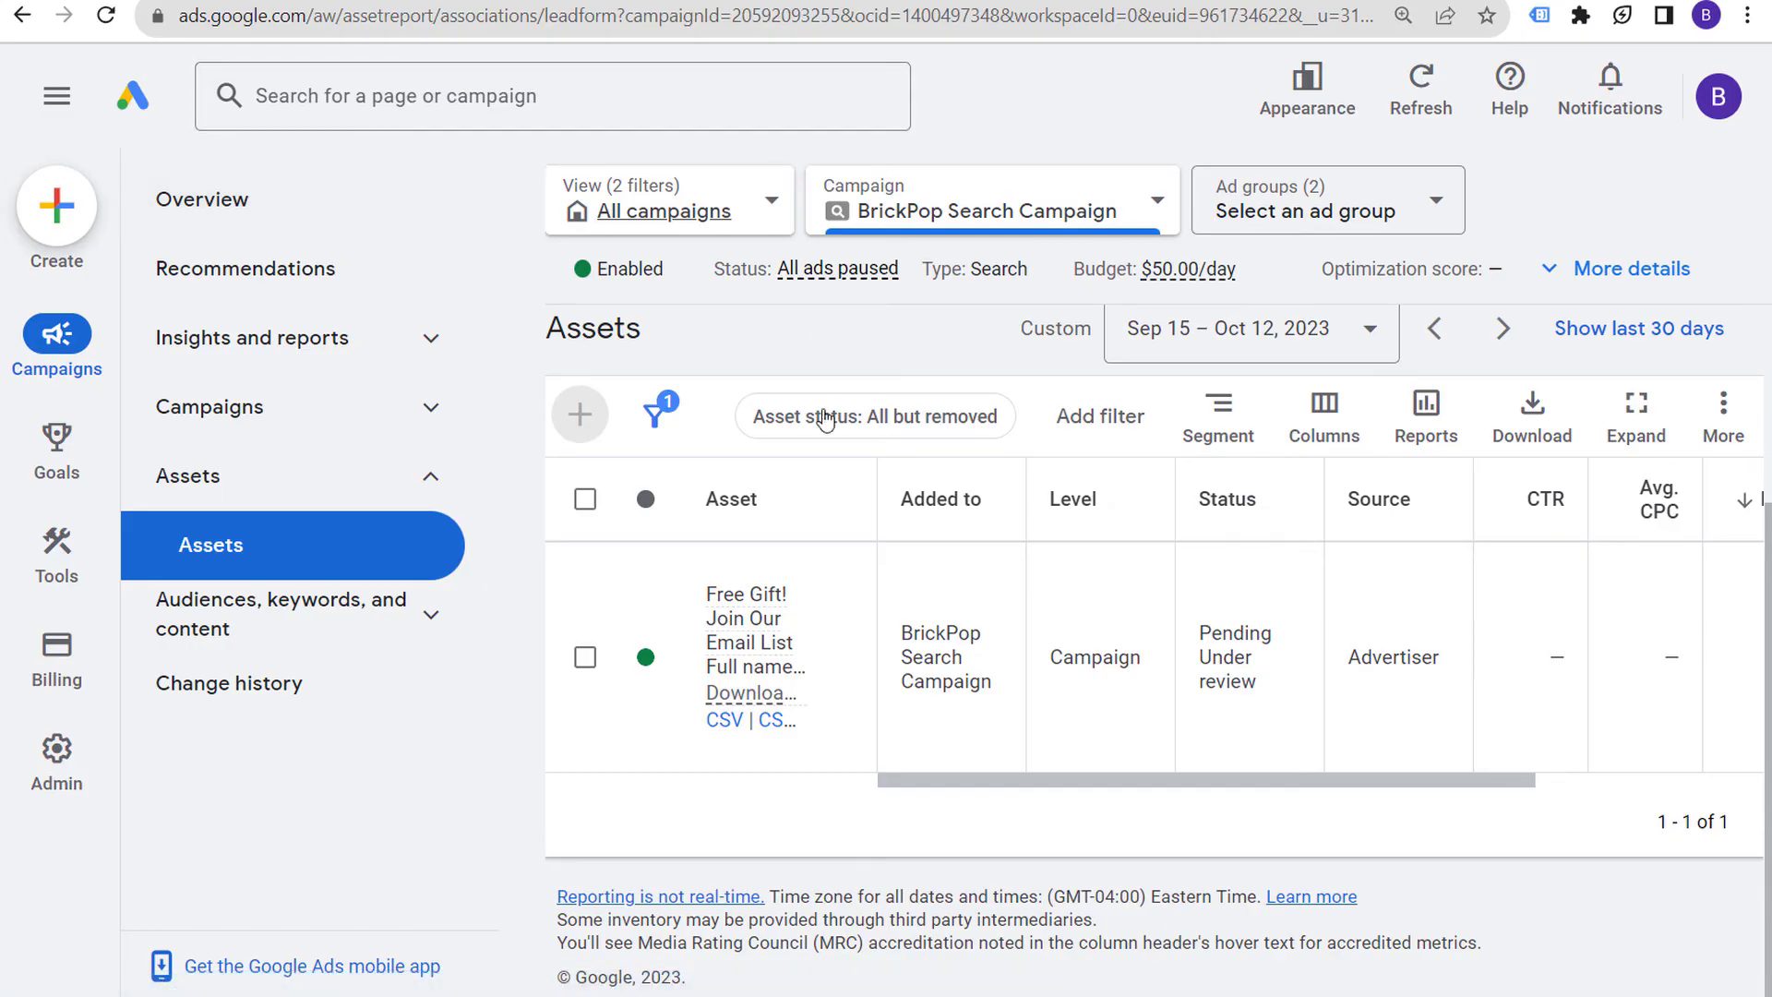
Download the collected leads of the Free Gift! lead form asset as CSV
{"action": "mouse_move", "coordinate": [762, 604]}
{"action": "left_click", "coordinate": [727, 720]}
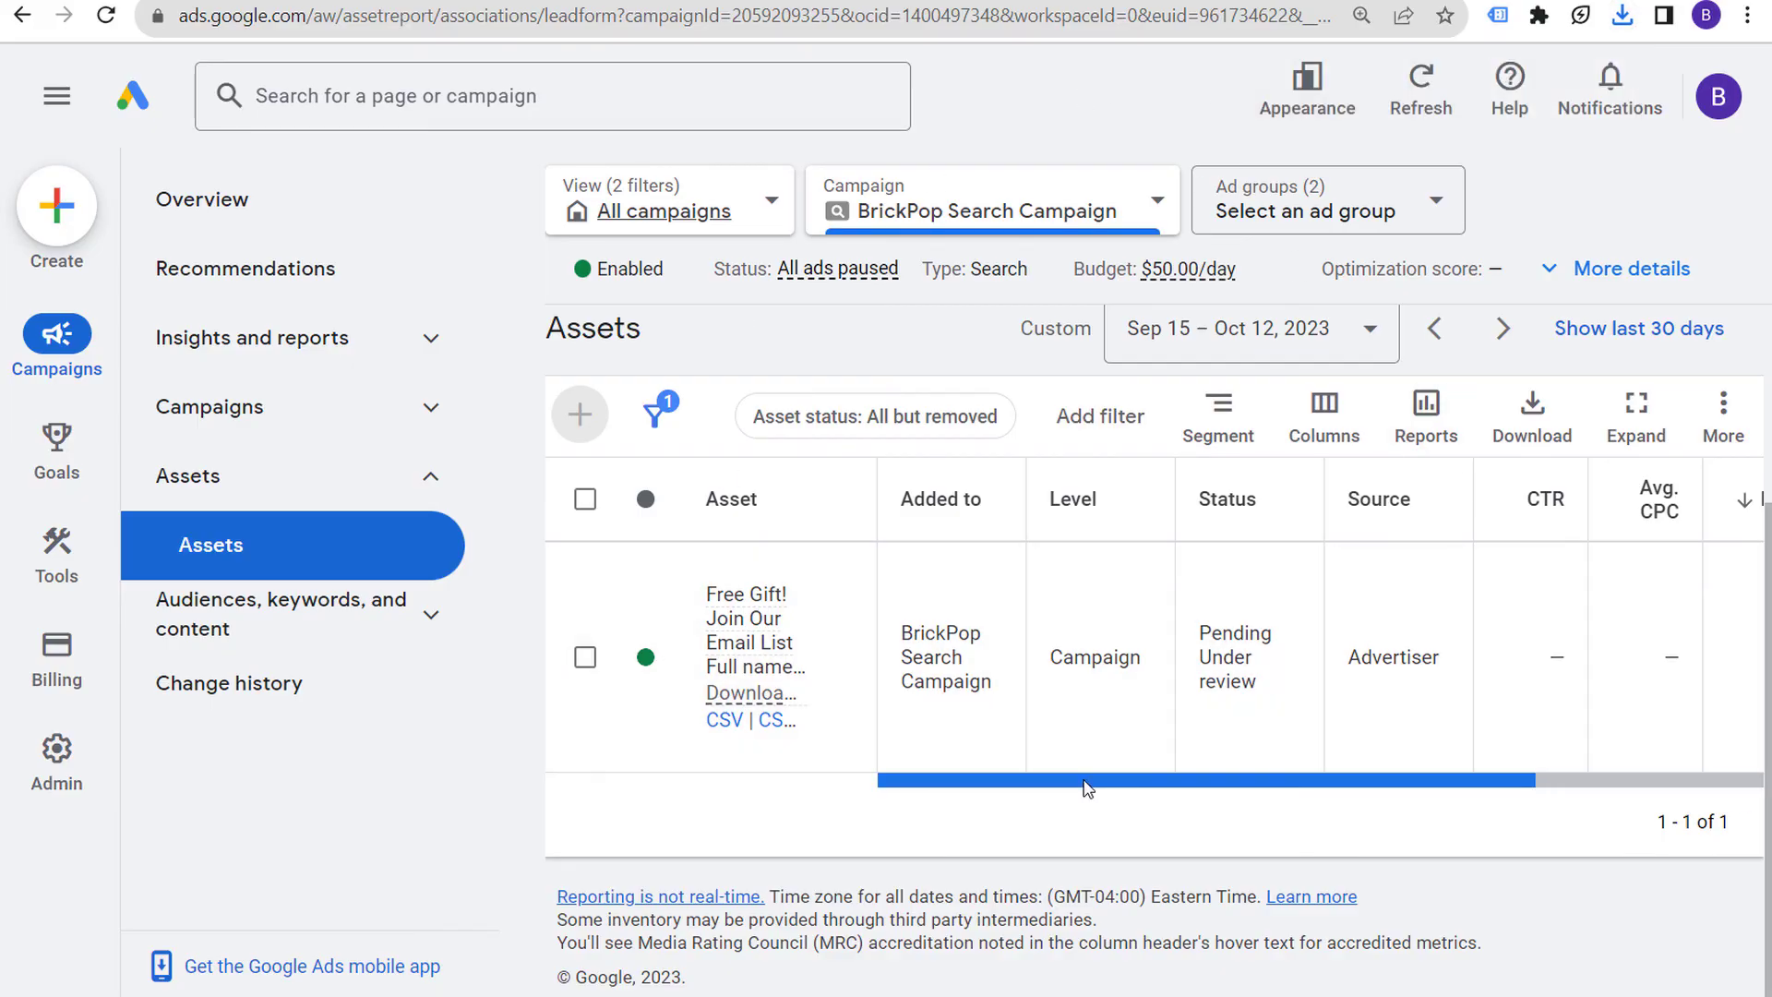
{"action": "left_click_drag", "start_coordinate": [1087, 786], "coordinate": [1149, 785]}
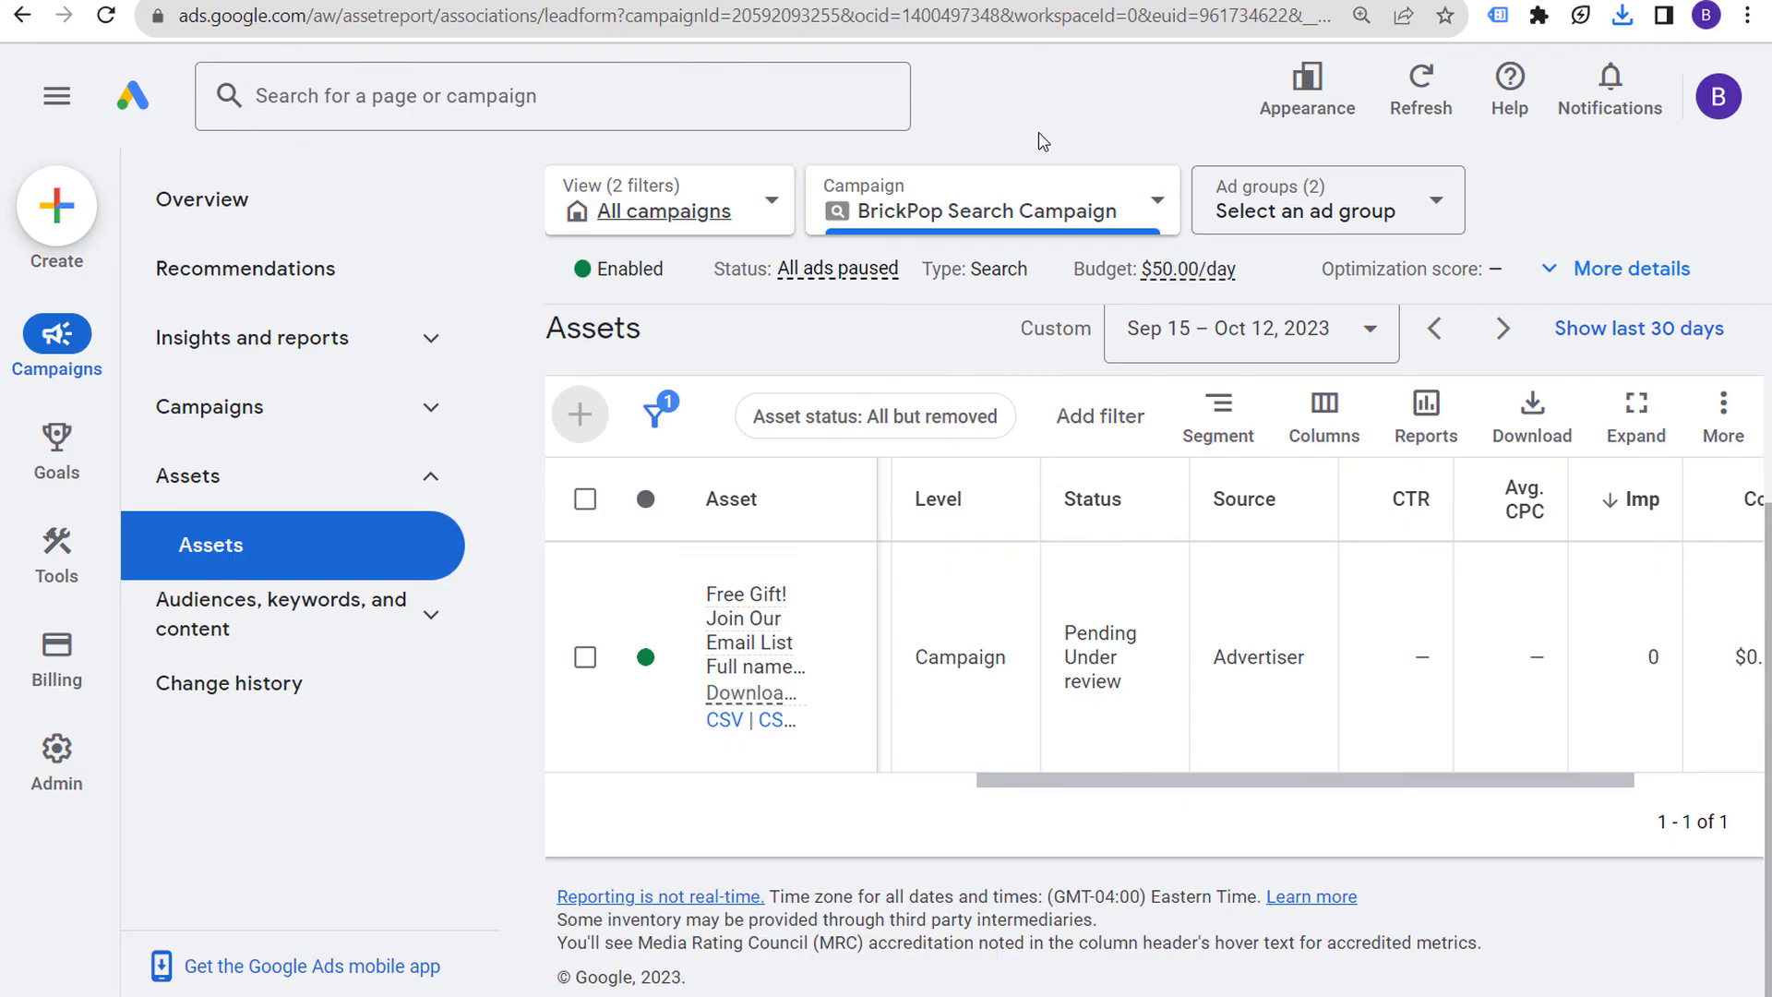
Open the lead form asset for editing, review its lead export section, and cancel without saving
{"action": "left_click", "coordinate": [836, 659]}
{"action": "scroll", "coordinate": [664, 601], "scroll_direction": "down", "scroll_amount": 15}
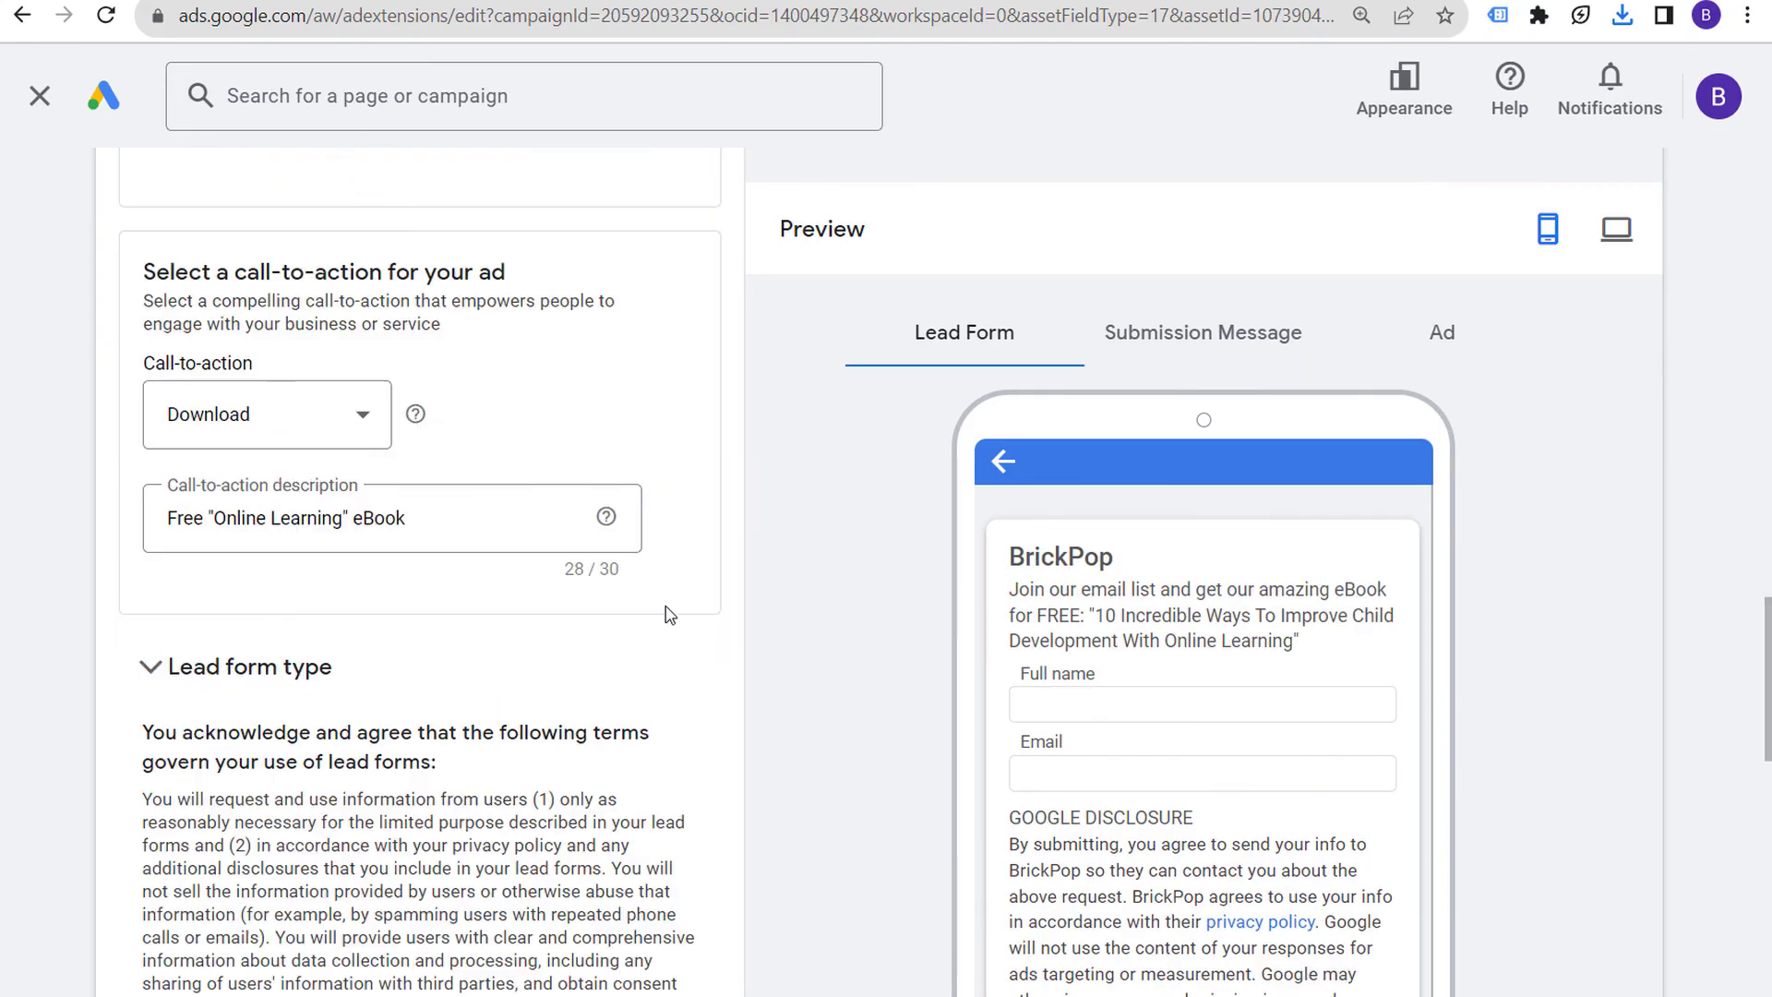
{"action": "scroll", "coordinate": [670, 614], "scroll_direction": "down", "scroll_amount": 2}
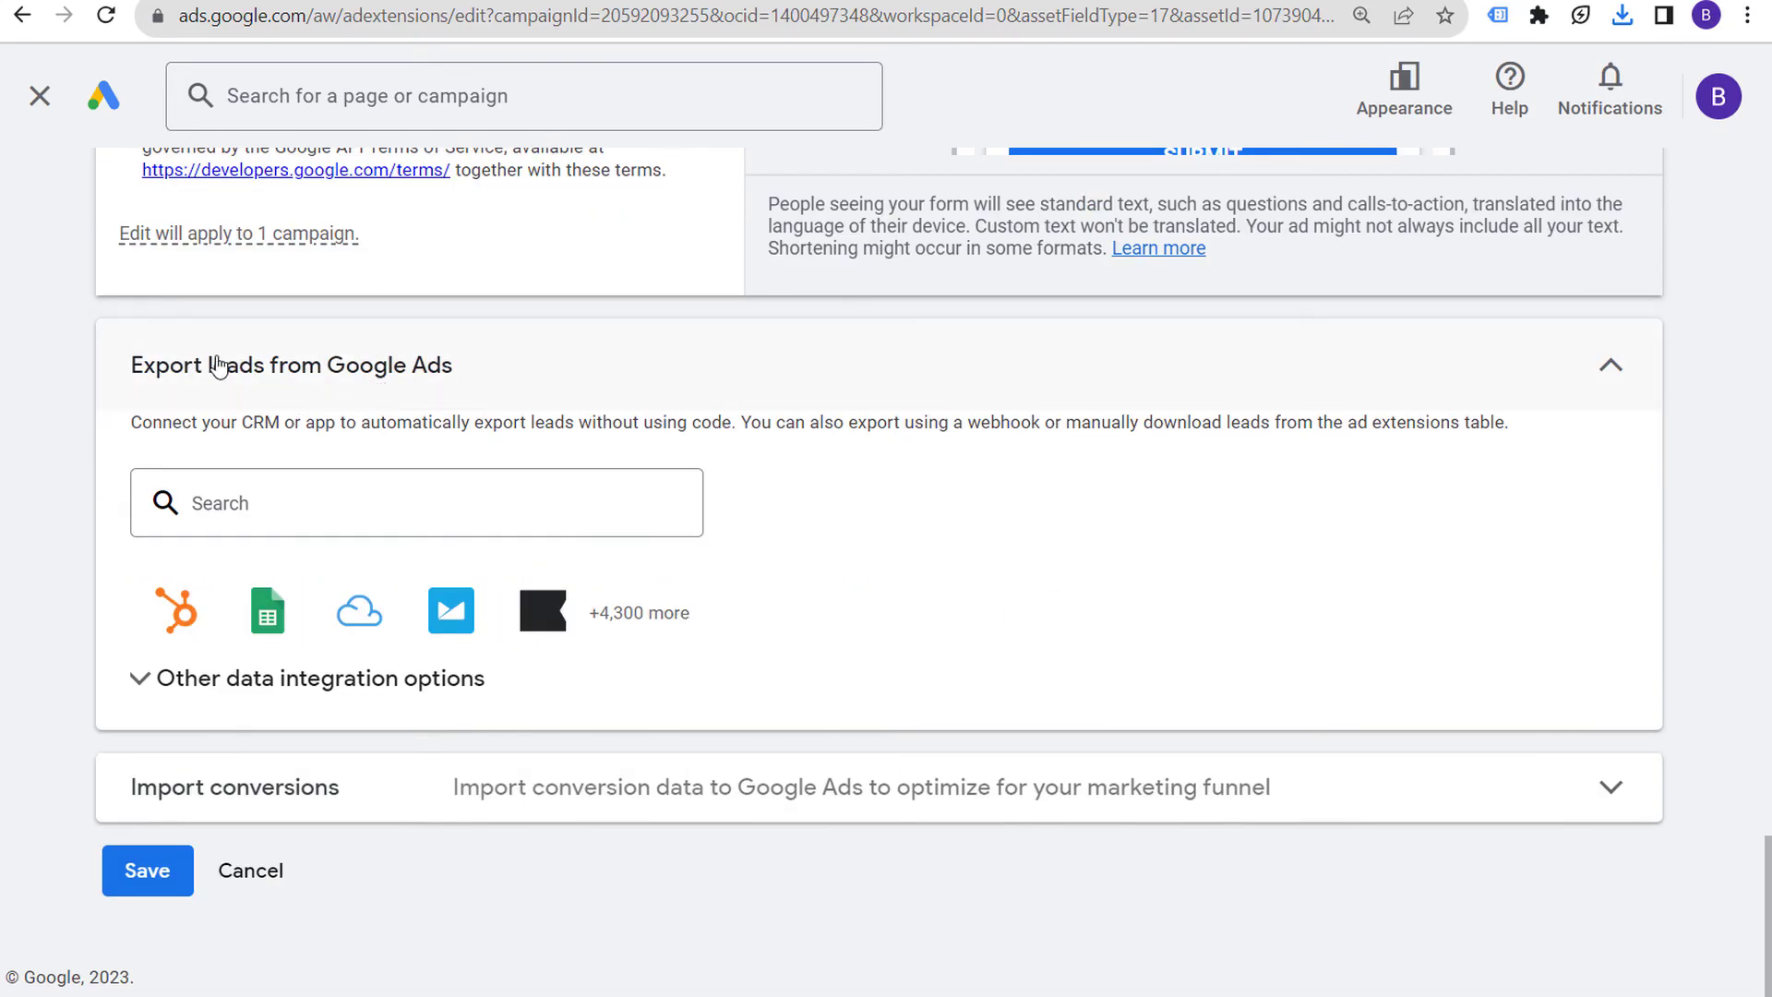
{"action": "left_click", "coordinate": [333, 360]}
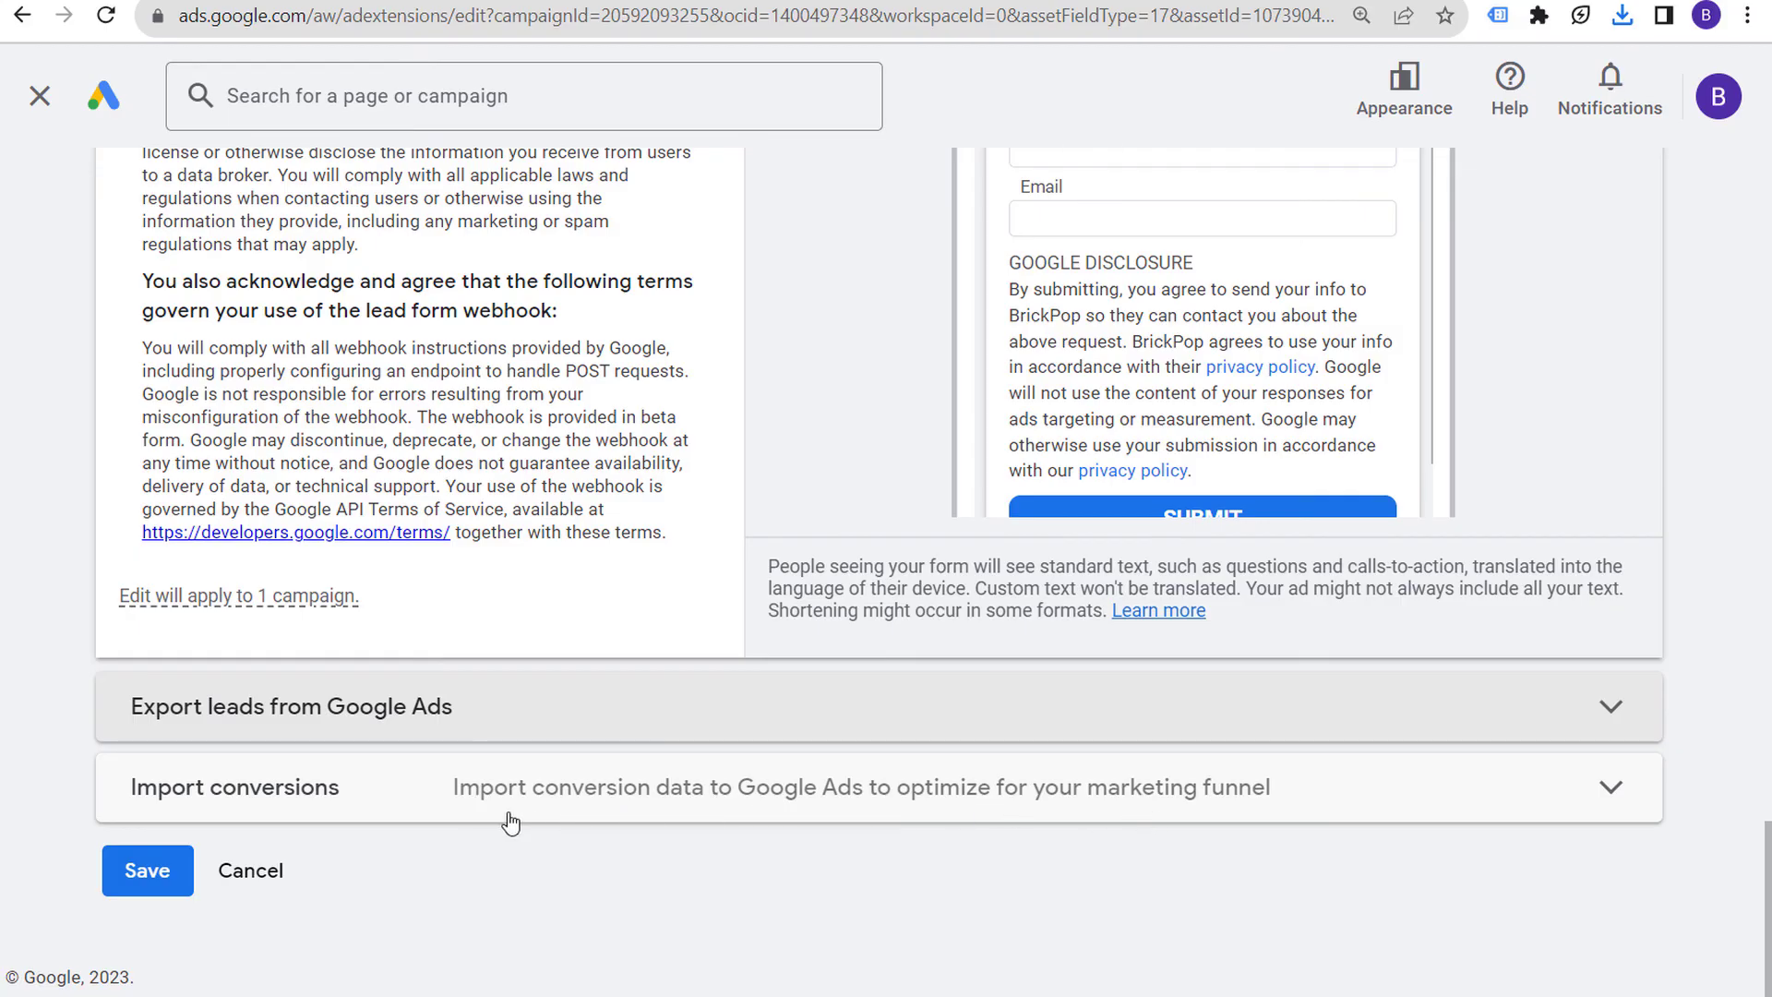
{"action": "left_click", "coordinate": [268, 876]}
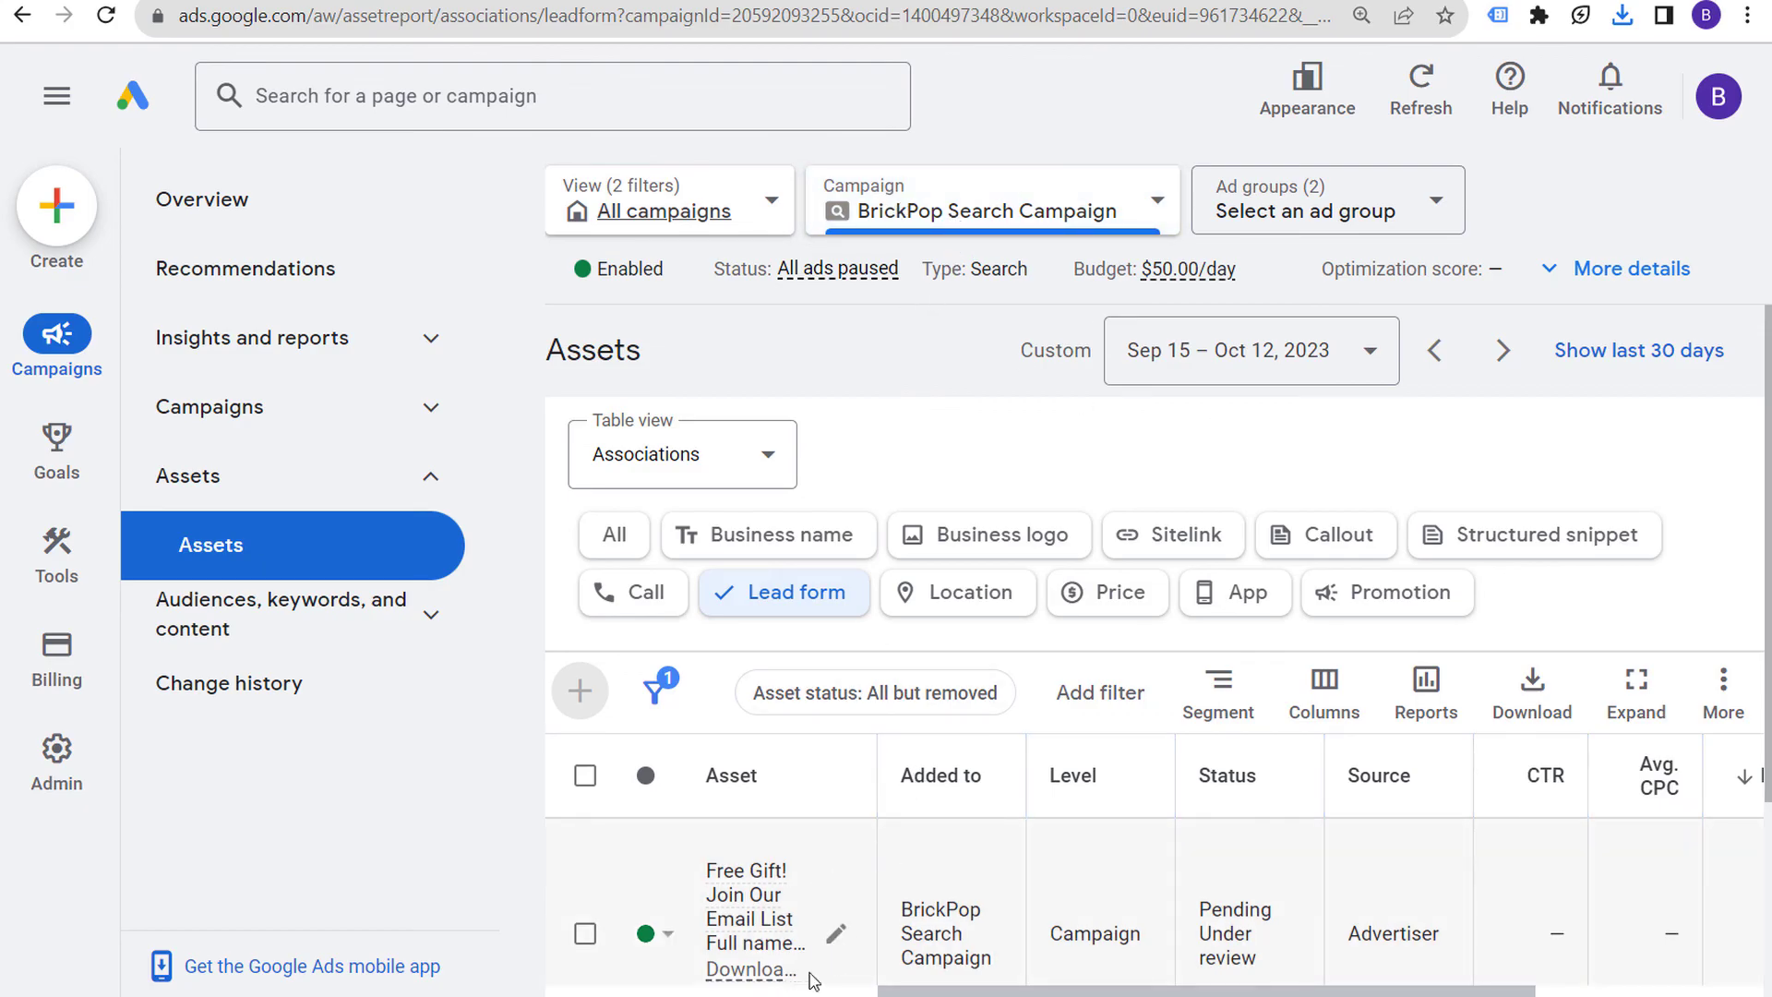
Examine the lead form asset's impressions, cost and clicks, and its summary of contact fields and associated campaign
{"action": "scroll", "coordinate": [597, 759], "scroll_direction": "down", "scroll_amount": 3}
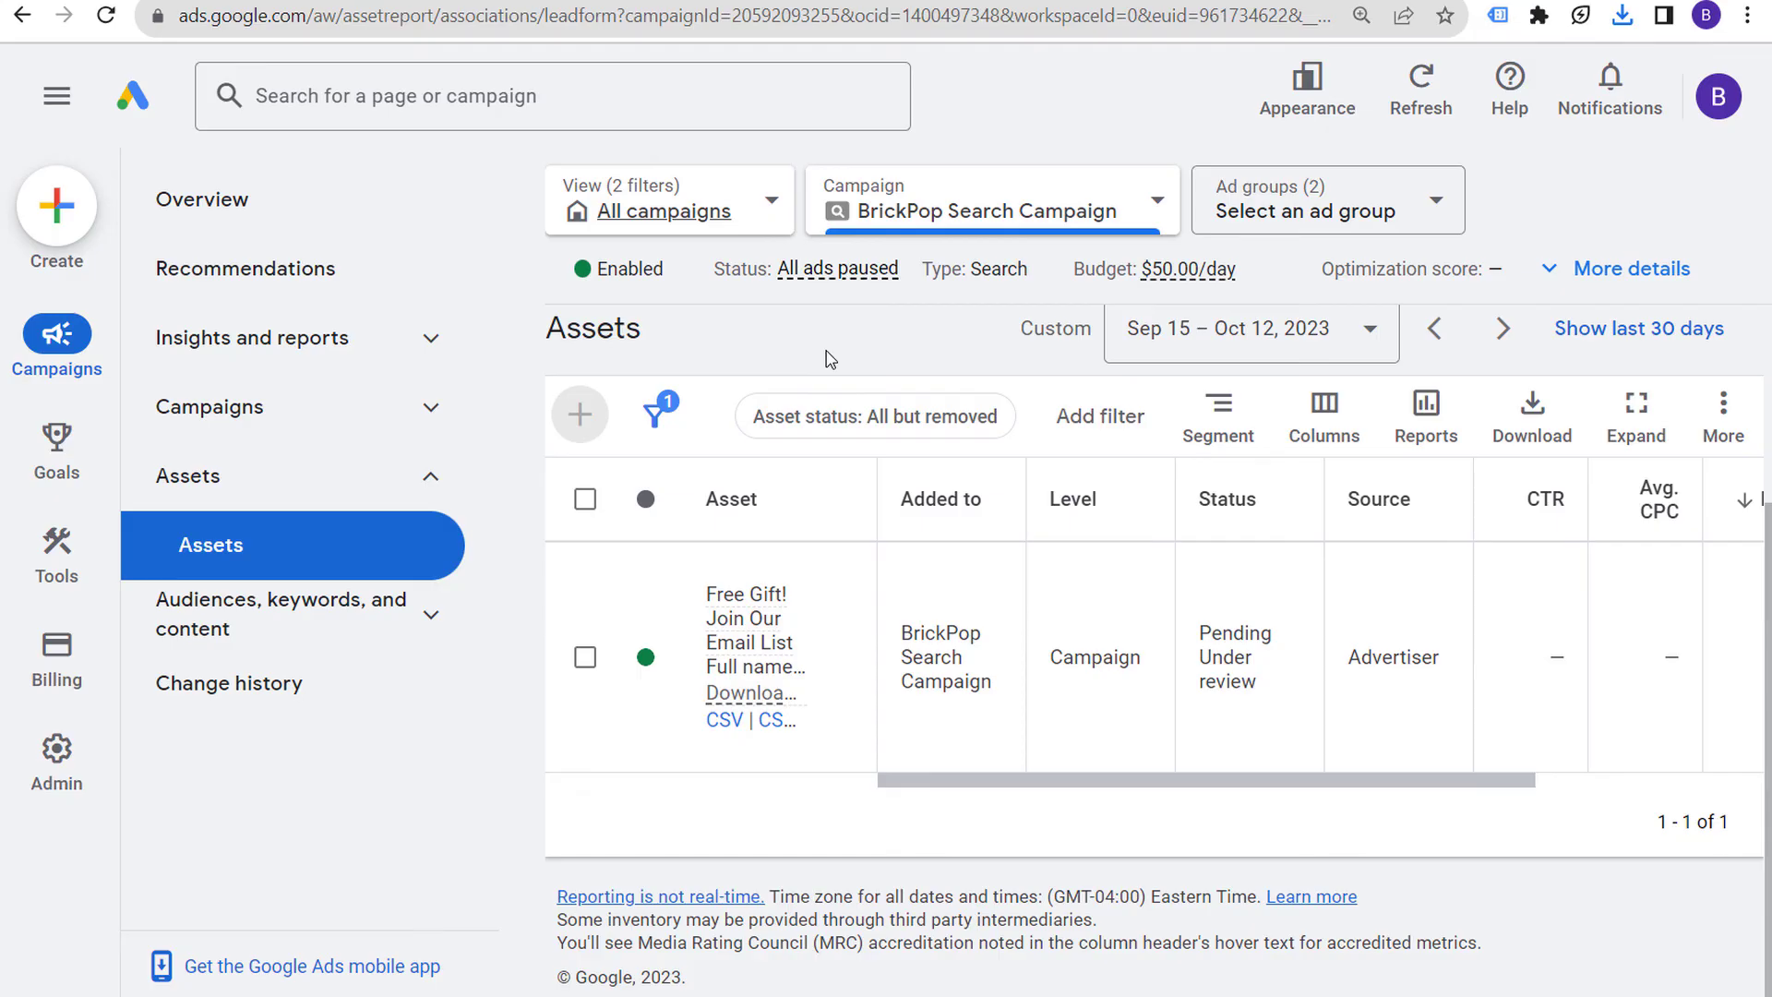
{"action": "mouse_move", "coordinate": [744, 651]}
{"action": "left_click_drag", "start_coordinate": [1099, 787], "coordinate": [1382, 789]}
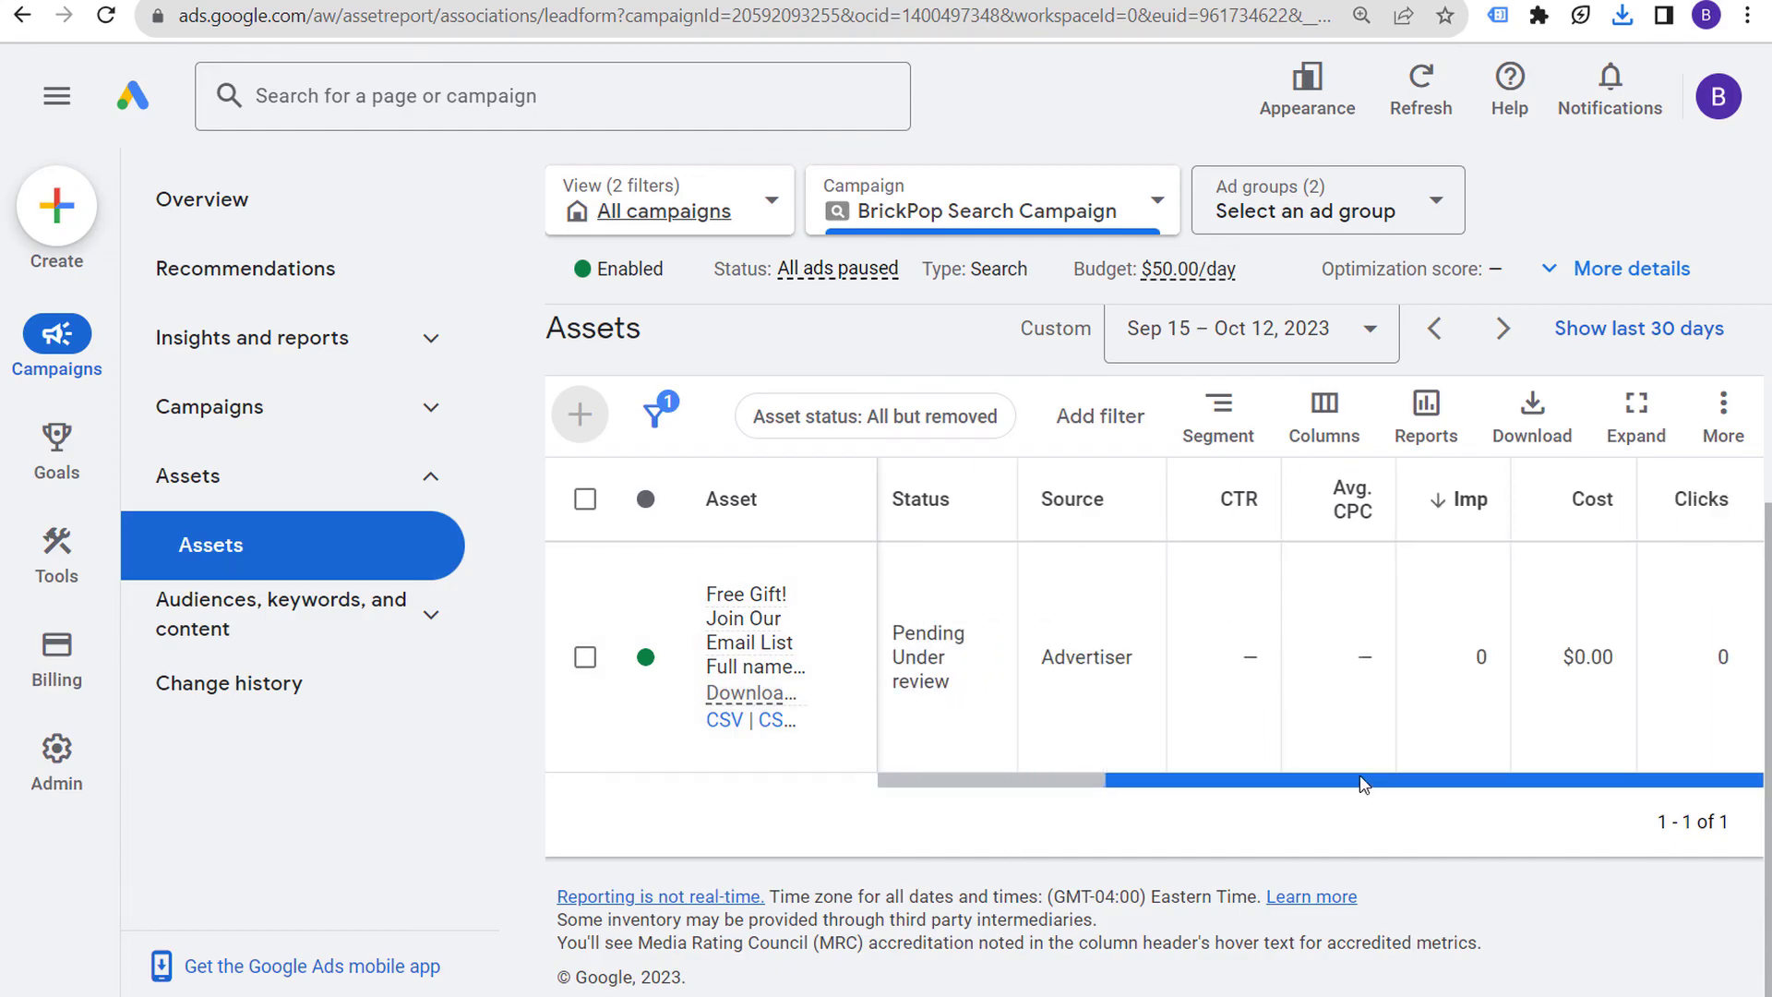
{"action": "double_click", "coordinate": [1482, 659]}
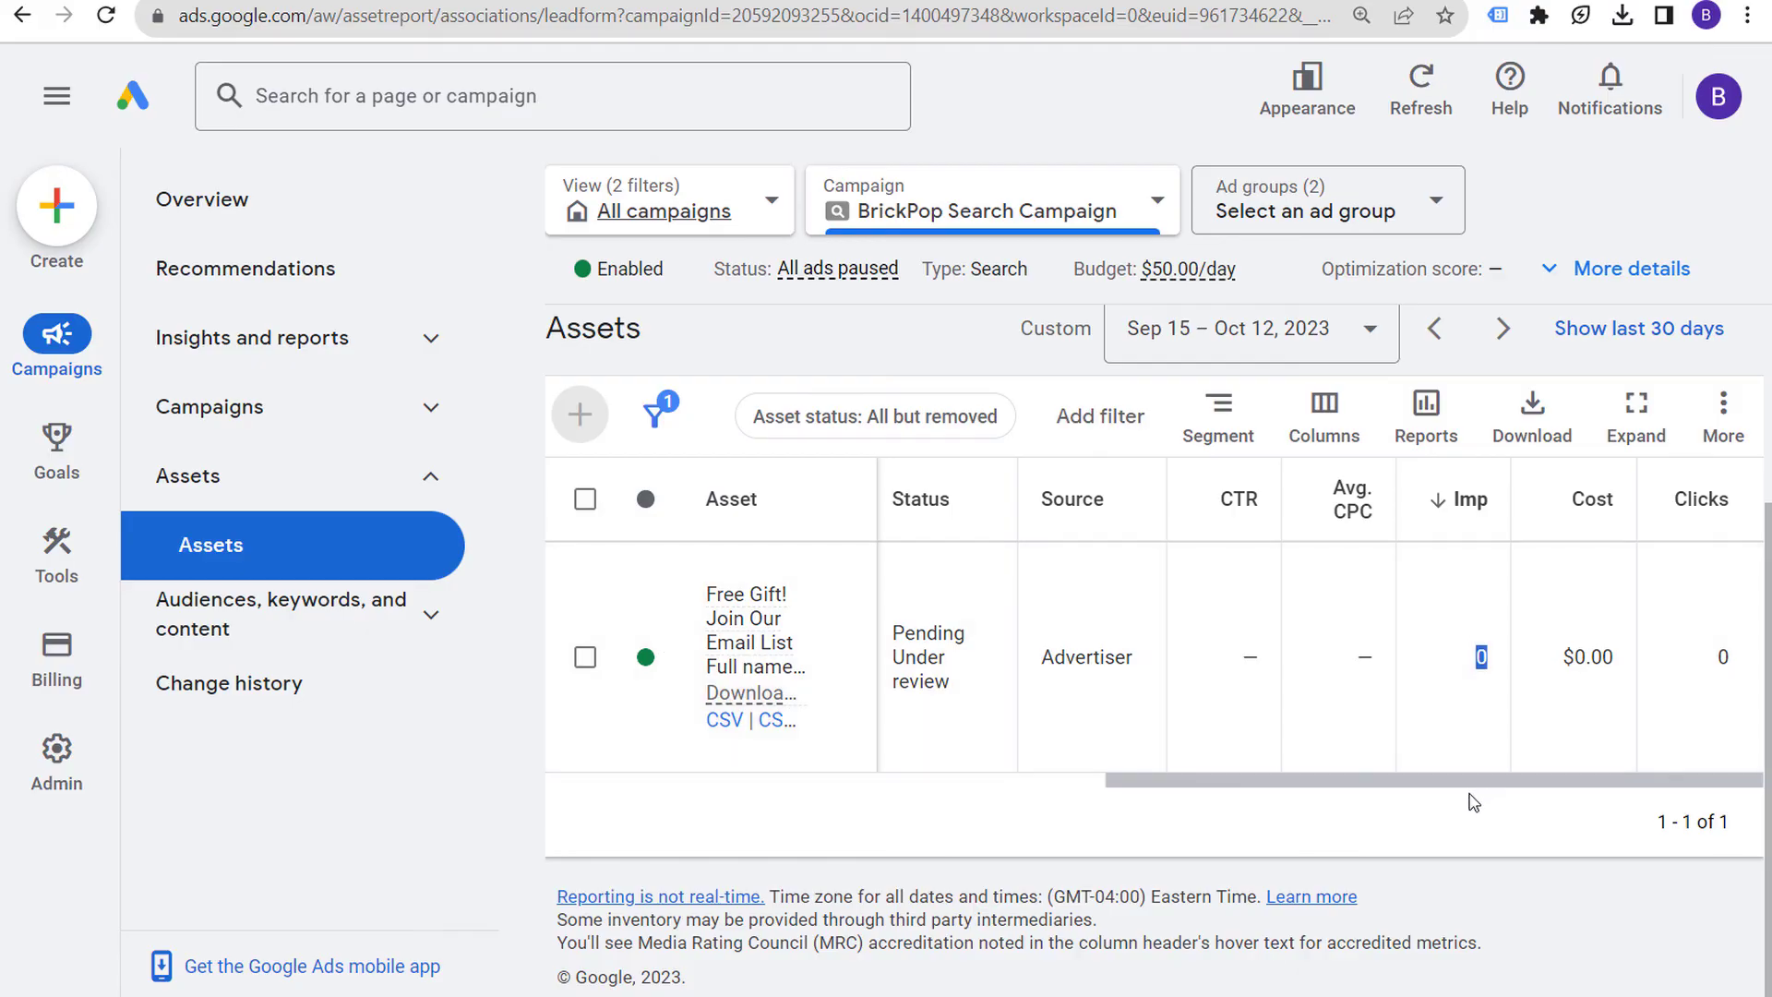
{"action": "left_click_drag", "start_coordinate": [1474, 784], "coordinate": [1078, 774]}
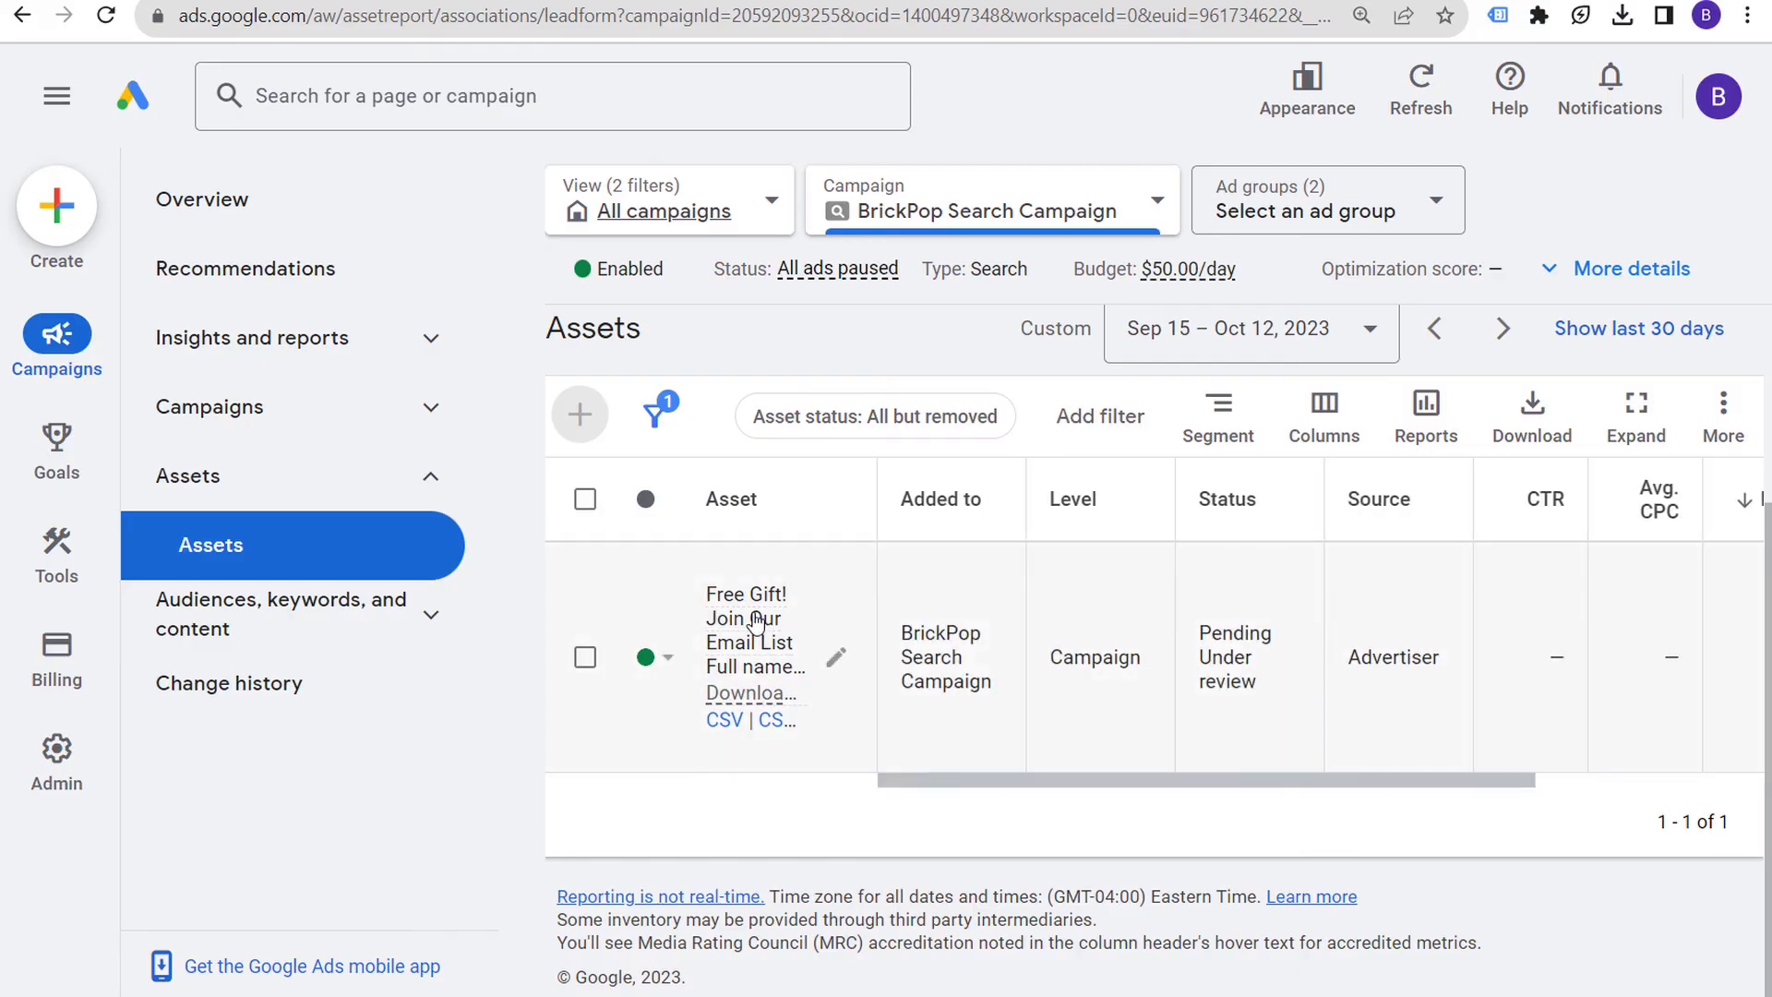
{"action": "mouse_move", "coordinate": [757, 617]}
{"action": "mouse_move", "coordinate": [743, 648]}
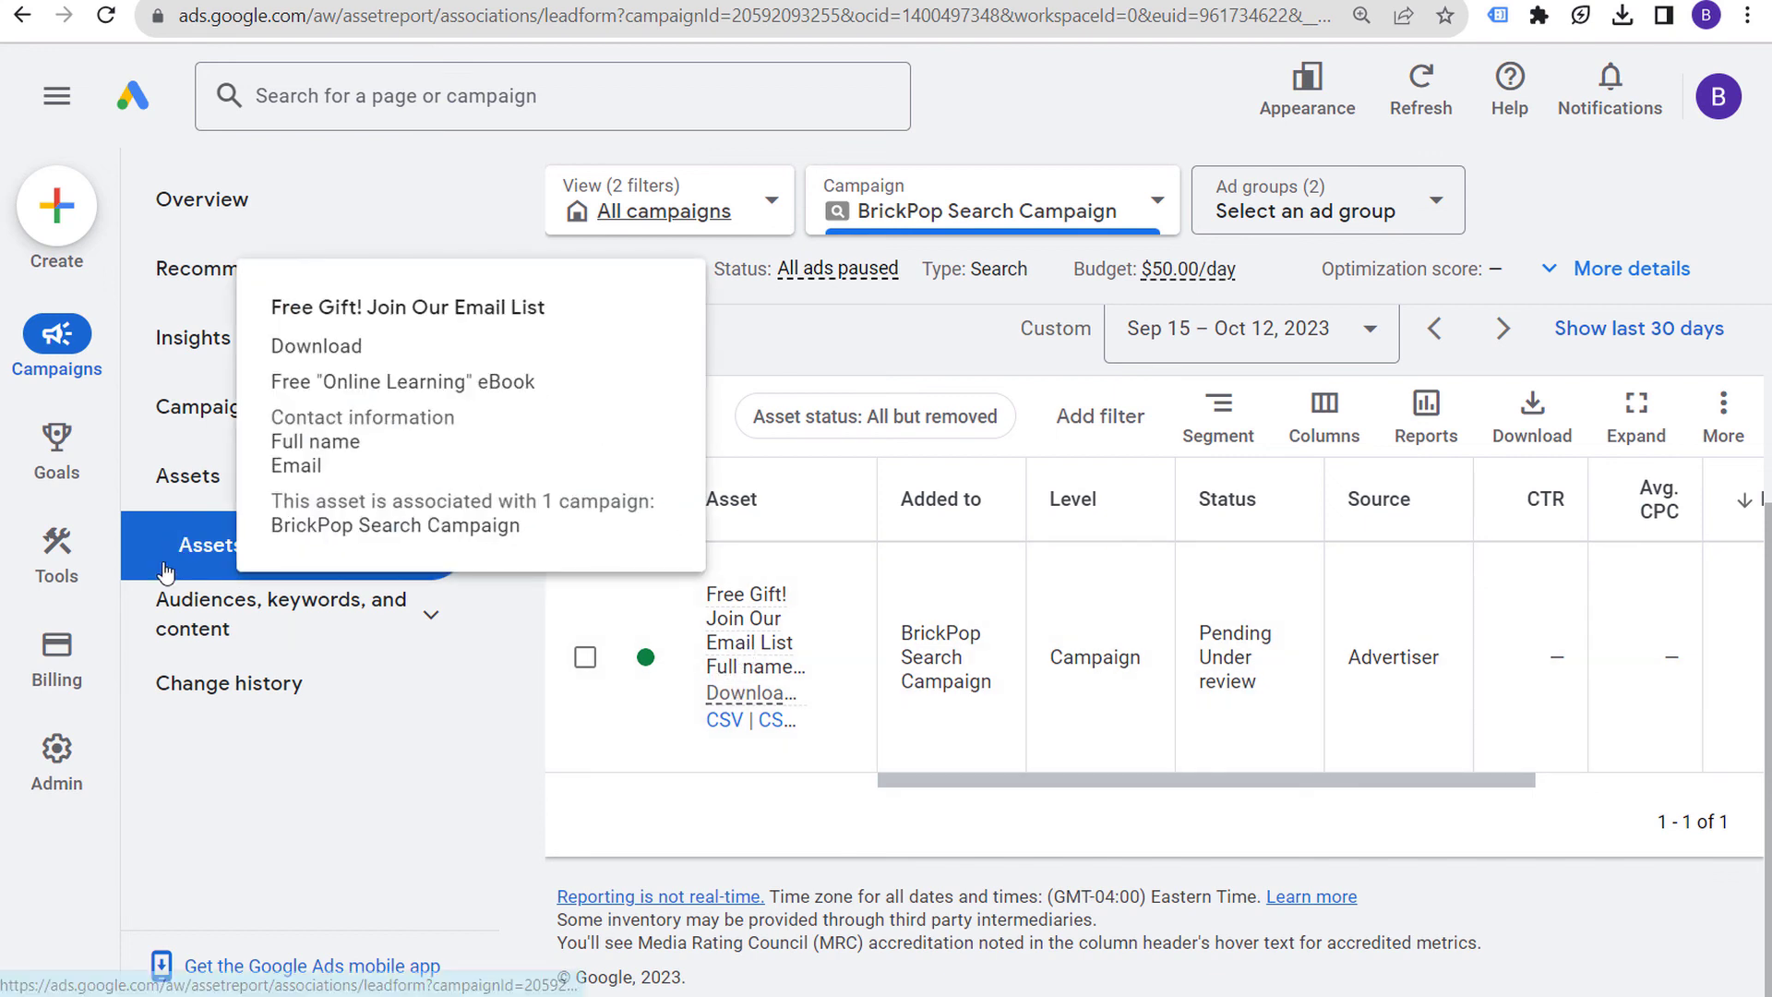